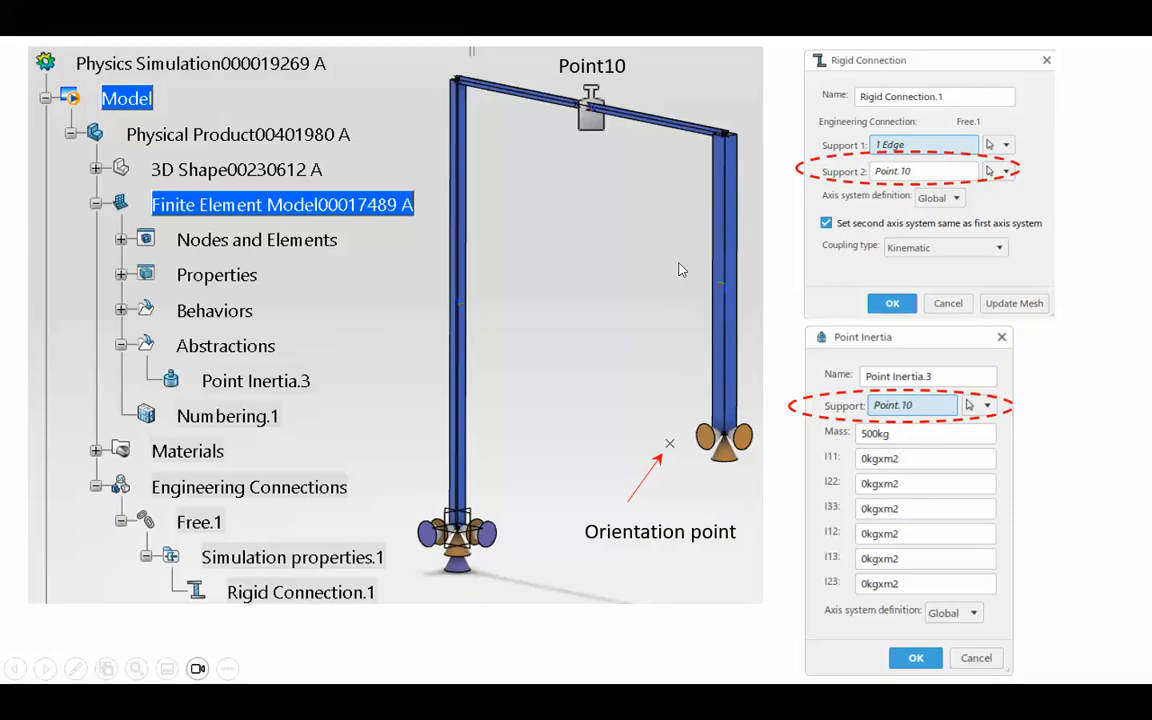
click(629, 468)
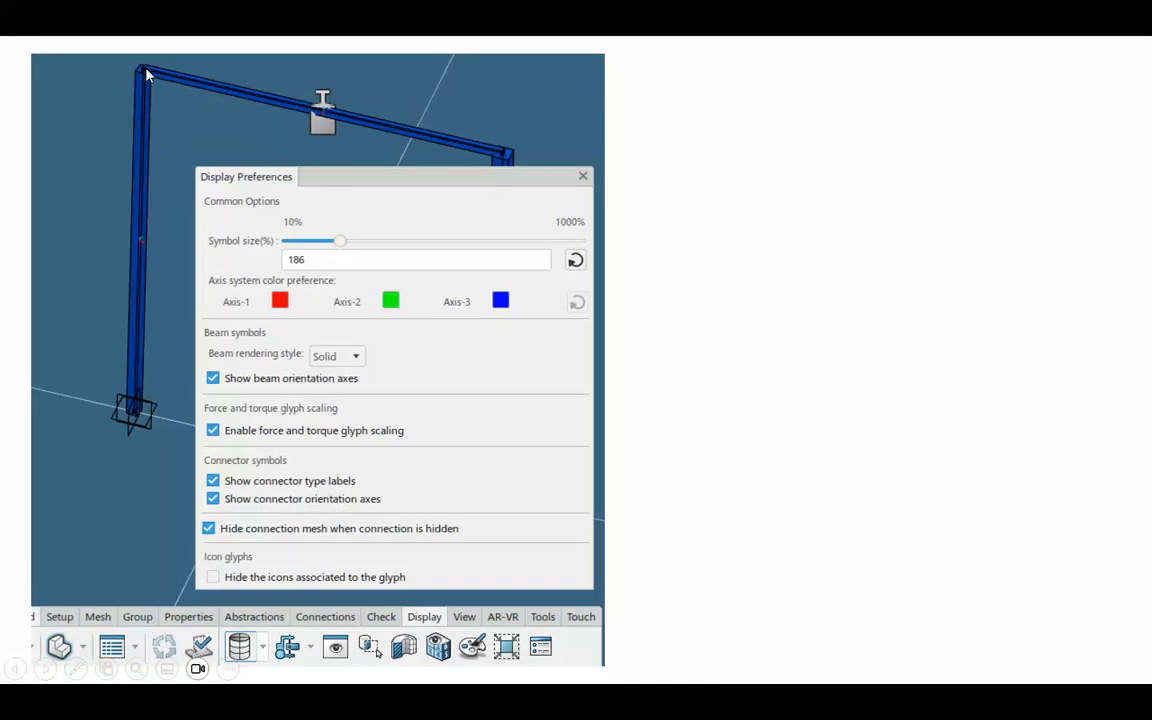
click(215, 103)
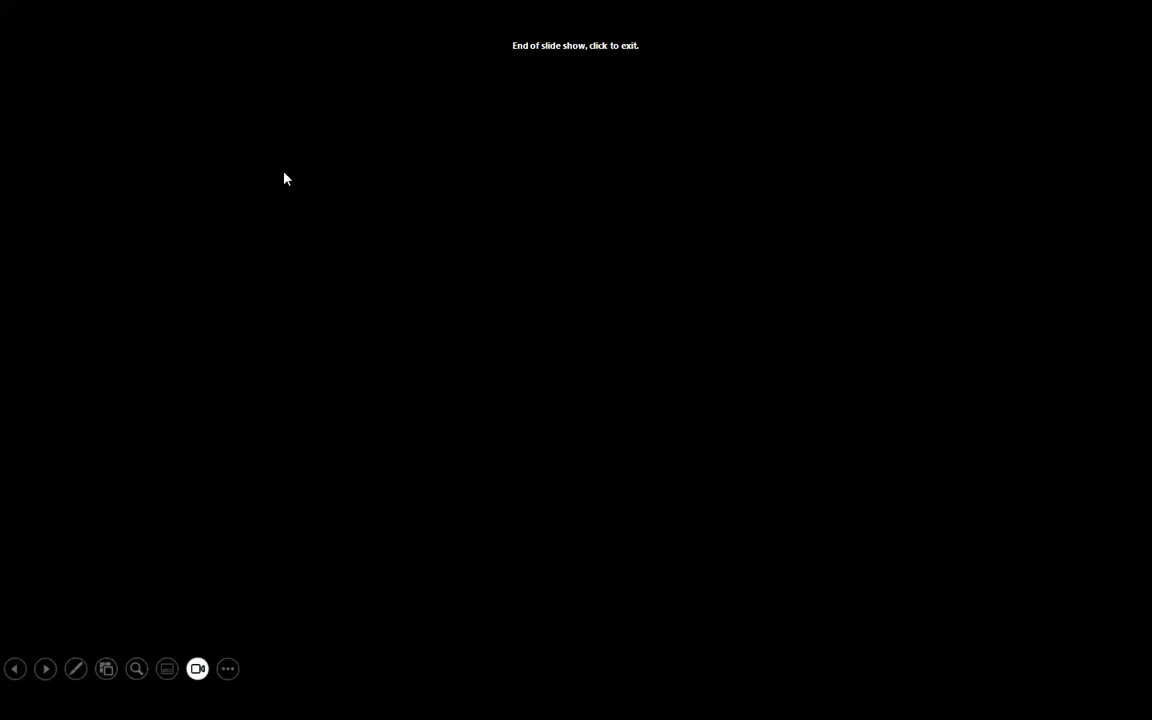
key(Left)
key(Left)
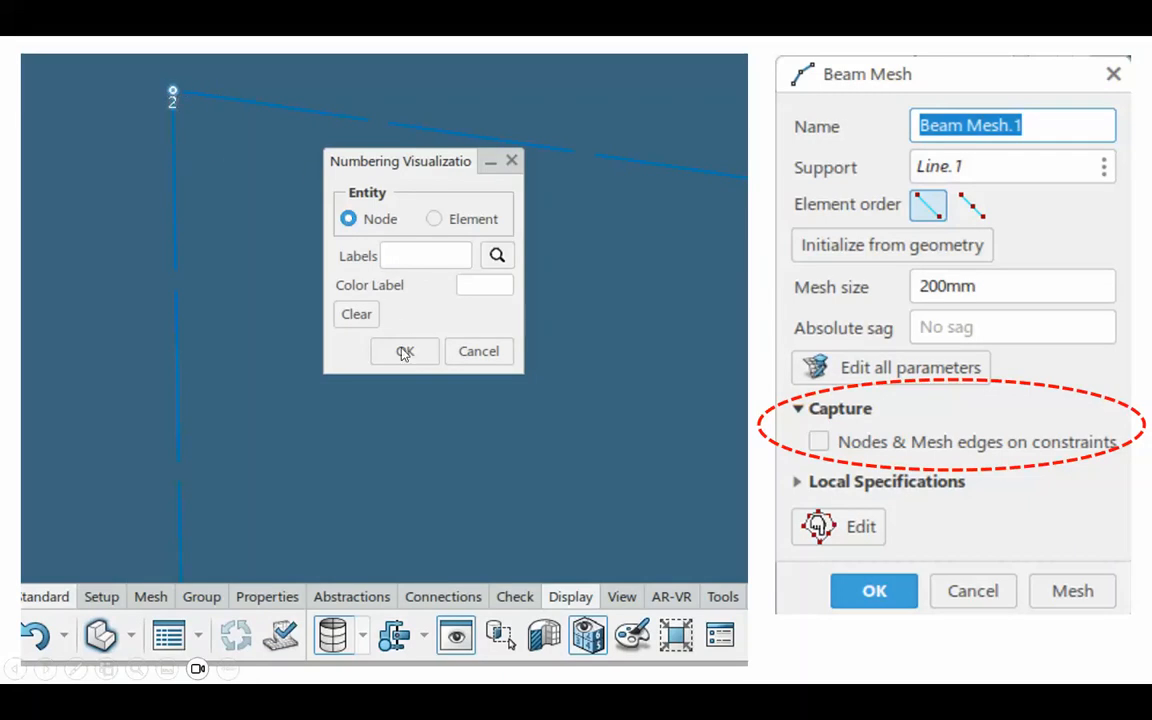
click(468, 441)
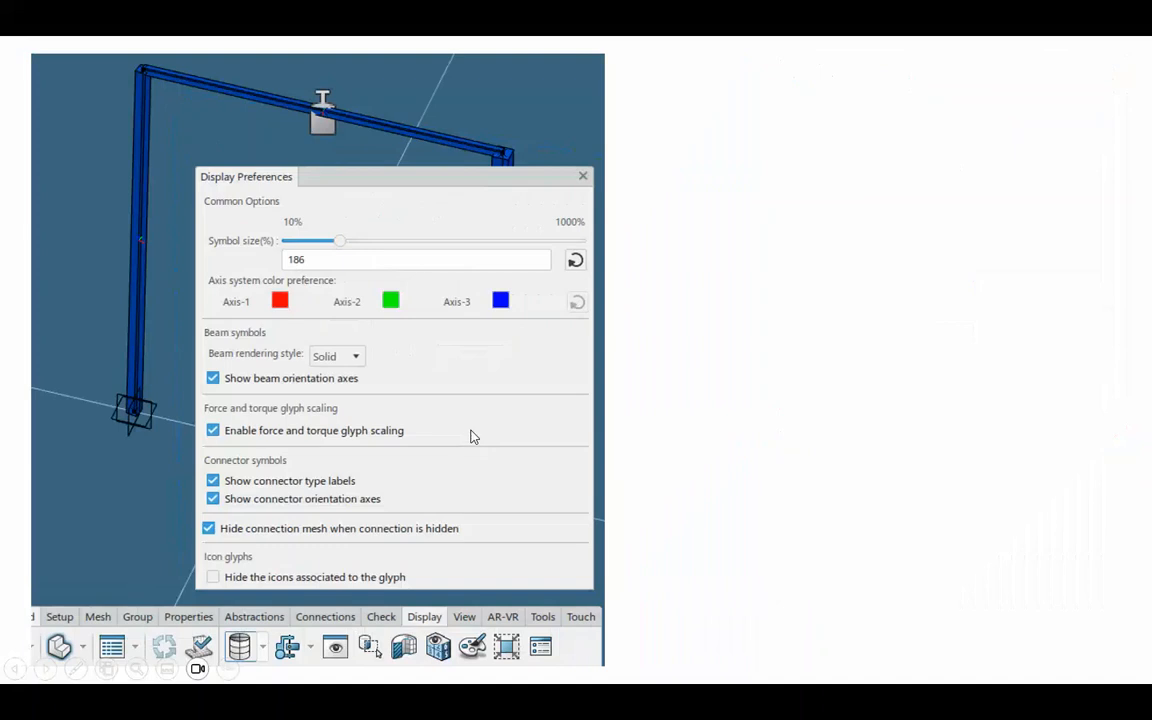
click(474, 437)
click(521, 489)
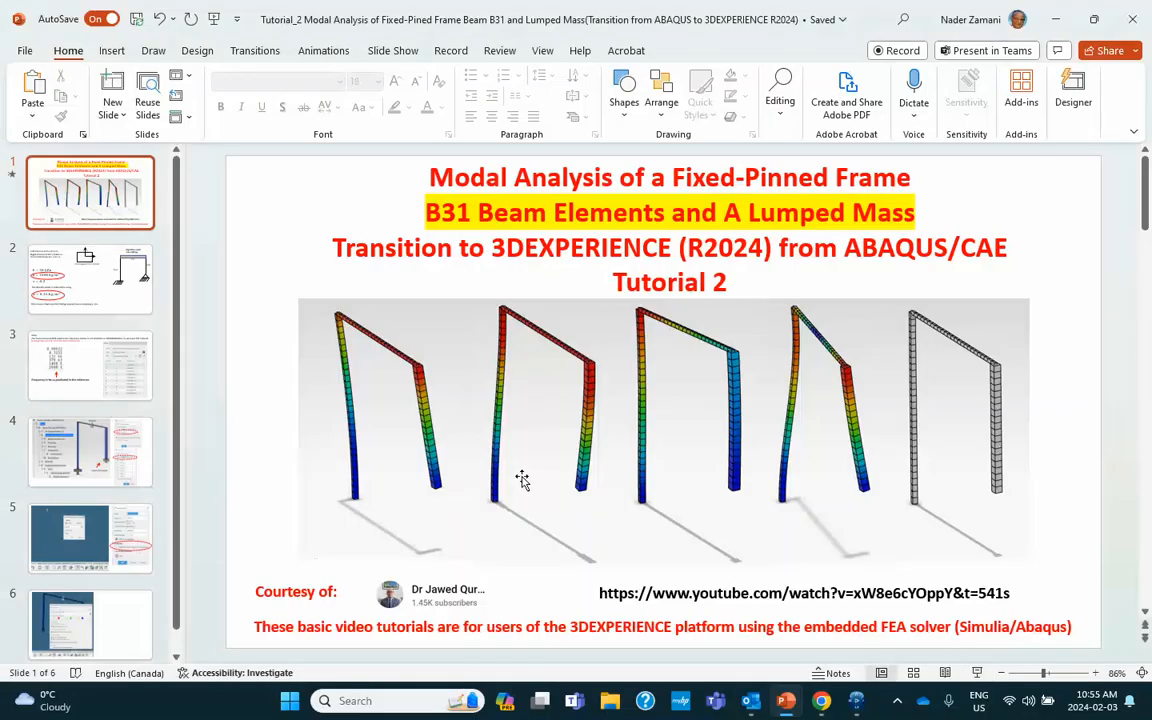
Step: Switch to 3DEXPERIENCE and create a coordinate point at the origin (0, 0, 0 mm)
click(858, 704)
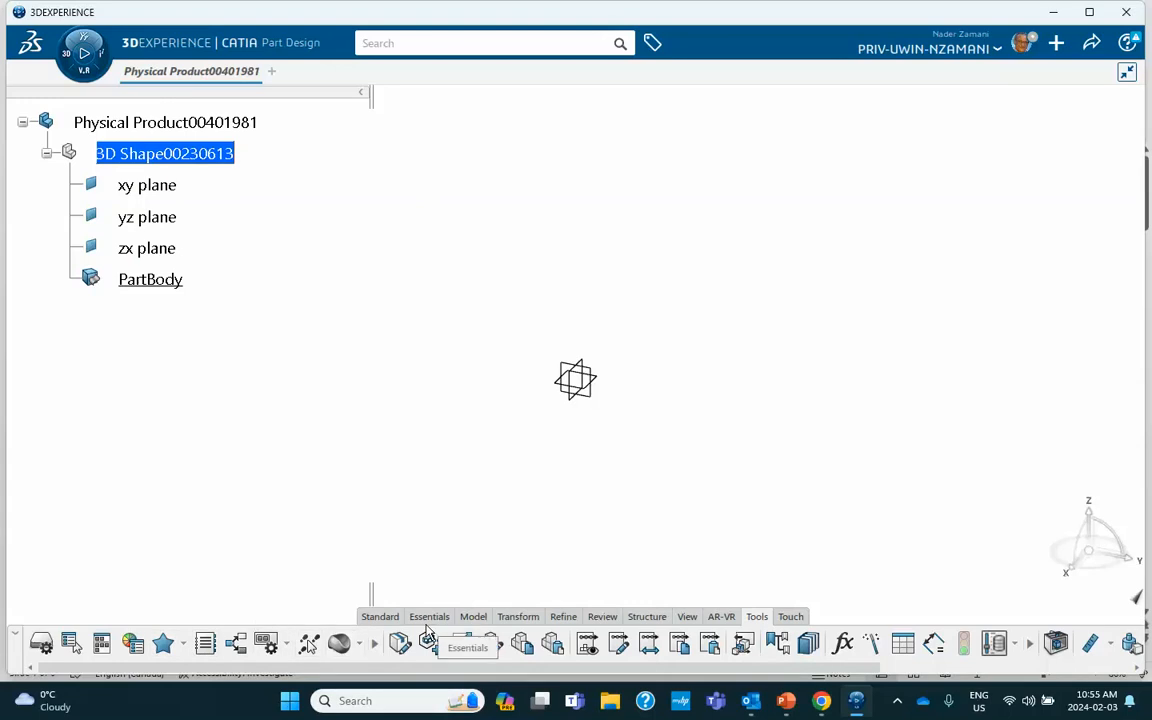
click(429, 617)
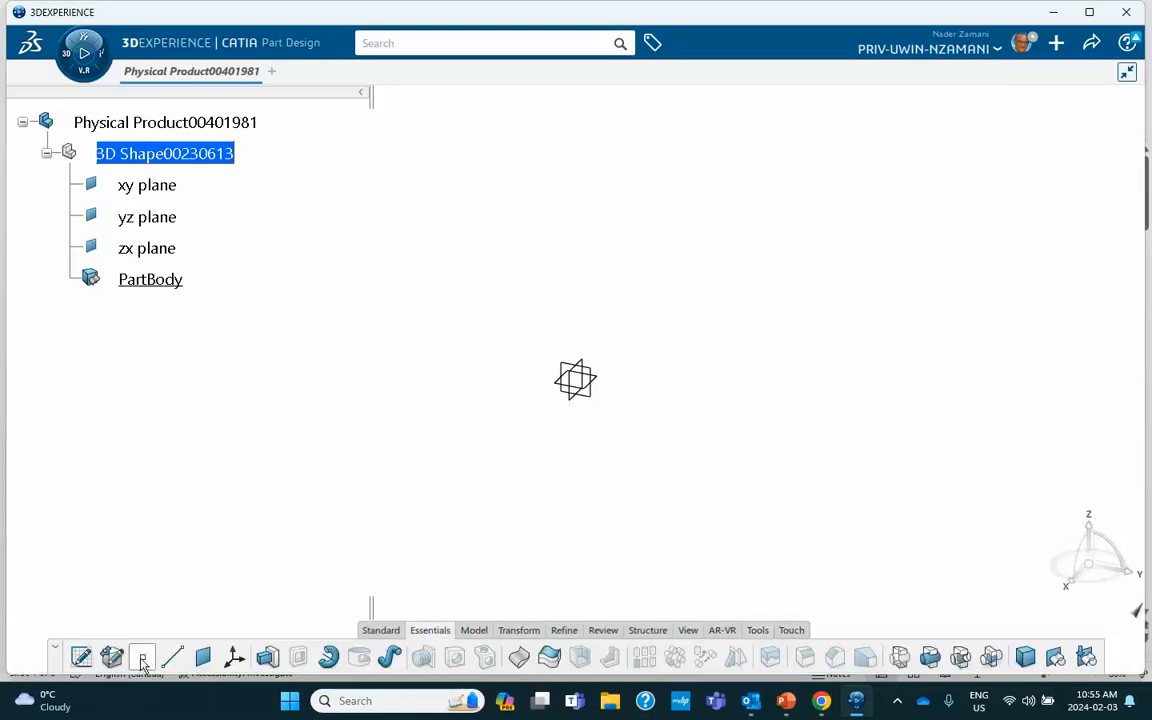
click(142, 657)
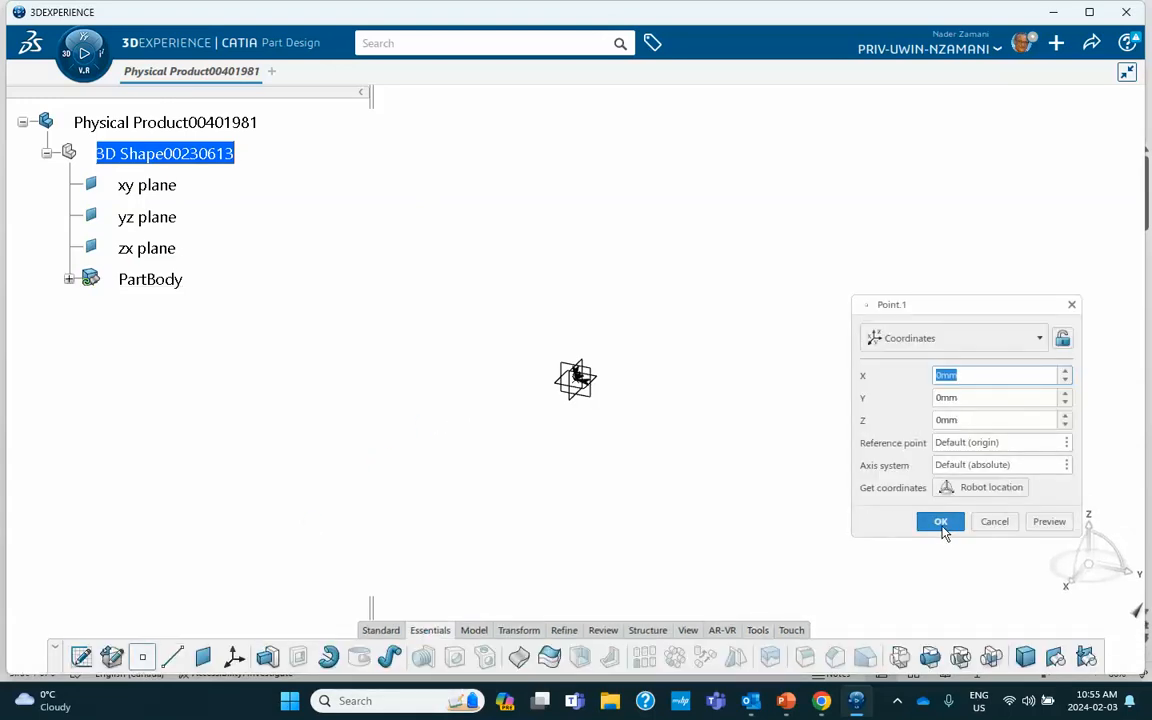
click(941, 524)
Step: Create a second coordinate point directly above the origin at X 0, Y 0, Z 6000 mm
drag(962, 420, 932, 420)
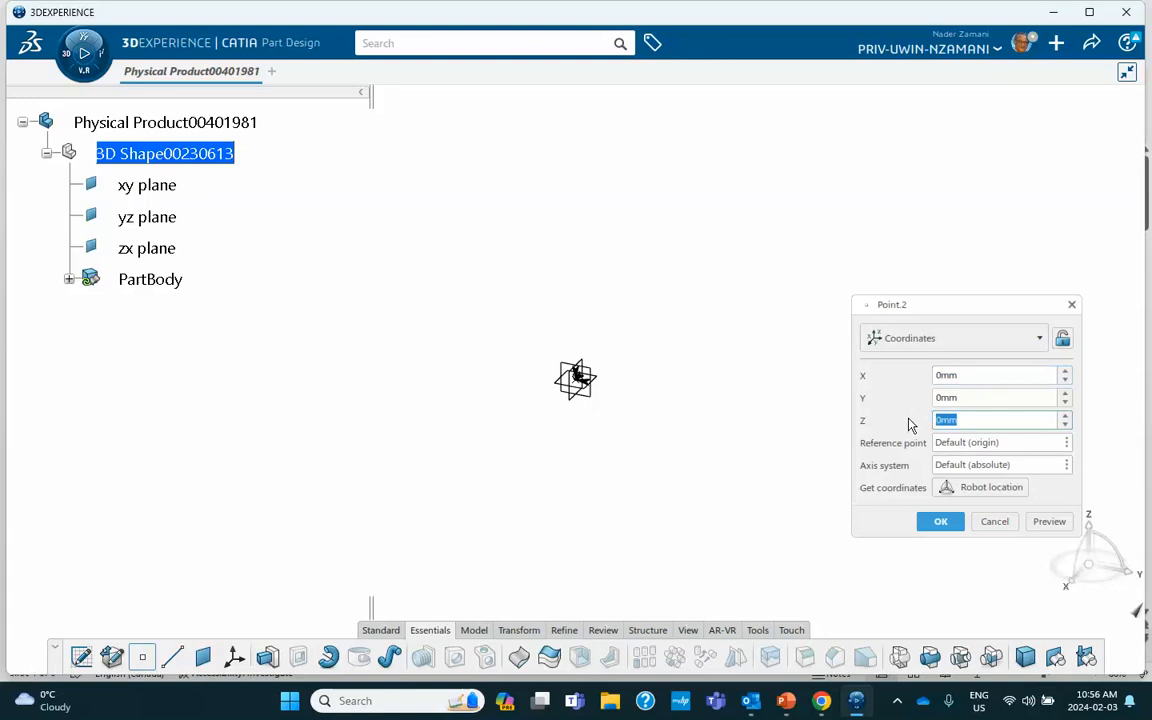
text(6000)
click(941, 521)
Step: Create the frame's second top corner point at X 0, Y 5000, Z 6000 mm
middle_drag(687, 238, 595, 561)
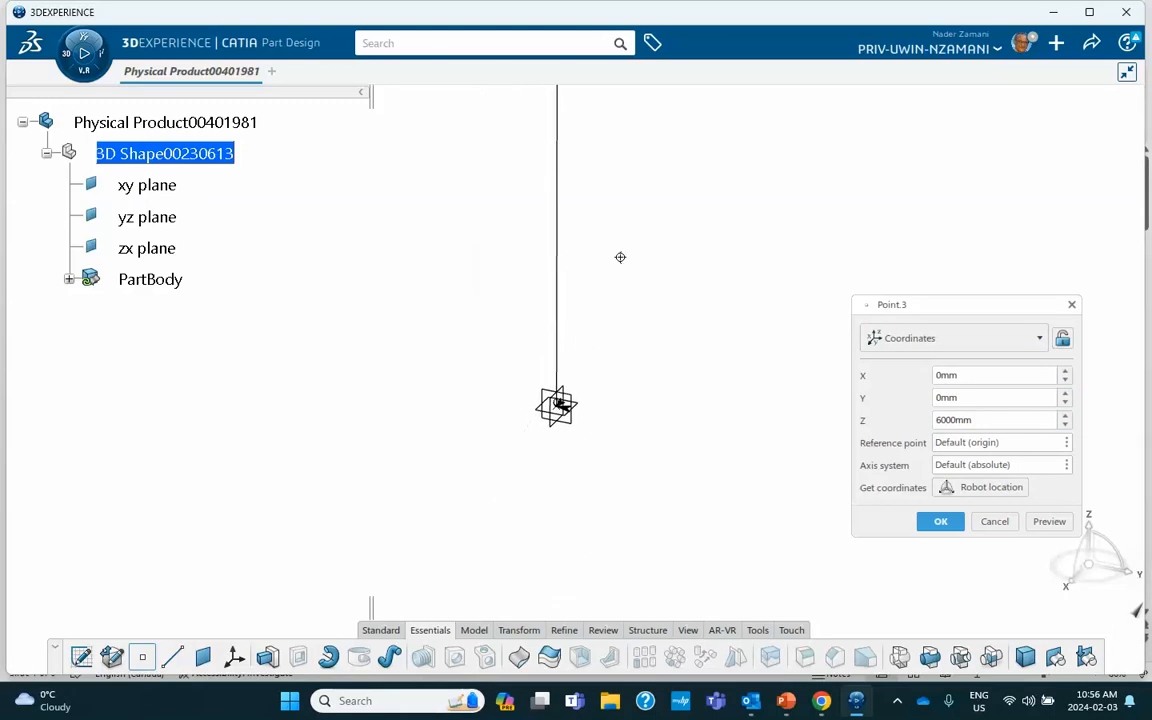
middle_drag(617, 257, 527, 494)
middle_drag(584, 297, 500, 287)
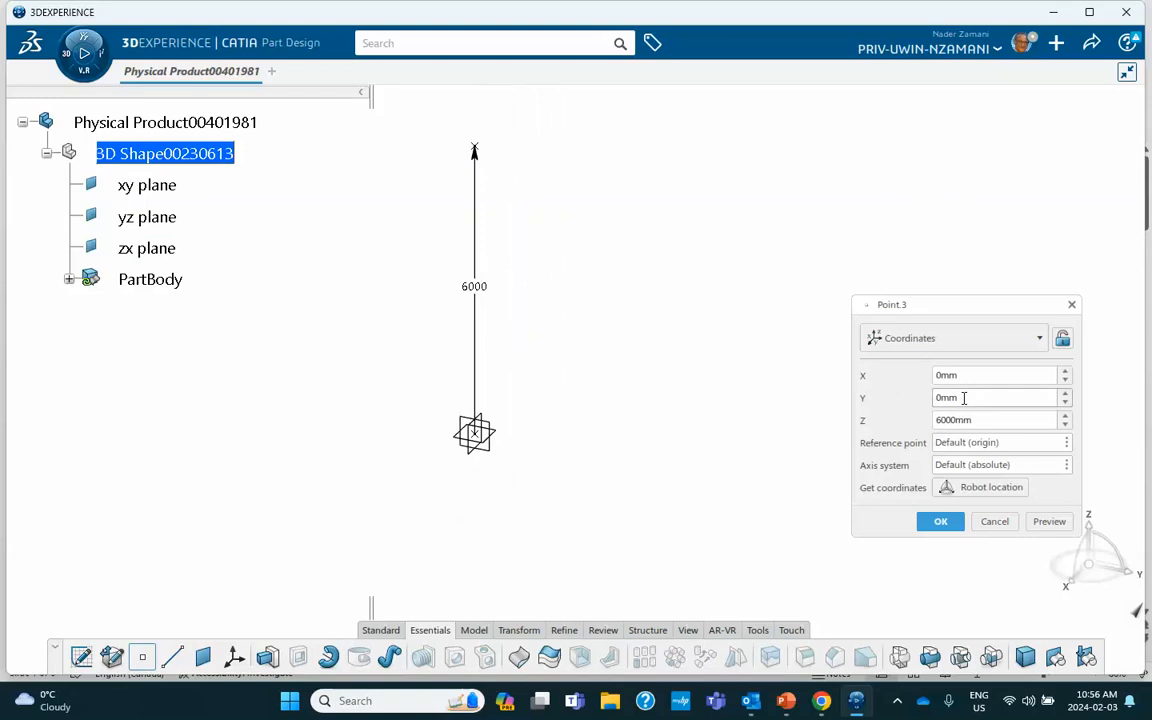
drag(963, 398, 900, 399)
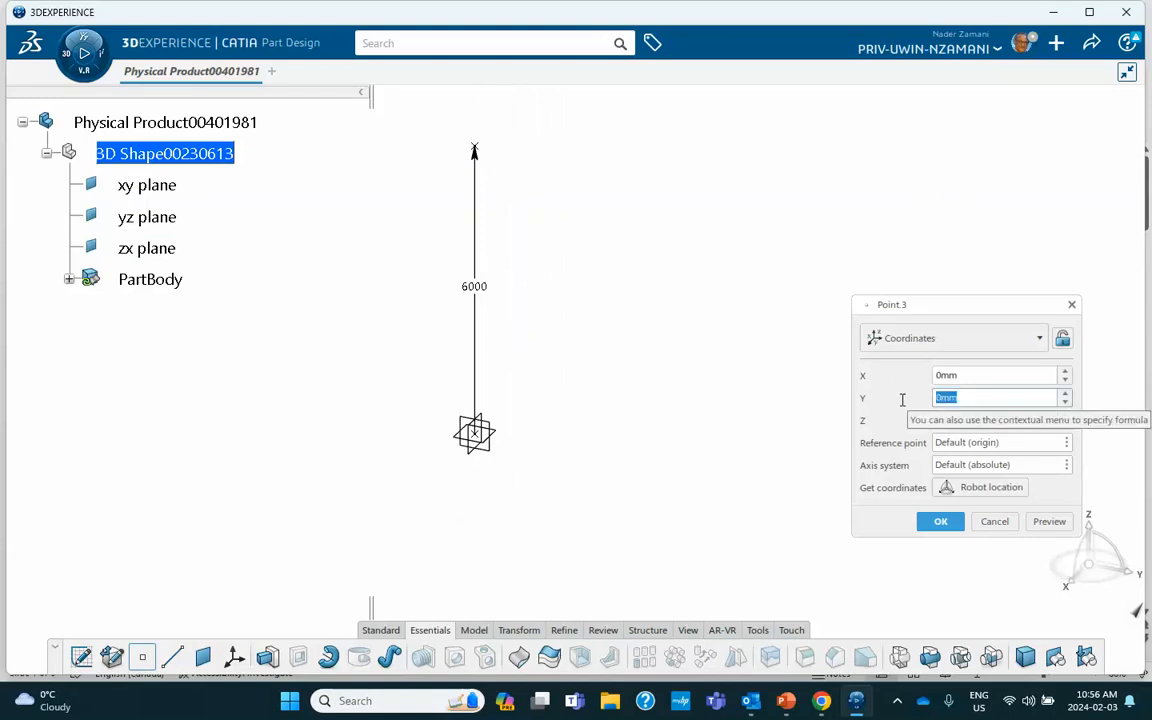
text(5)
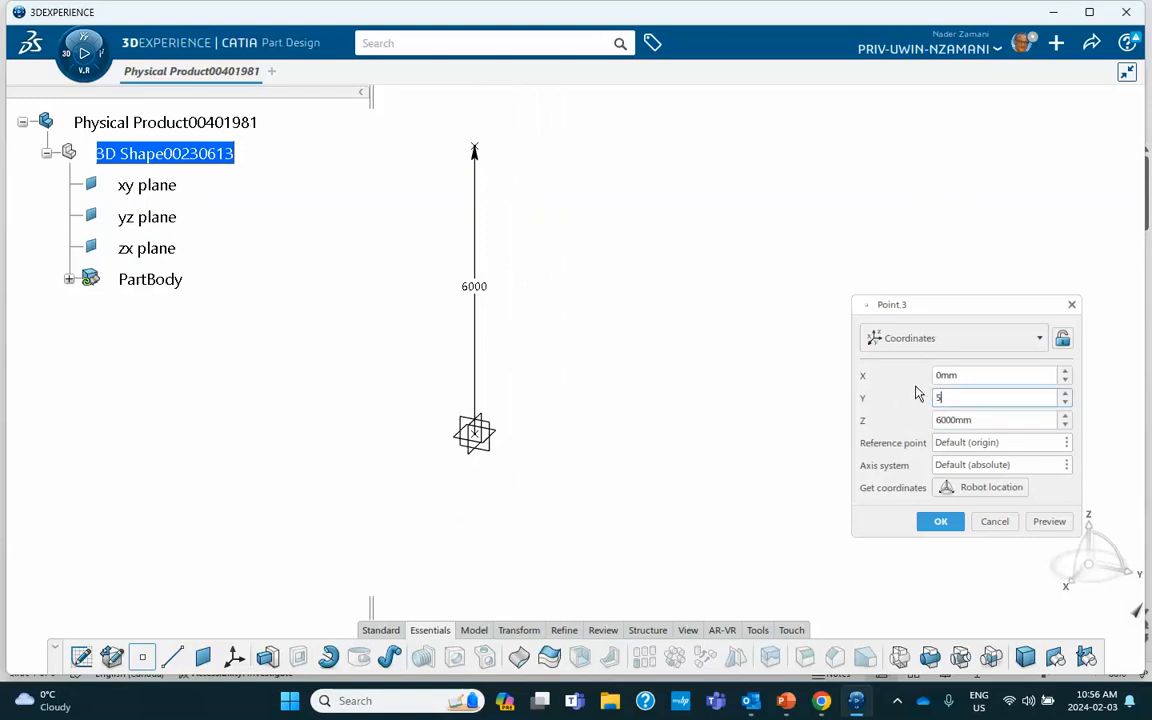
text(000)
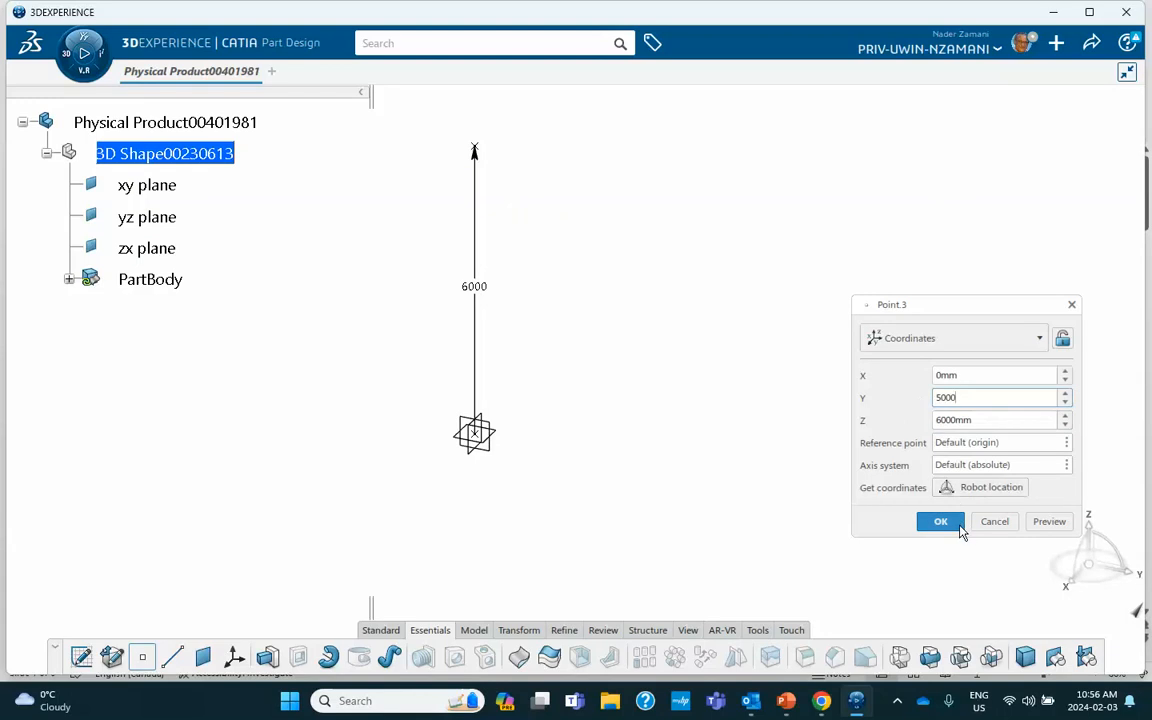
key(Return)
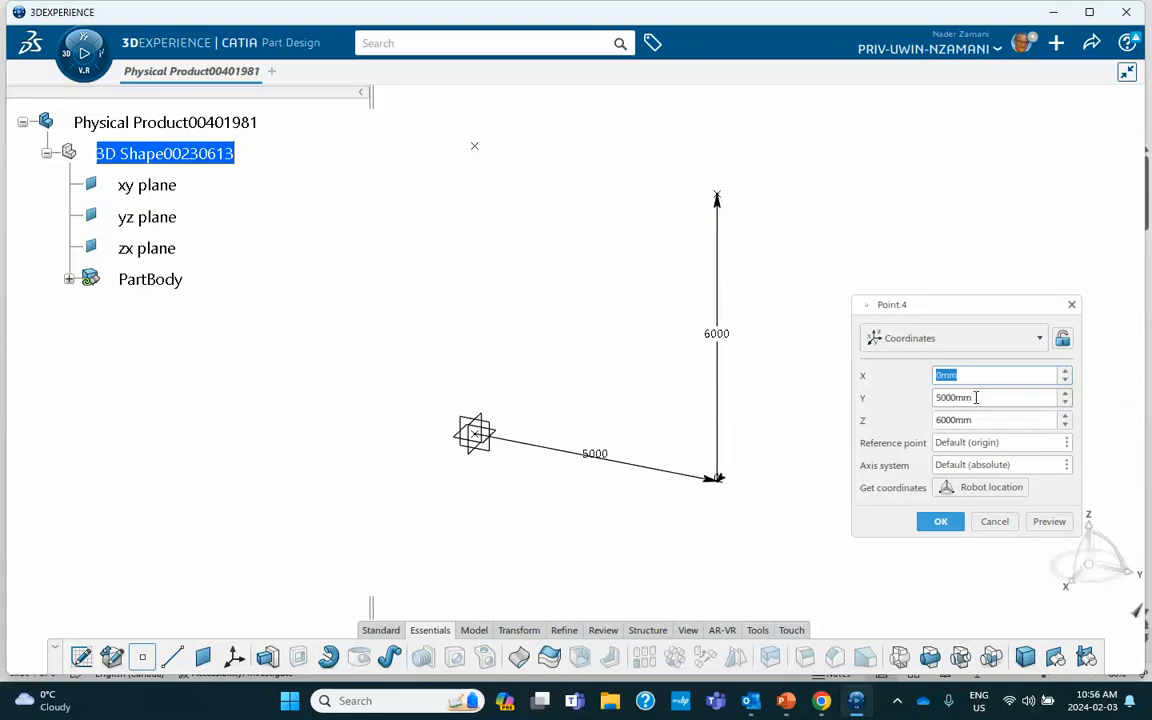
Step: Create the lower end point of the shorter column at X 0, Y 5000, Z 2000 mm
drag(975, 420, 905, 427)
text(2000)
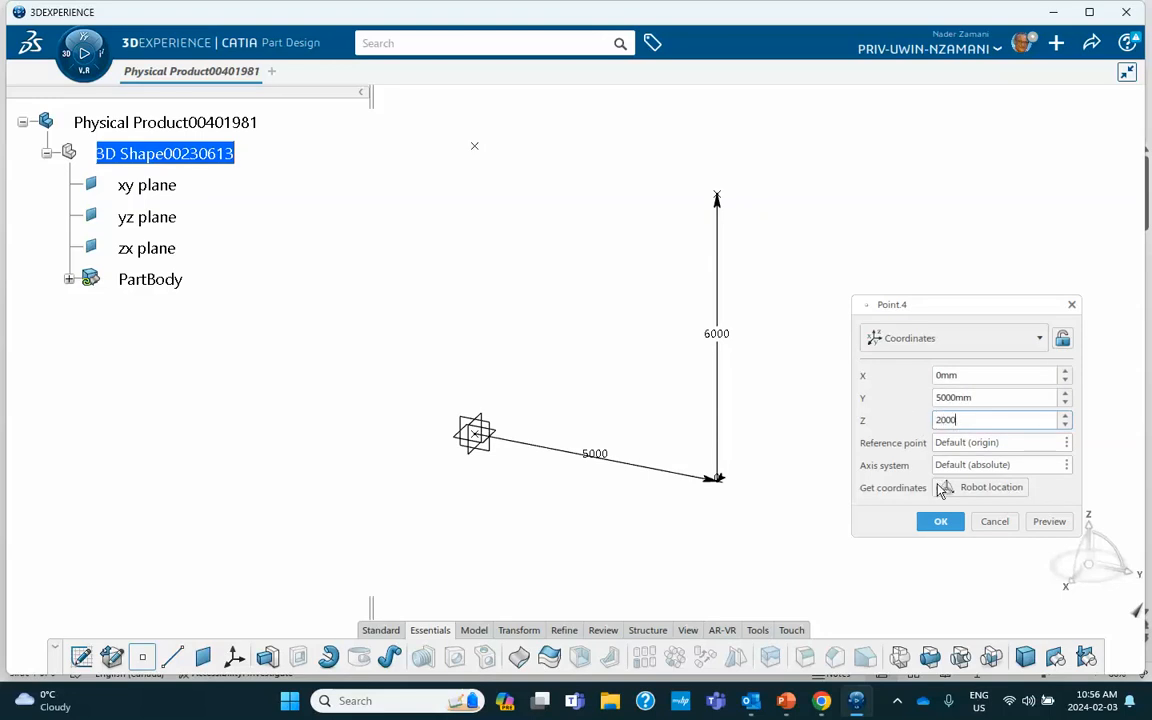
click(939, 524)
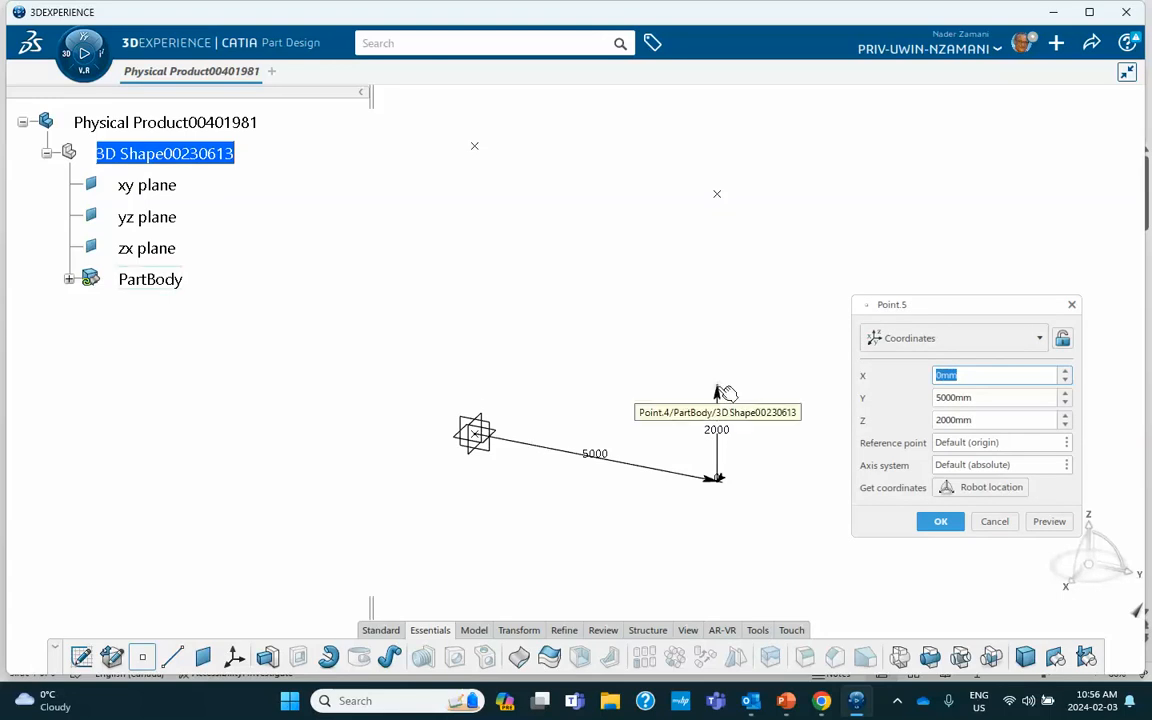
Step: Create an orientation point at X 1000, Y 5000, Z 2000 mm and finish adding points
click(967, 374)
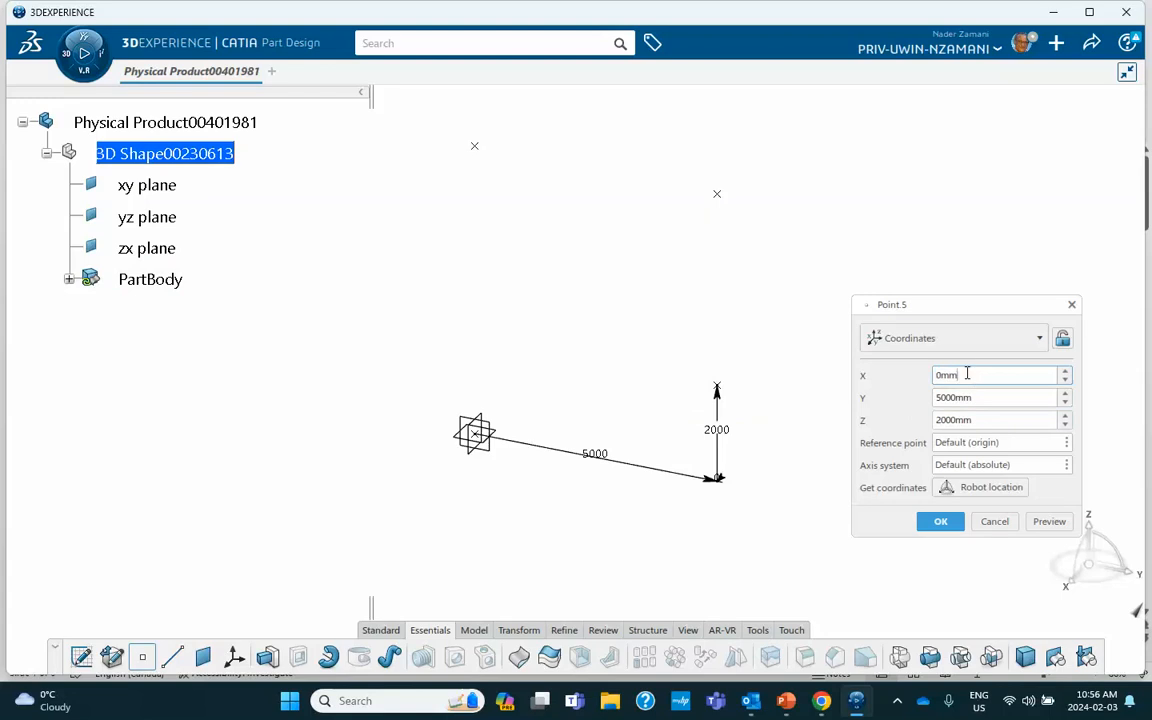
double_click(967, 374)
text(1000)
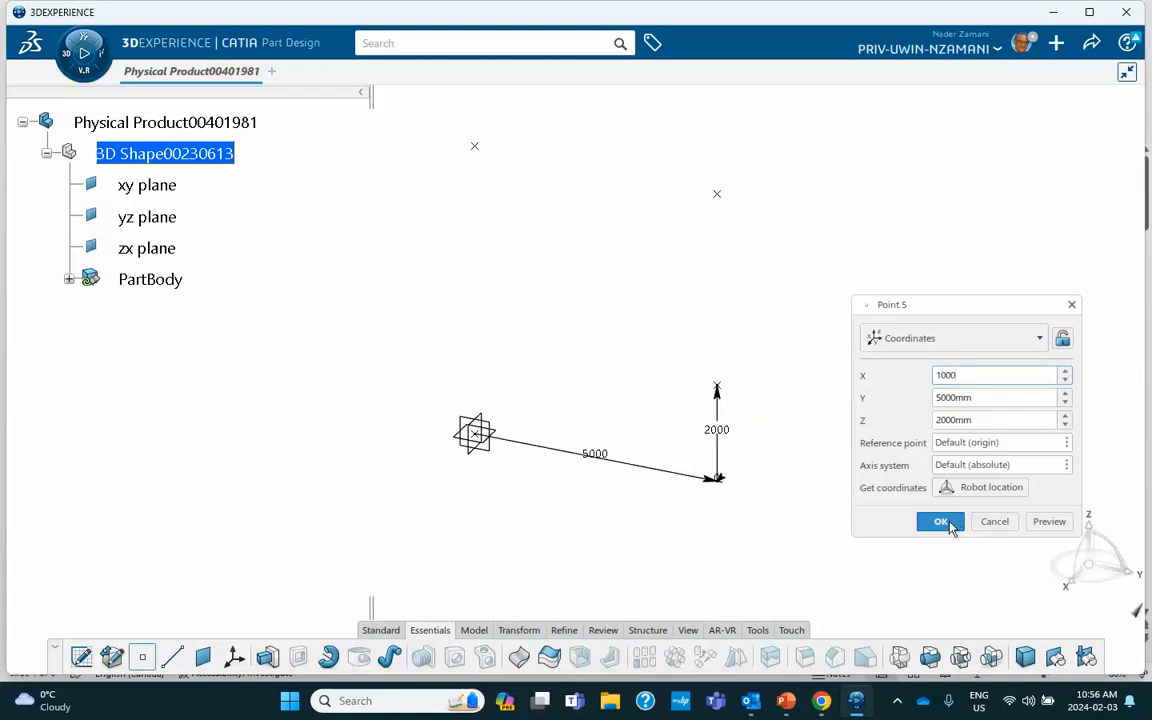
click(950, 525)
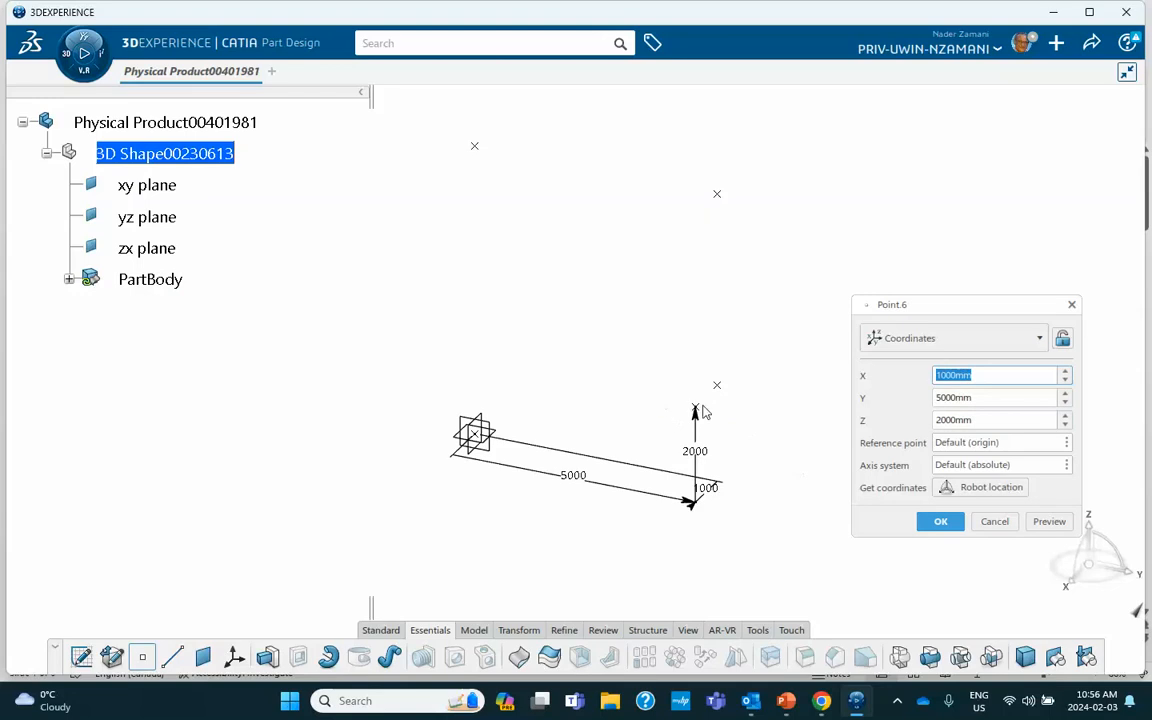
click(993, 521)
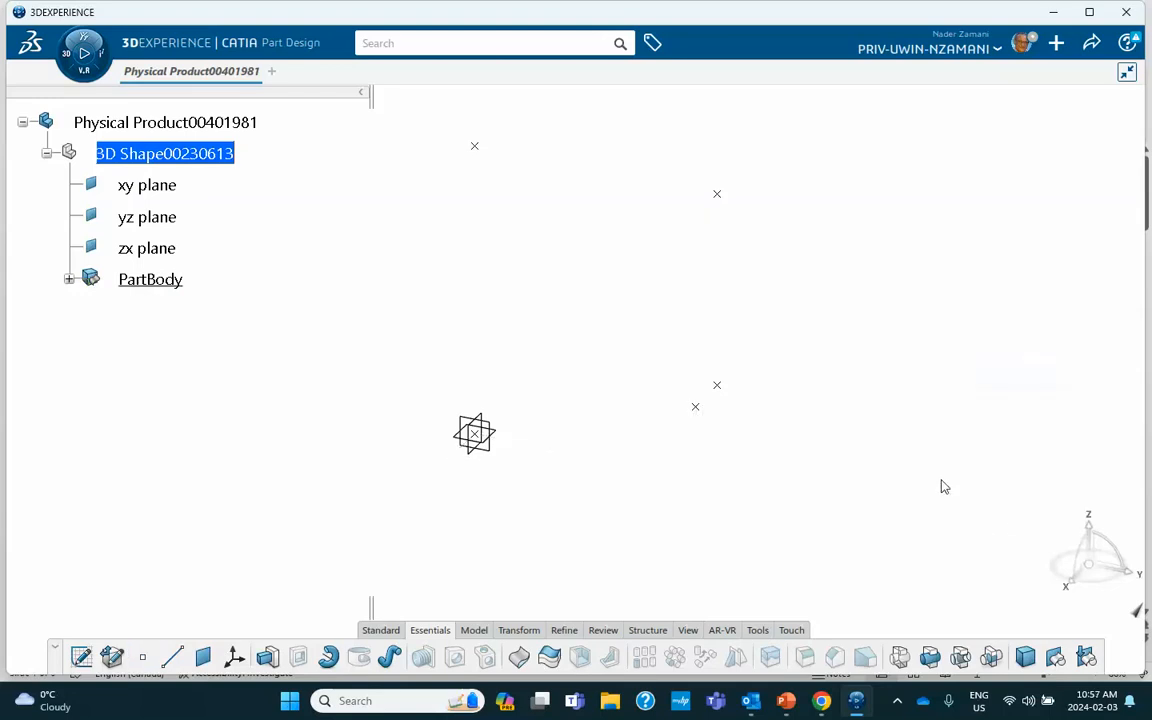
Step: Create a point-to-point line from the origin point up to the point 6000 mm above it
click(174, 660)
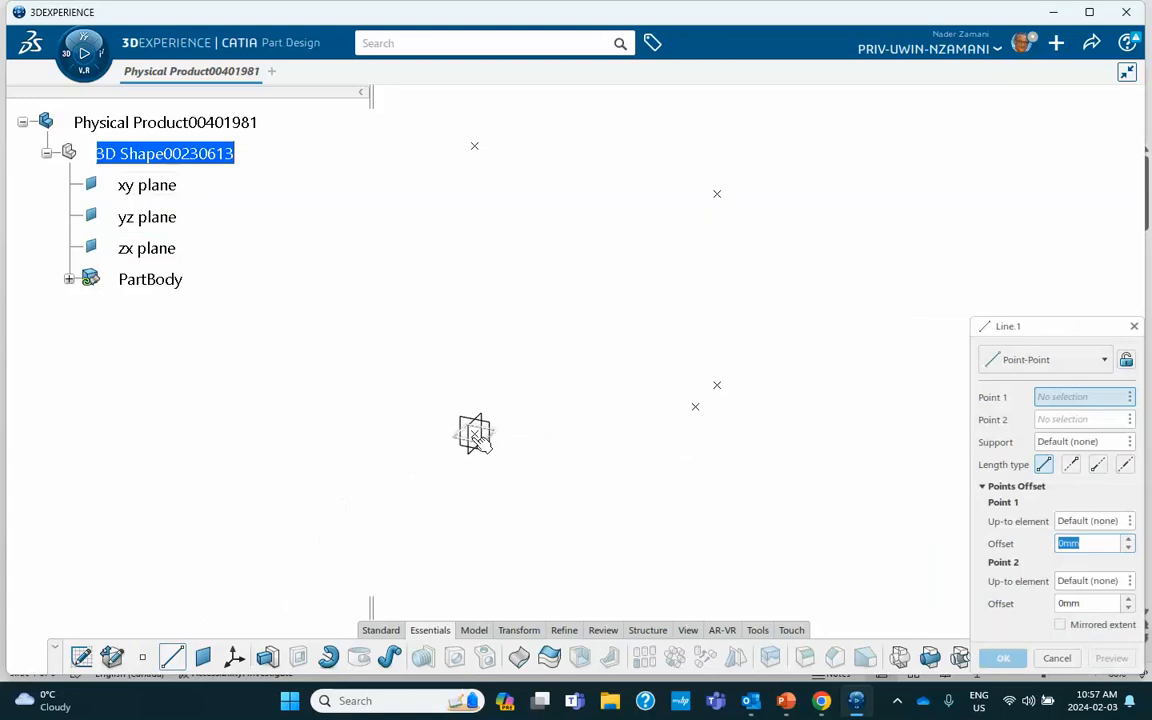
click(476, 435)
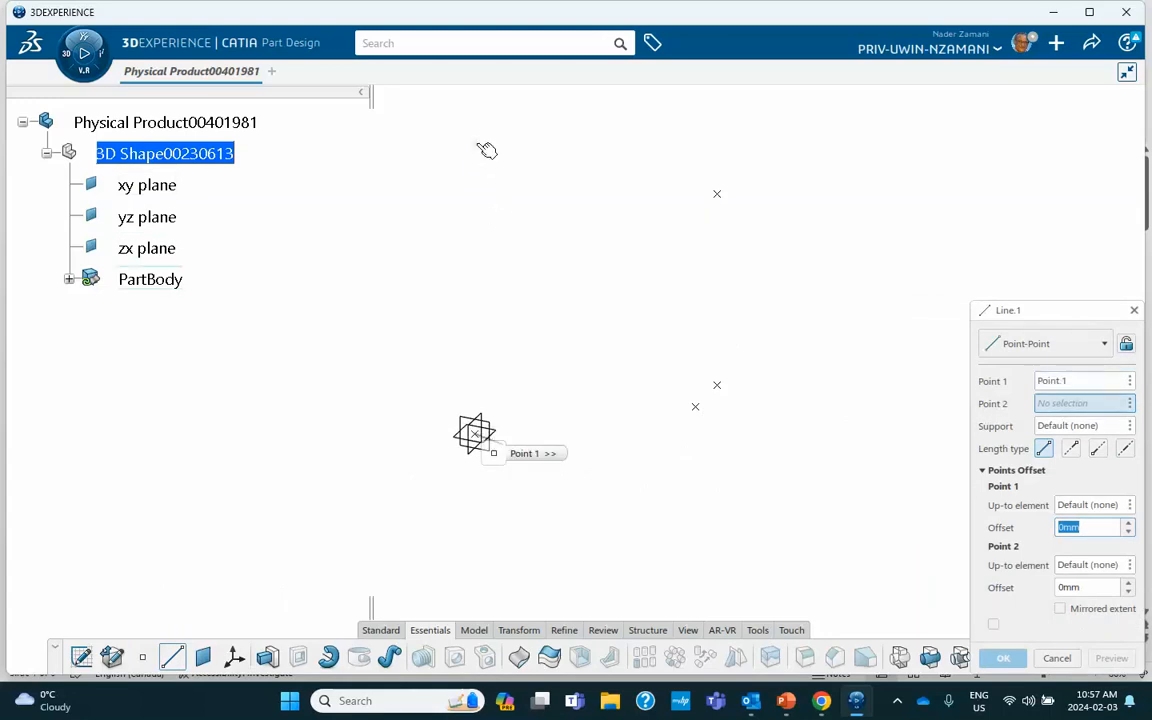
click(482, 147)
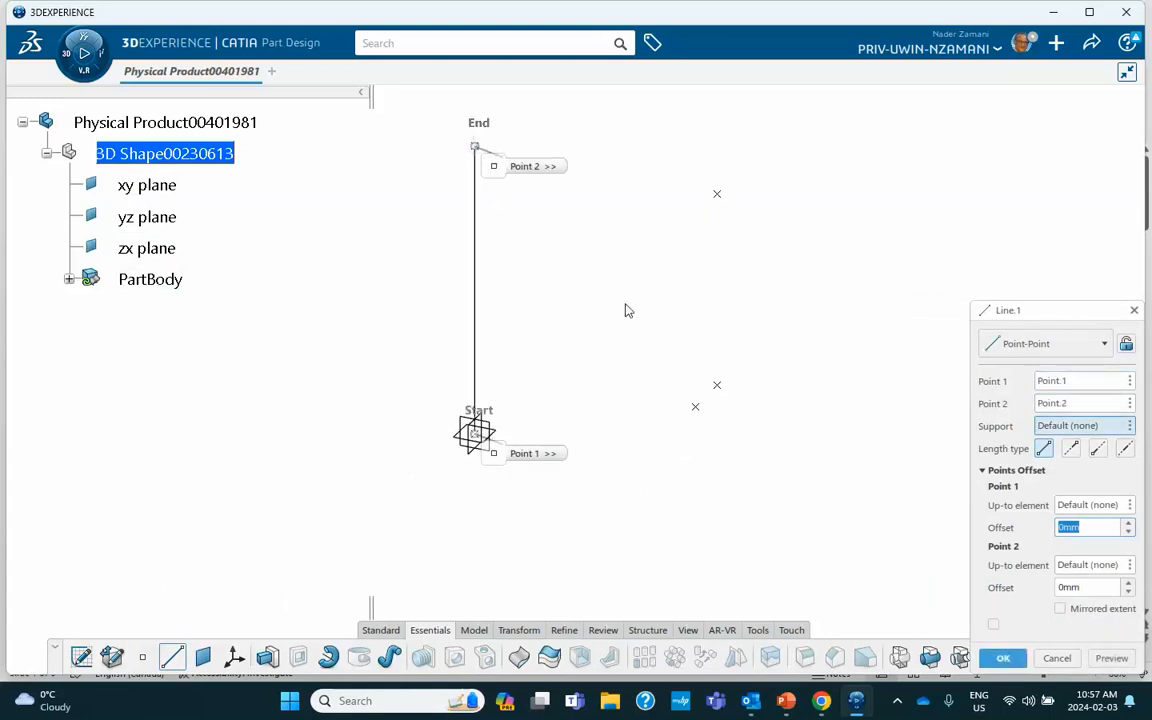
click(1003, 658)
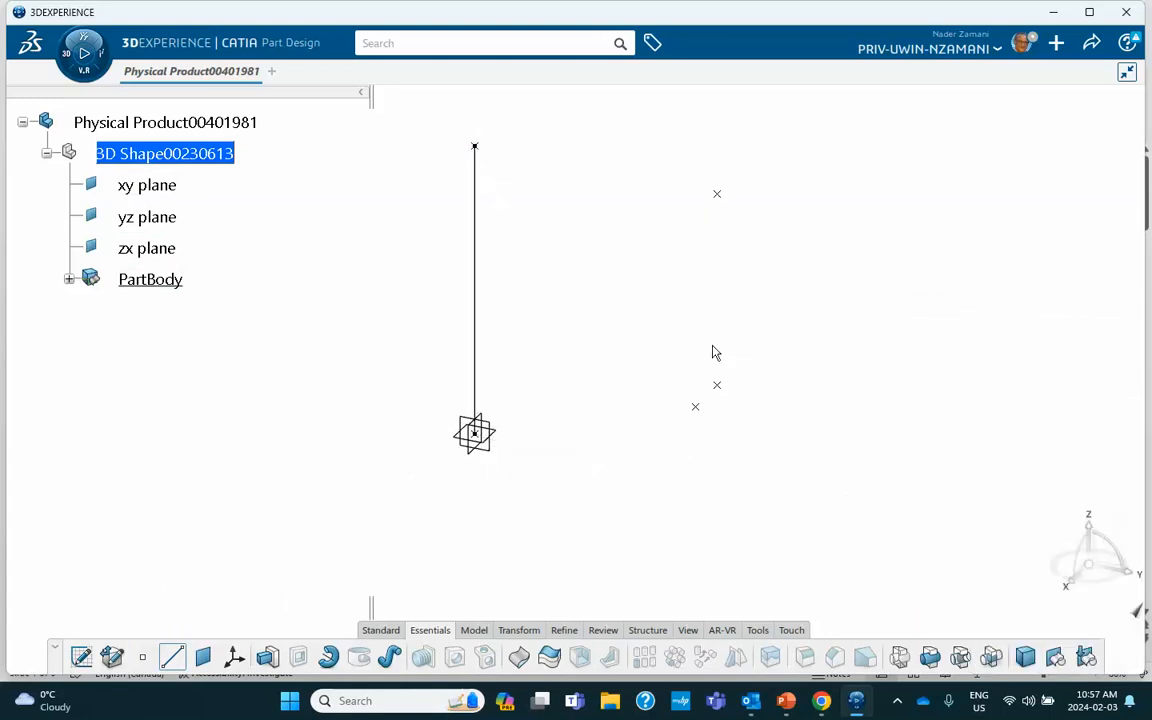
Step: Create the frame's top line between its two upper corner points, starting from the long column's upper end
click(483, 152)
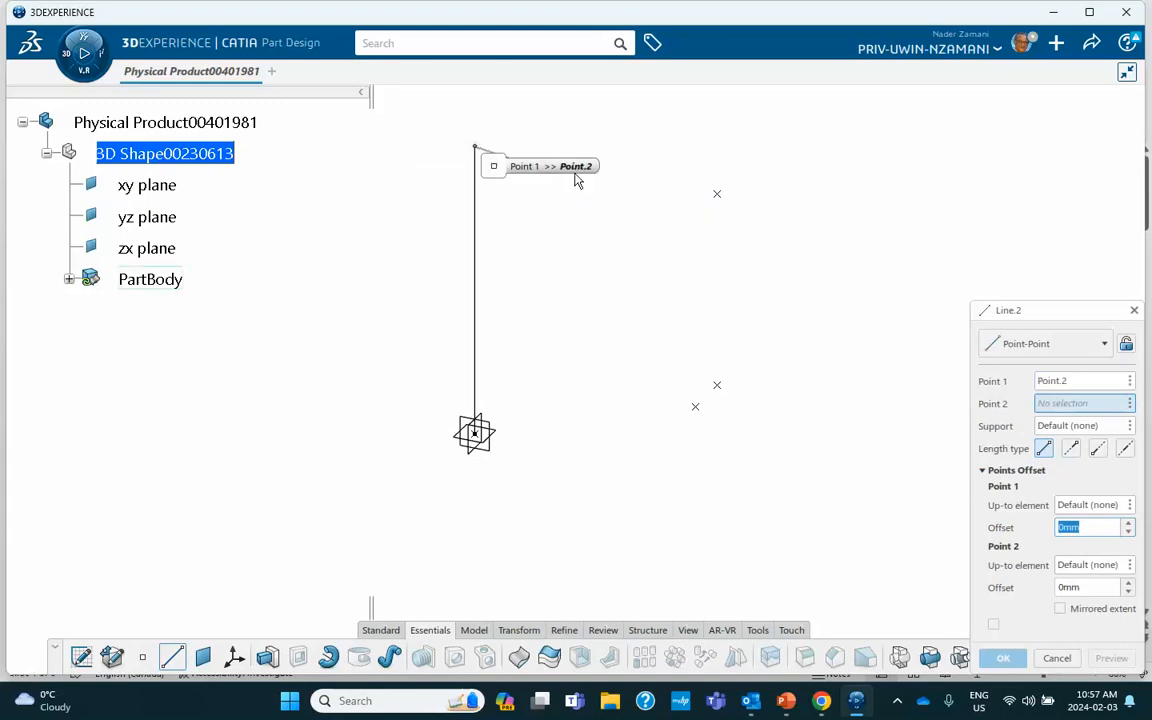
click(719, 196)
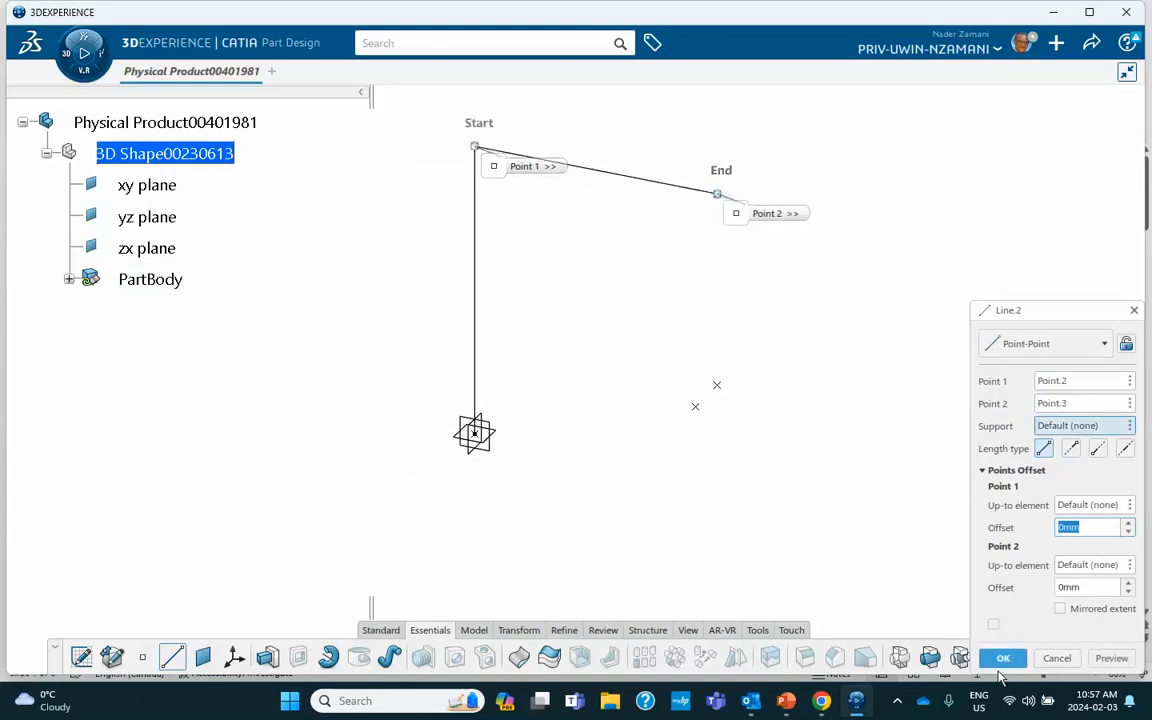
click(1003, 658)
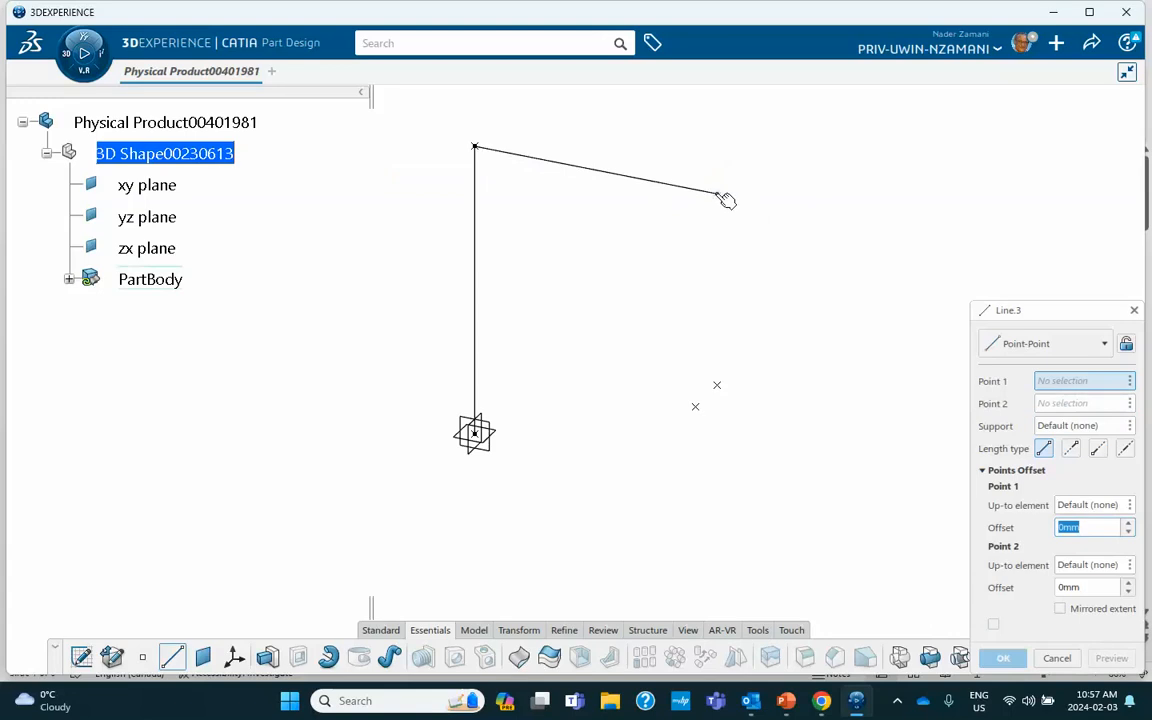
Step: Create the shorter column's line from the second top corner down to its lower end point, and finish adding lines
click(719, 196)
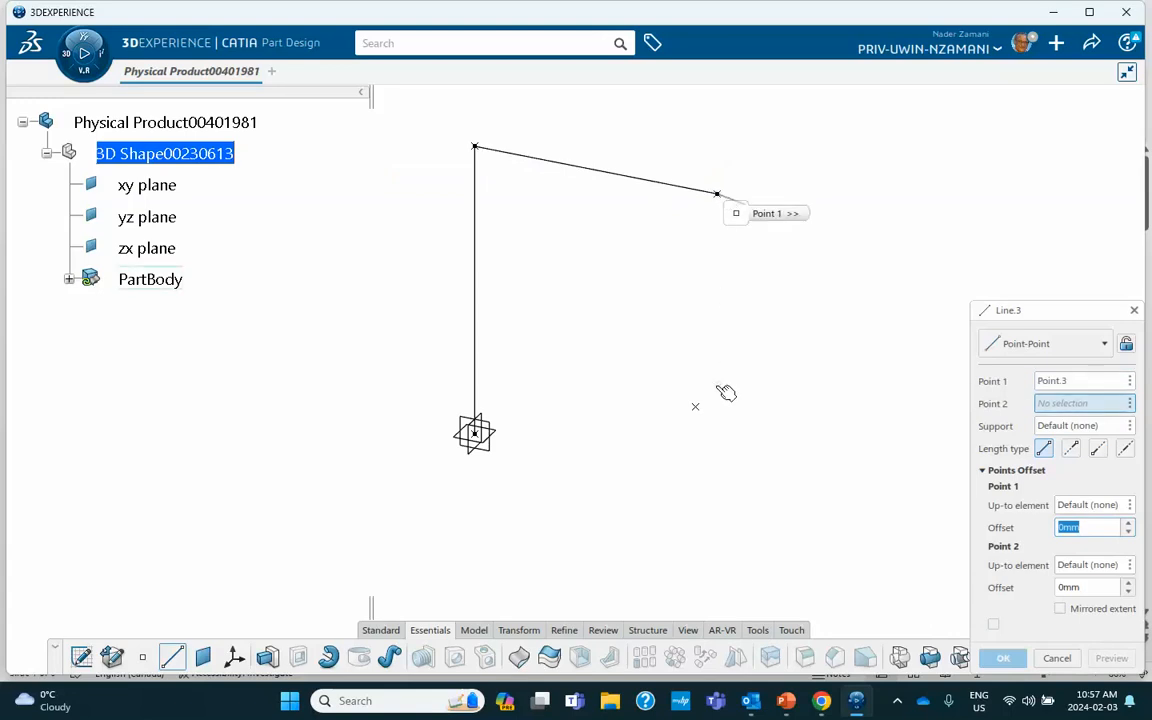
click(717, 386)
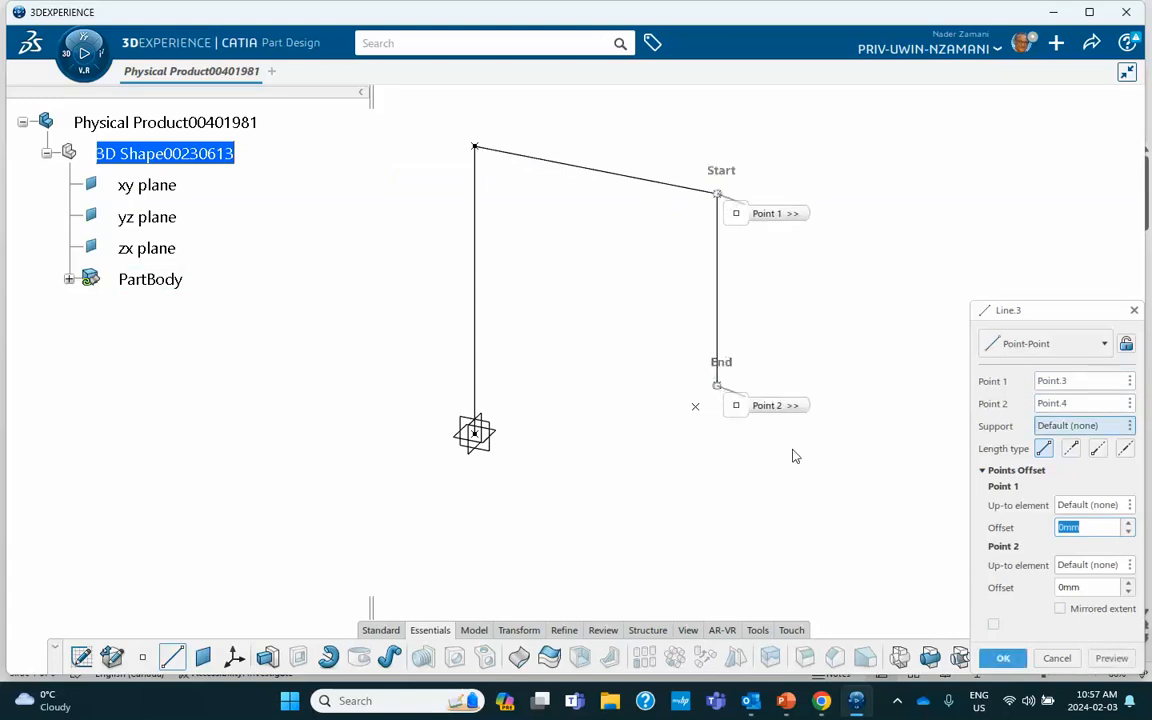
click(1005, 658)
click(1057, 659)
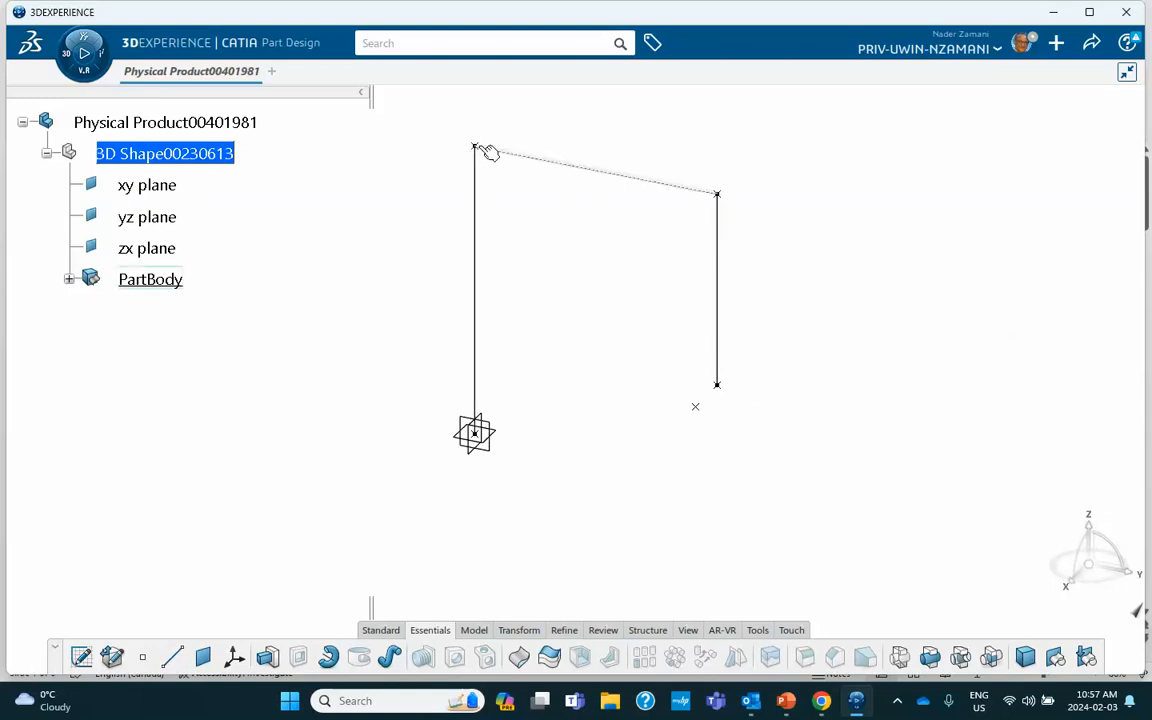
Step: Create one core material named "Feb 3 2024 Steel" with a simulation domain
middle_drag(590, 300, 604, 355)
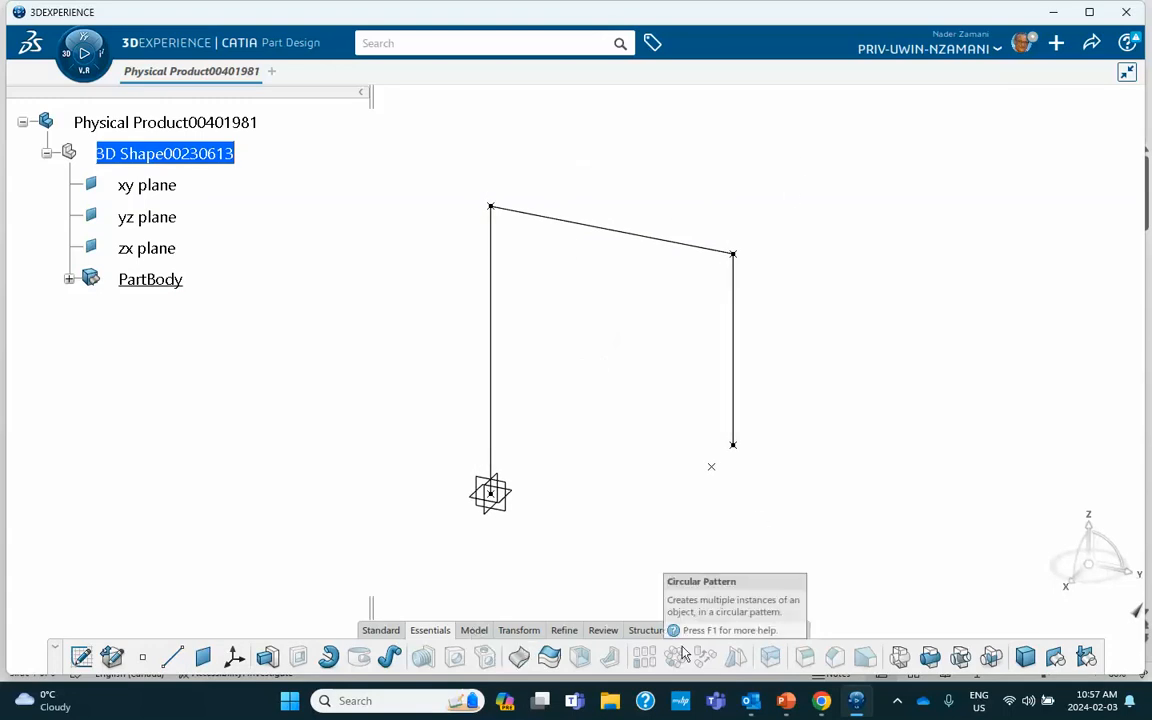
click(755, 632)
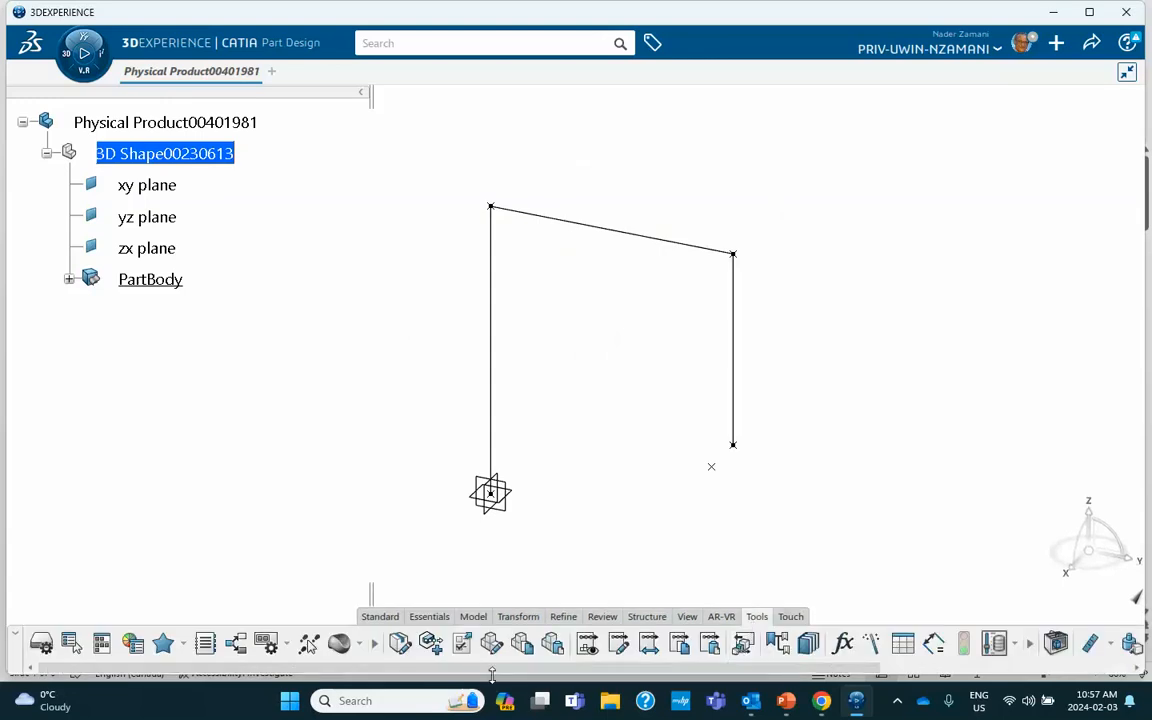
click(358, 641)
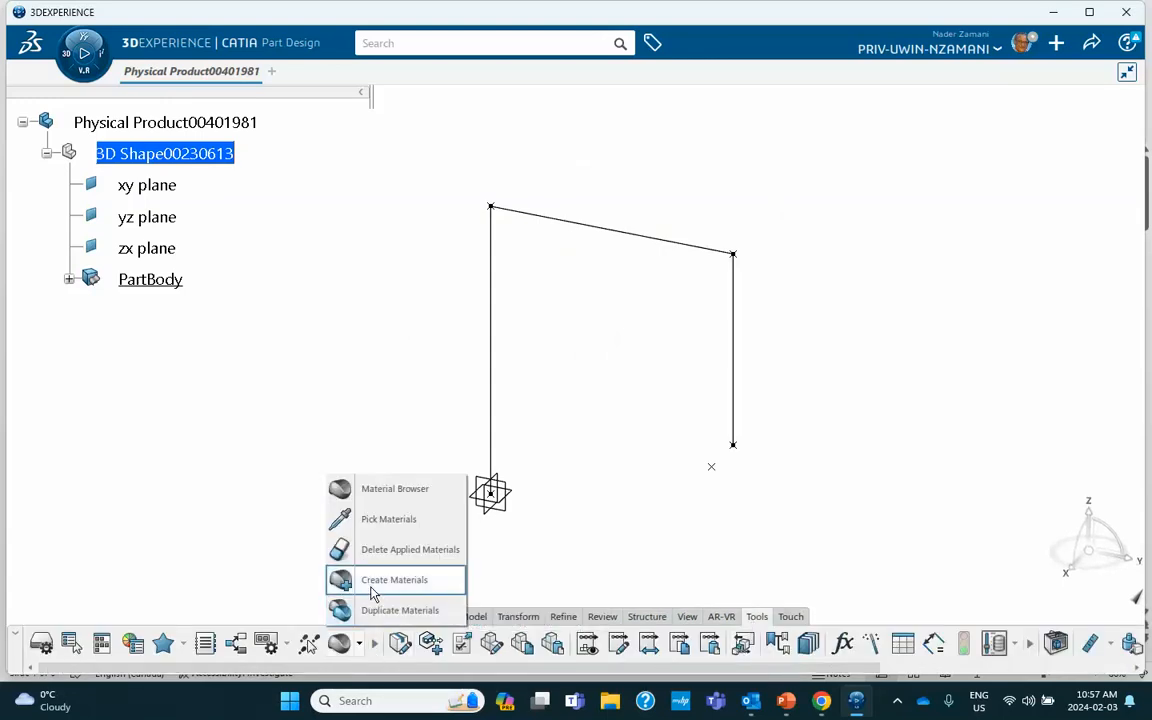
click(375, 582)
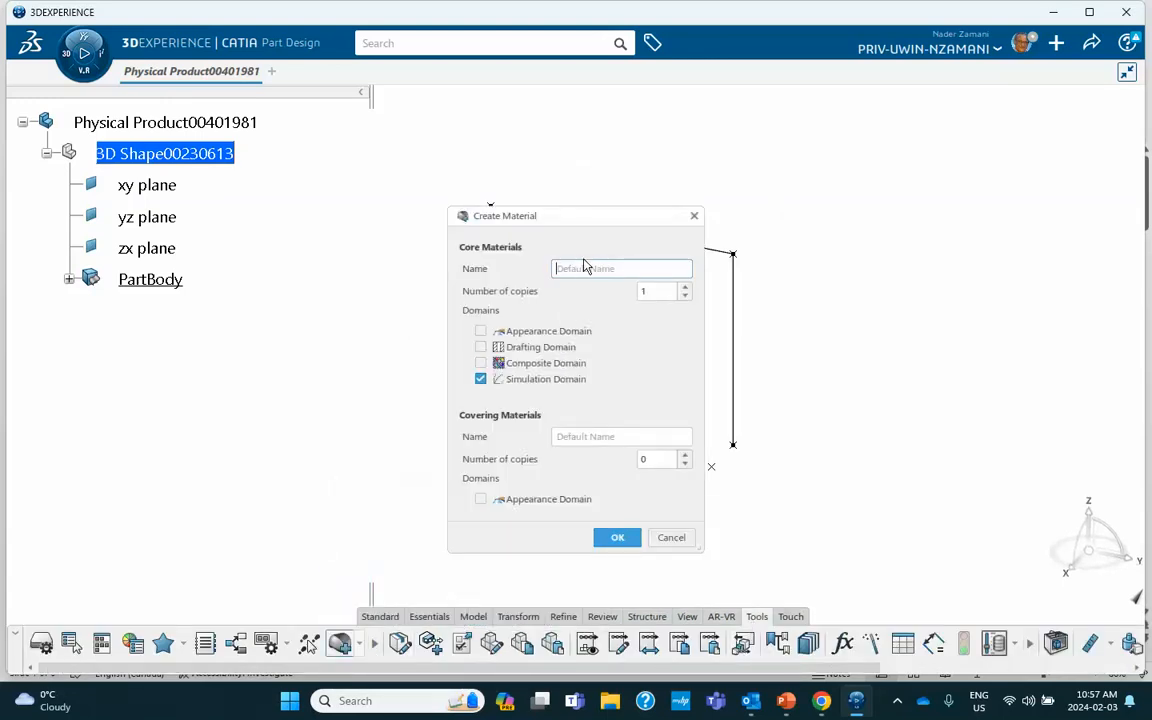
text(Feb 3 202)
text(4 Steel)
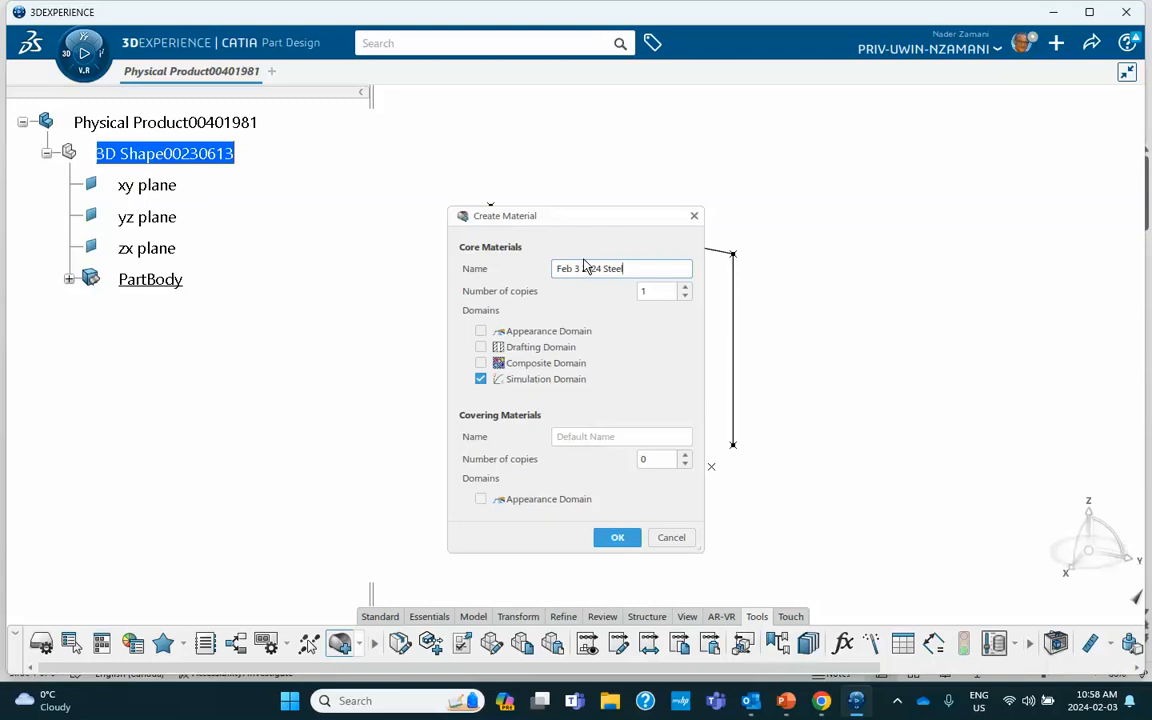
click(617, 541)
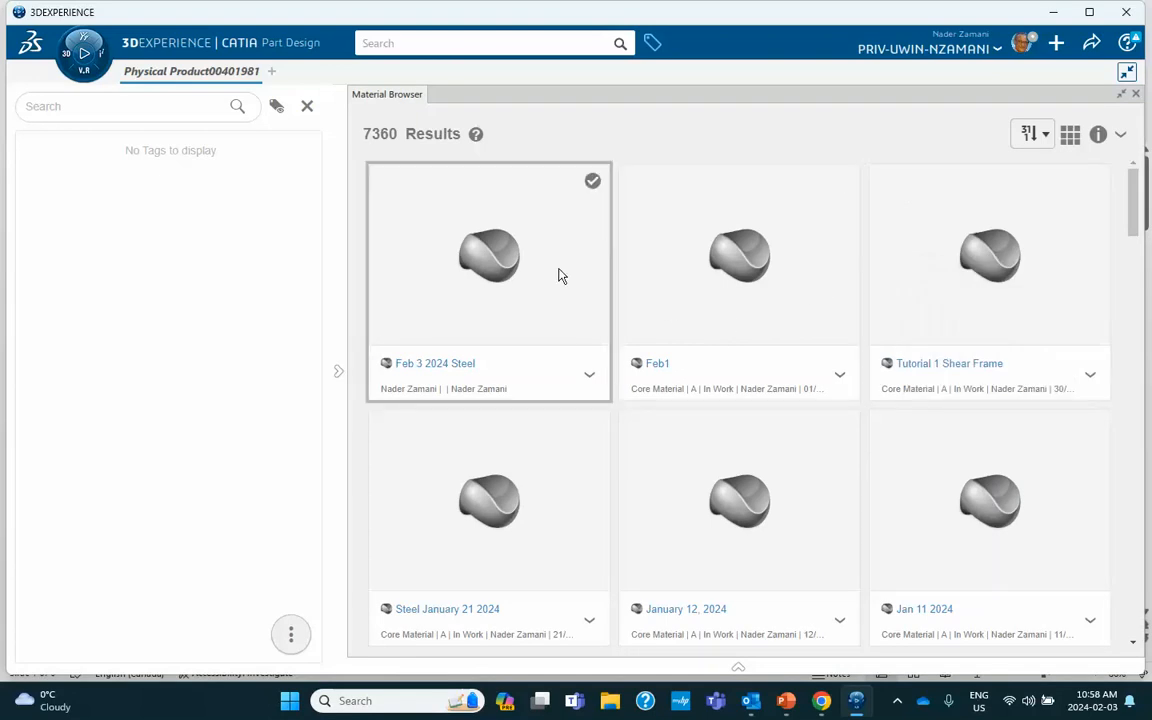
Step: Apply the Feb 3 2024 Steel material to the physical product at the root of the tree
click(591, 378)
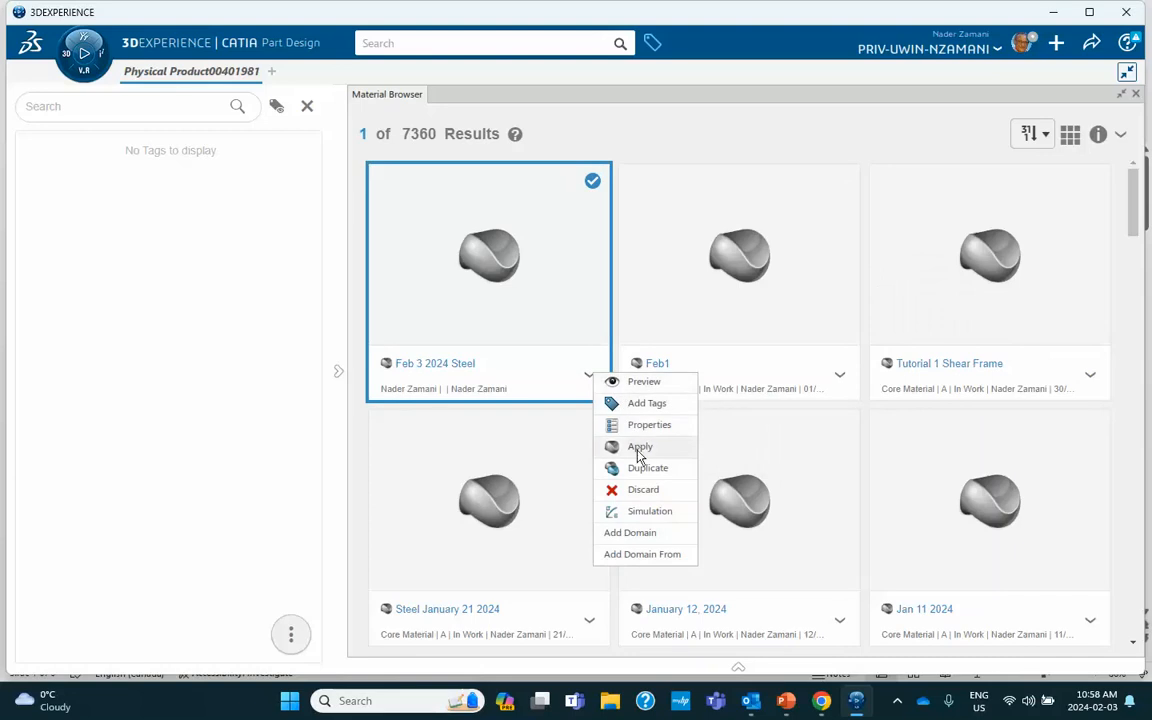
click(639, 448)
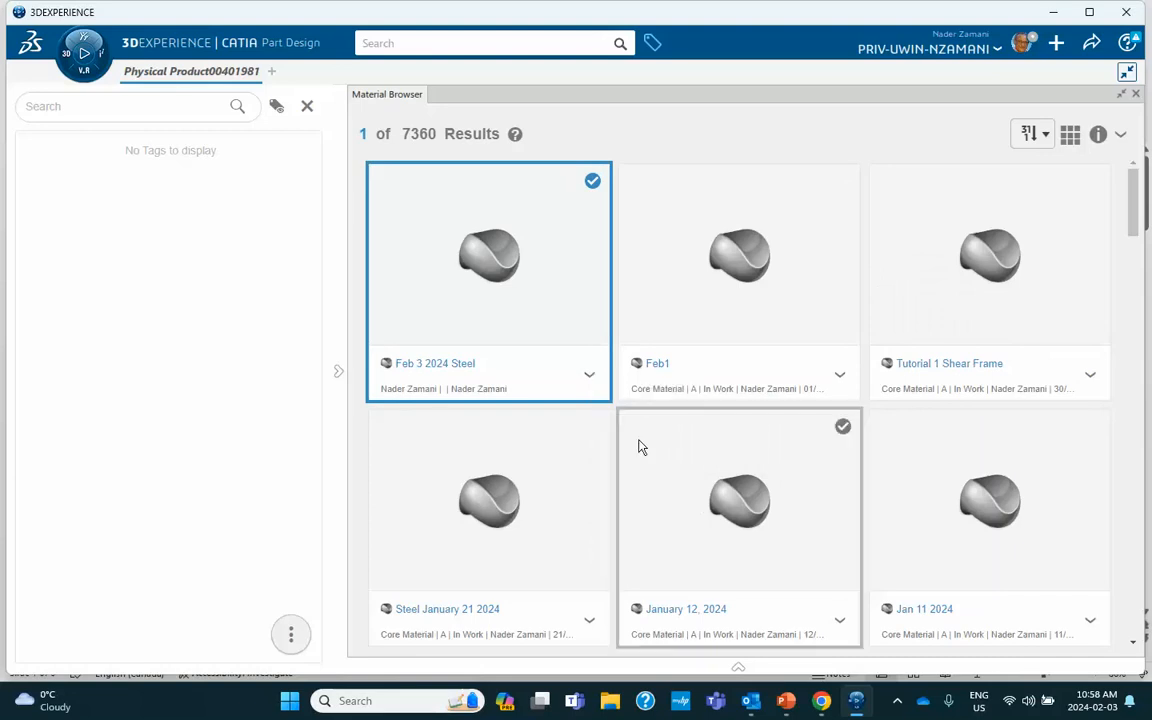
click(1136, 96)
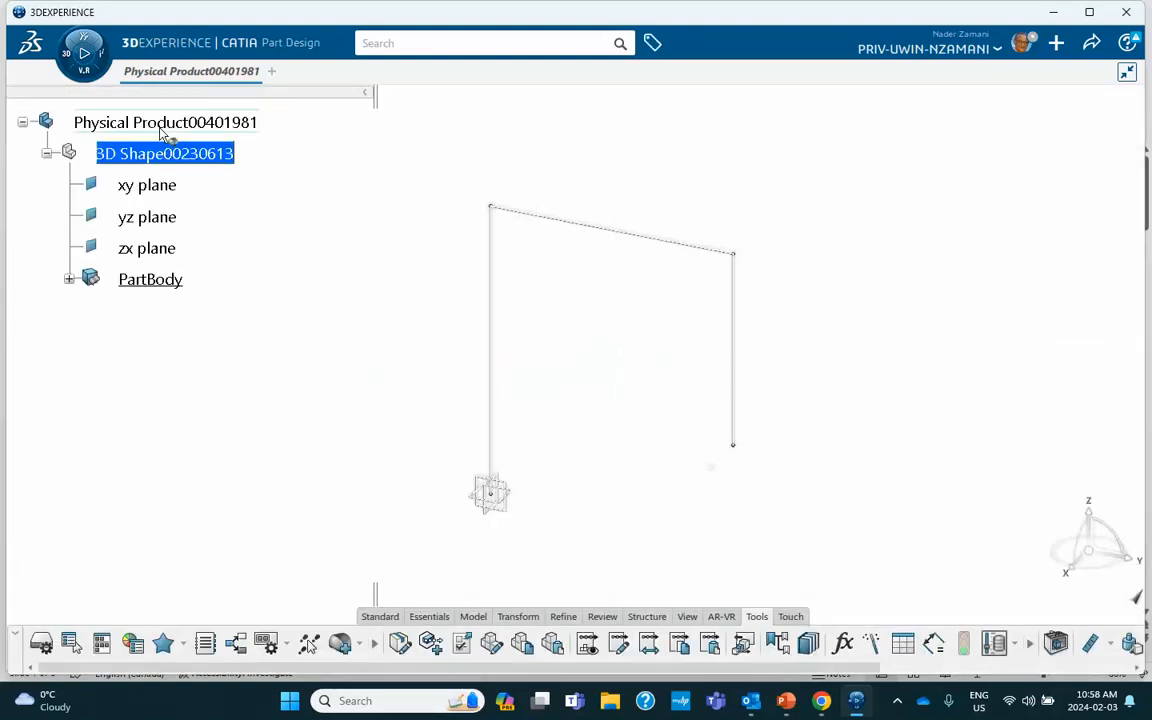
click(160, 130)
click(476, 150)
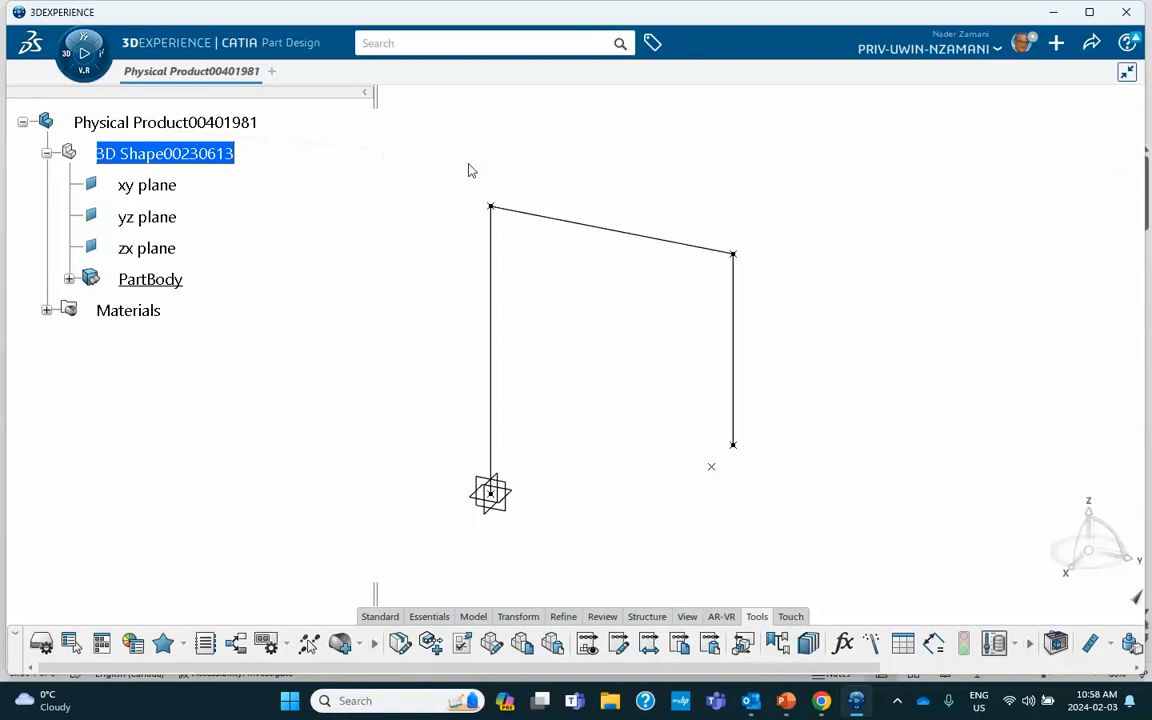
Step: Open the Feb 3 2024 Steel simulation domain for editing and add a structural density of 0.24 kg_m3
click(46, 310)
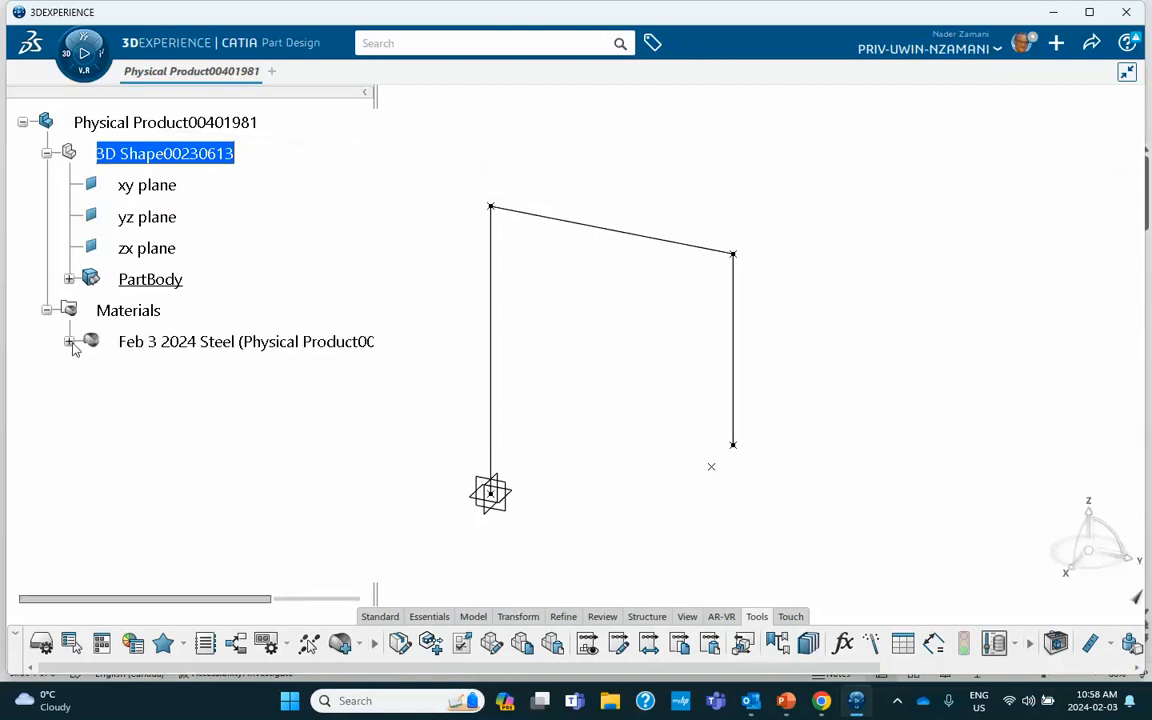
click(68, 341)
click(185, 378)
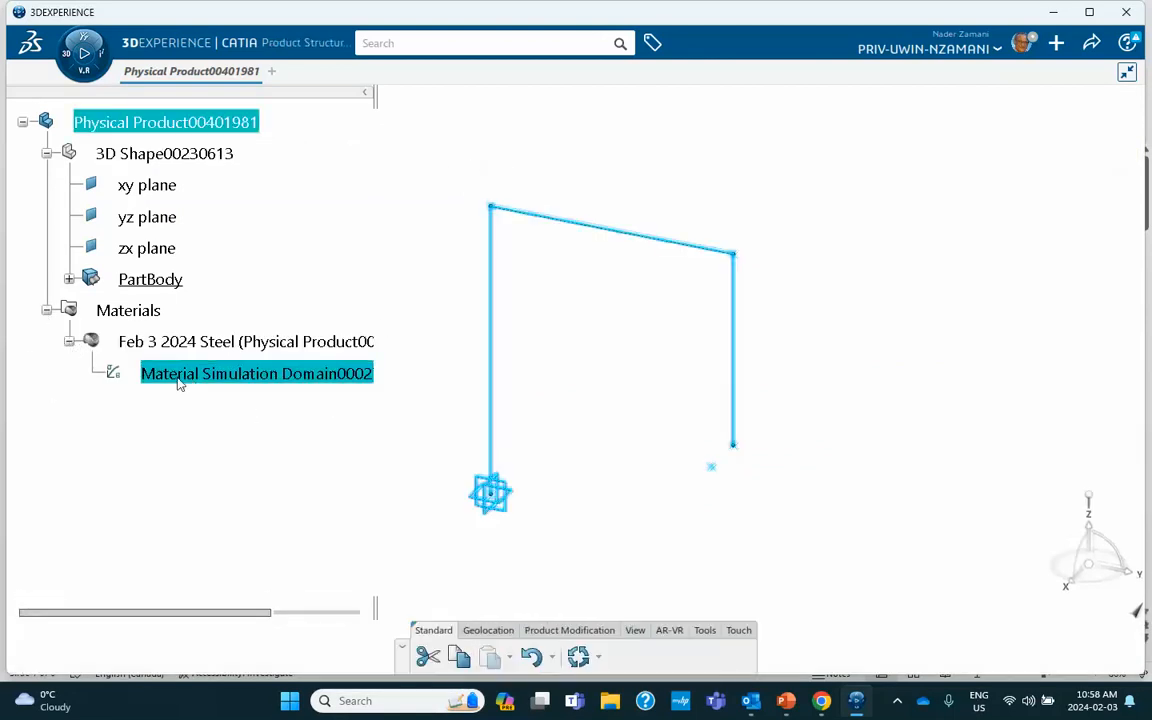
double_click(190, 377)
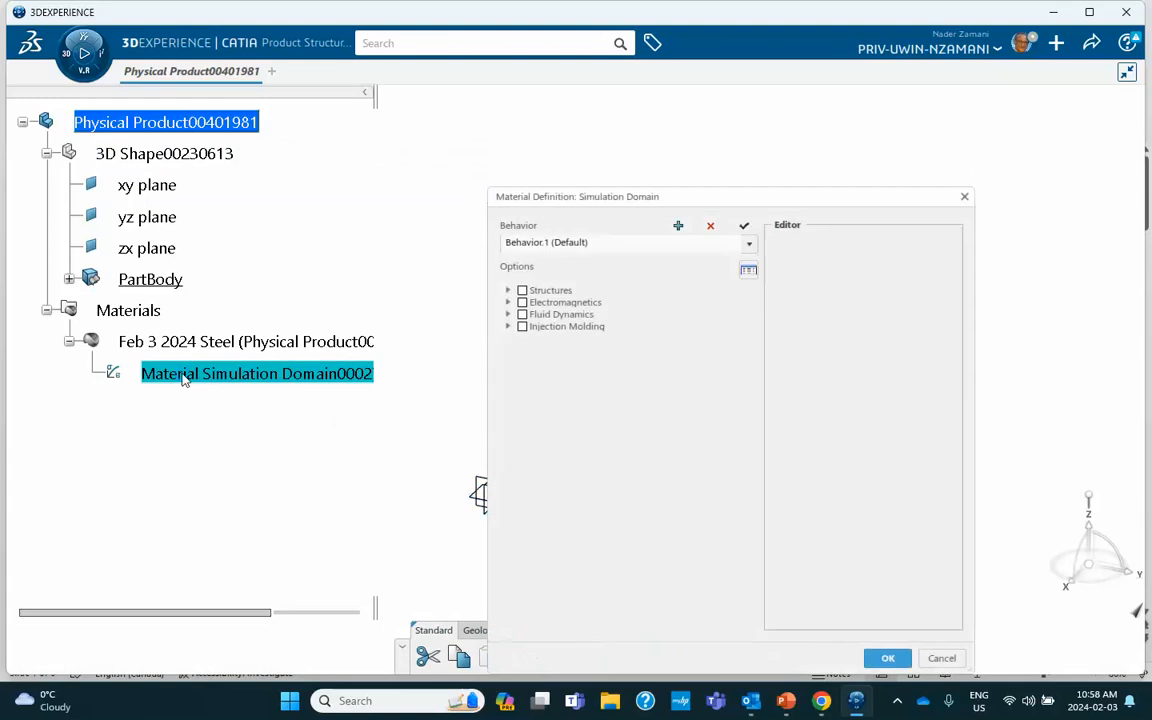
click(507, 290)
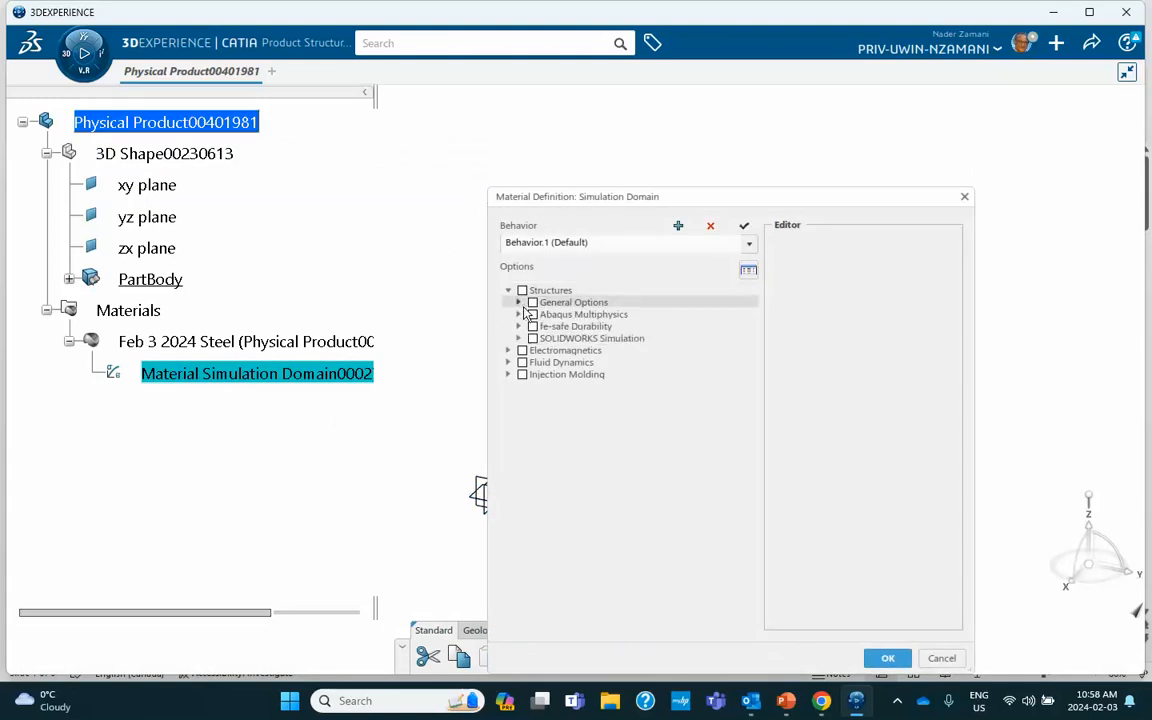
click(518, 302)
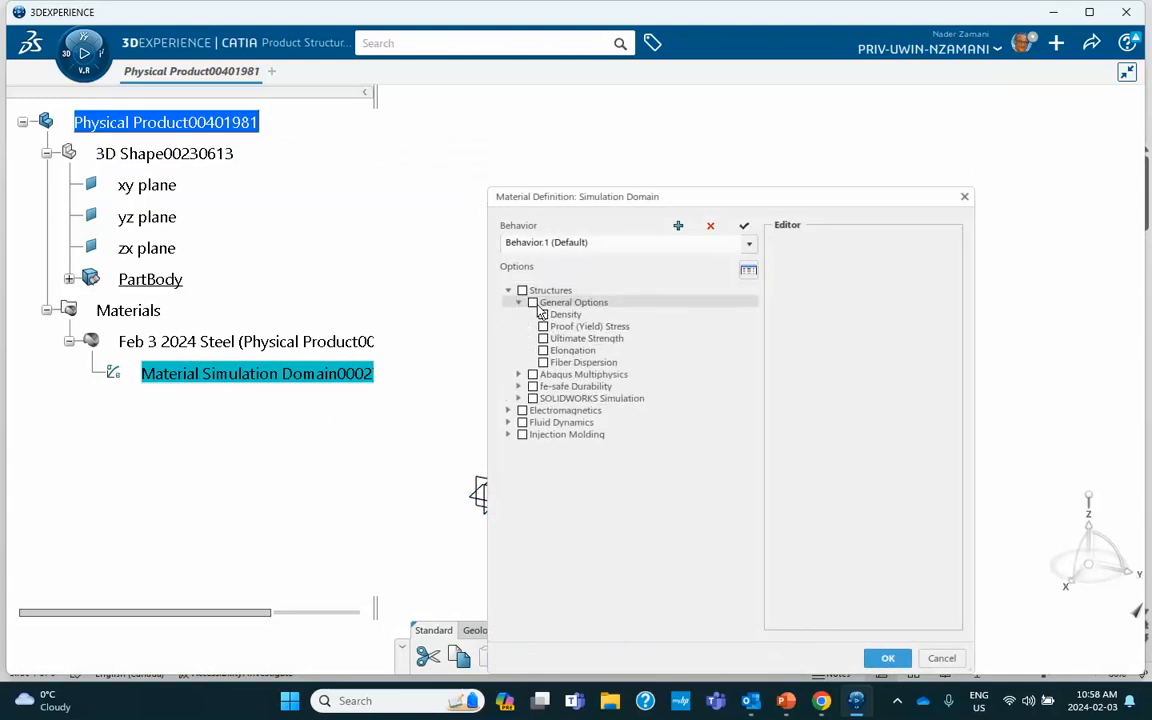
click(543, 314)
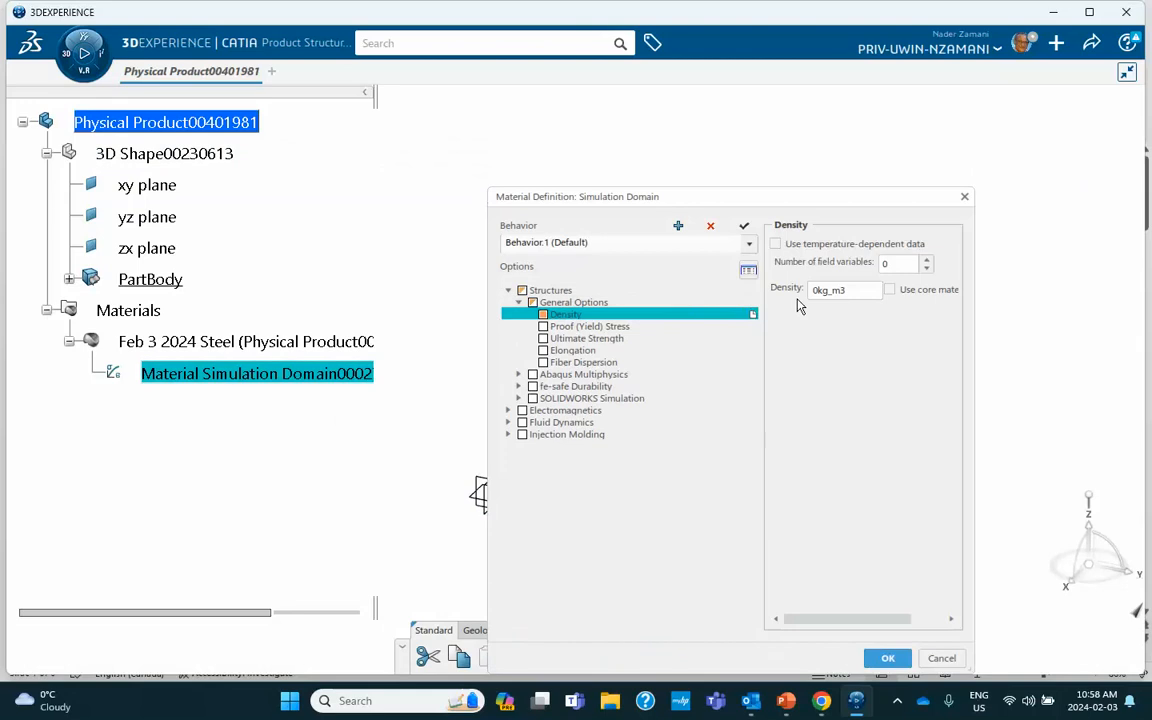
click(820, 289)
click(822, 290)
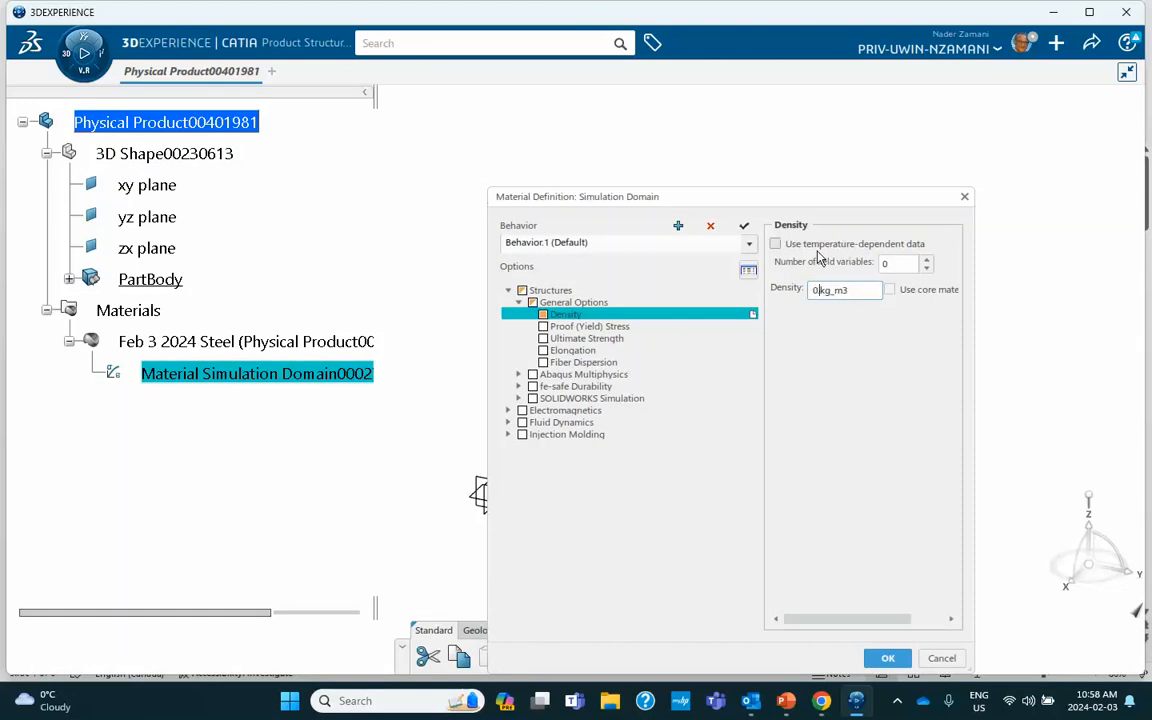
text(.24)
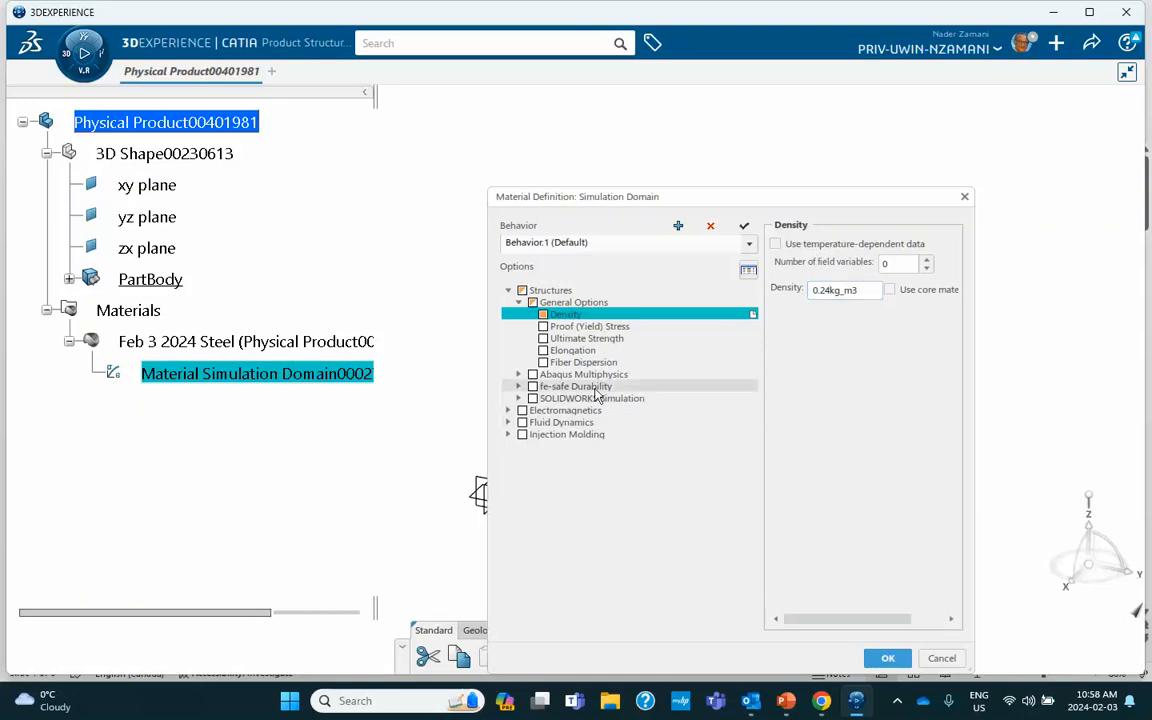
Step: Add isotropic elastic behavior to the material with Young's modulus 30 GPa and Poisson's ratio 0.2, and accept the definition
click(516, 375)
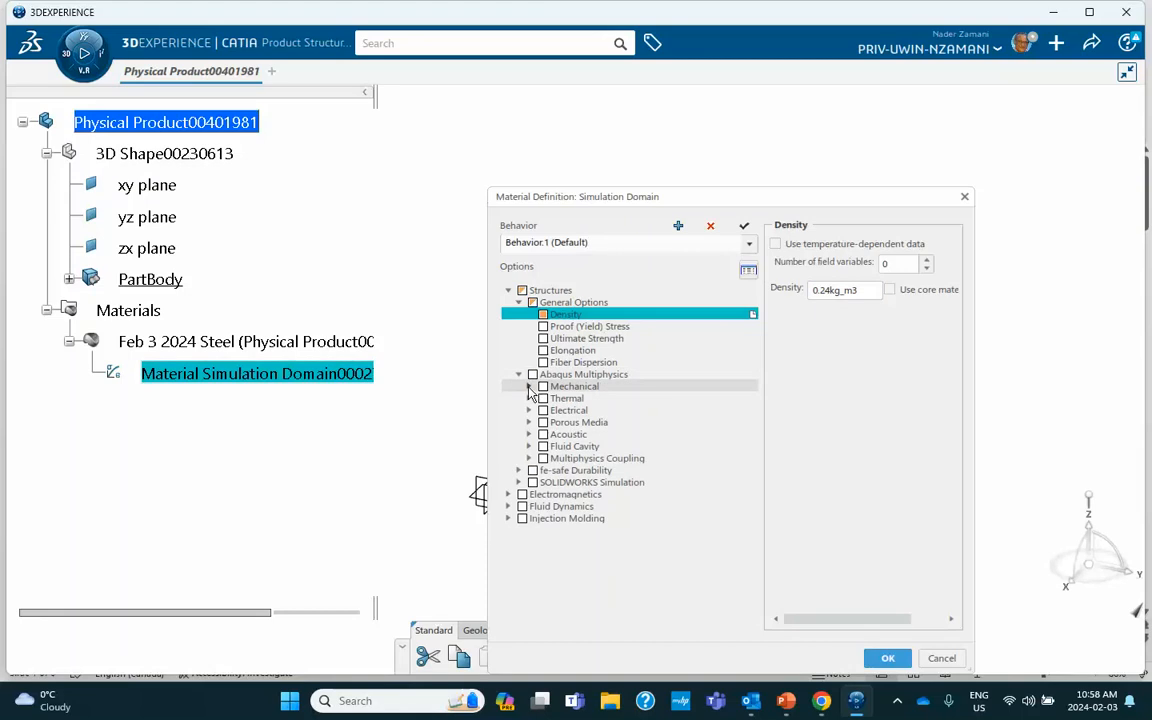
click(529, 387)
click(539, 398)
click(564, 410)
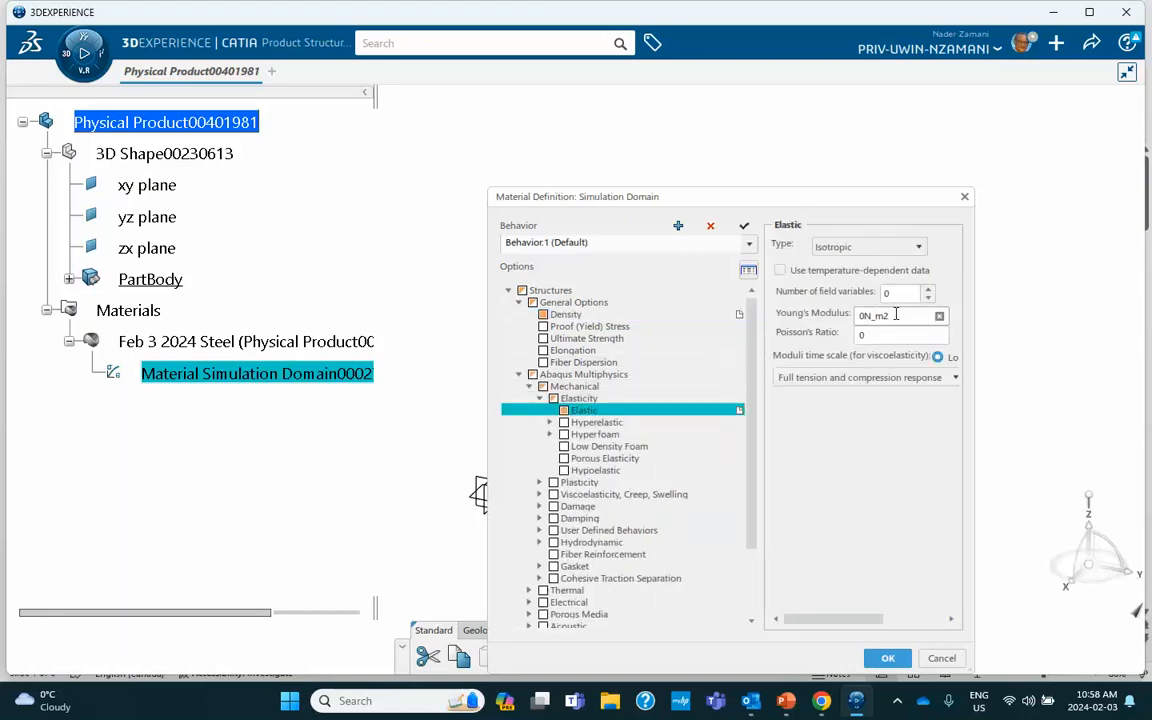
double_click(896, 314)
text(30GPa)
double_click(868, 336)
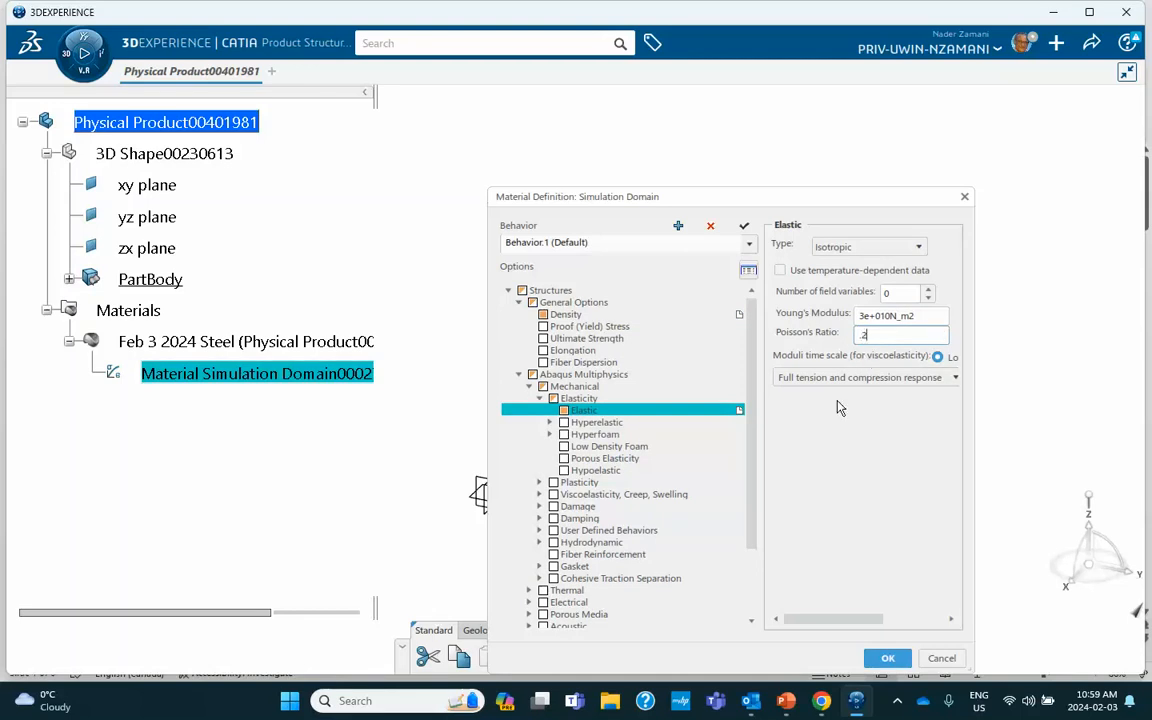
key(Return)
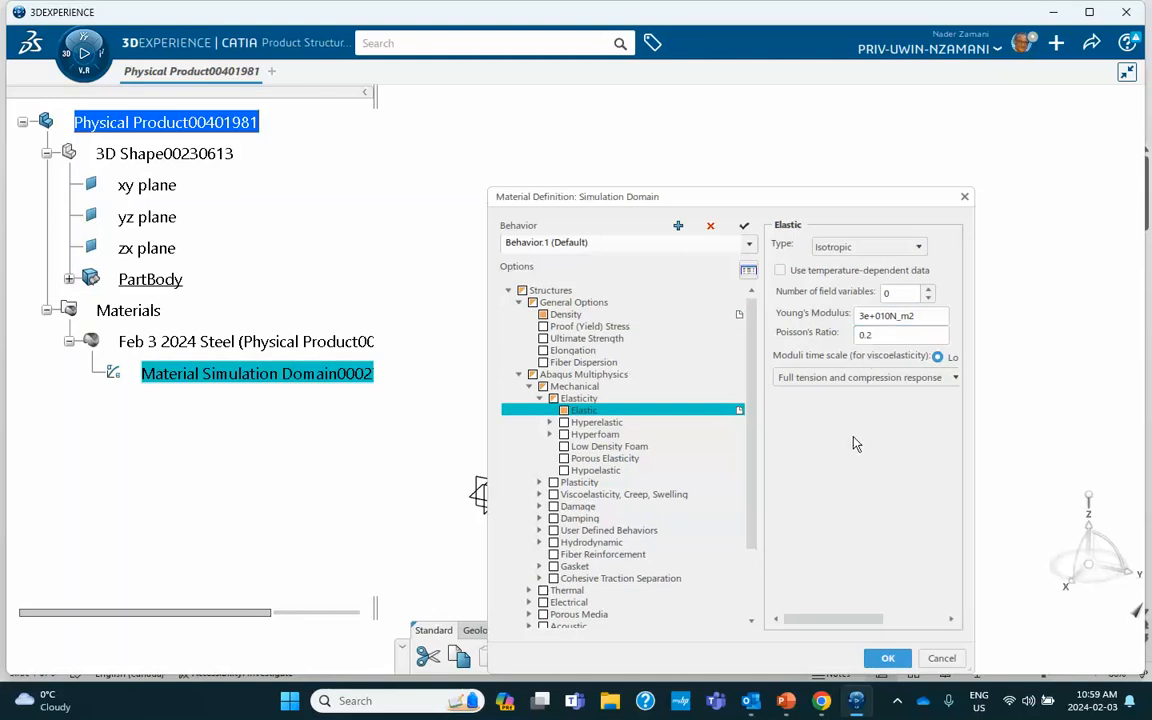
click(892, 660)
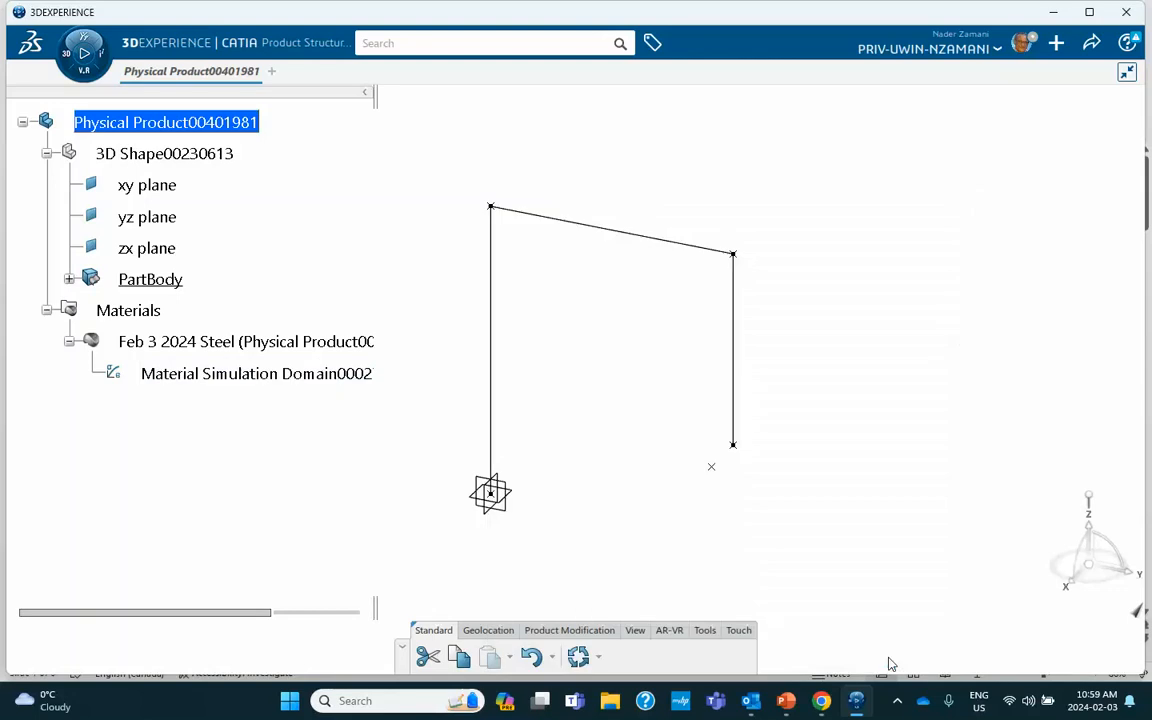
Step: Save the product and create an empty finite element model for it in Structural Model Creation
click(1091, 43)
click(1015, 80)
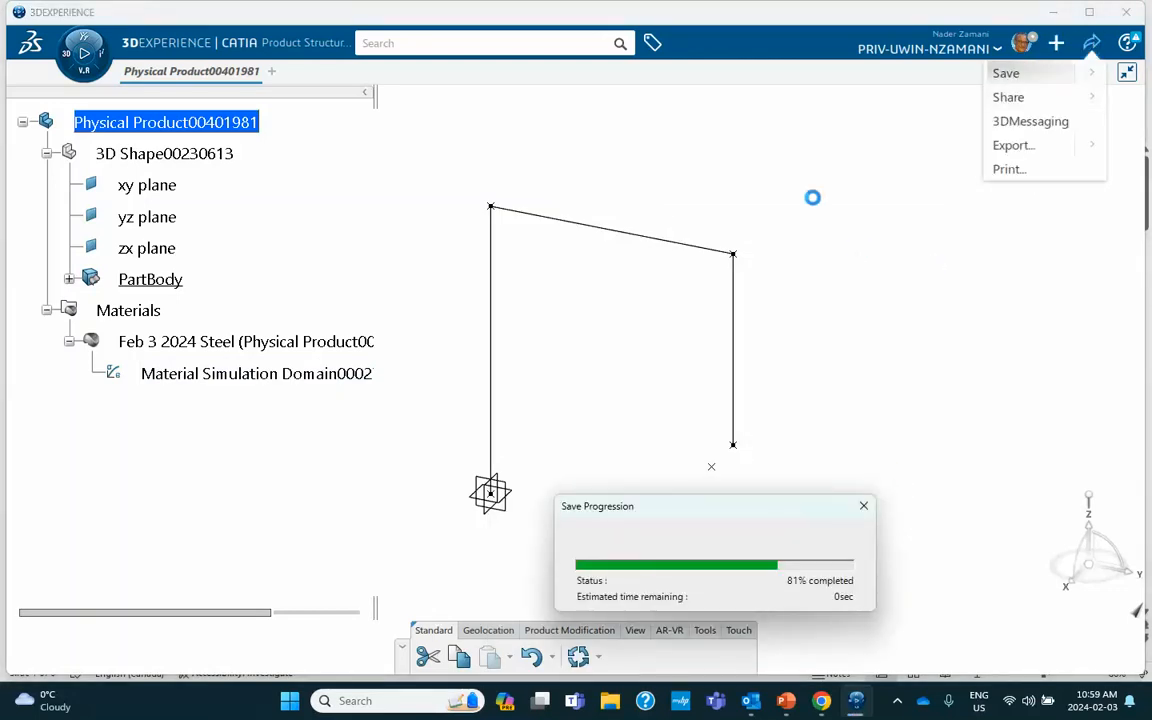
click(72, 57)
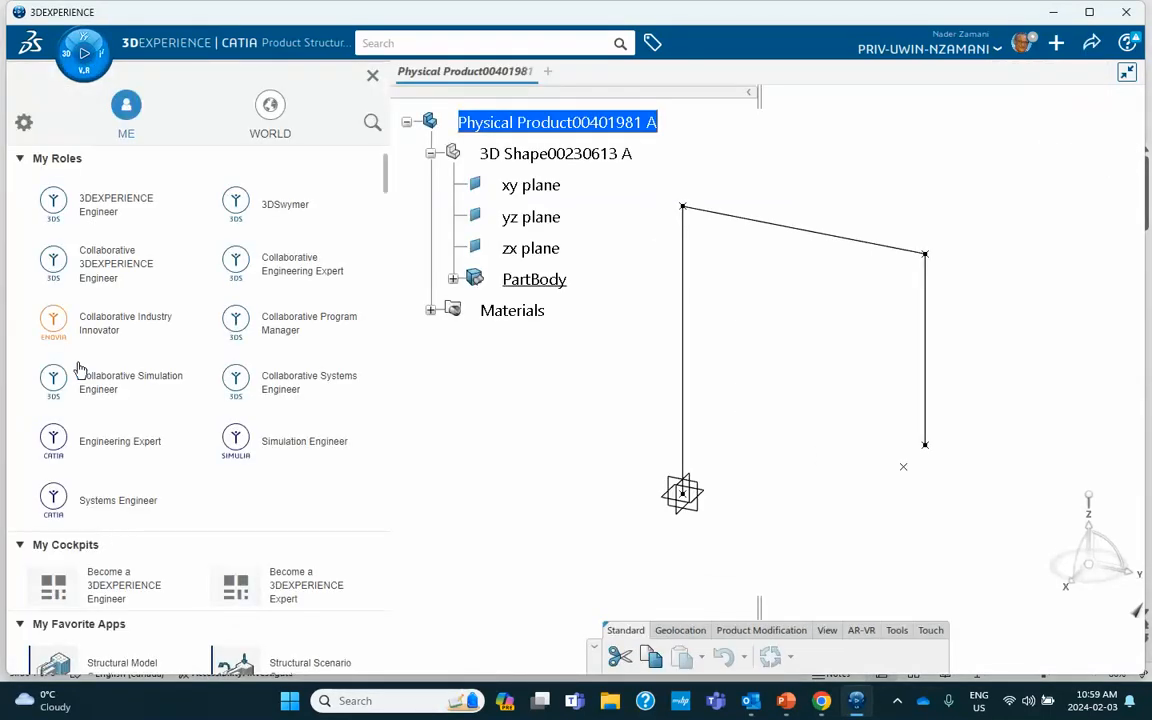
click(72, 58)
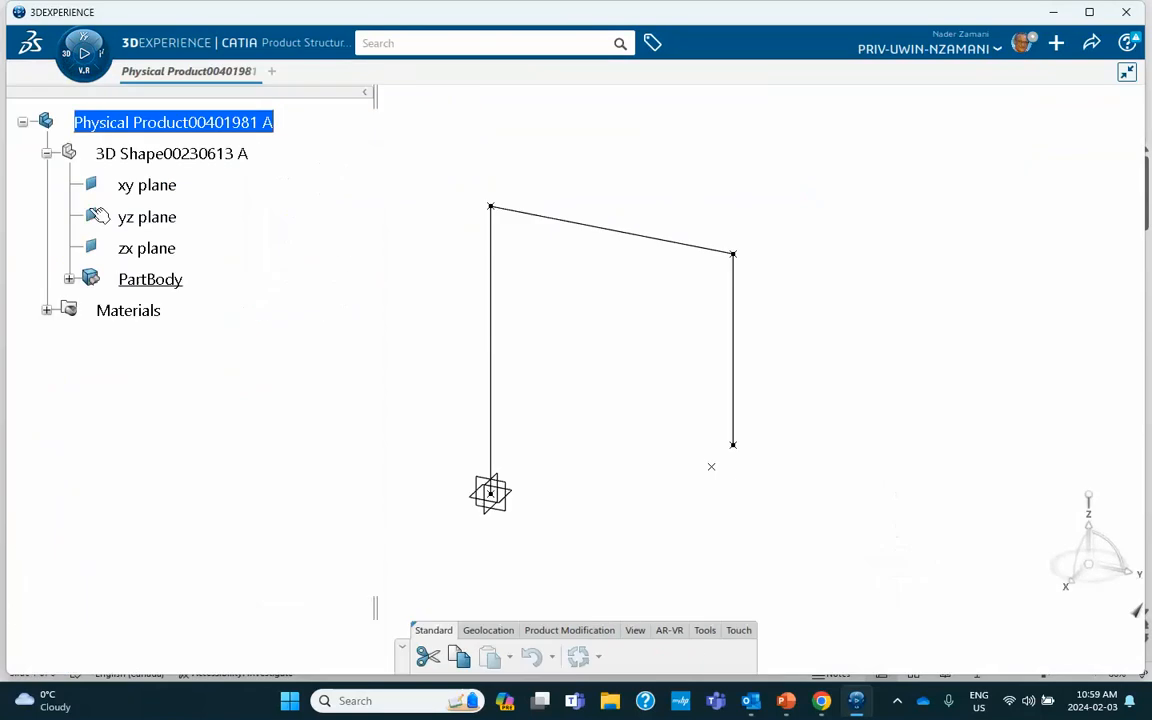
click(70, 60)
scroll(55, 280, down, 3)
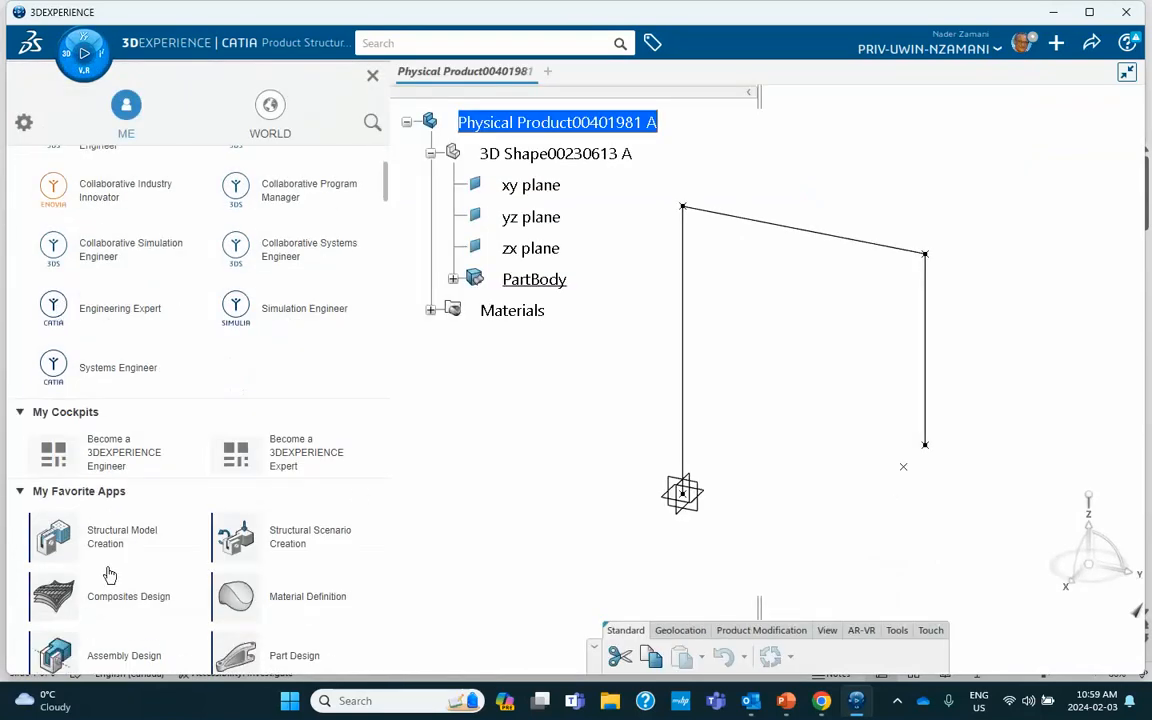
click(143, 538)
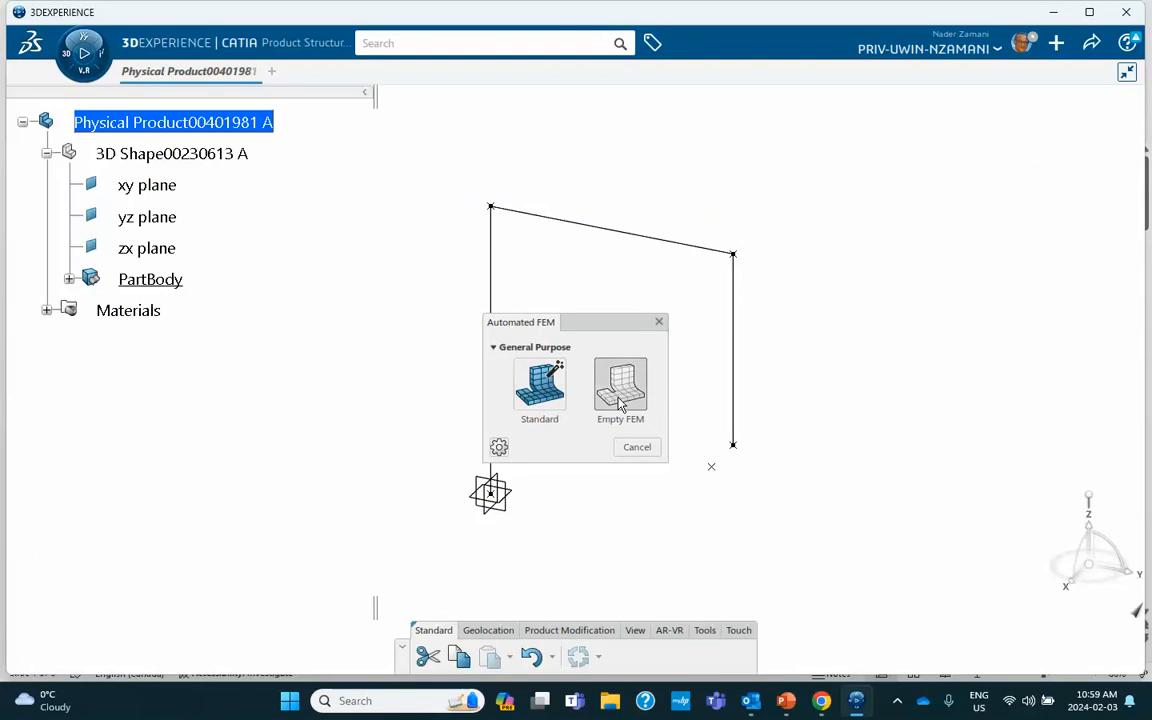
click(620, 403)
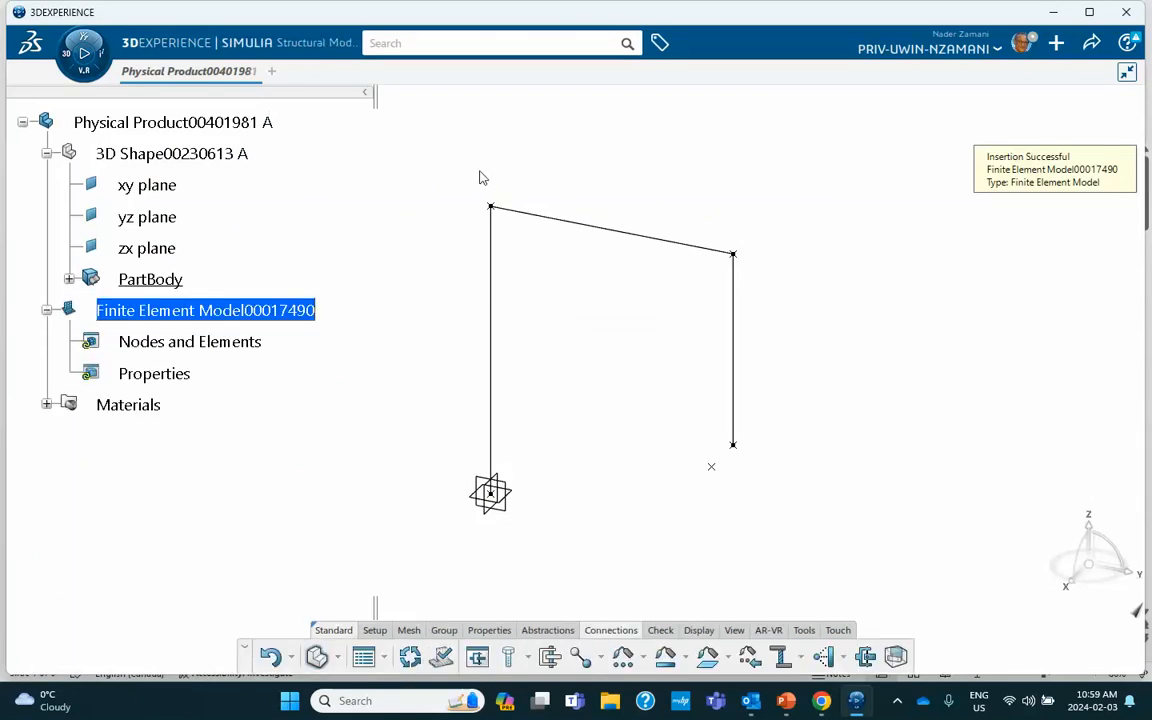
Step: Start a beam mesh definition and turn off capturing nodes and mesh edges on constraints
middle_drag(479, 178, 419, 183)
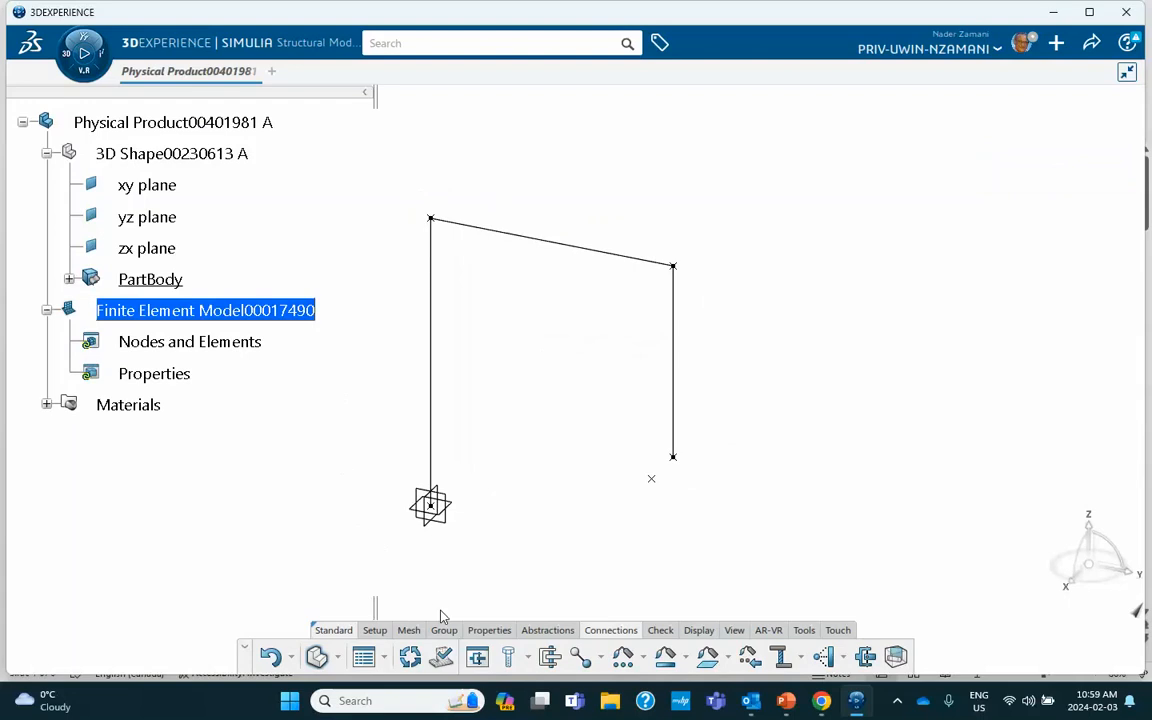
click(417, 634)
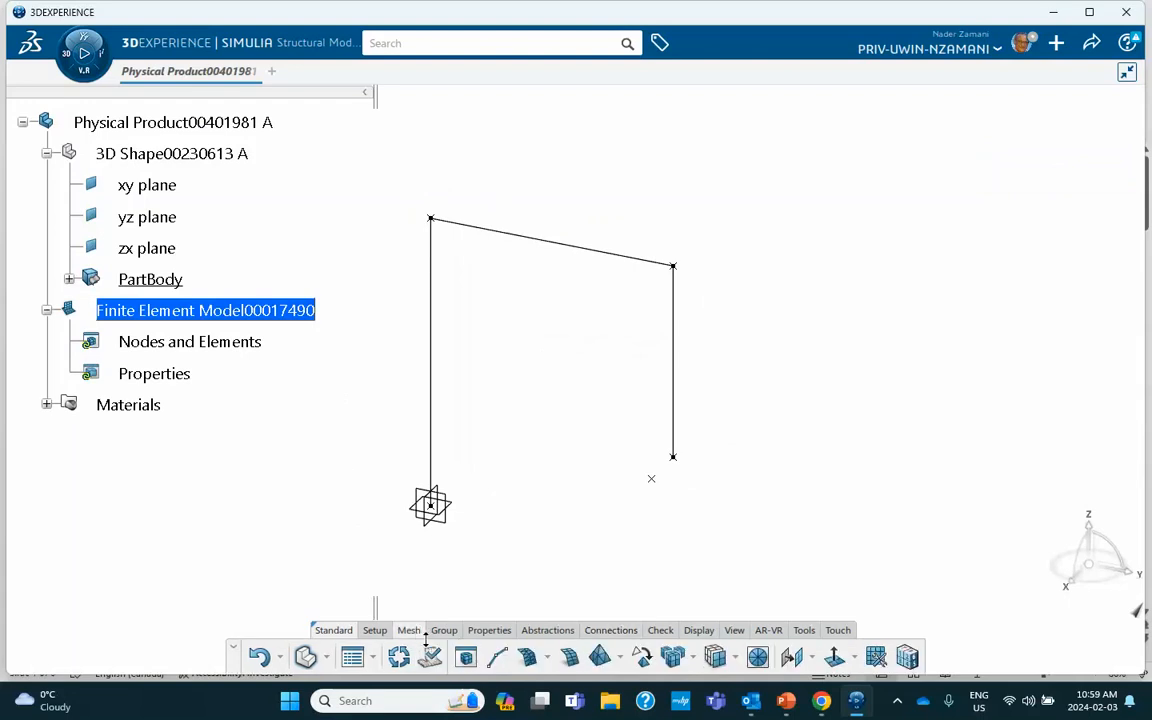
click(496, 657)
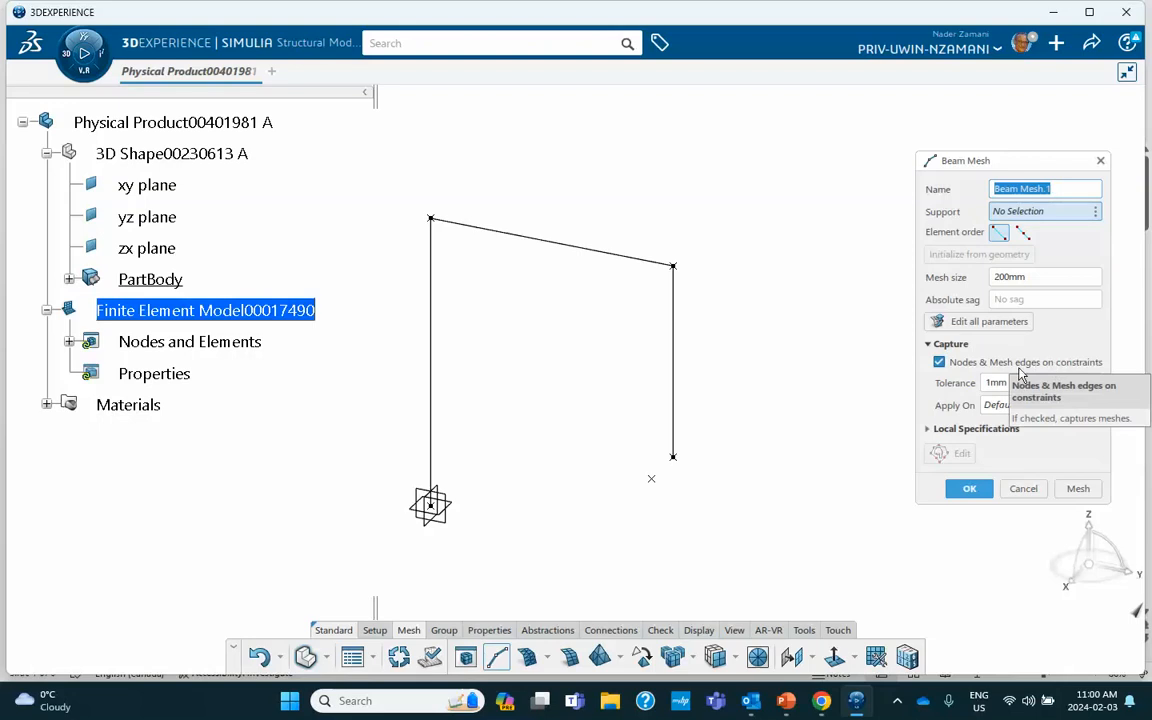
click(939, 362)
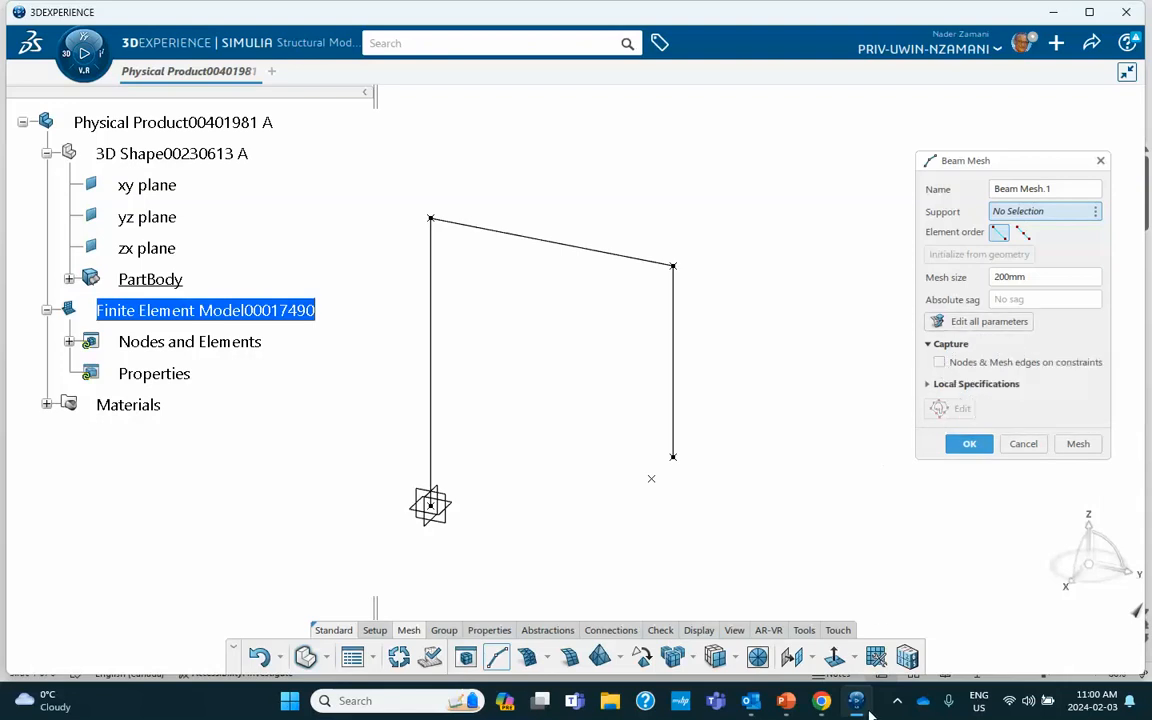
Step: Switch to the PowerPoint presentation and check the beam mesh capture settings on slide 5
click(786, 700)
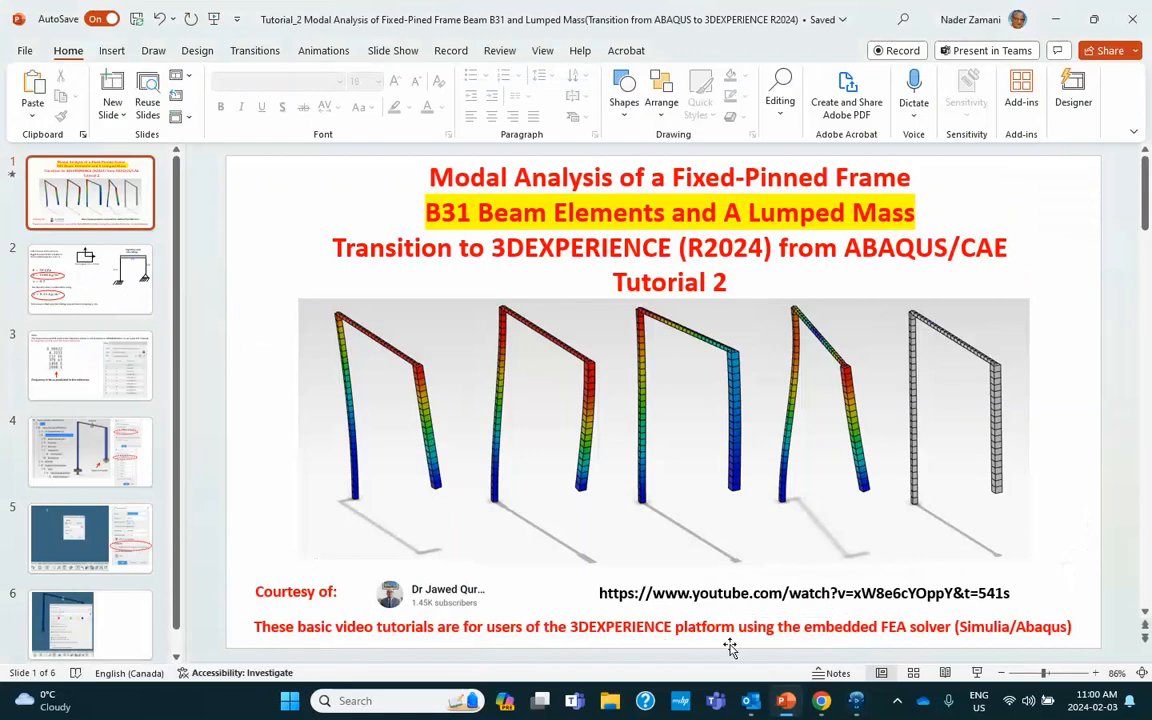
click(97, 546)
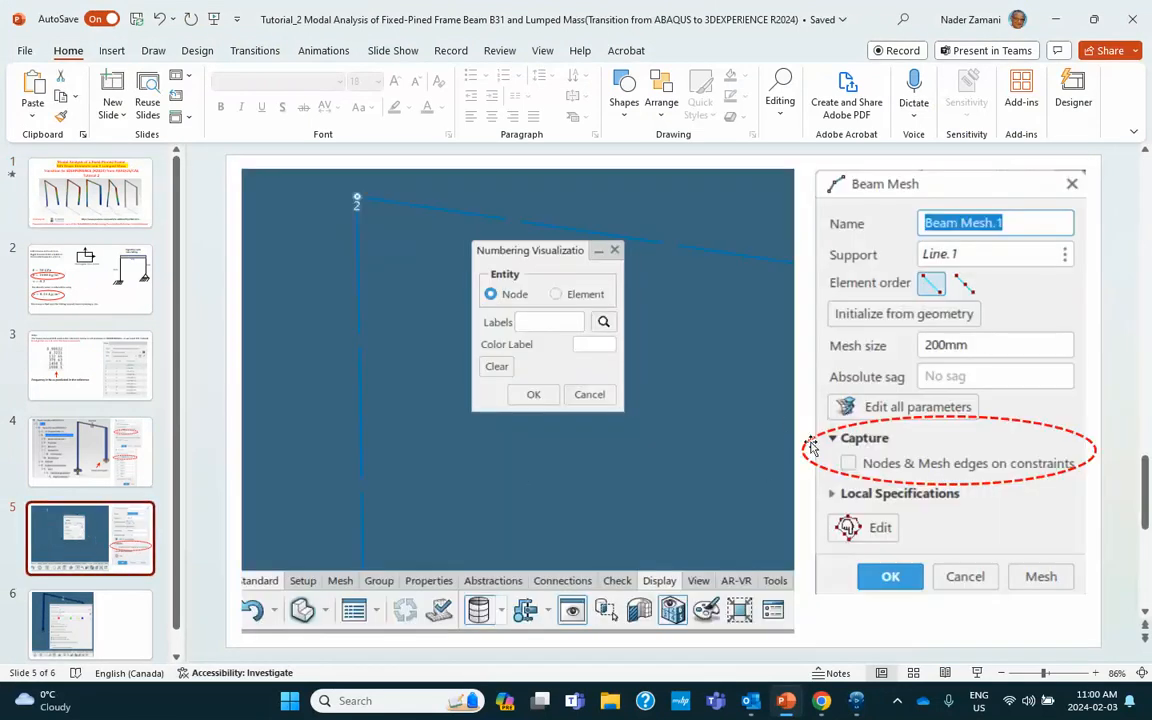
Step: Return to 3DEXPERIENCE and mesh the frame's left column, Line.1, with linear beam elements at a 200 mm mesh size
click(1059, 22)
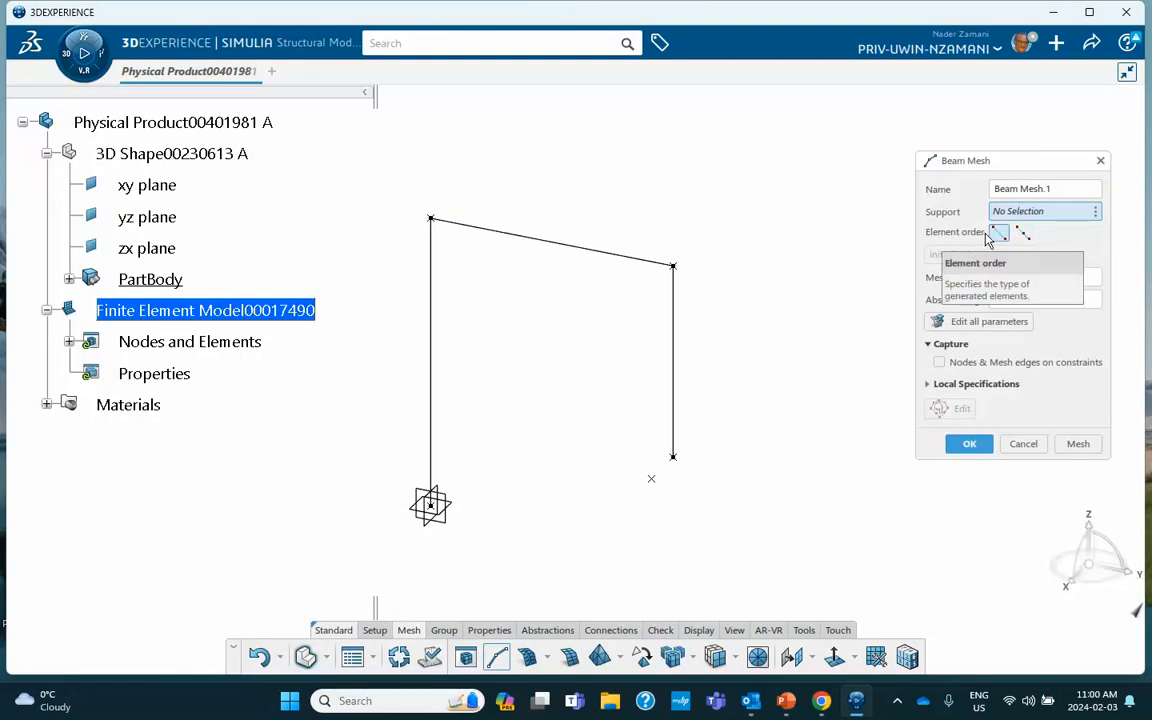
click(1078, 444)
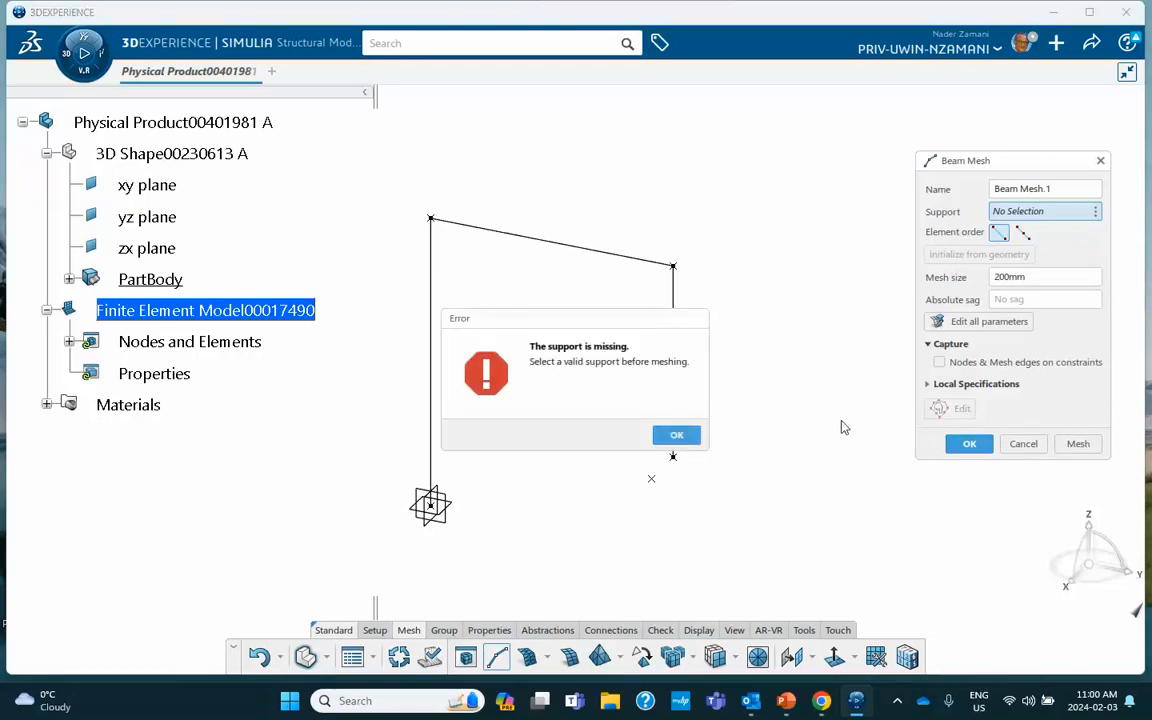
click(689, 435)
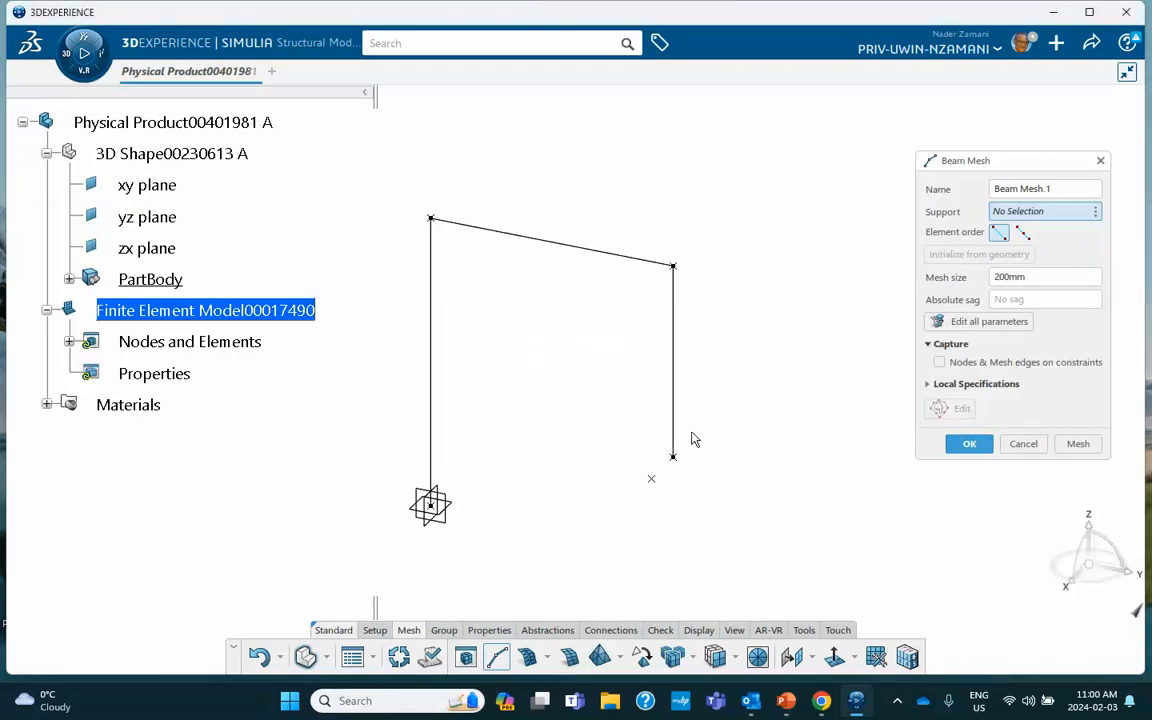
click(431, 388)
click(1078, 445)
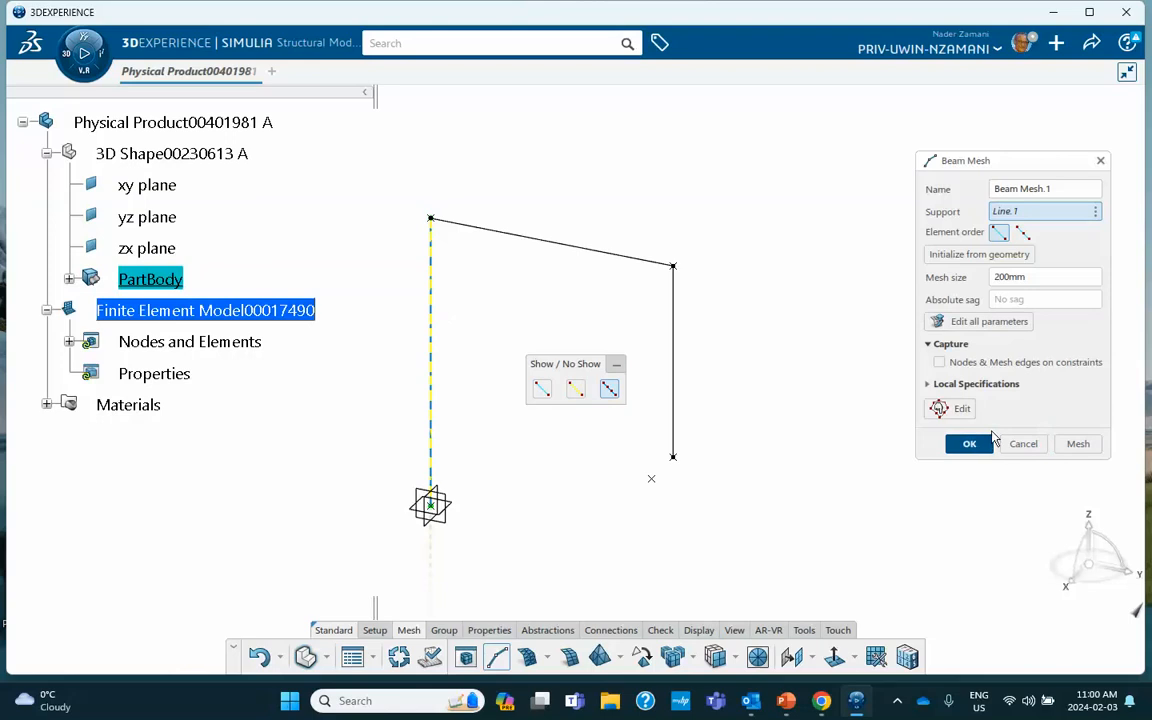
click(992, 438)
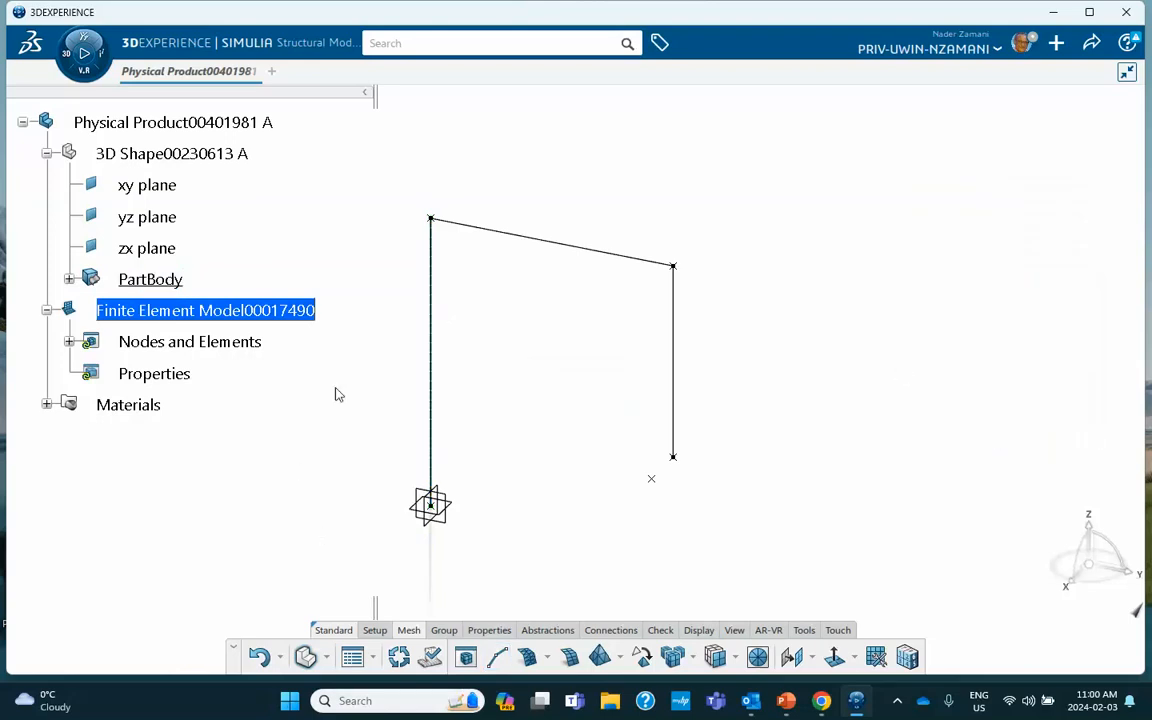
Step: Create 200 mm linear beam meshes on the sloped top member, Line.2, and the right column, Line.3
click(68, 341)
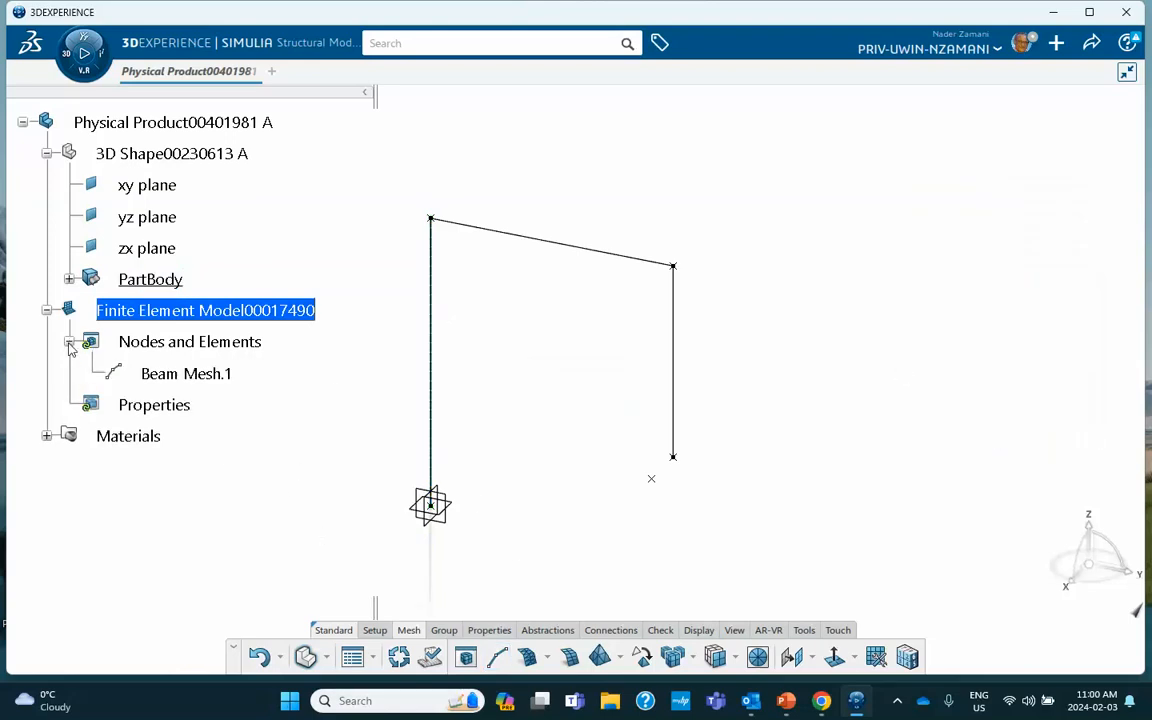
click(497, 656)
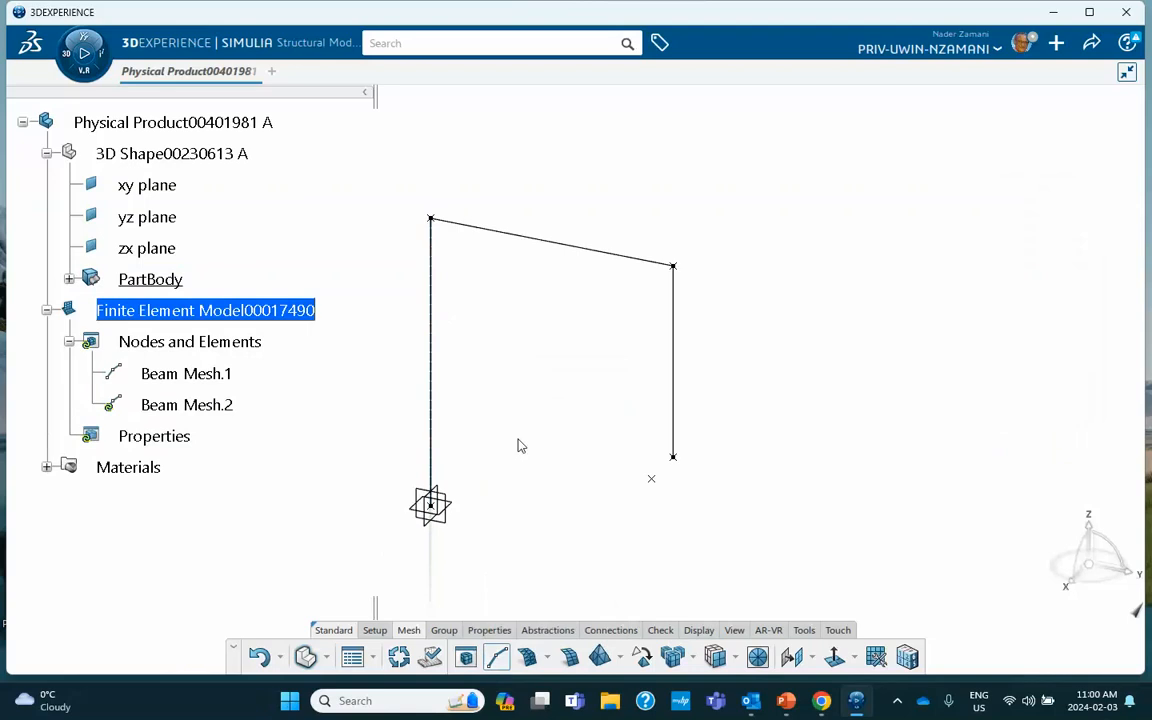
click(569, 249)
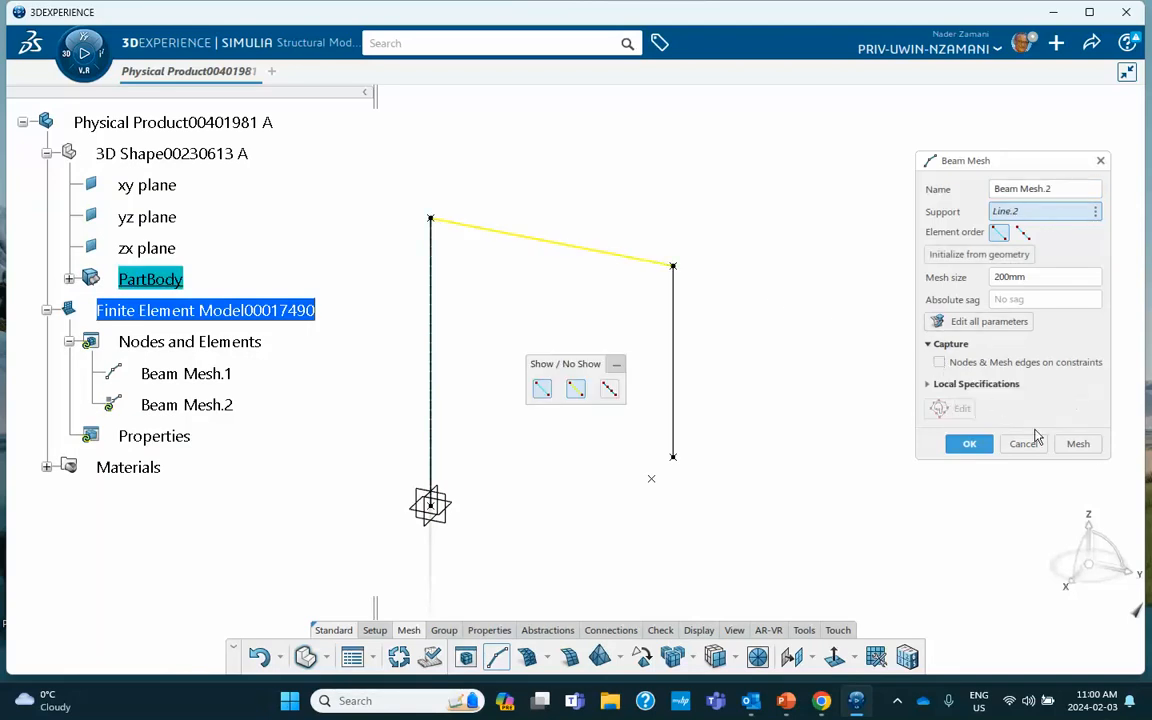
click(1079, 443)
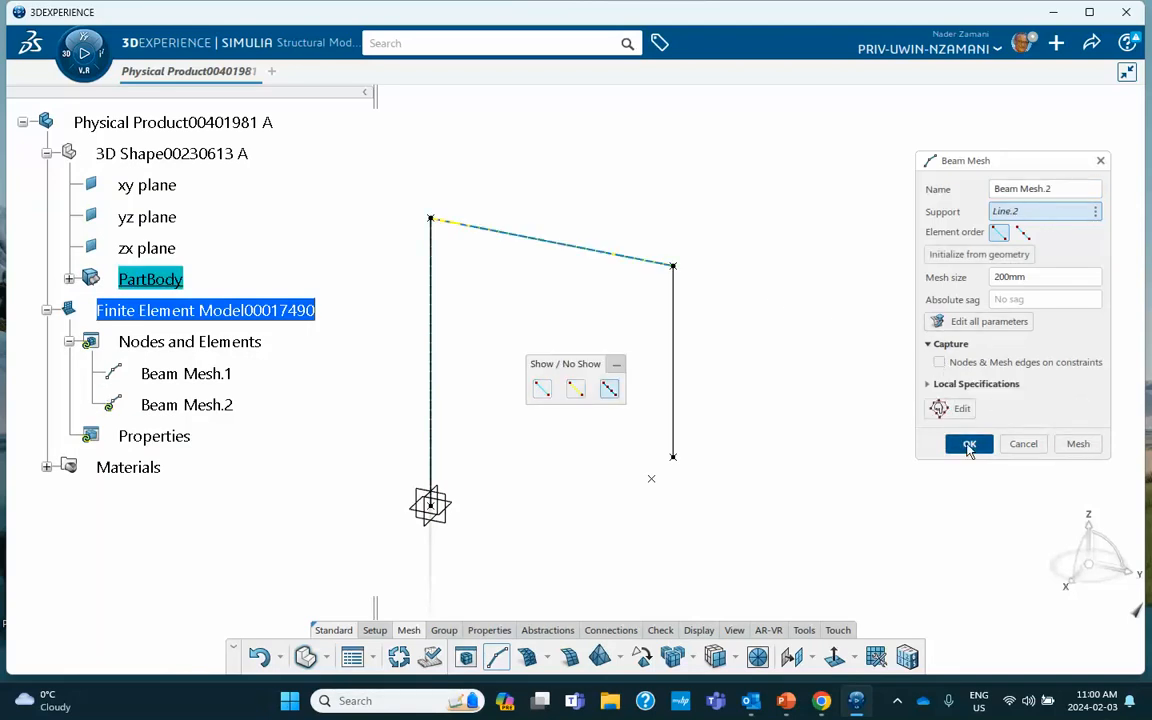
click(969, 445)
click(498, 659)
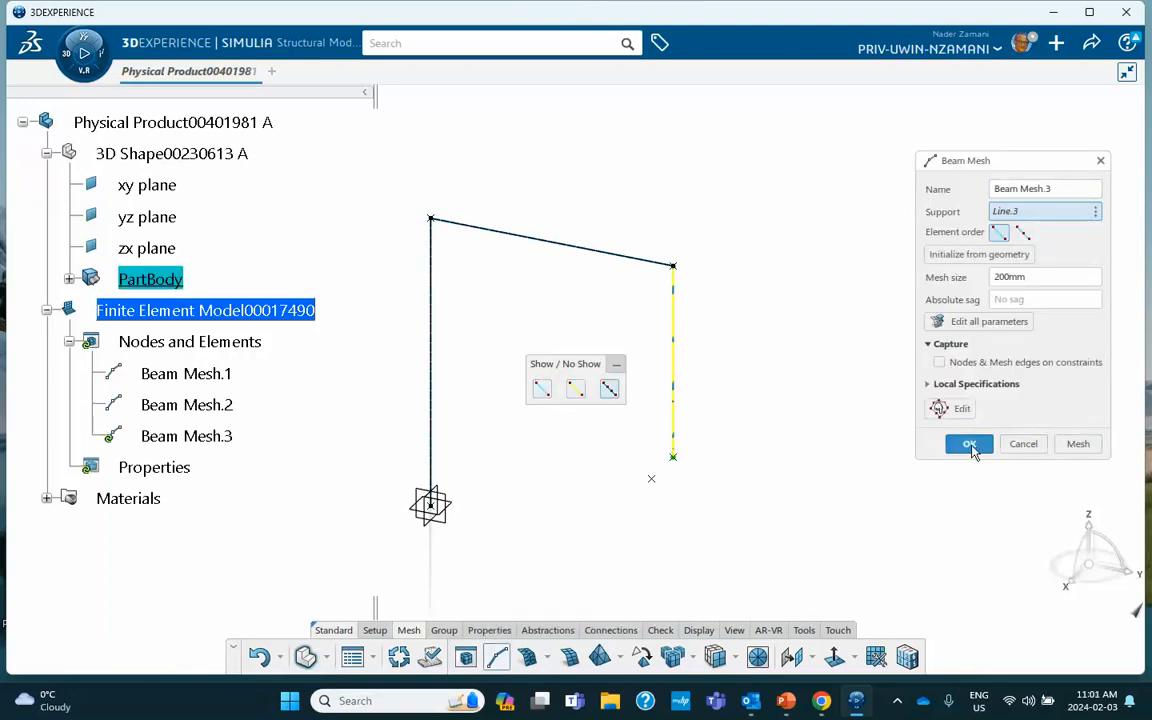
click(968, 444)
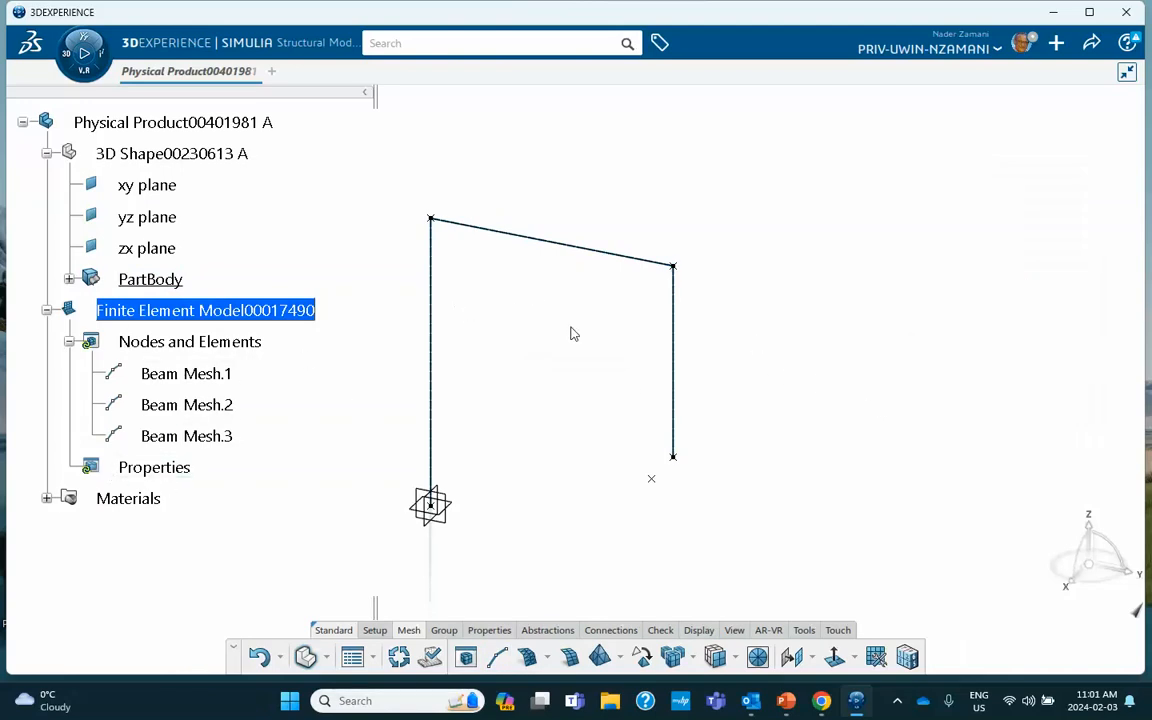
Step: Hide Point.1 through Point.4 of the PartBody
click(67, 280)
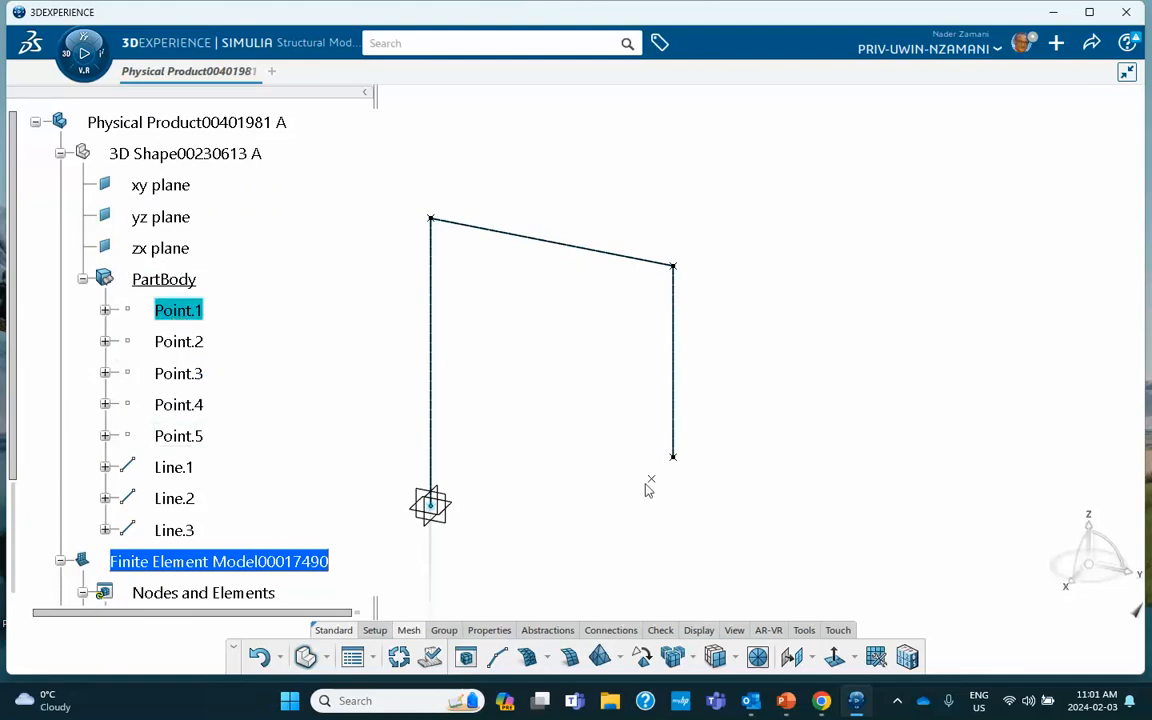
shift+click(186, 410)
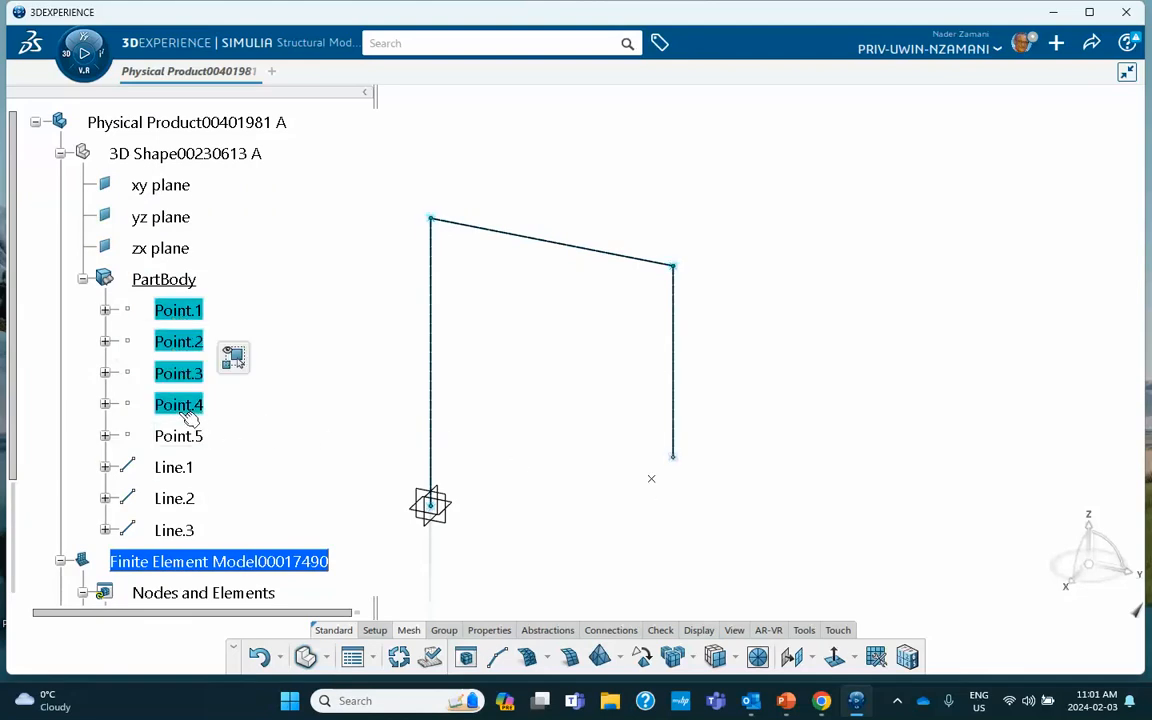
right_click(181, 310)
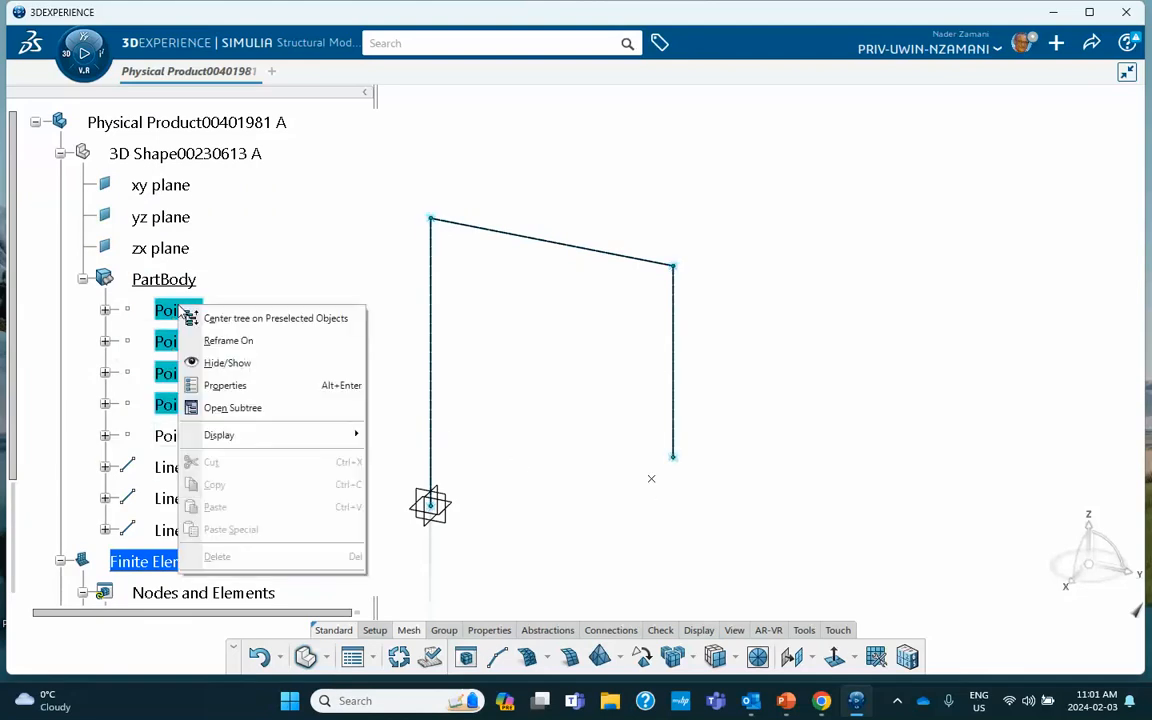
click(222, 363)
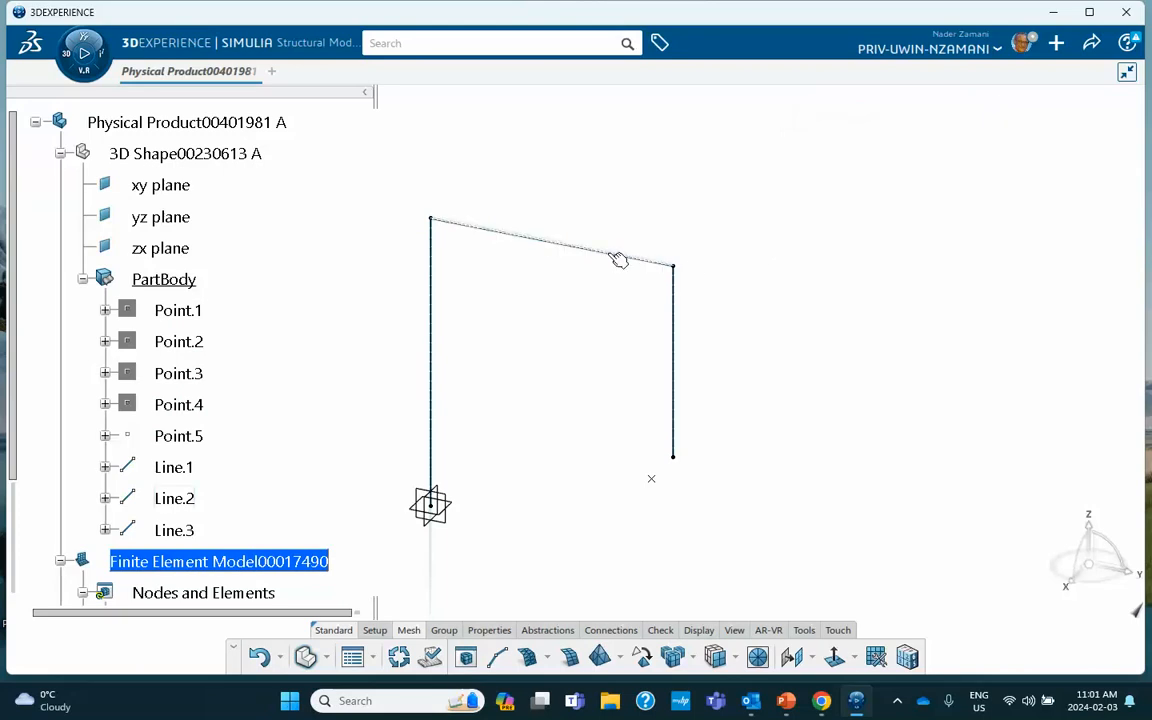
Step: Use the Visibility Manager to hide all shapes
right_click(818, 206)
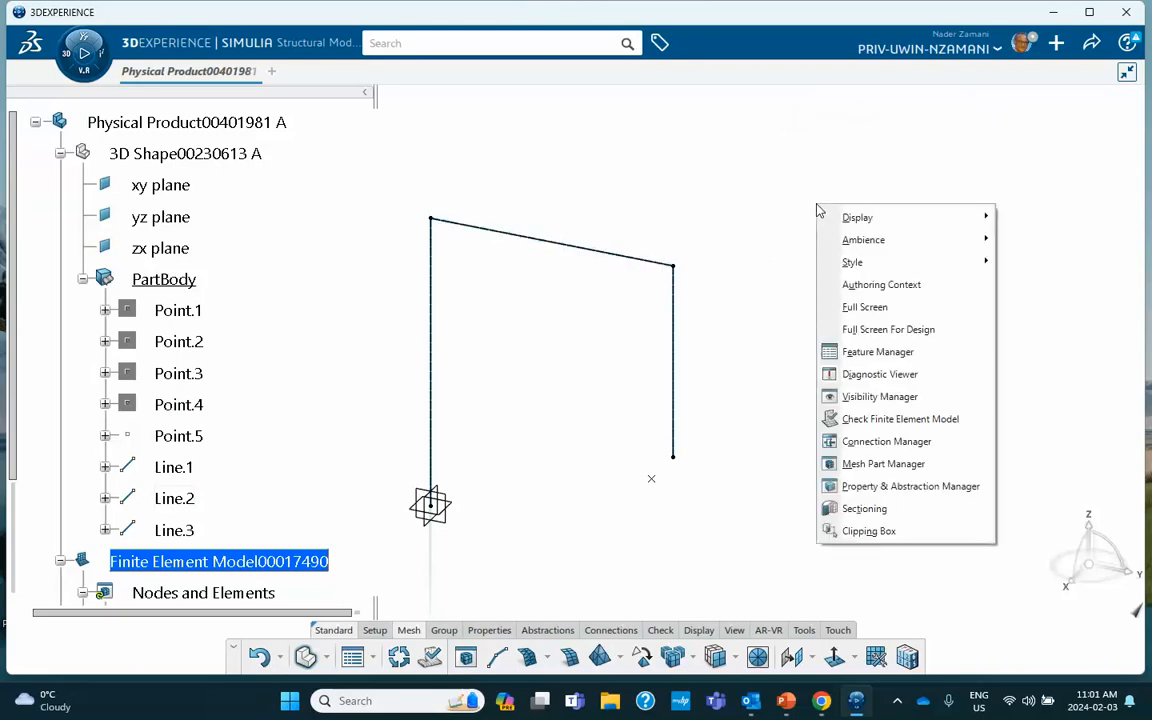
click(867, 398)
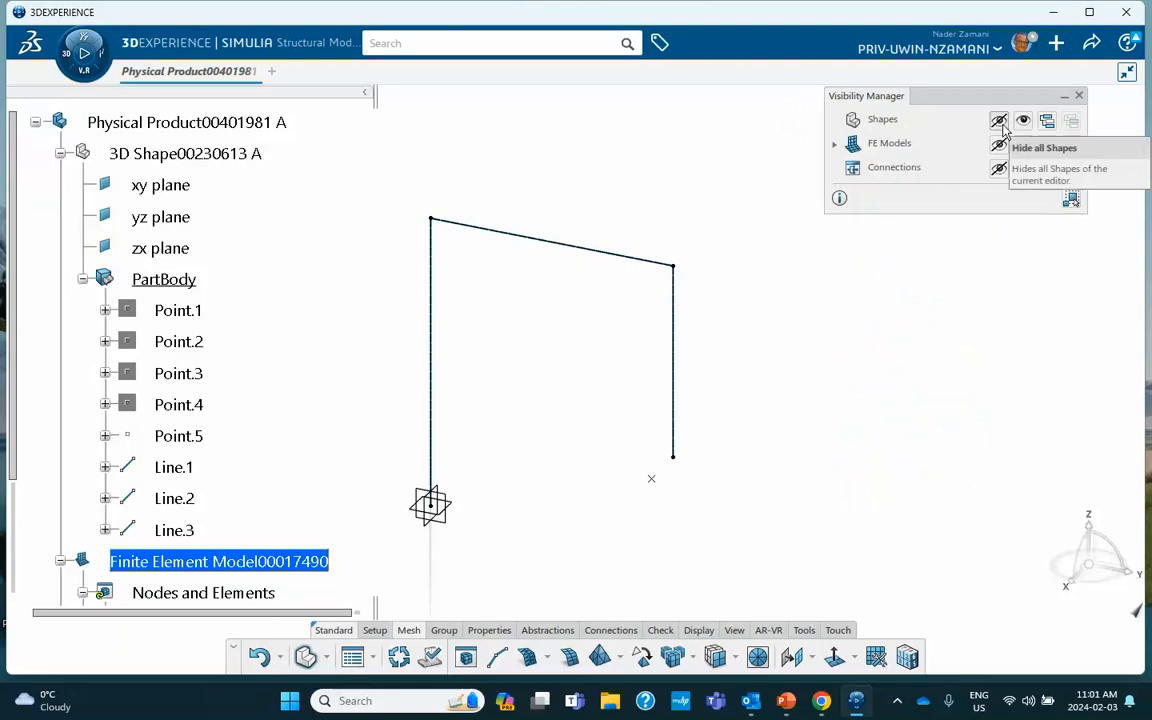
click(998, 121)
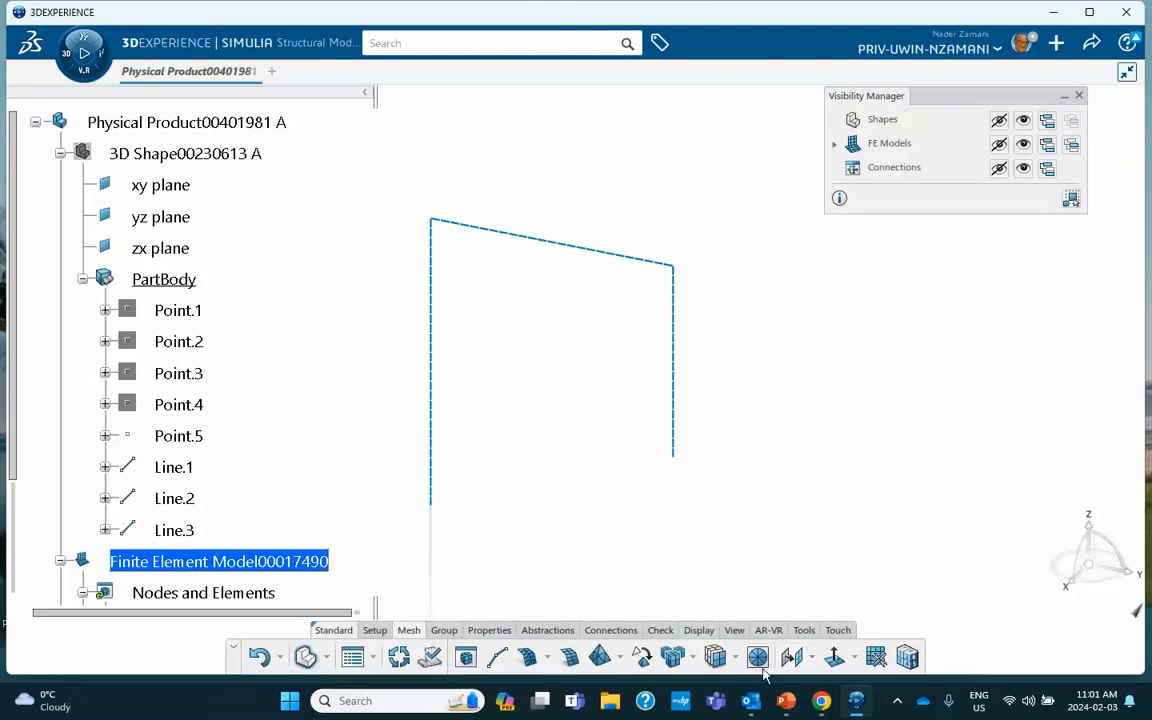
Step: Shrink the display of the 1D elements to 0.8 and inspect the individual beam elements of the frame
click(699, 631)
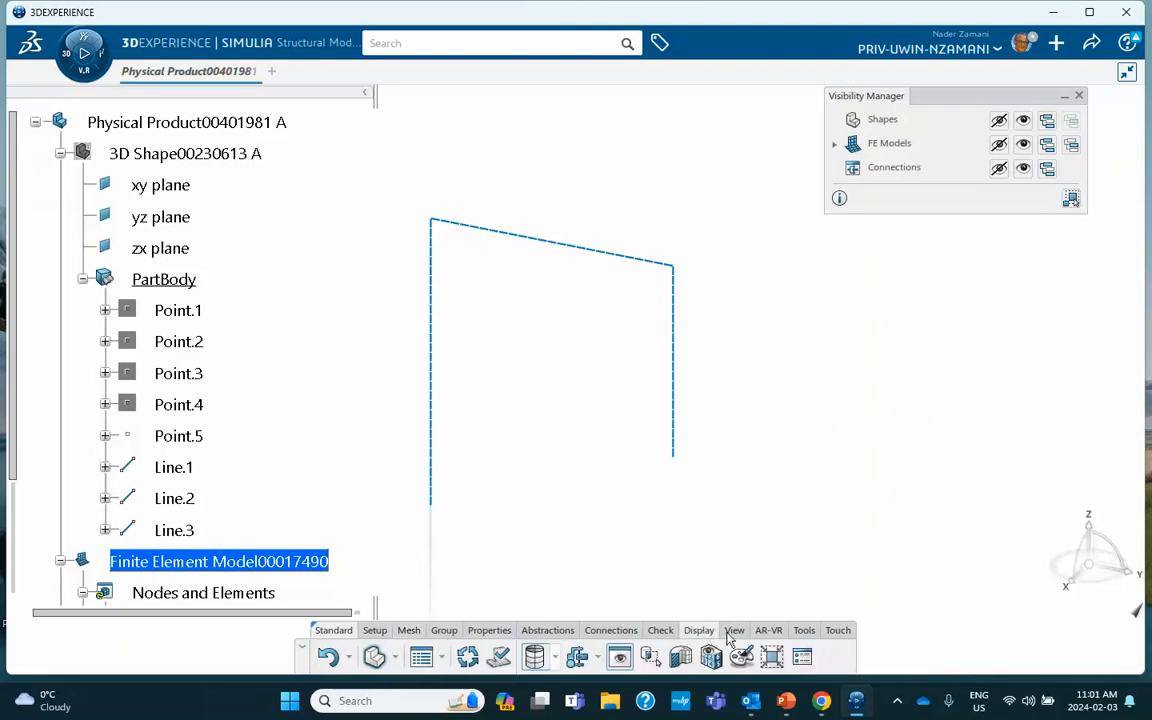
click(741, 655)
drag(615, 431, 572, 434)
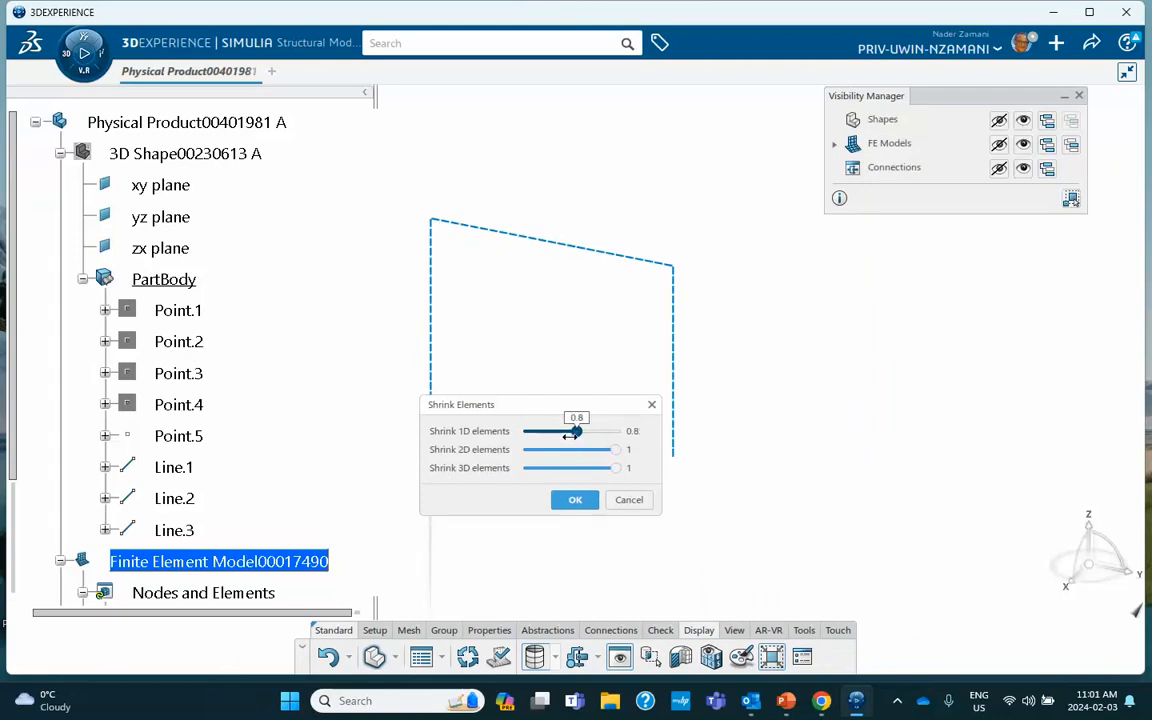
click(584, 505)
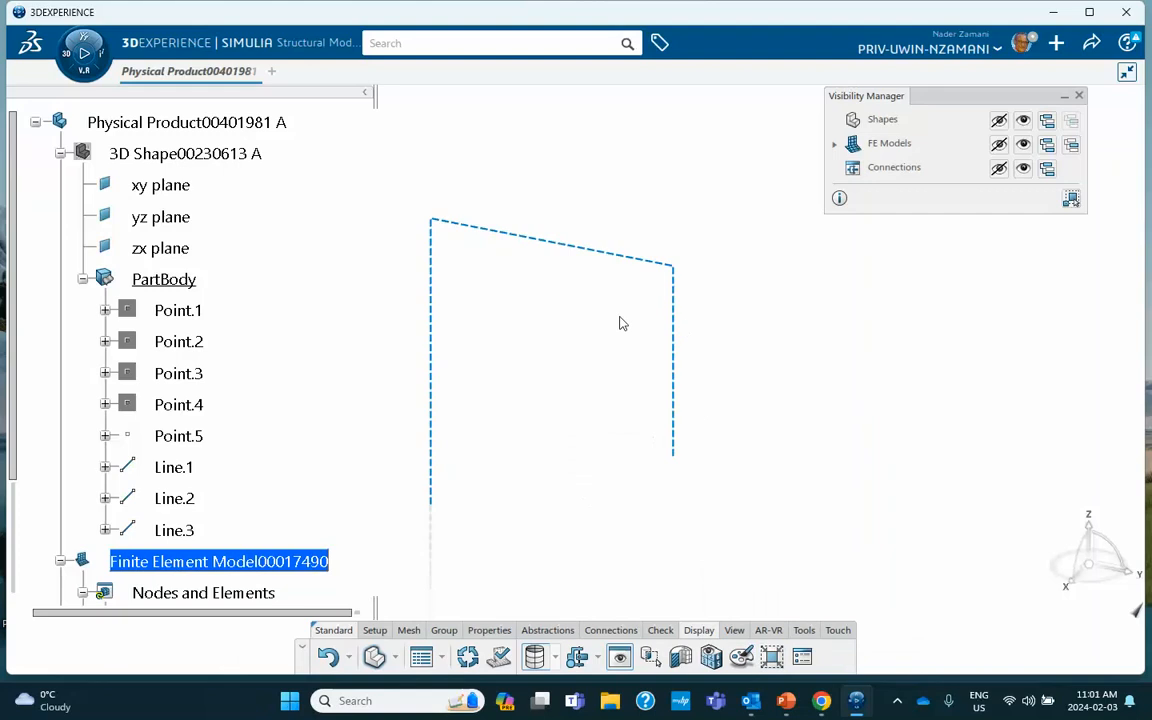
scroll(588, 283, up, 2)
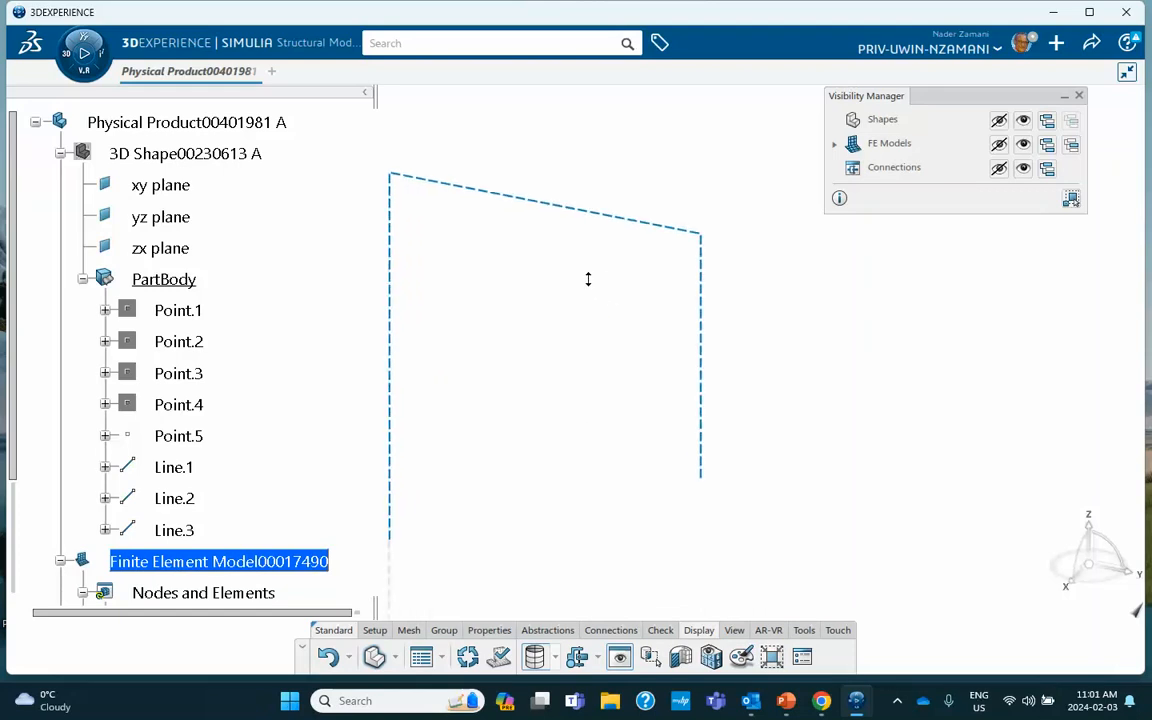
middle_drag(543, 285, 586, 333)
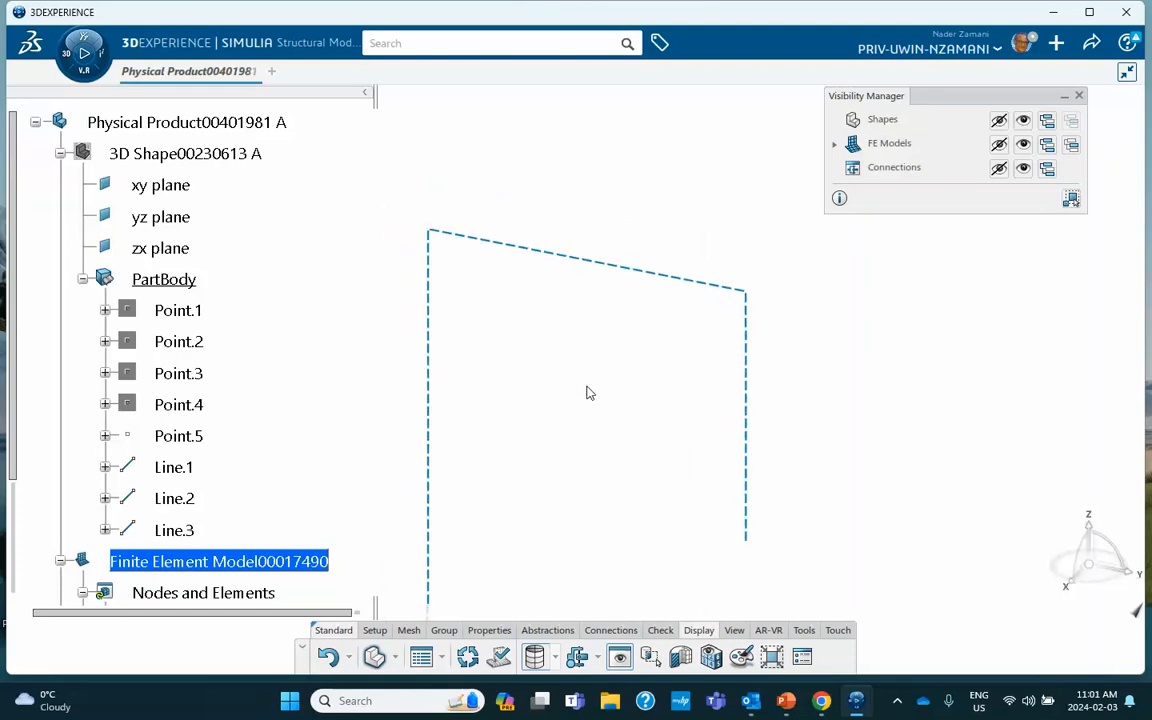
middle_drag(588, 393, 583, 310)
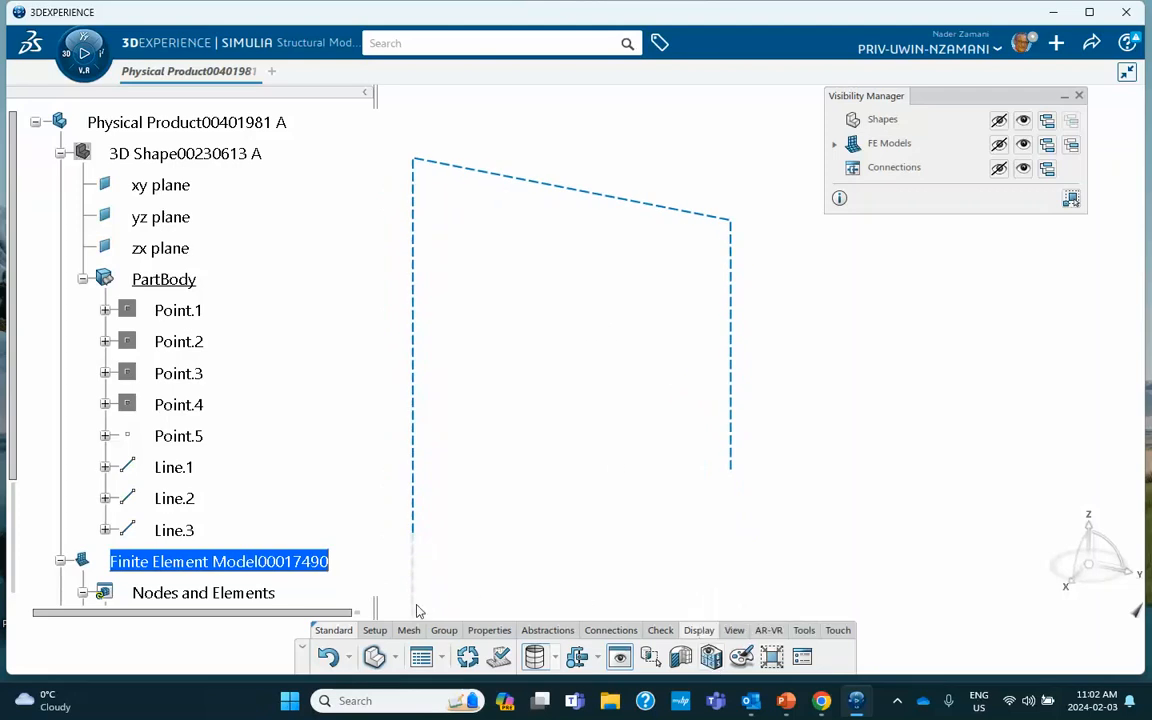
Step: Update the mesh and try to display element and node numbering at the frame's upper-left corner, switching the numbered entity to nodes
click(467, 657)
click(711, 657)
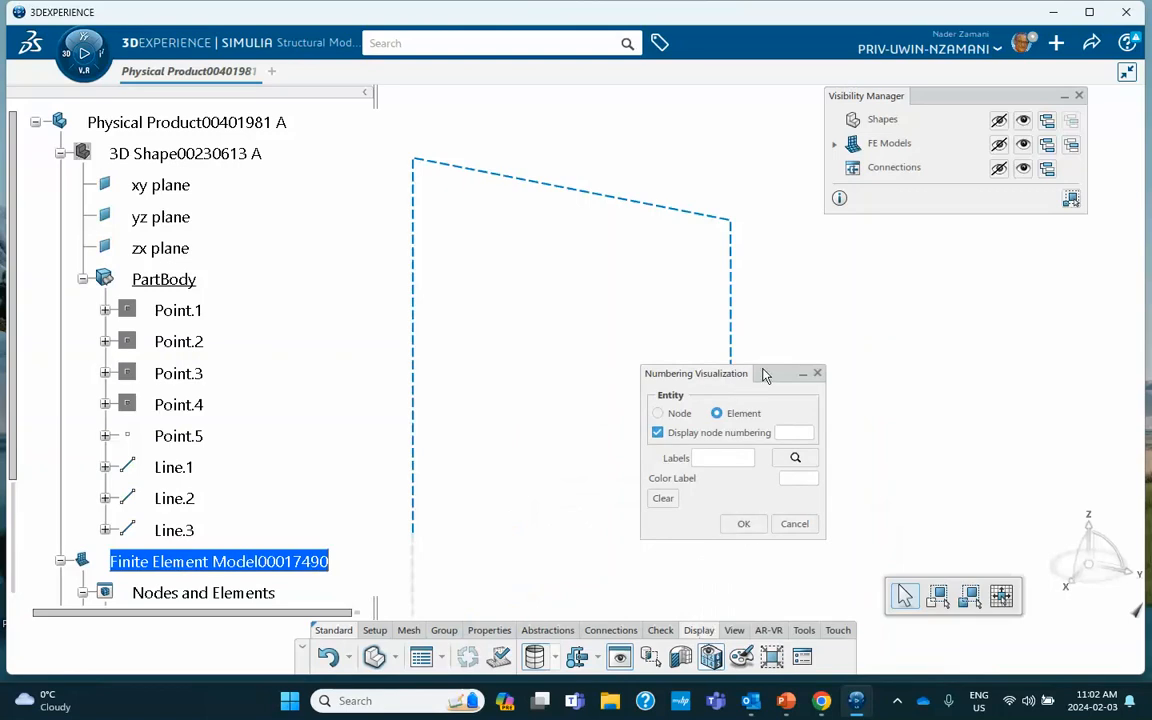
drag(764, 375, 910, 319)
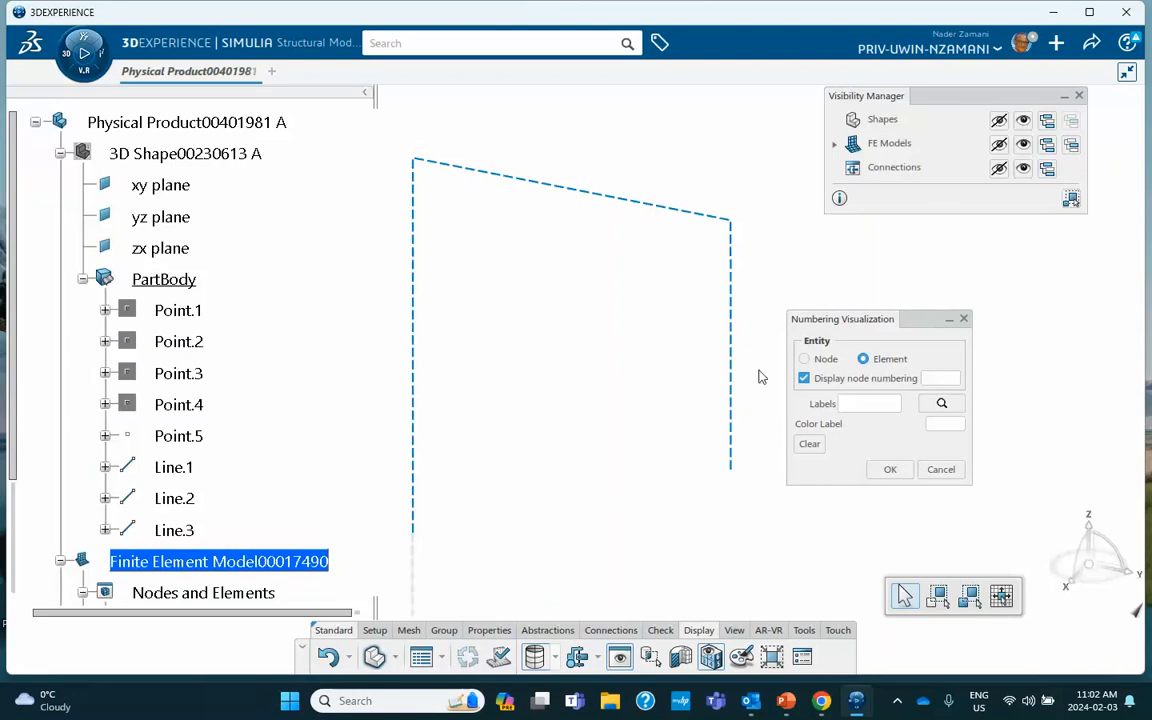
click(865, 358)
middle_drag(447, 226, 561, 357)
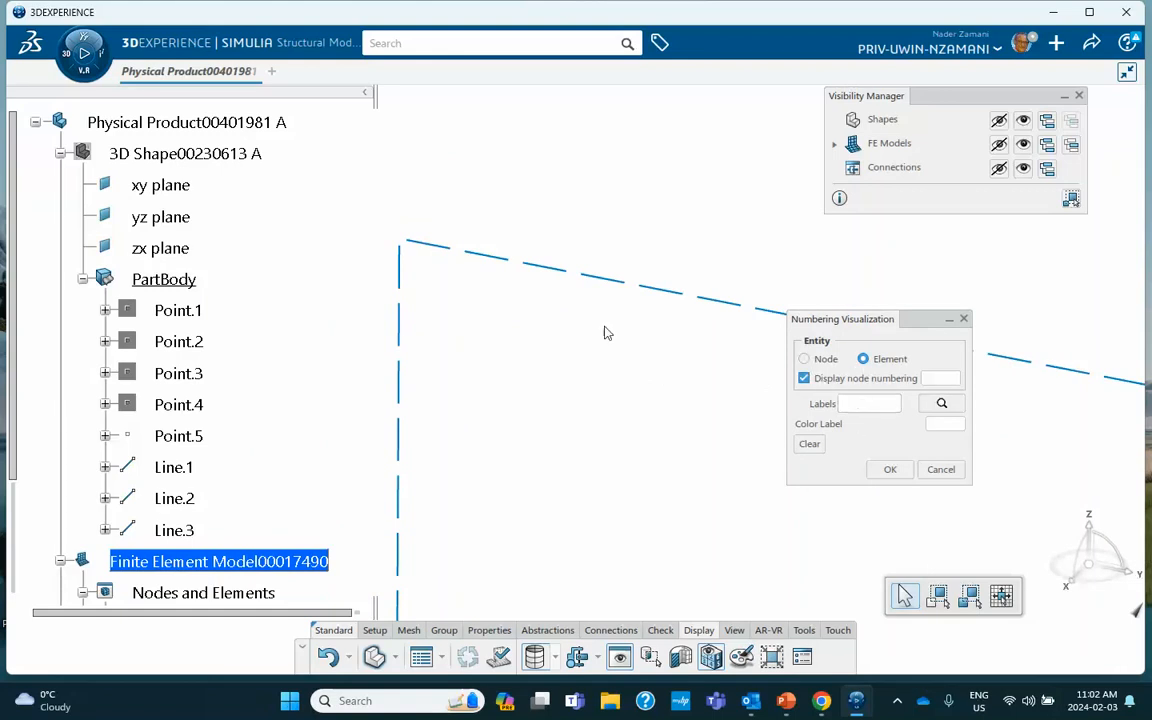
click(440, 250)
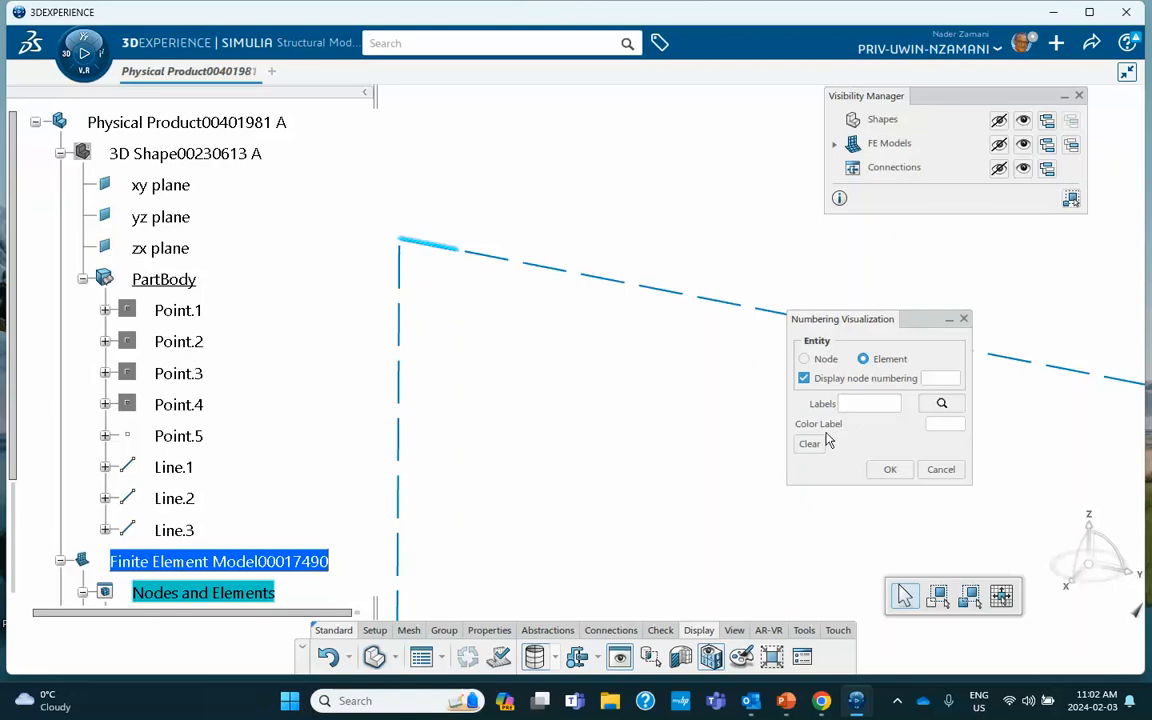
click(805, 360)
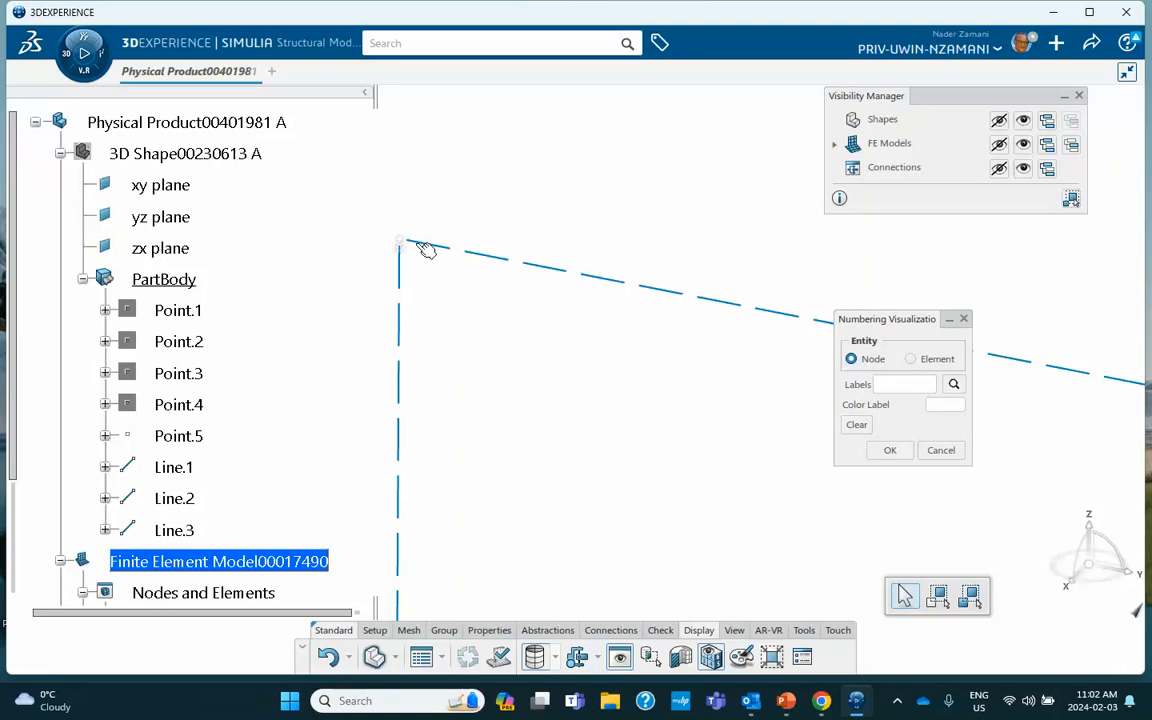
Step: Change the viewport ambience to Blue Design
right_click(511, 332)
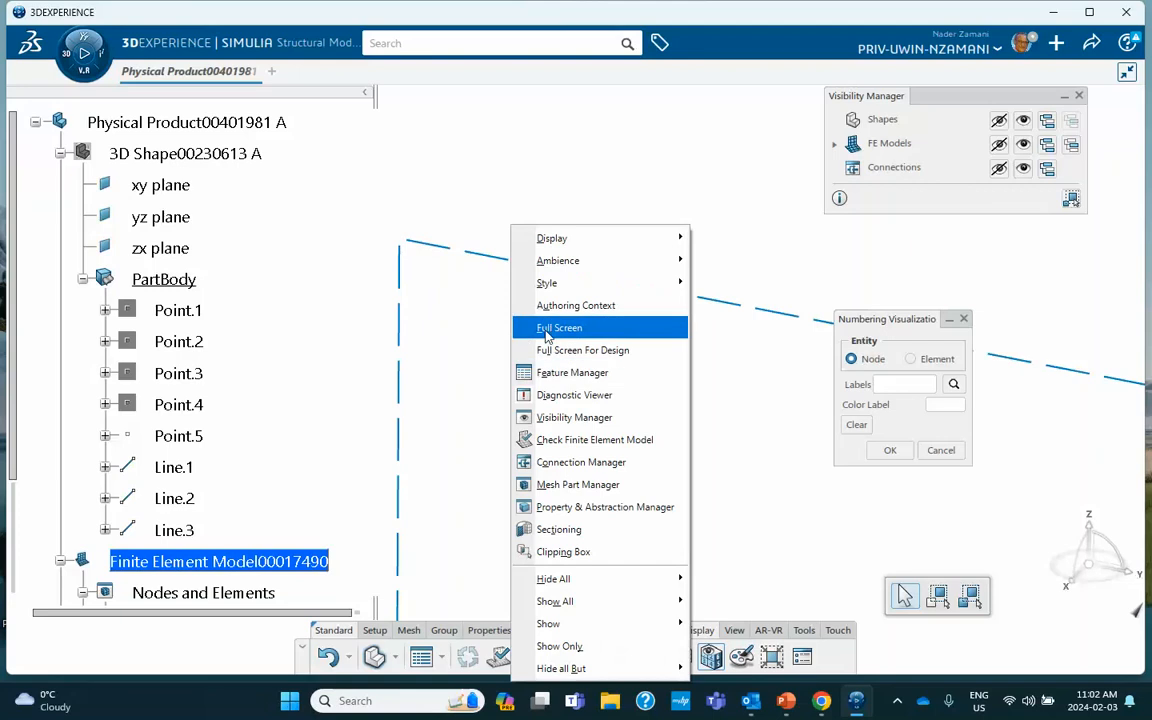
mouse_move(560, 260)
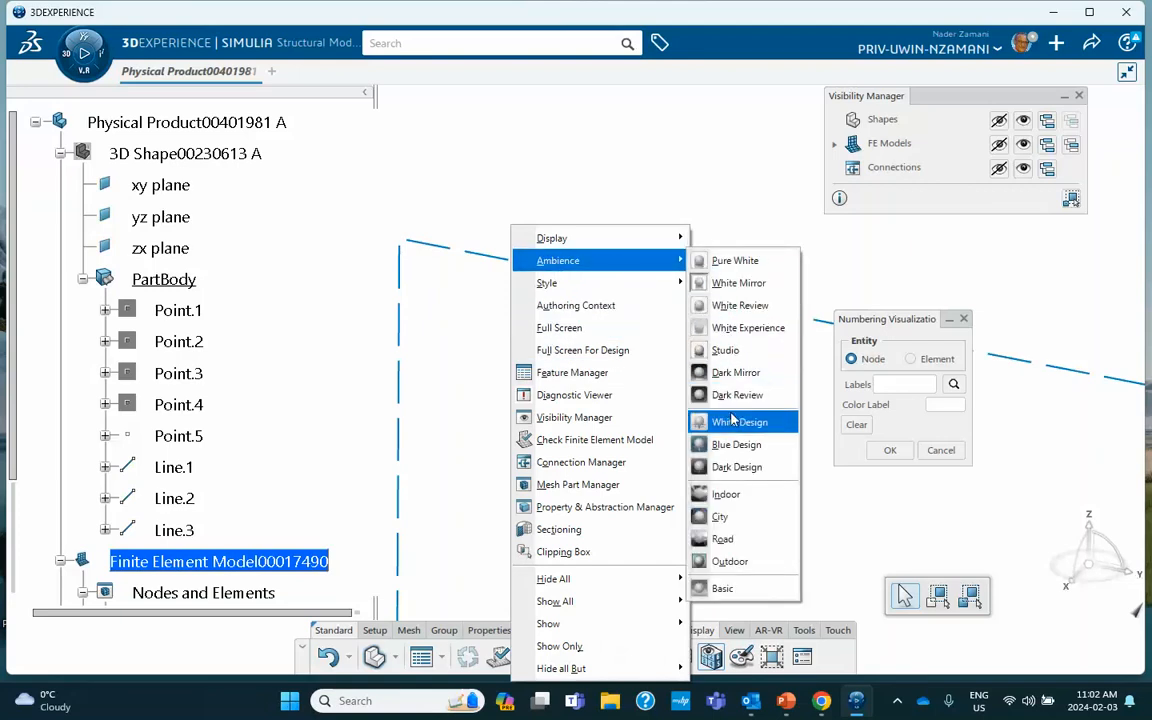
click(732, 446)
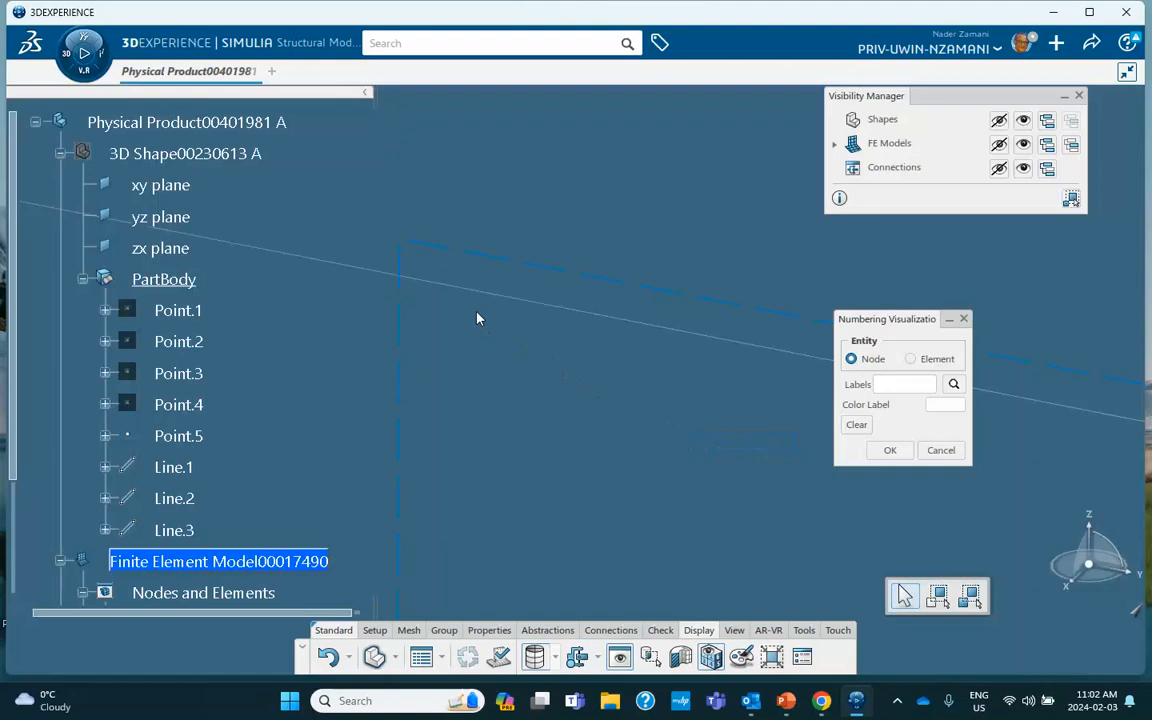
Step: Switch the numbered entity to elements with node numbering and check the element at the frame's upper-left corner
middle_drag(482, 339, 569, 314)
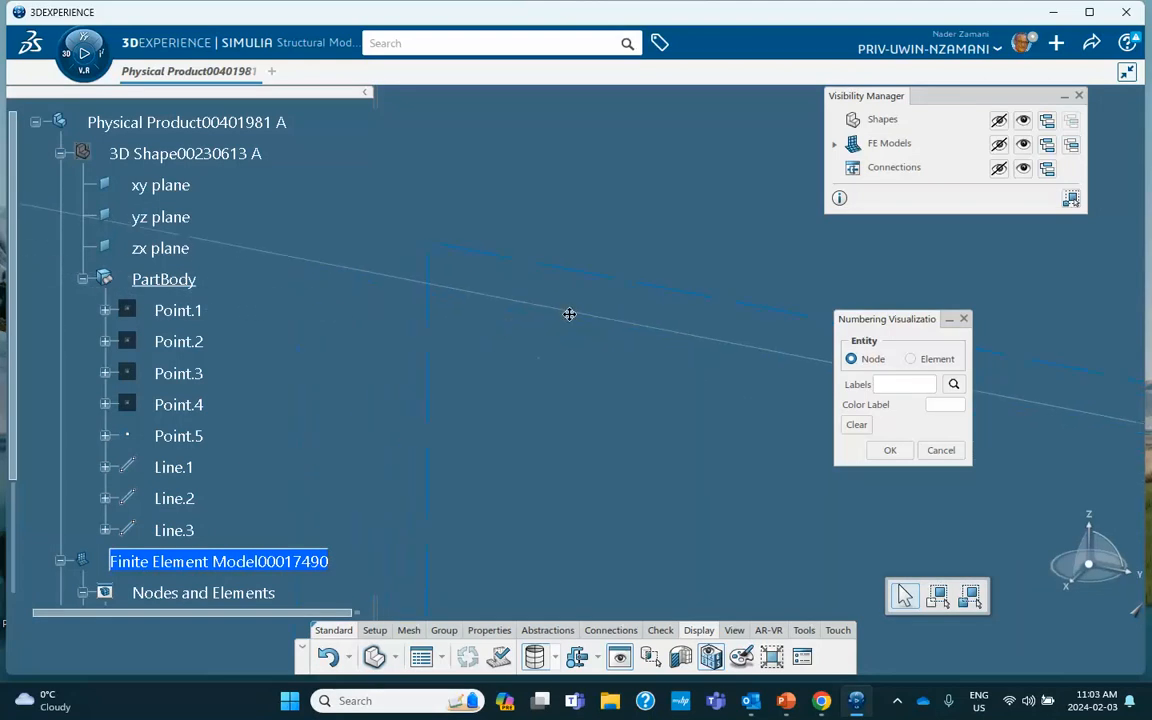
click(910, 358)
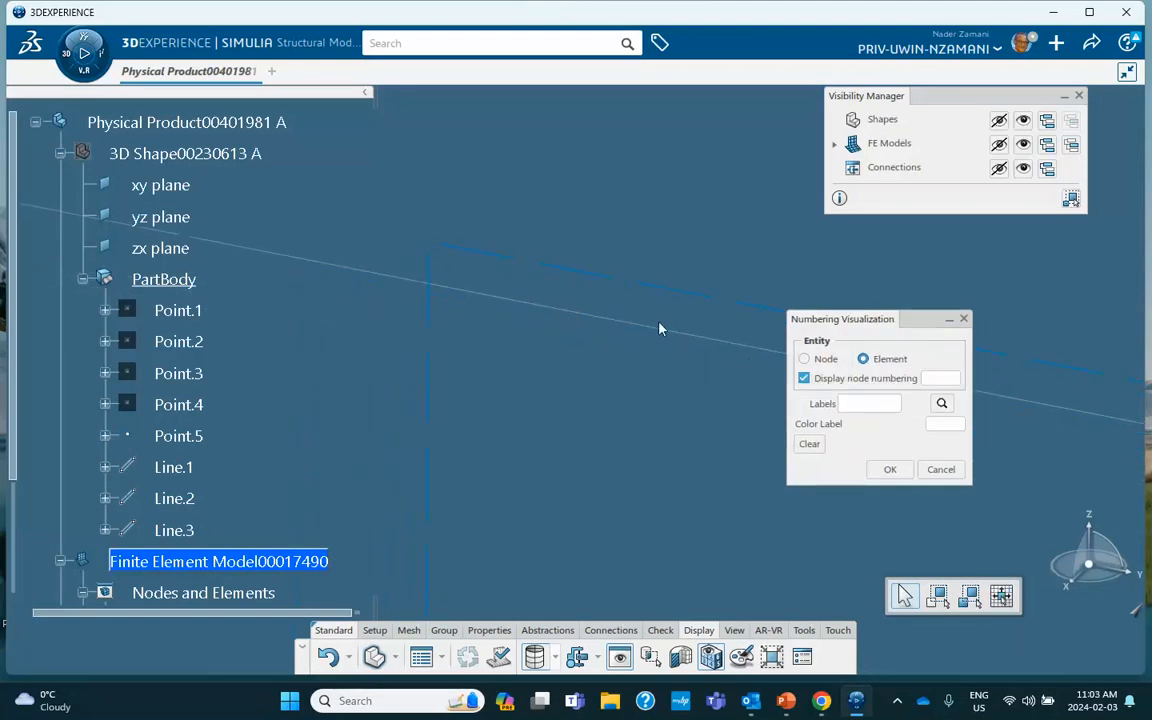
click(487, 255)
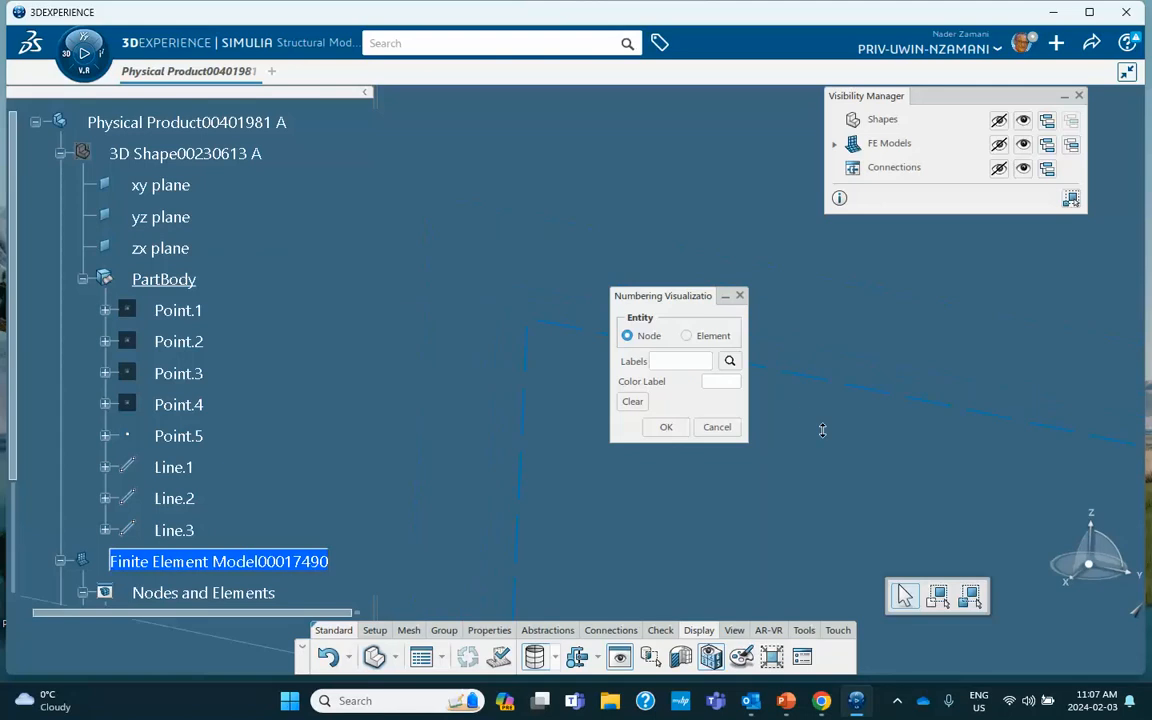
Step: Inspect the node numbering at the frame's upper-right corner and close the numbering display
middle_drag(785, 318, 582, 296)
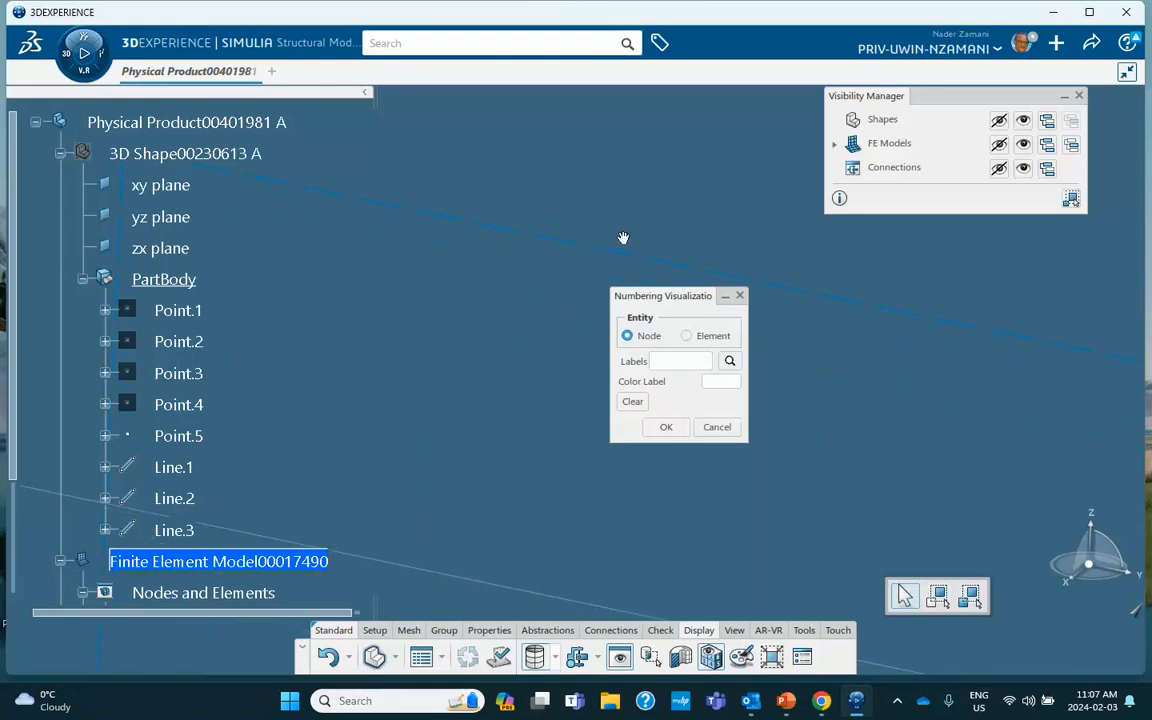
middle_drag(622, 239, 545, 303)
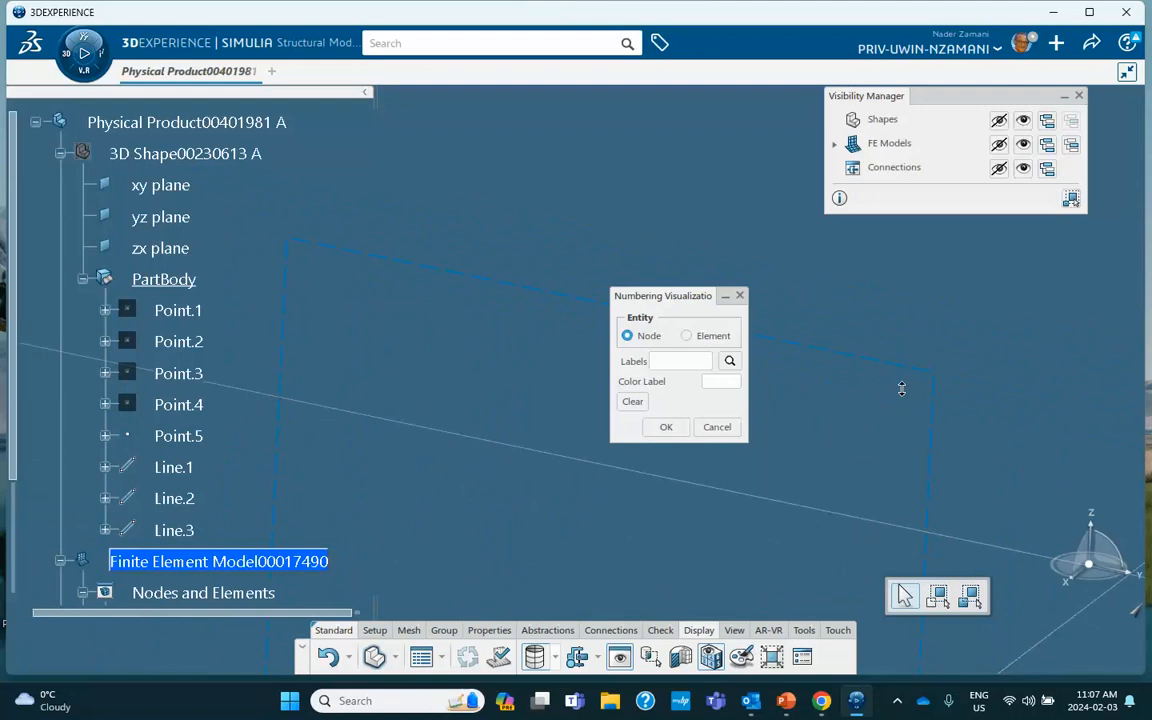
middle_drag(812, 350, 840, 338)
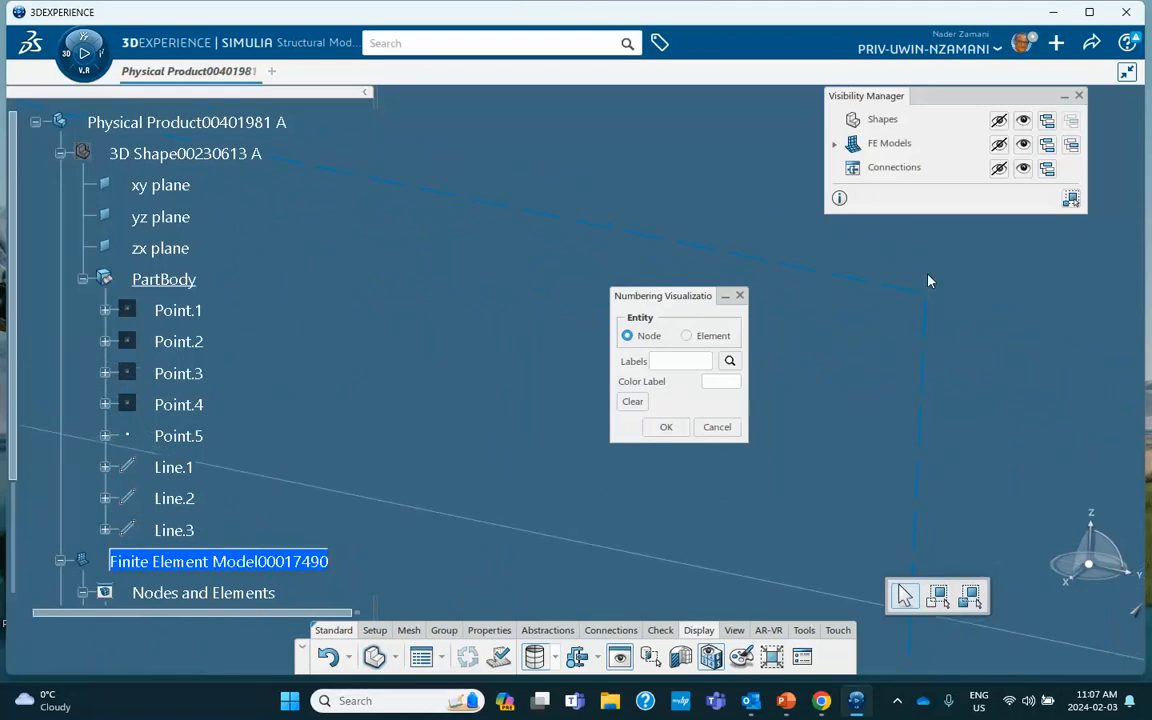
middle_drag(912, 296, 874, 288)
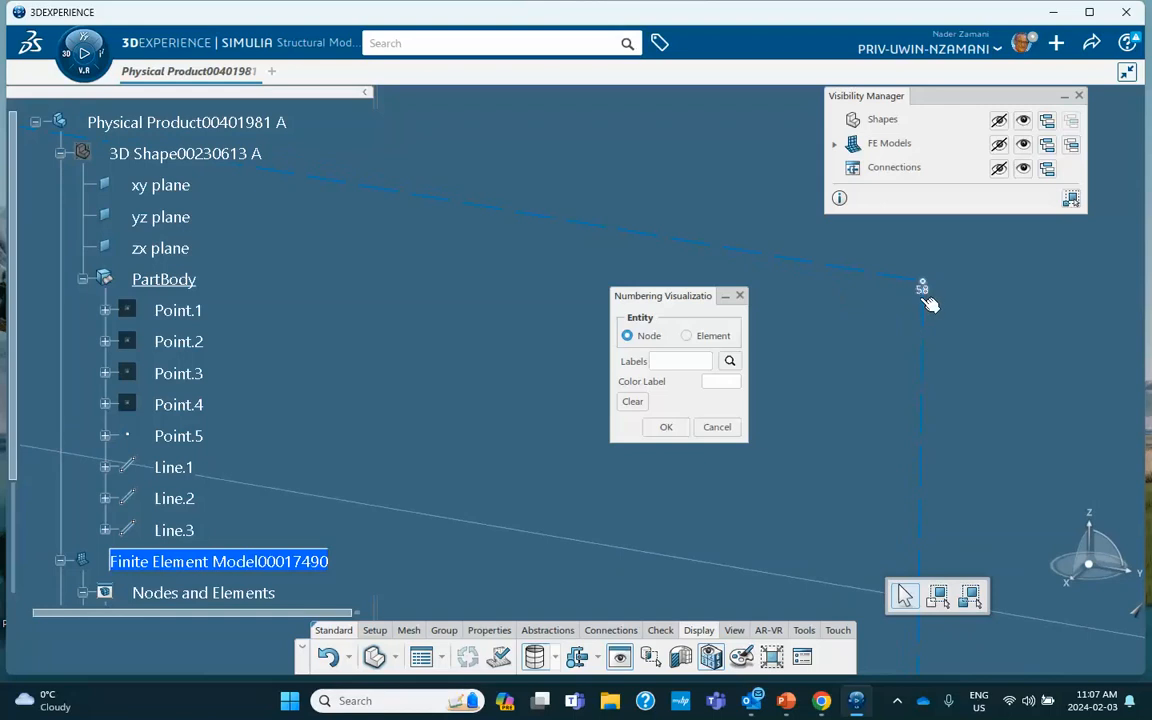
click(733, 428)
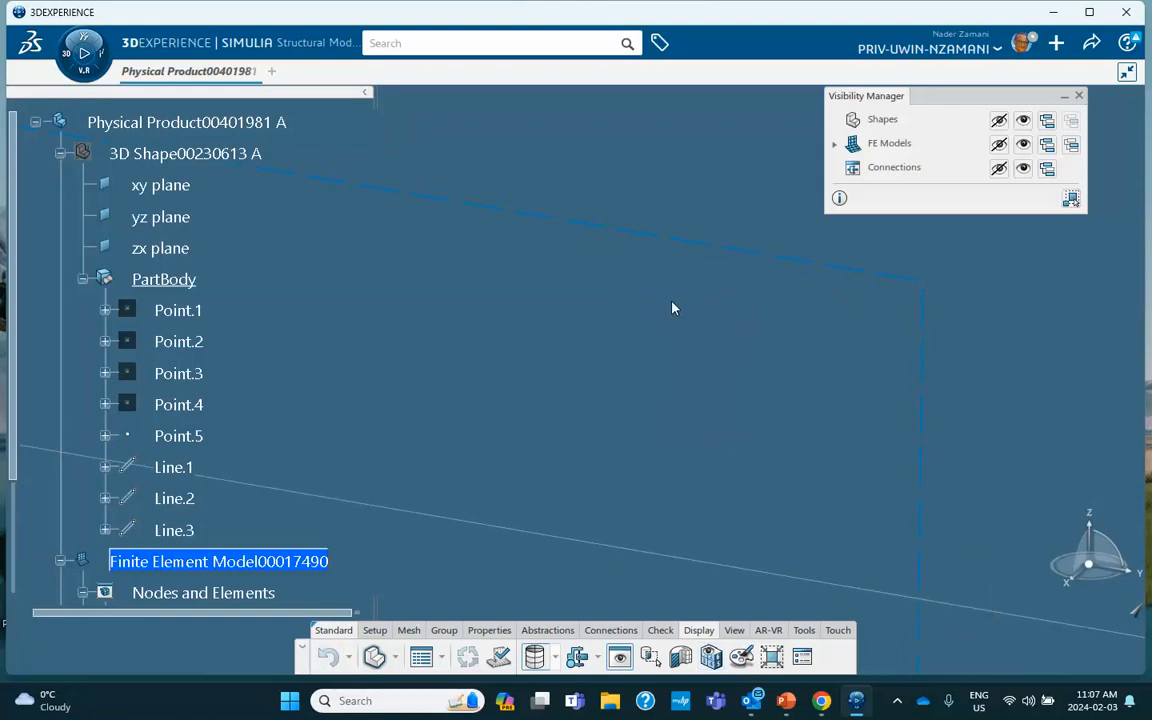
Step: Enable capture of nodes and mesh edges on constraints for Beam Mesh.1 and remesh it
middle_drag(670, 299, 750, 398)
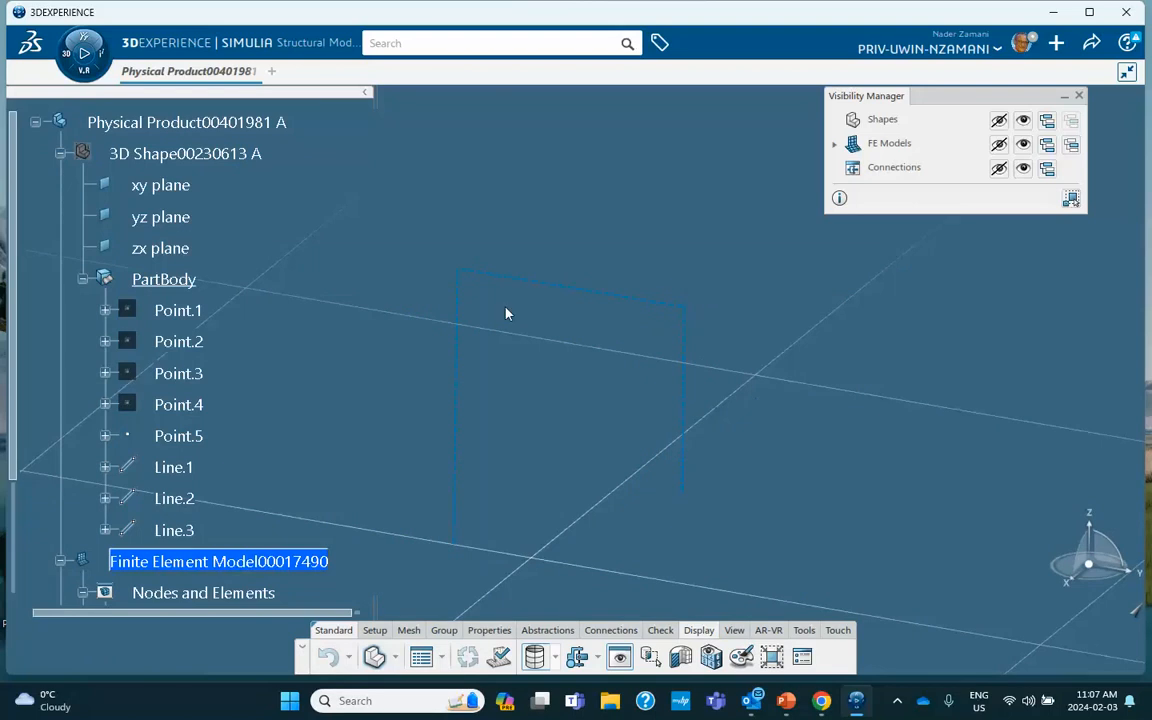
scroll(238, 264, down, 5)
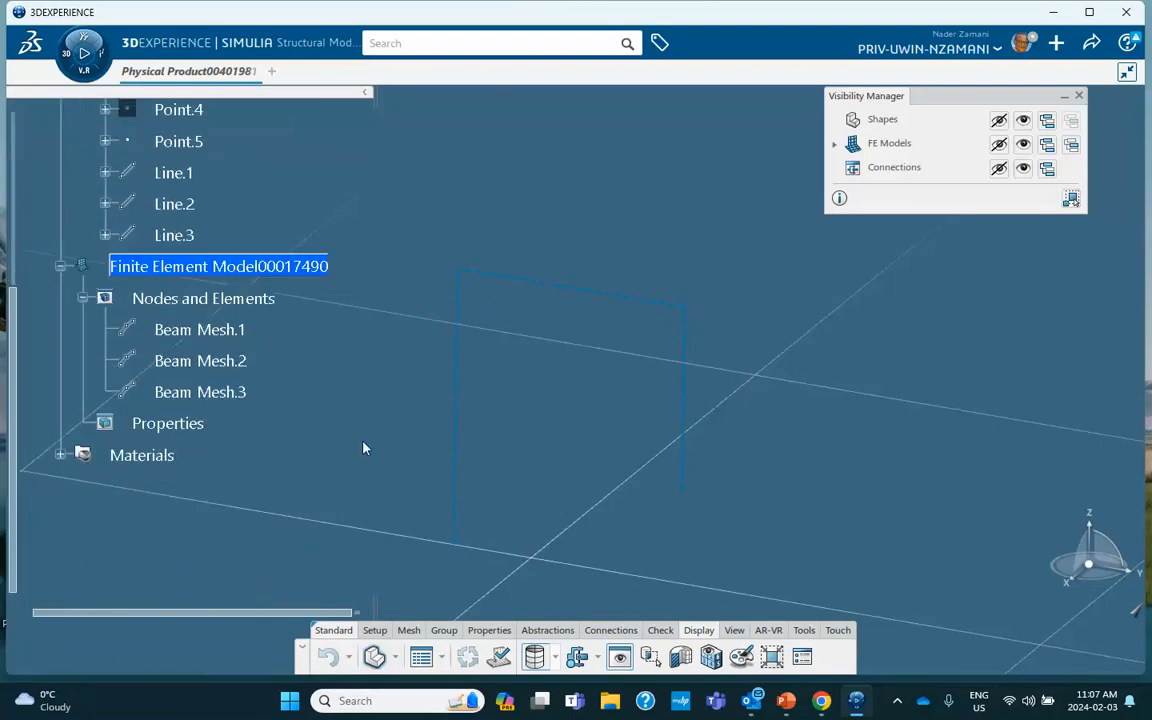
double_click(220, 331)
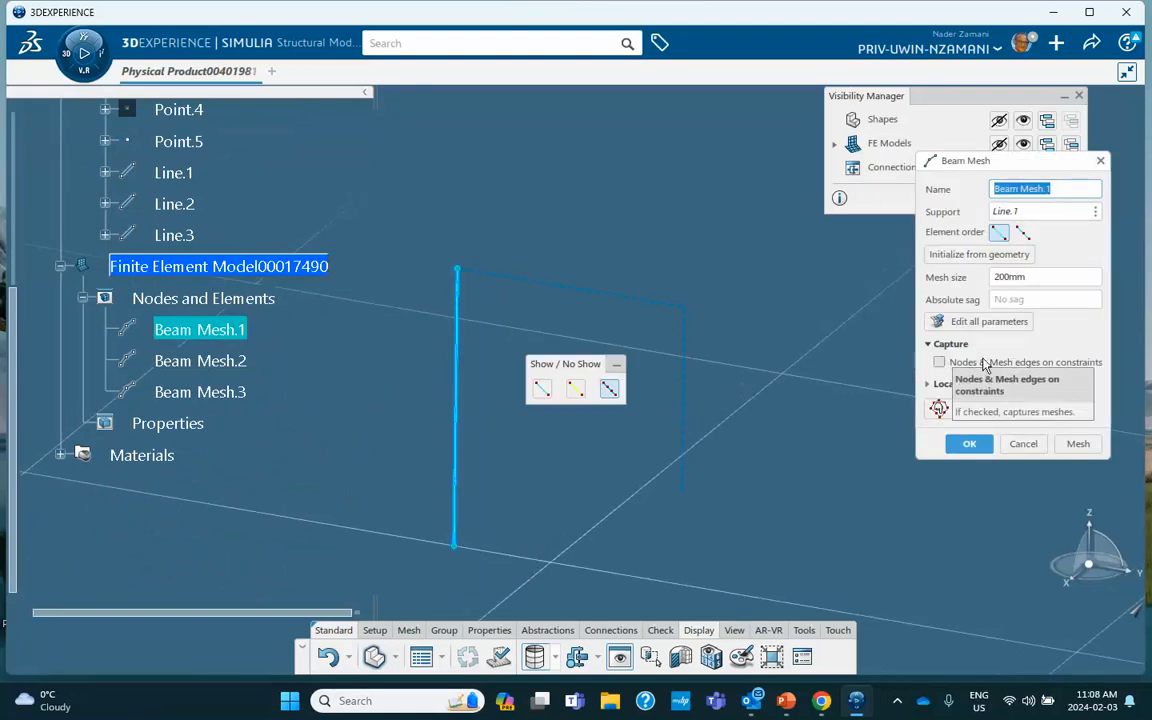
click(958, 363)
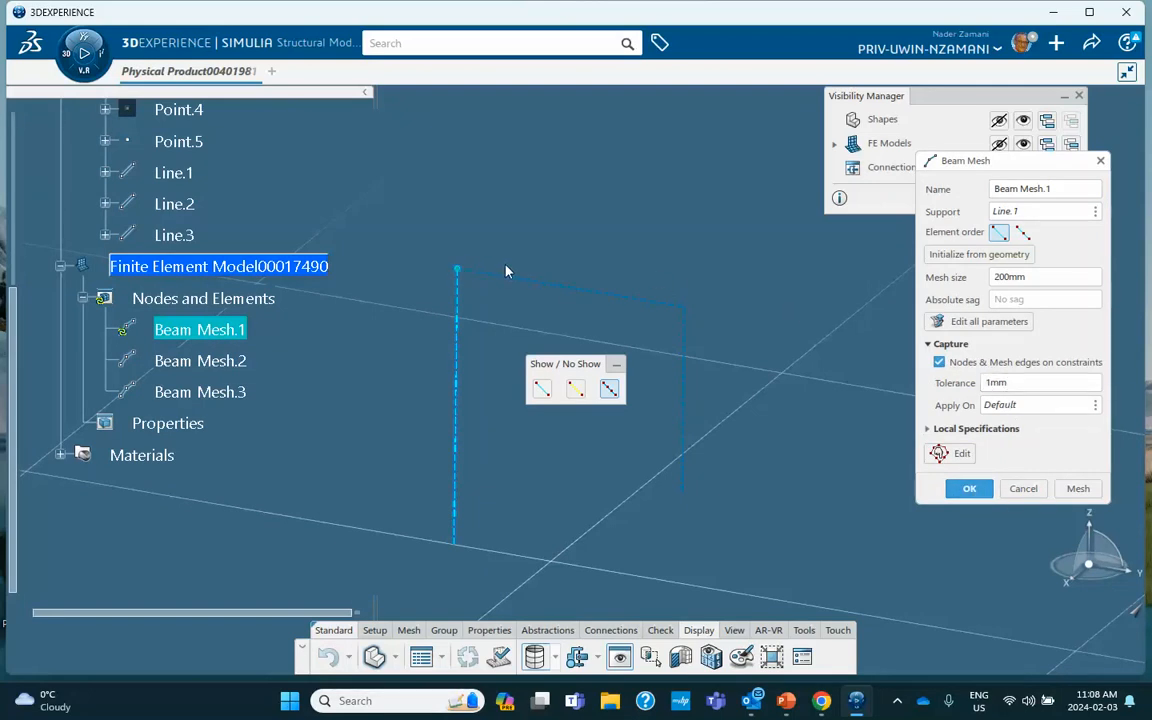
click(1077, 489)
click(969, 489)
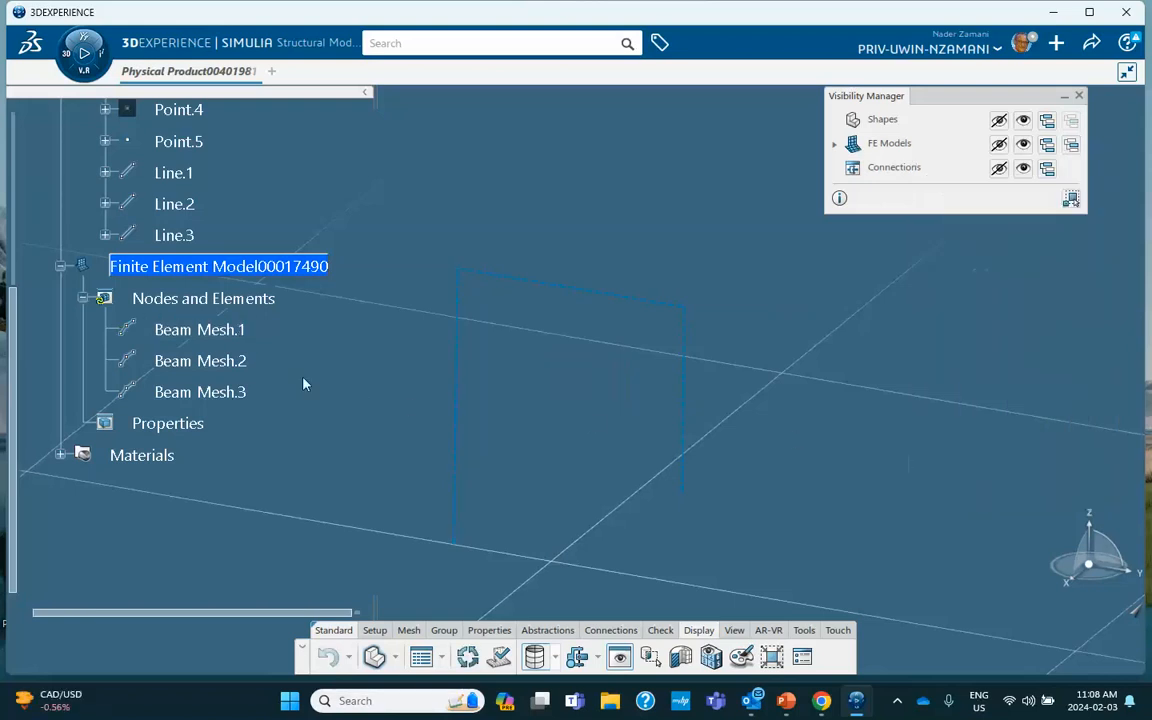
Step: Enable capture of nodes and mesh edges on constraints for Beam Mesh.2
double_click(200, 361)
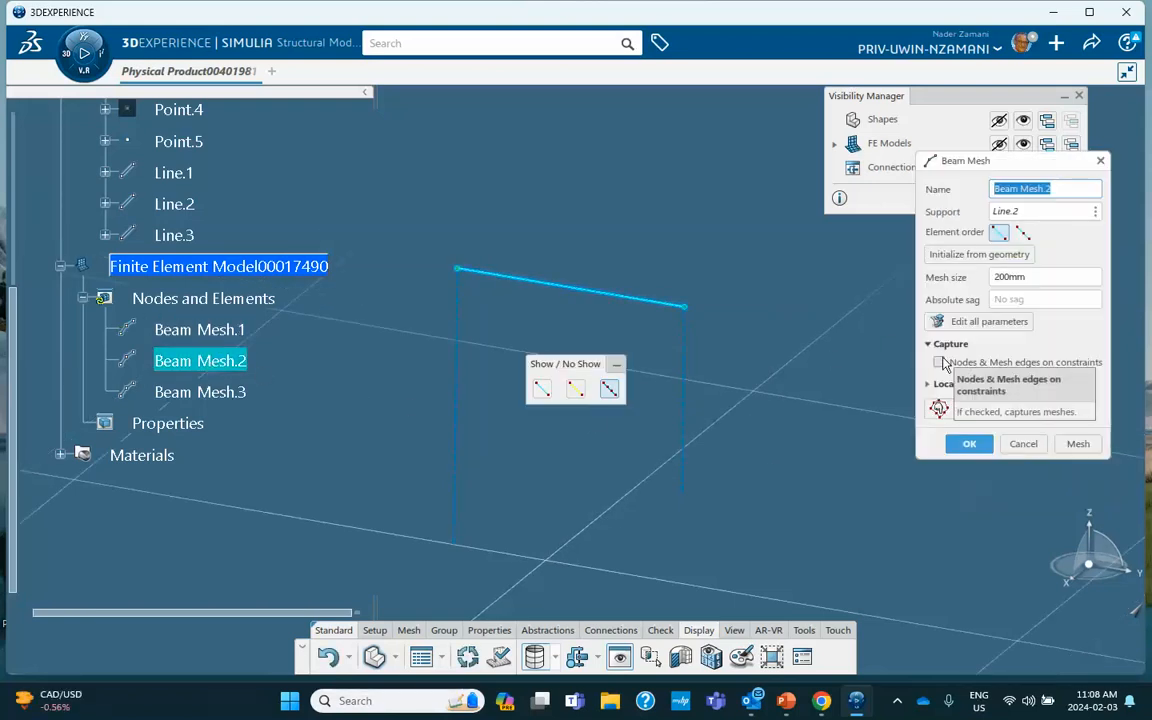
click(940, 362)
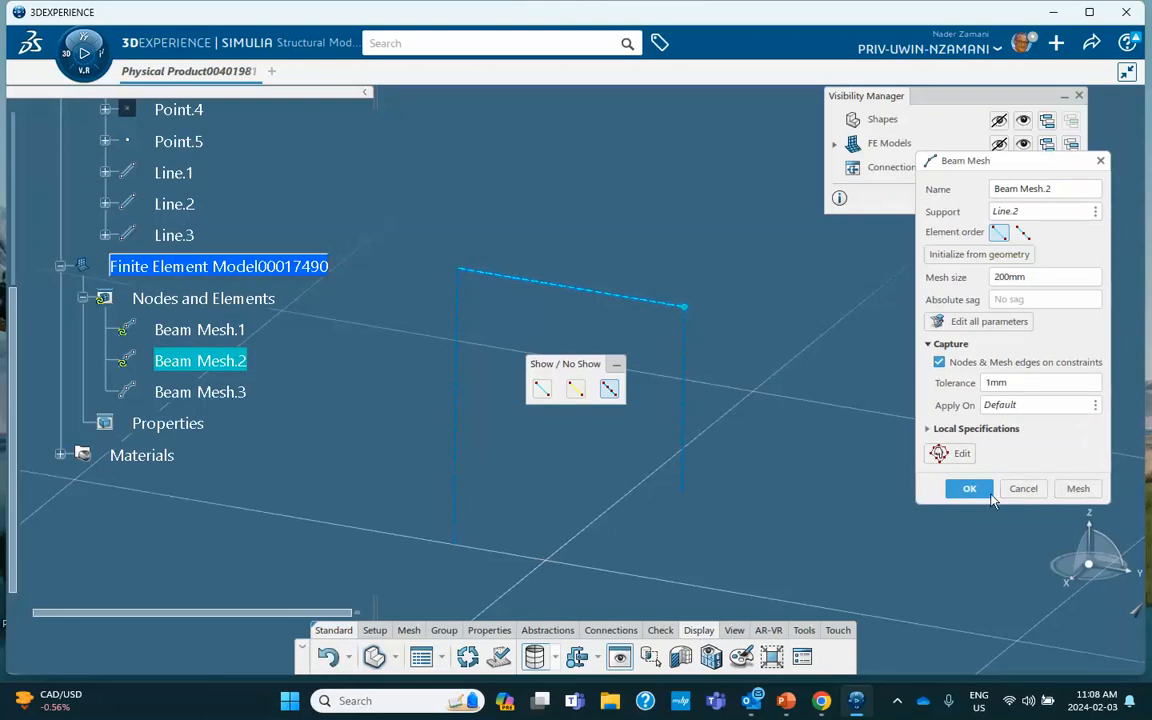
click(970, 490)
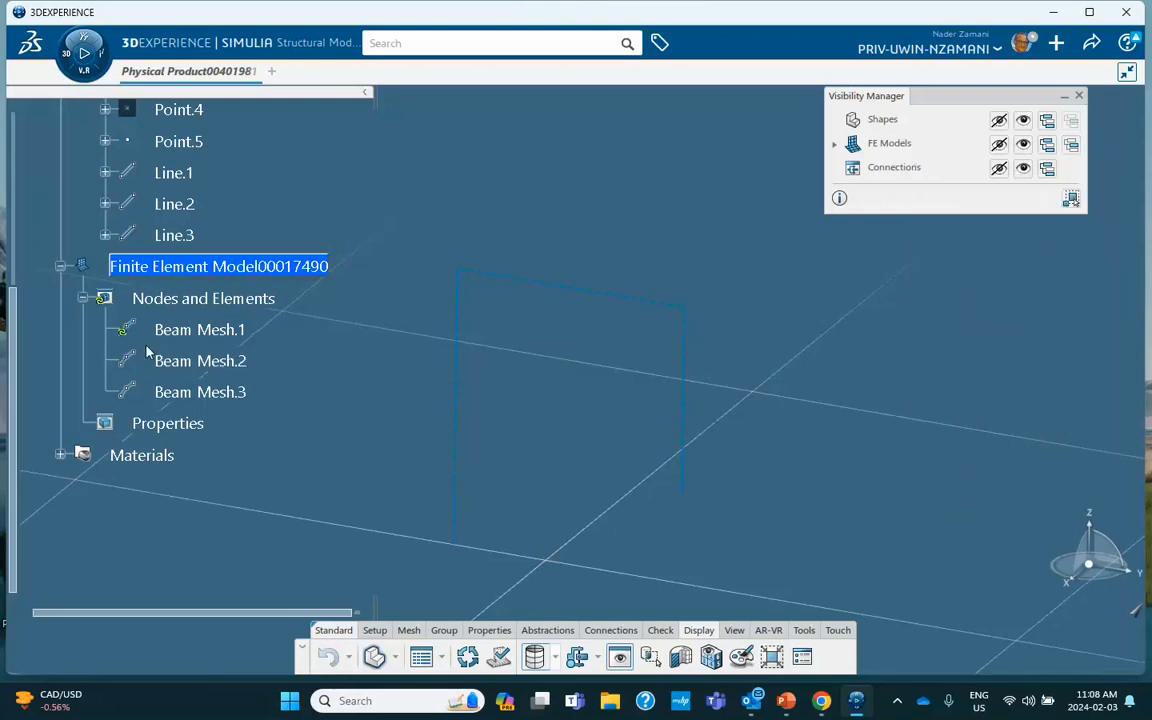
Step: Enable capture of nodes and mesh edges on constraints for Beam Mesh.3 and update all beam meshes
click(212, 396)
double_click(212, 399)
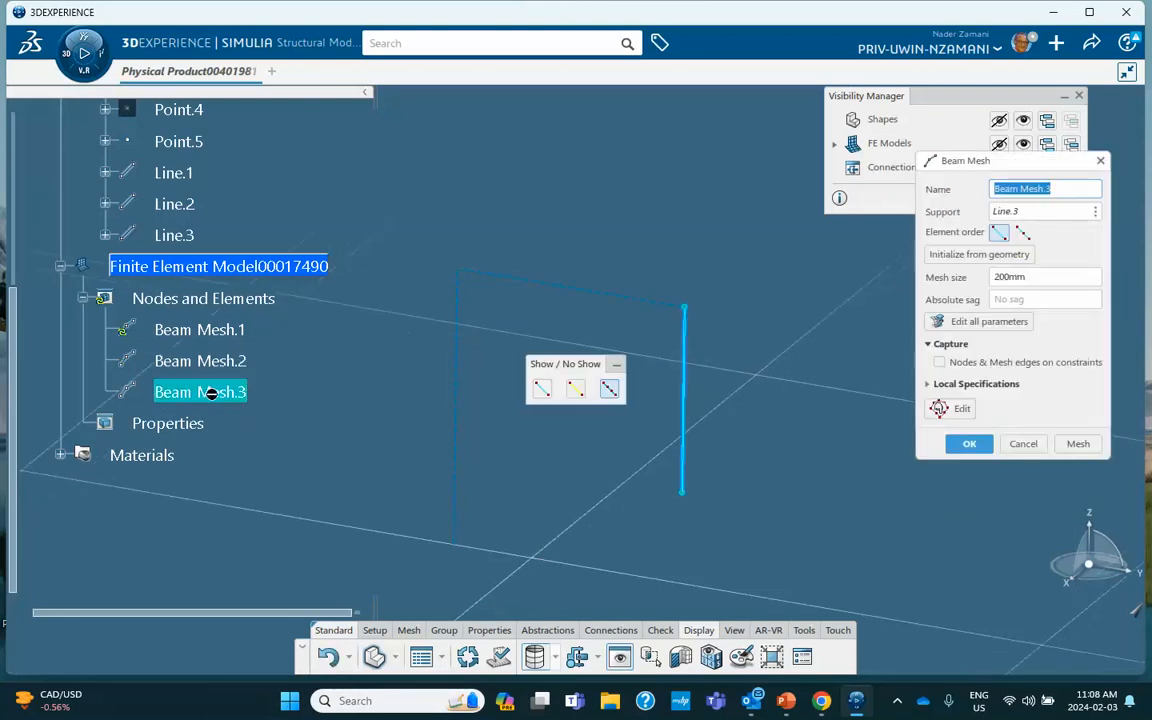
click(939, 363)
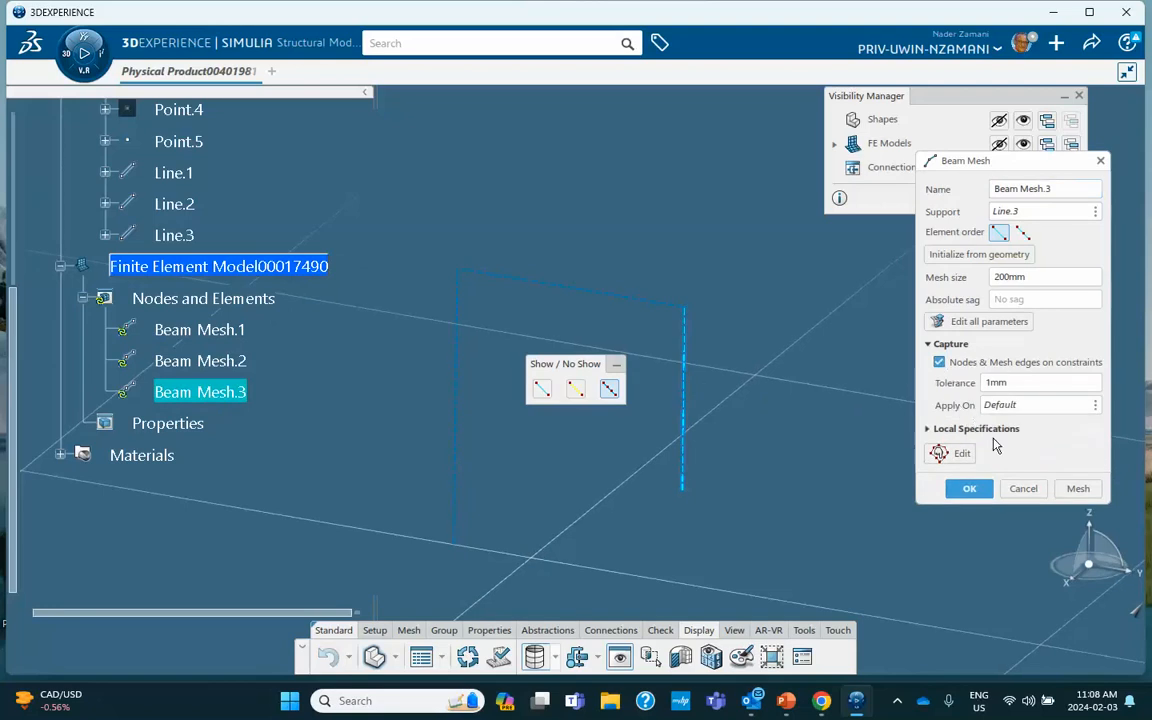
click(973, 489)
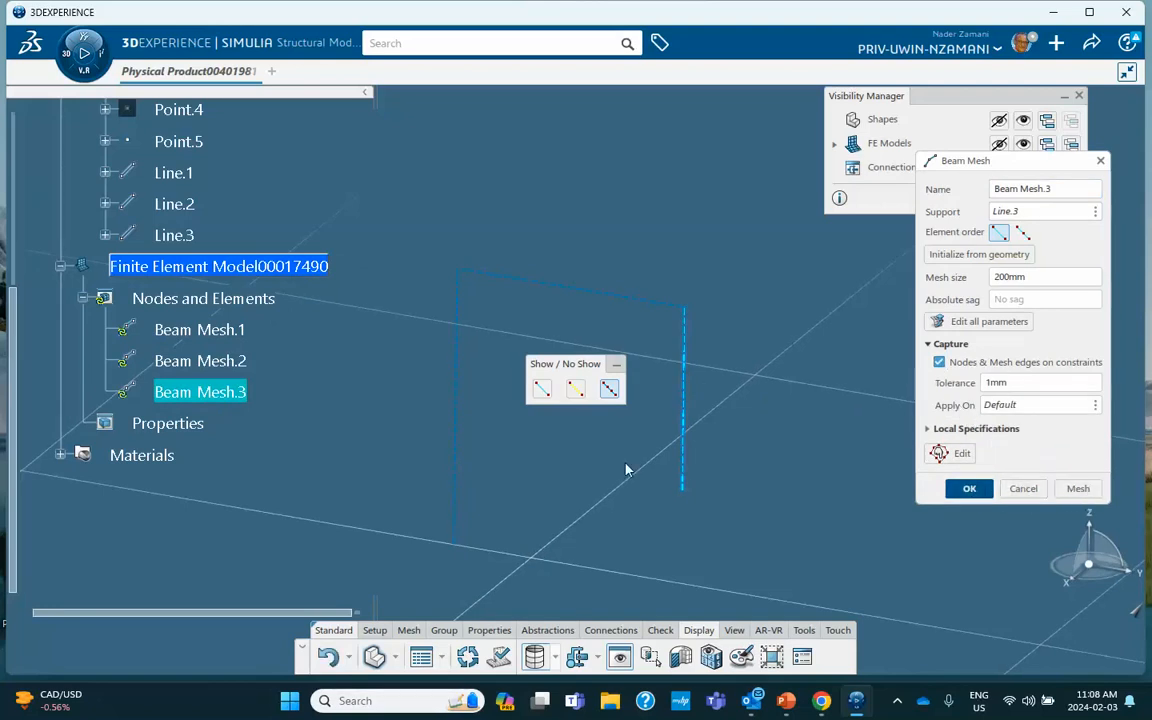
click(467, 657)
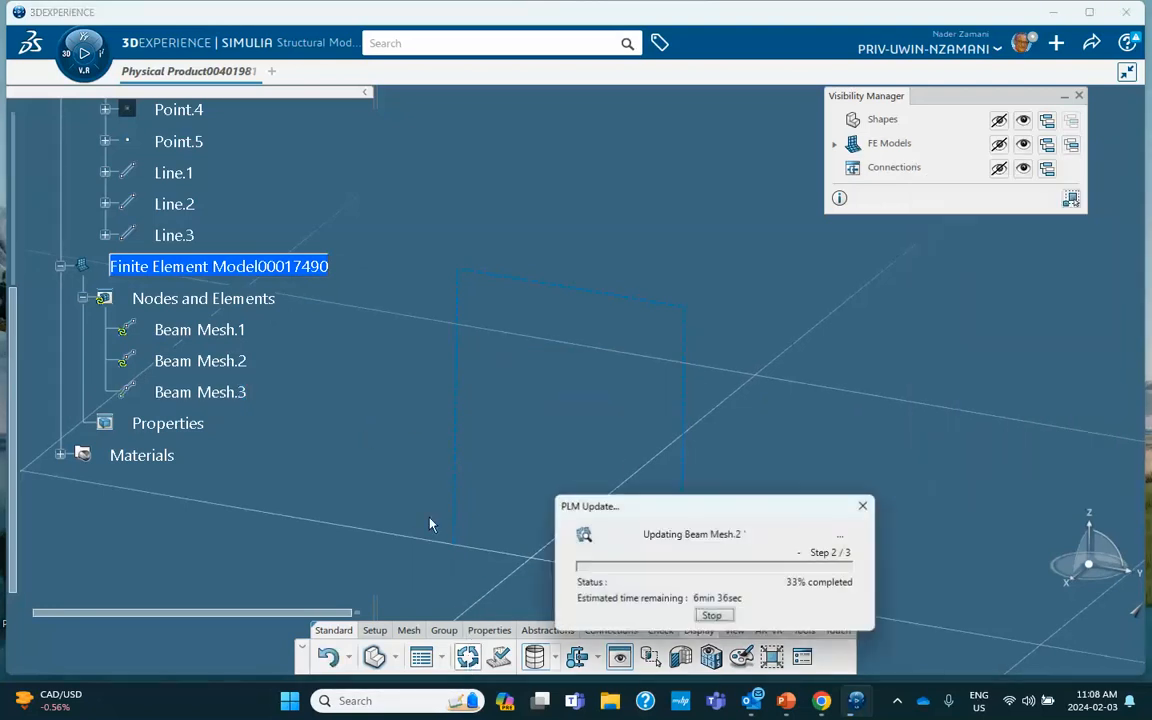
Step: Recheck the node number at the frame's upper-left corner using the numbering visualization set to nodes
ctrl+middle_drag(505, 414, 550, 337)
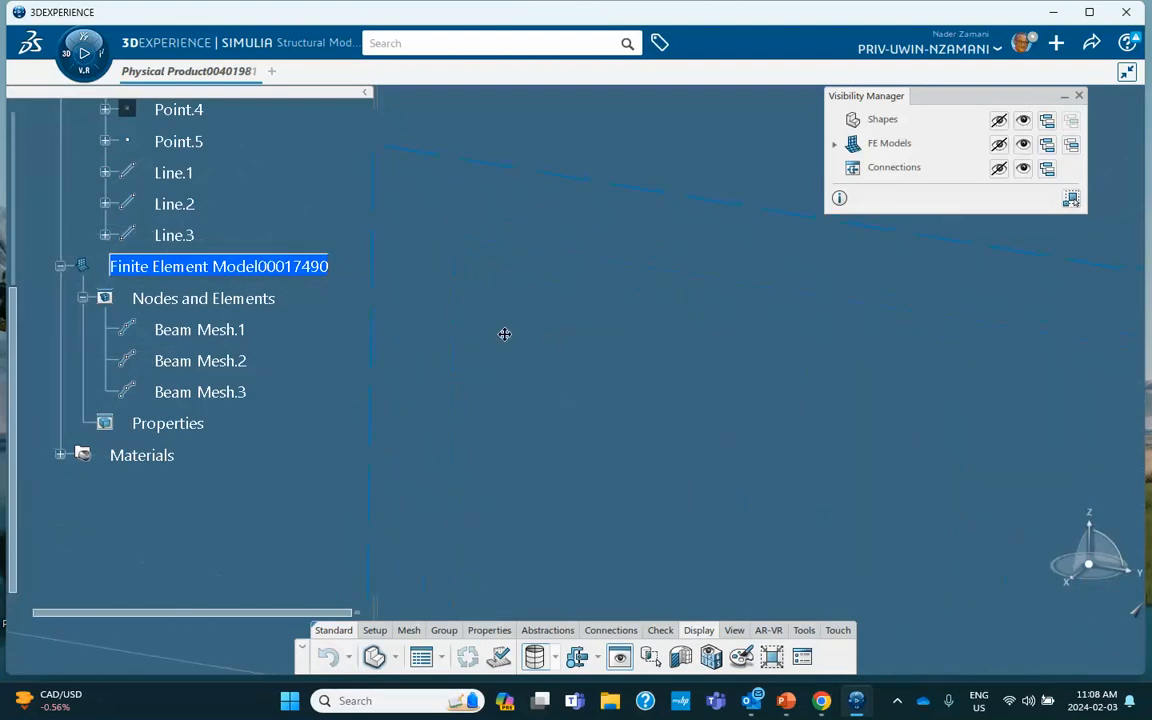
middle_drag(454, 300, 588, 421)
middle_drag(533, 368, 563, 428)
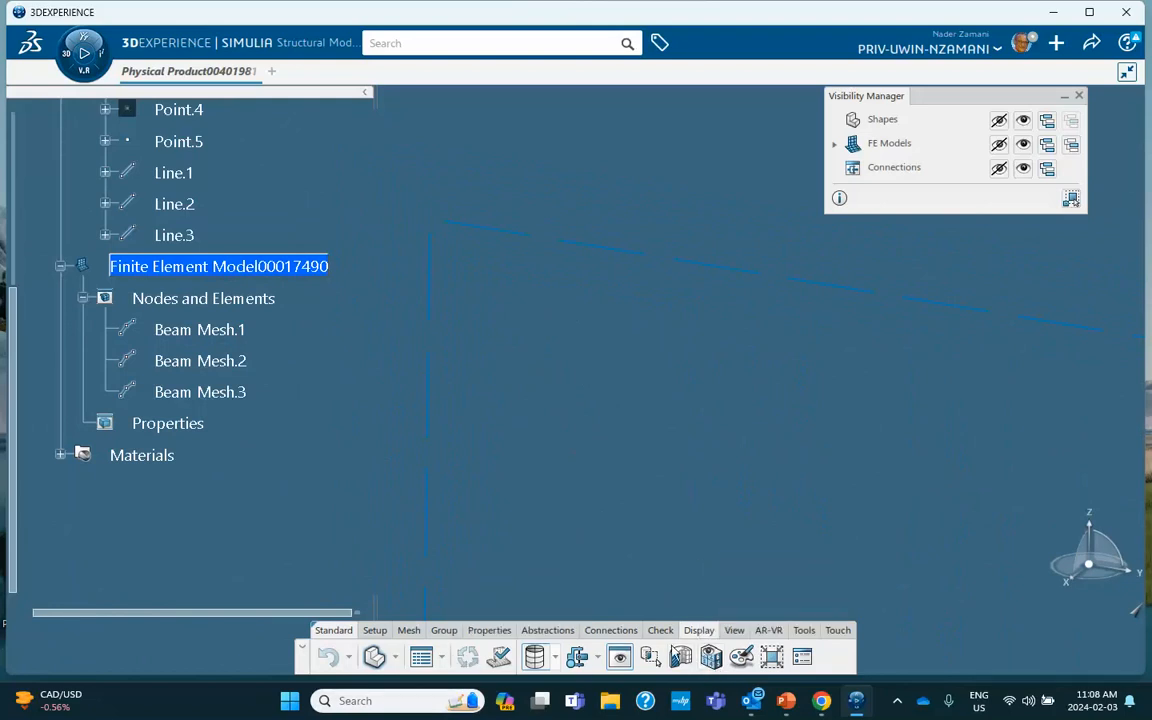
click(711, 656)
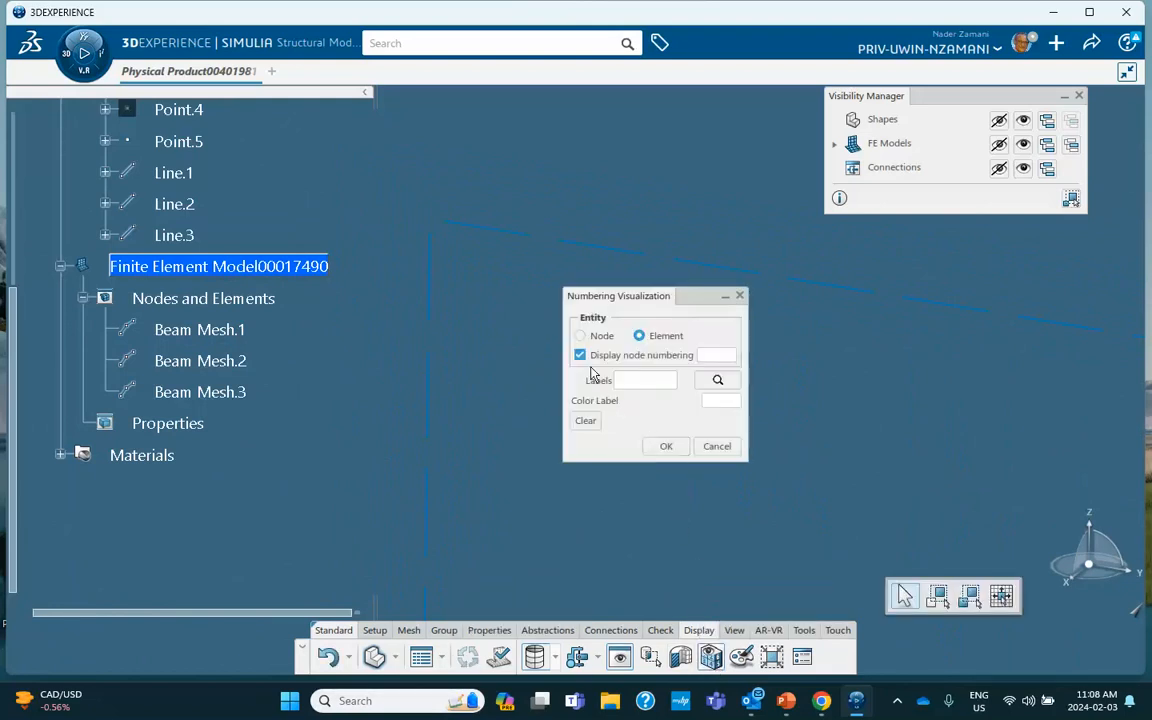
click(582, 336)
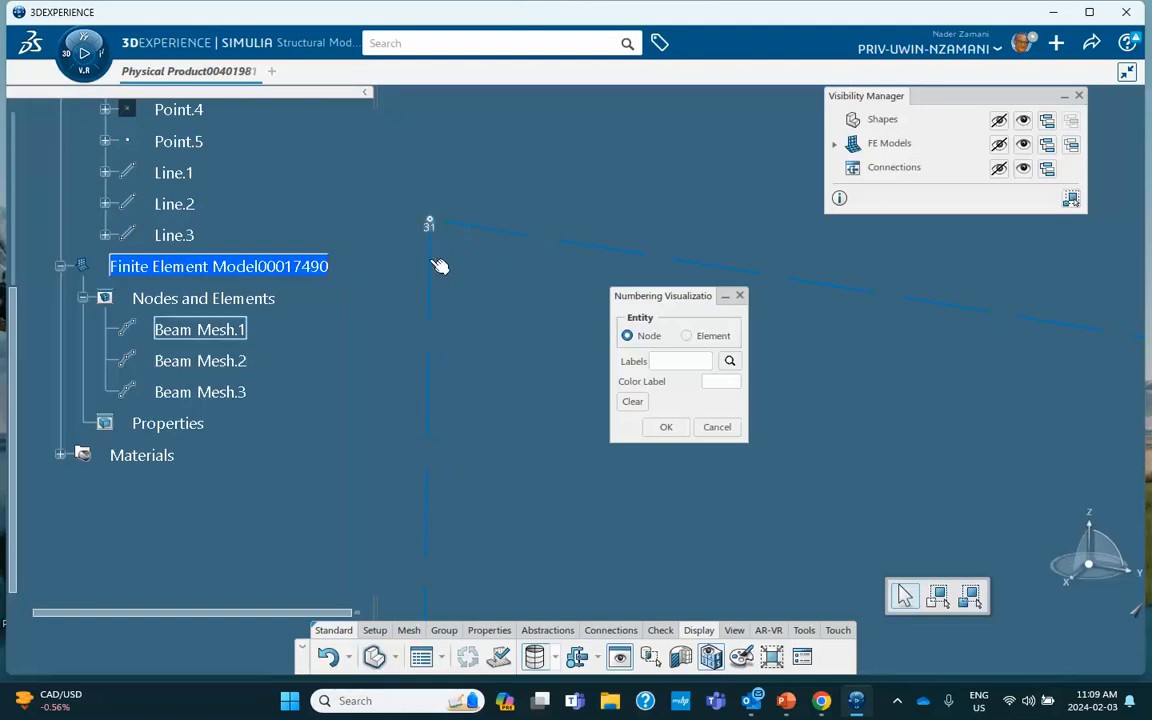
click(666, 427)
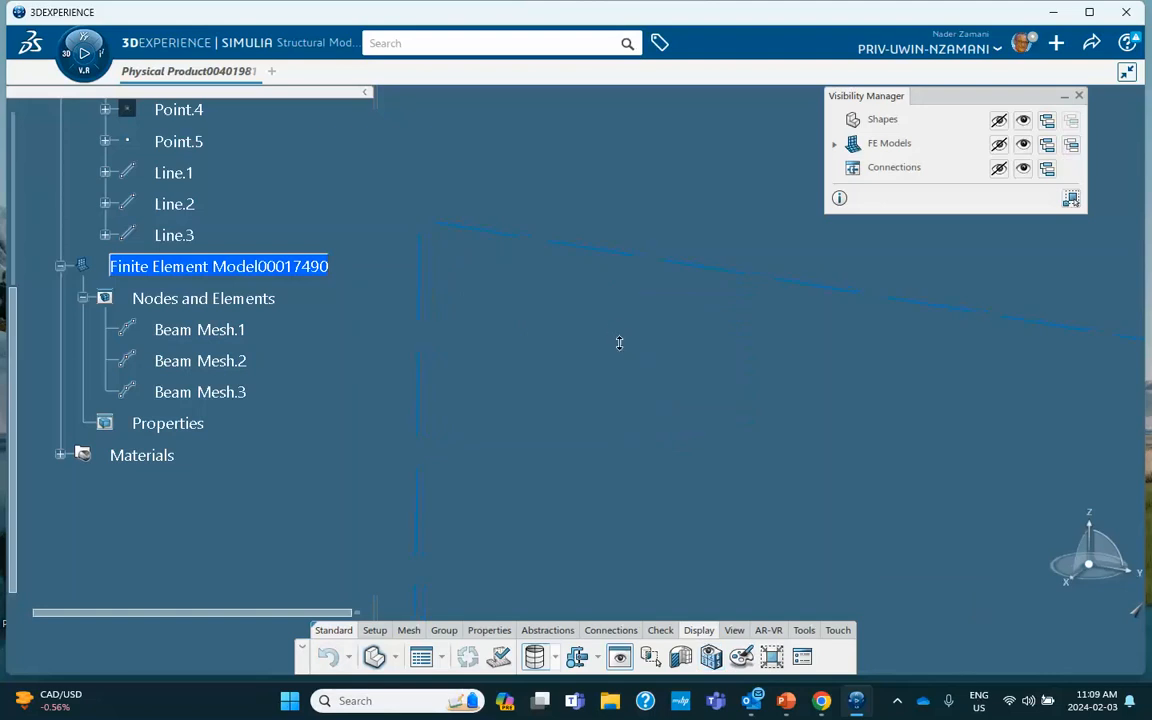
Step: Hide the FE models and show the shapes with the Visibility Manager
middle_drag(619, 343, 527, 309)
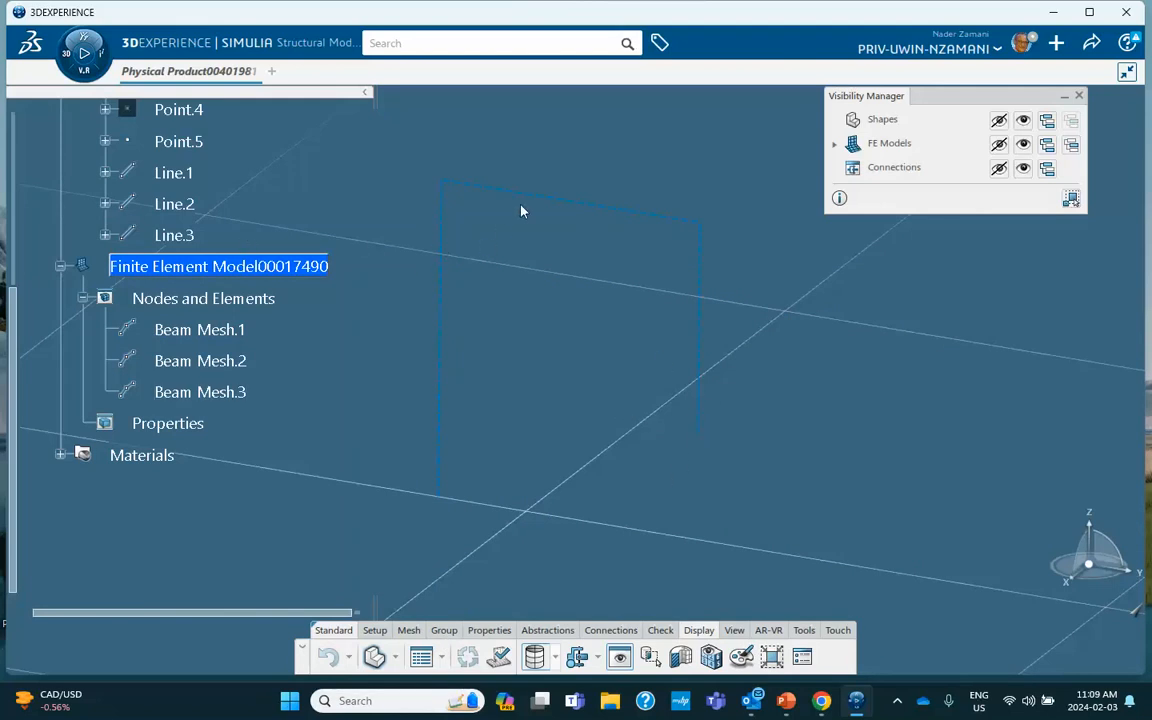
click(178, 141)
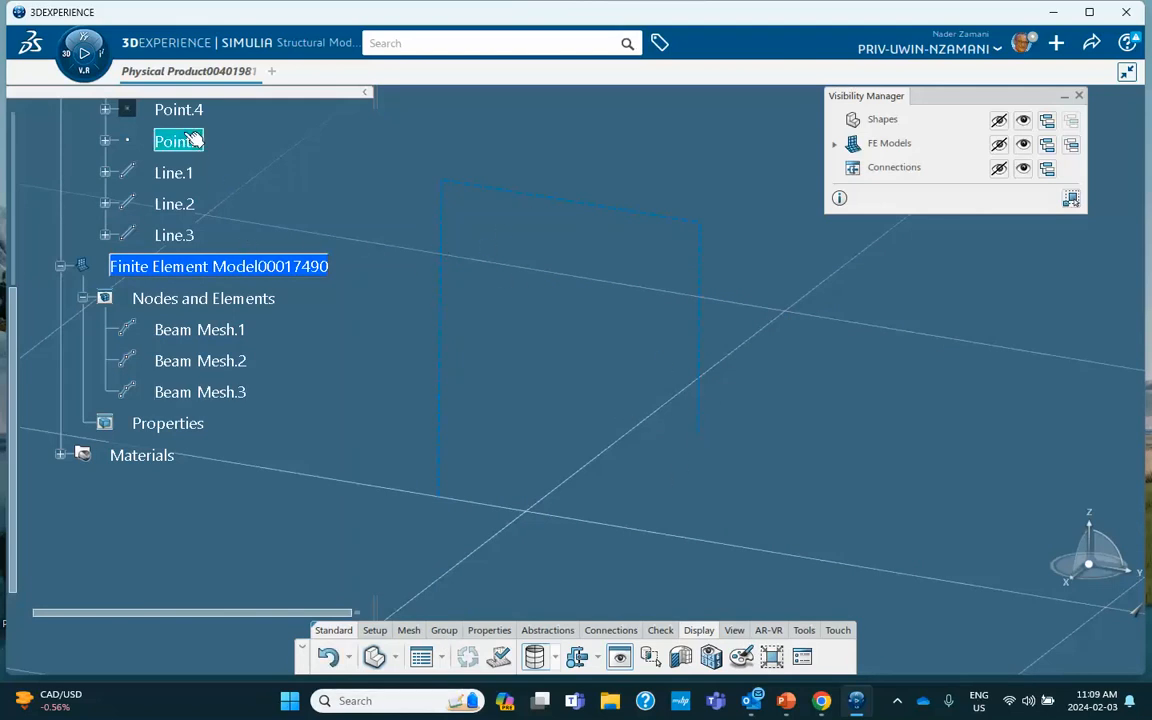
click(998, 145)
click(1022, 120)
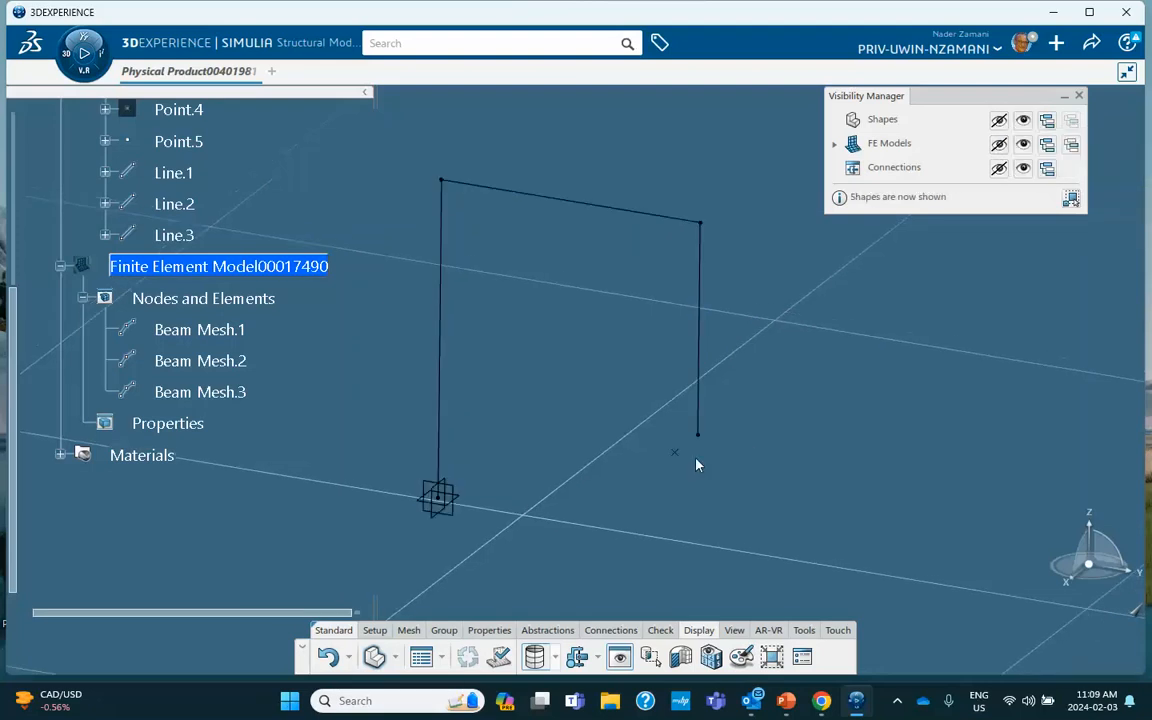
Step: Create a beam profile named leftcolumn with a rectangular shape
click(488, 630)
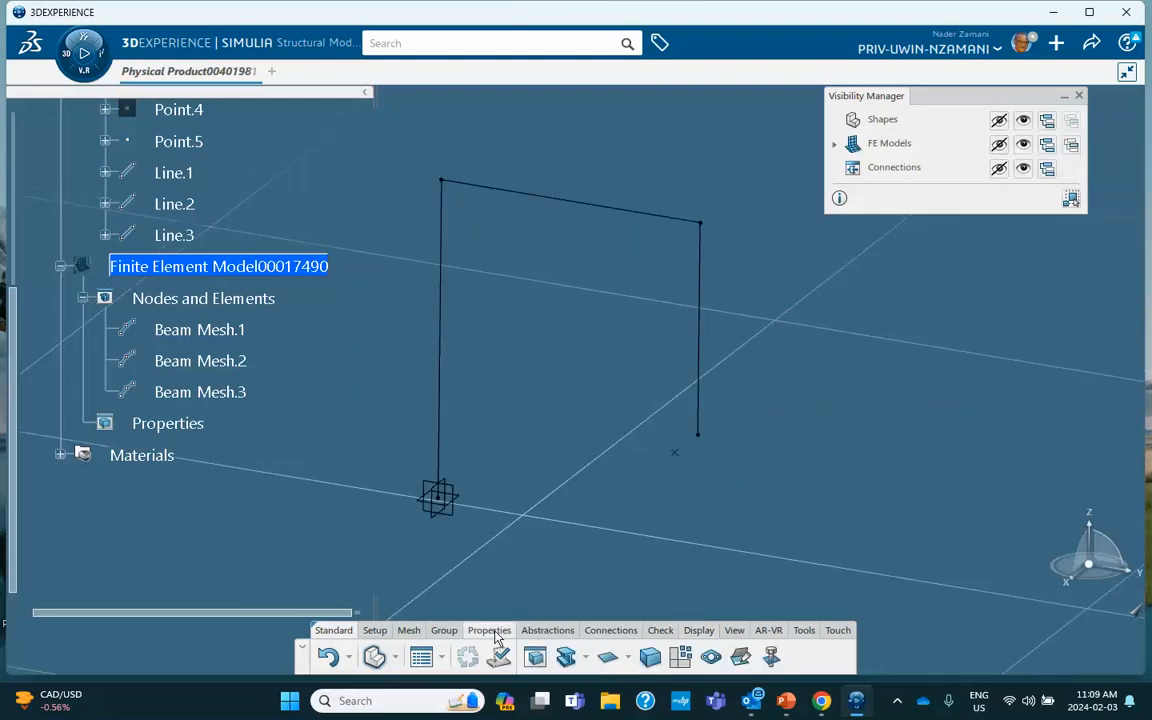
click(585, 656)
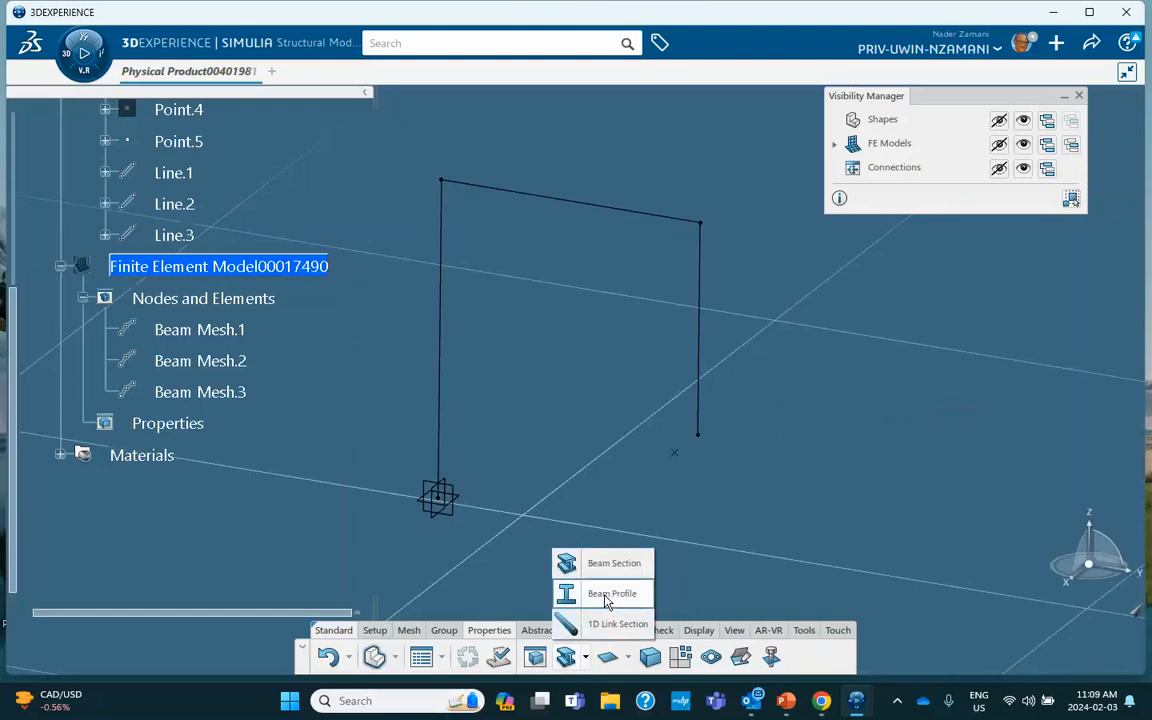
click(548, 542)
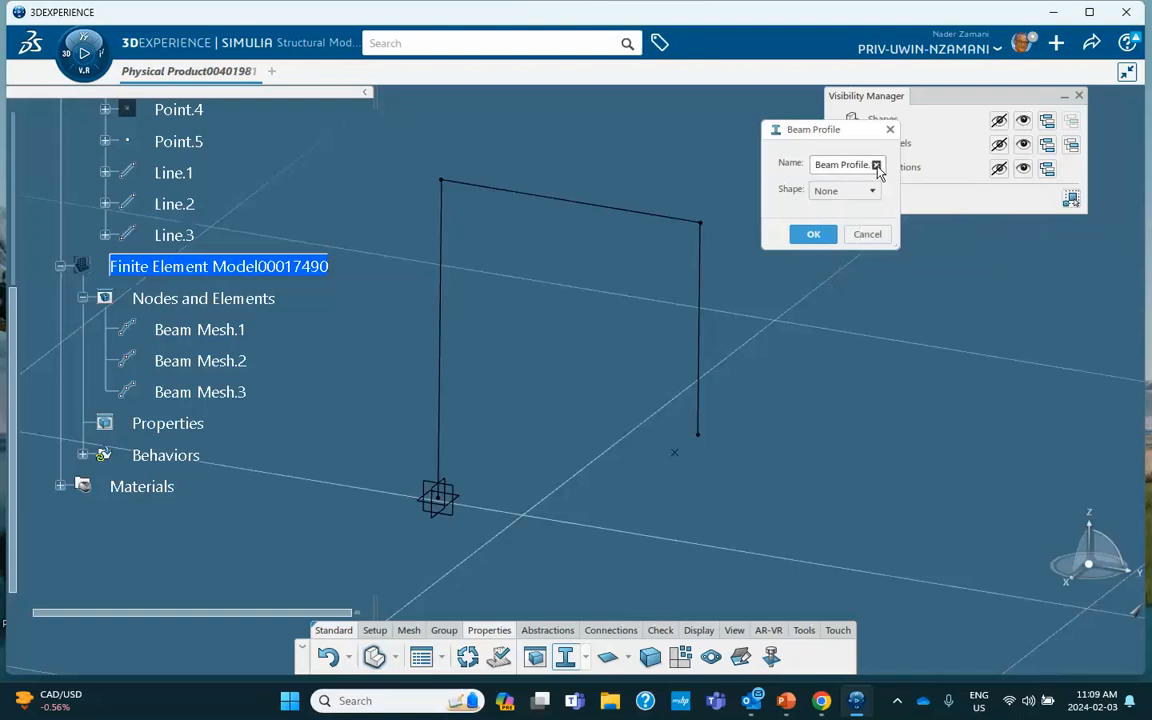
click(876, 164)
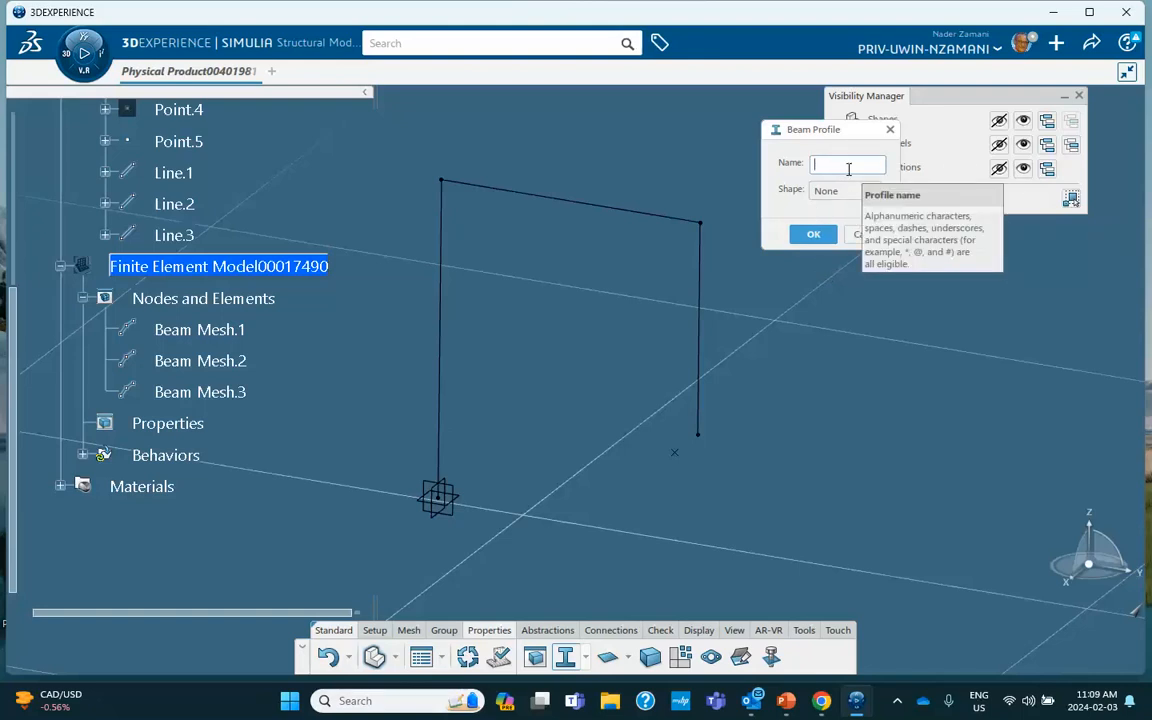
text(leftcolumn)
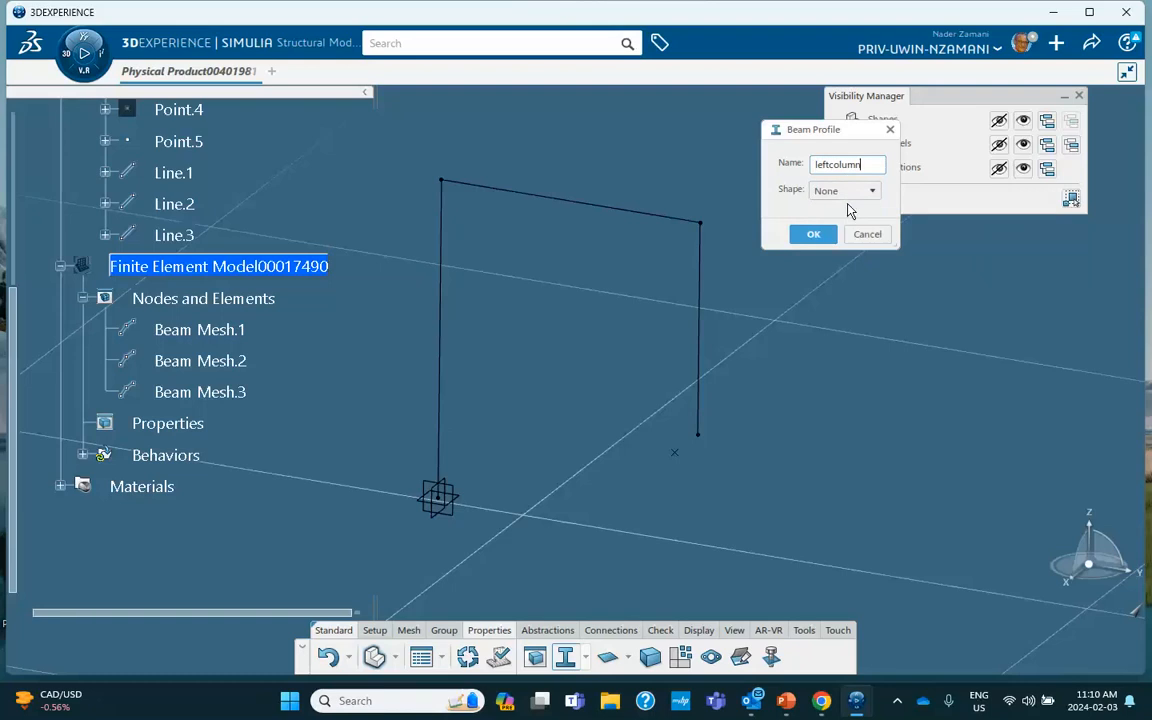
click(847, 191)
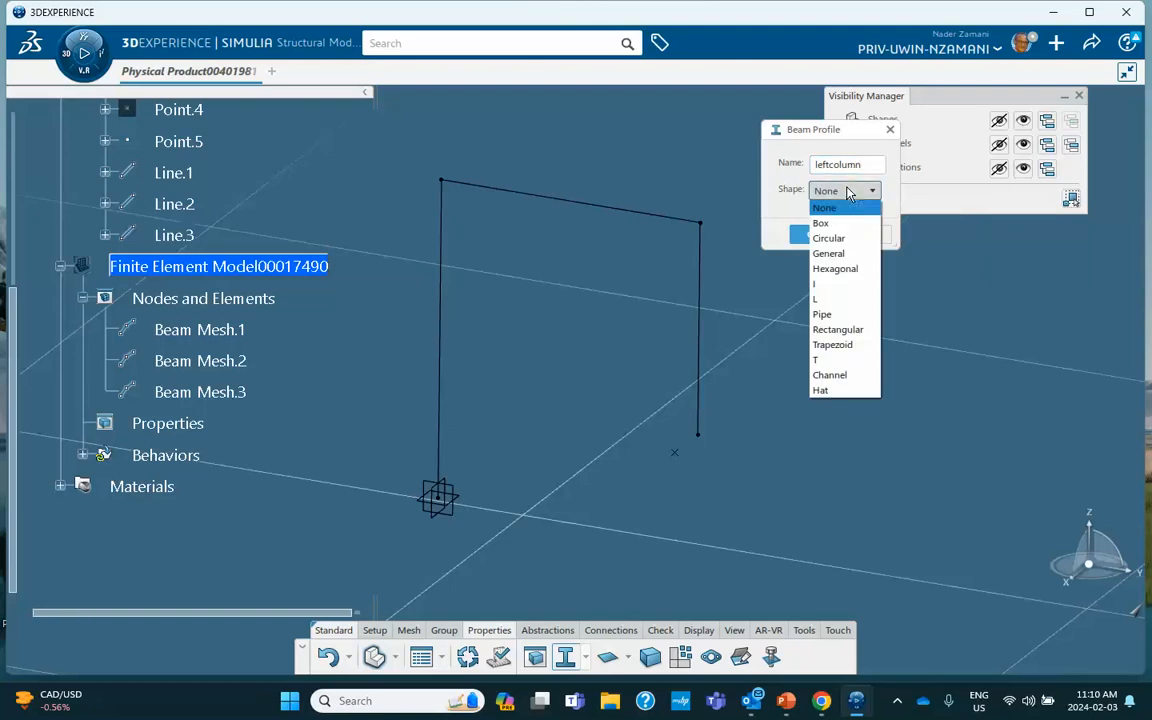
click(838, 329)
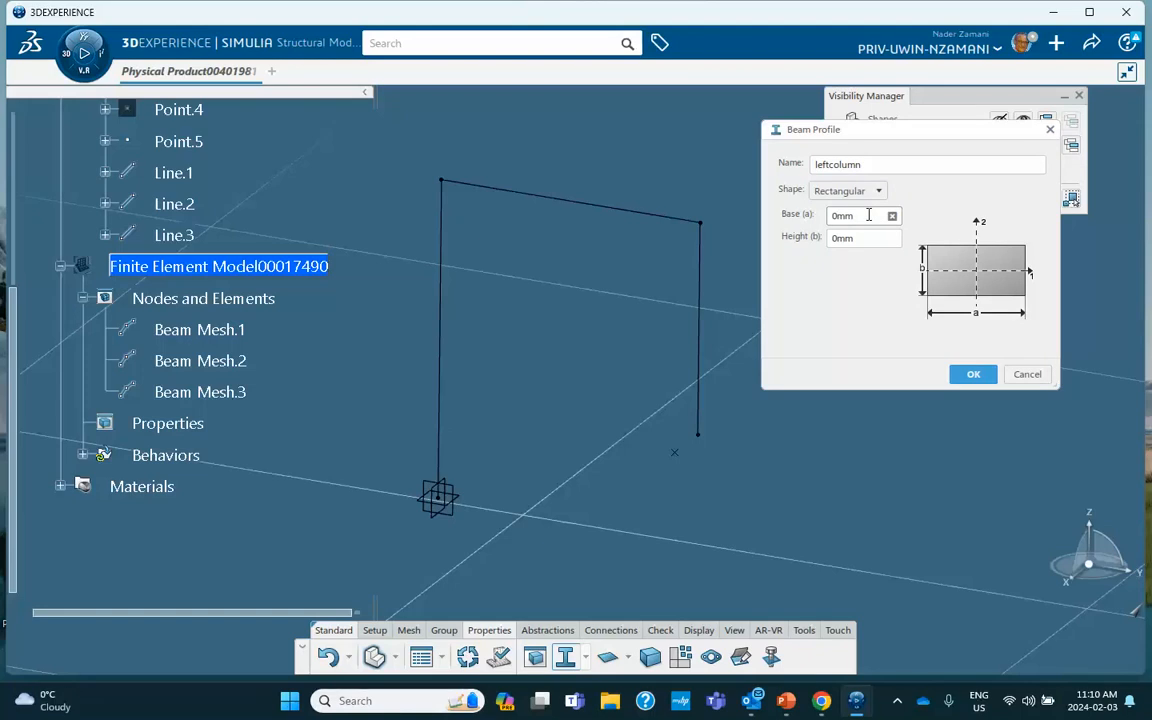
Step: Set the leftcolumn profile's base and height to 150 mm each, and expand the Behaviors branch of the model tree
drag(868, 215, 829, 217)
key(BackSpace)
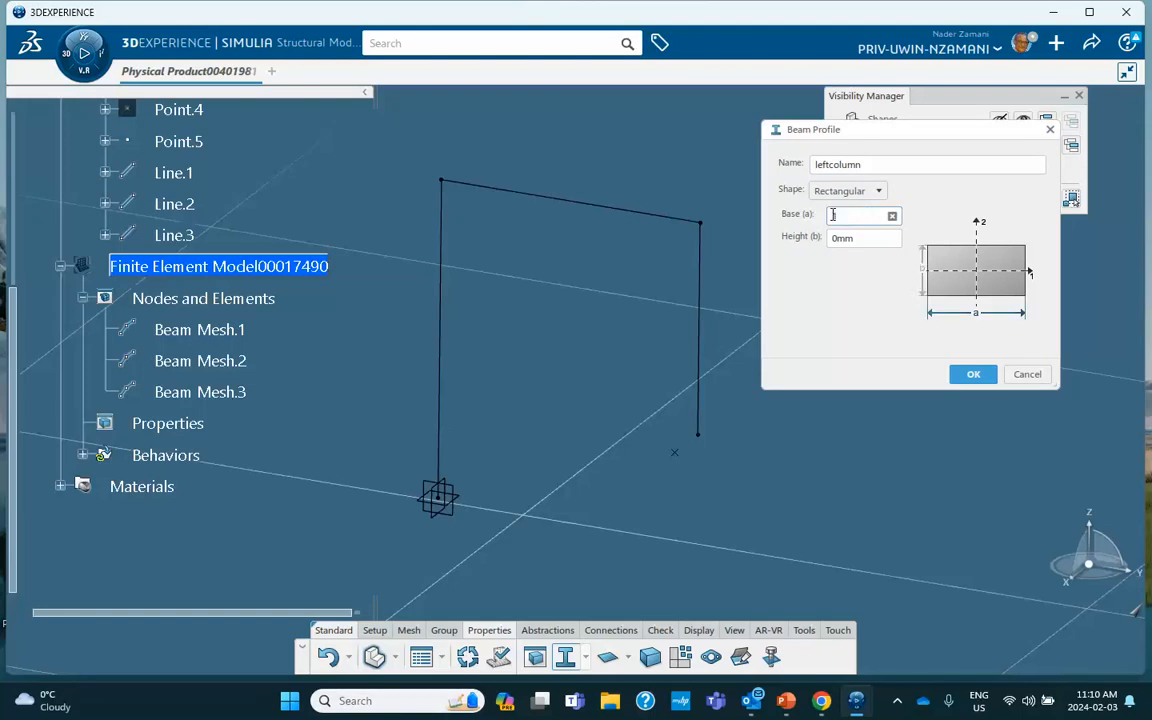
text(150)
double_click(857, 237)
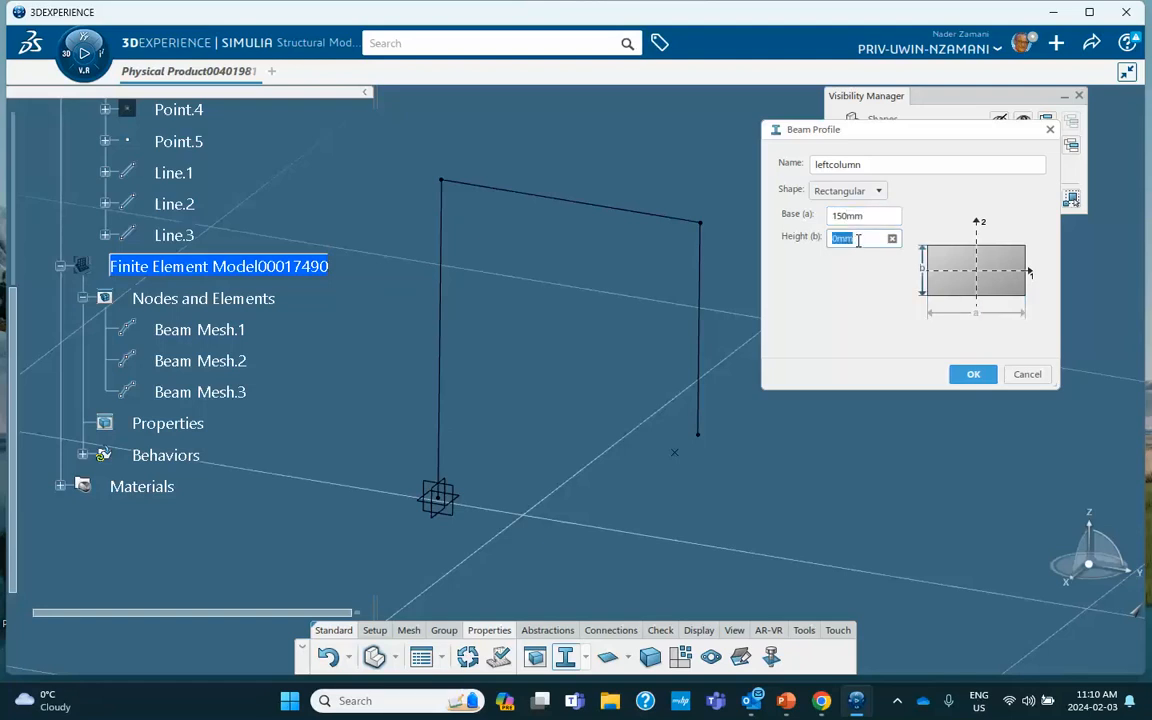
text(150)
click(973, 375)
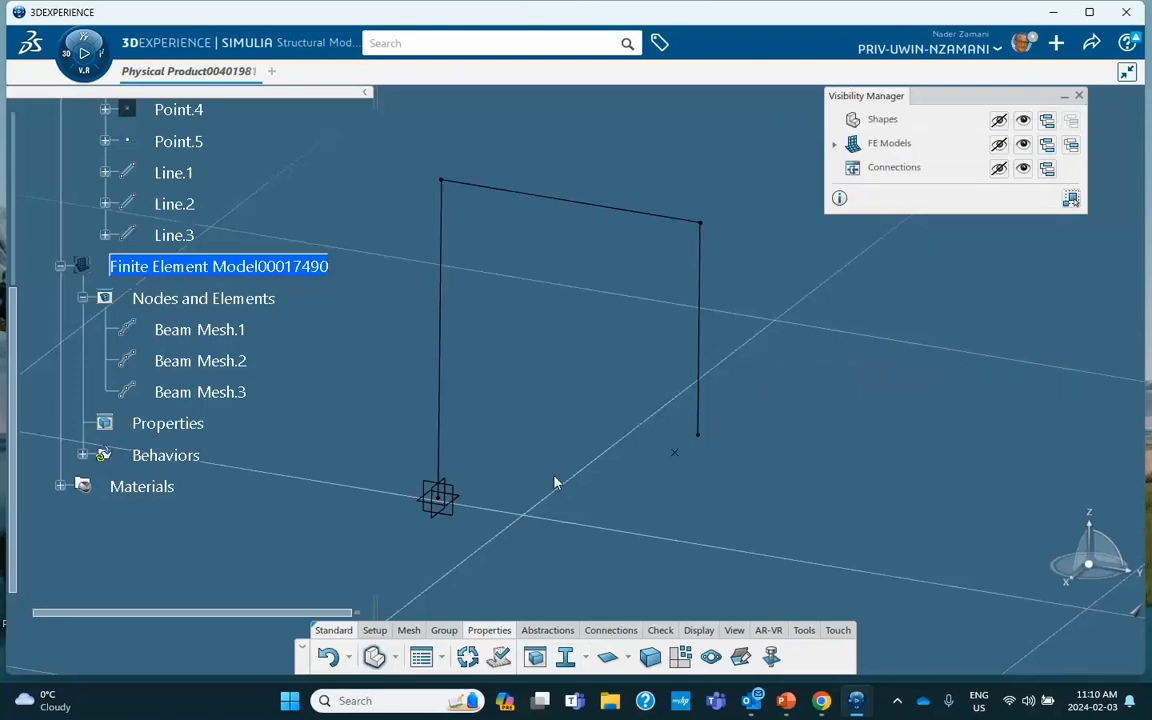
click(84, 456)
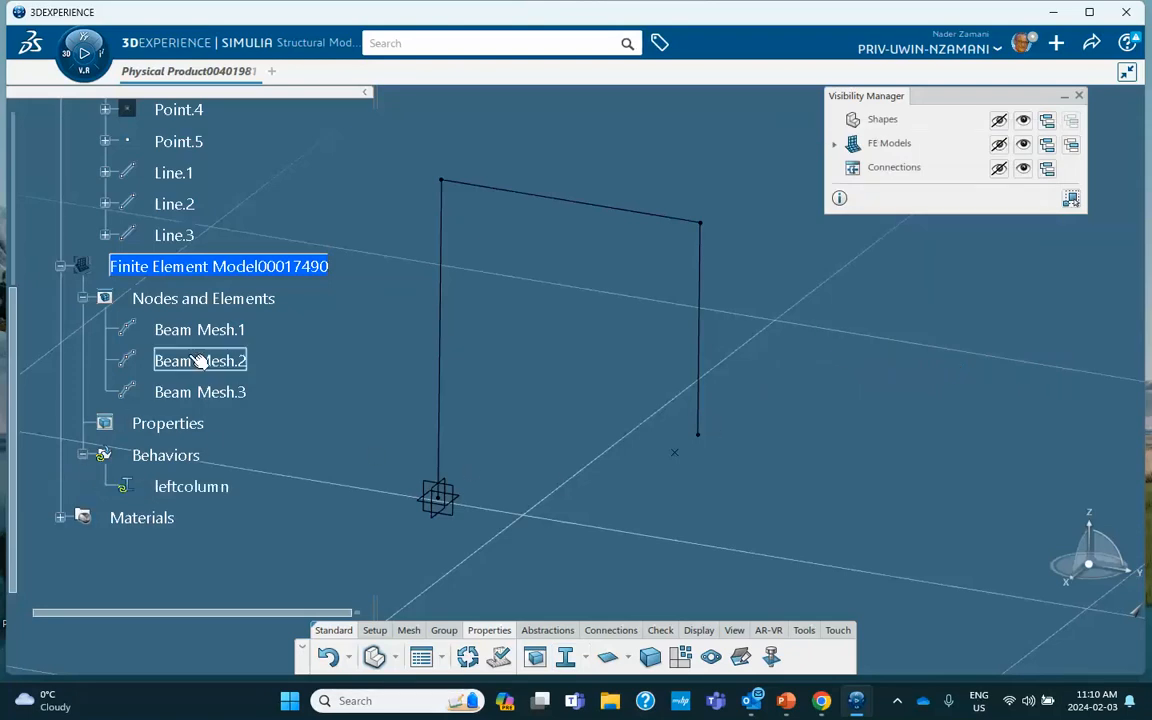
scroll(201, 362, down, 1)
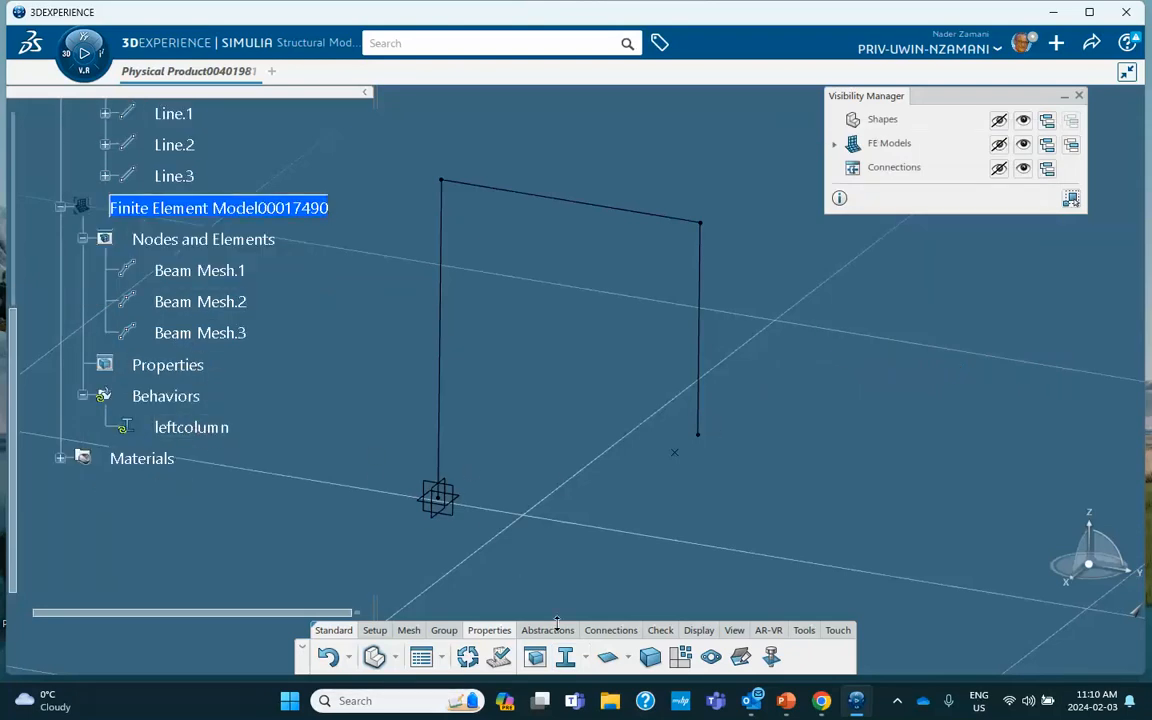
Step: Create a second beam profile named rightcolumn with a rectangular shape
click(565, 656)
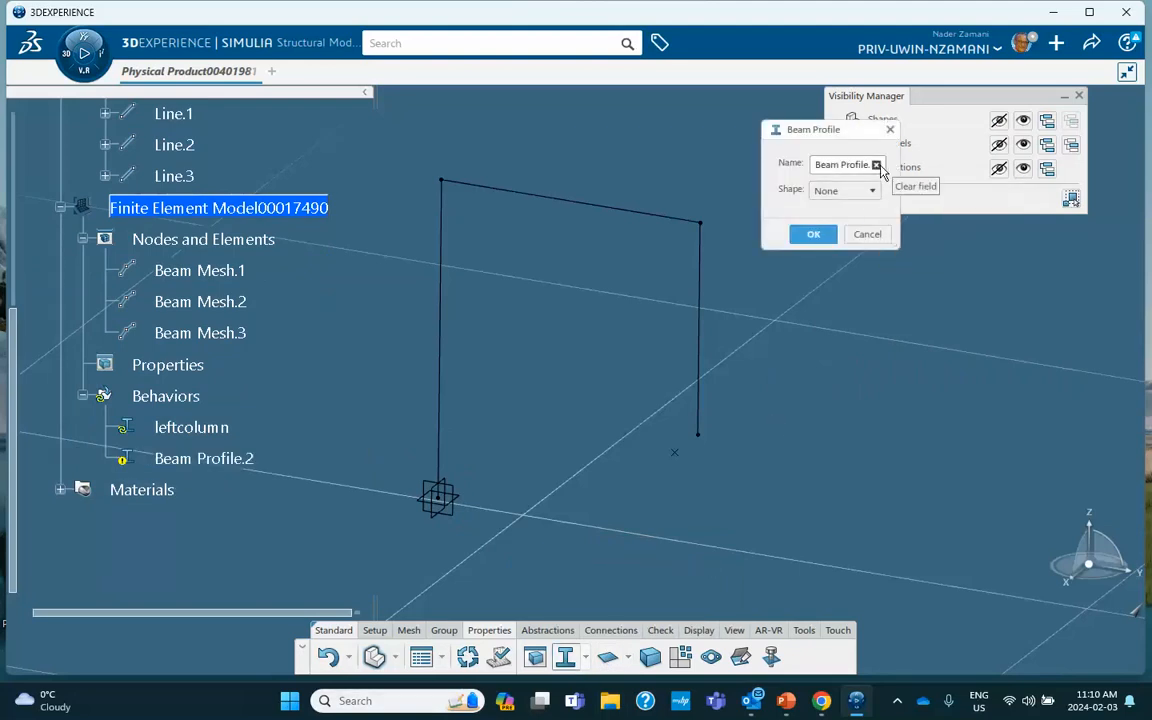
click(875, 165)
text(ri)
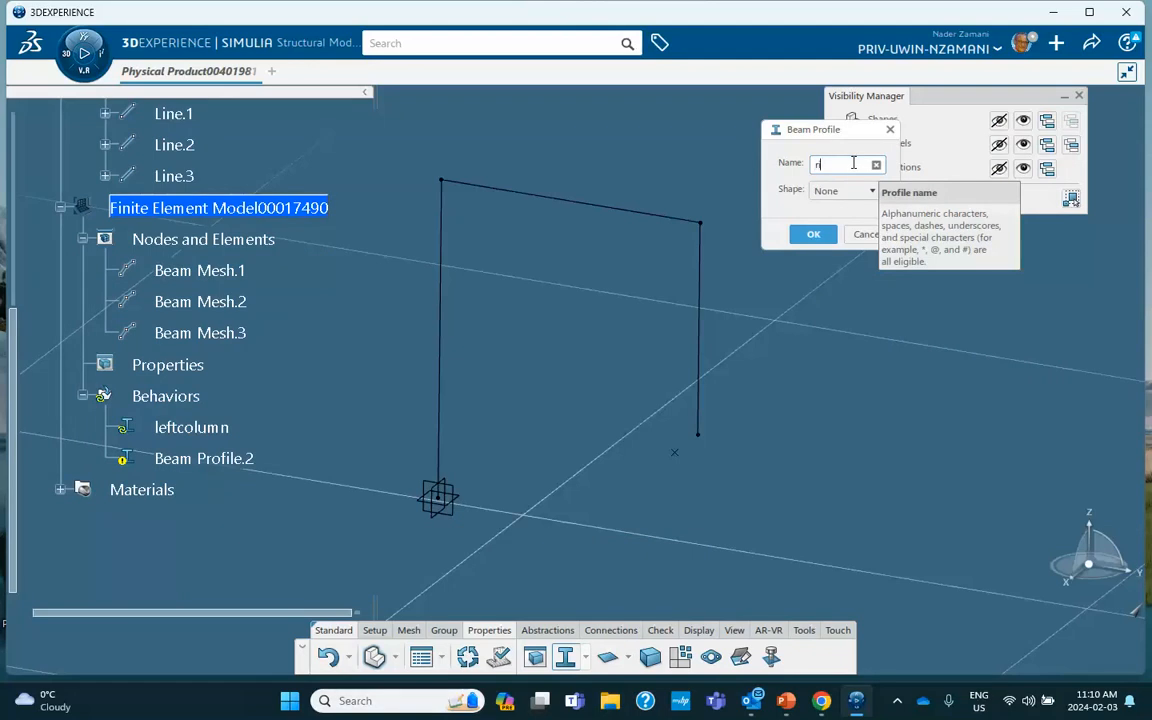
text(ghtcolumn)
click(872, 190)
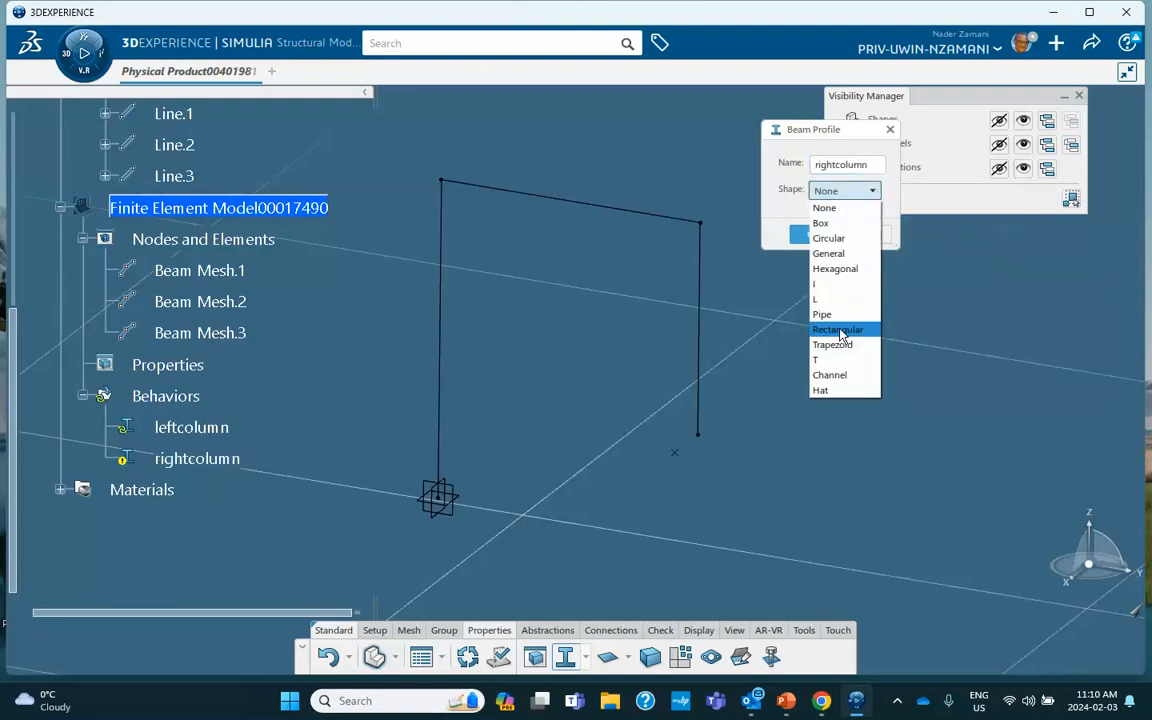
click(840, 327)
Step: Set the rightcolumn profile's base and height to 225 mm each
double_click(869, 216)
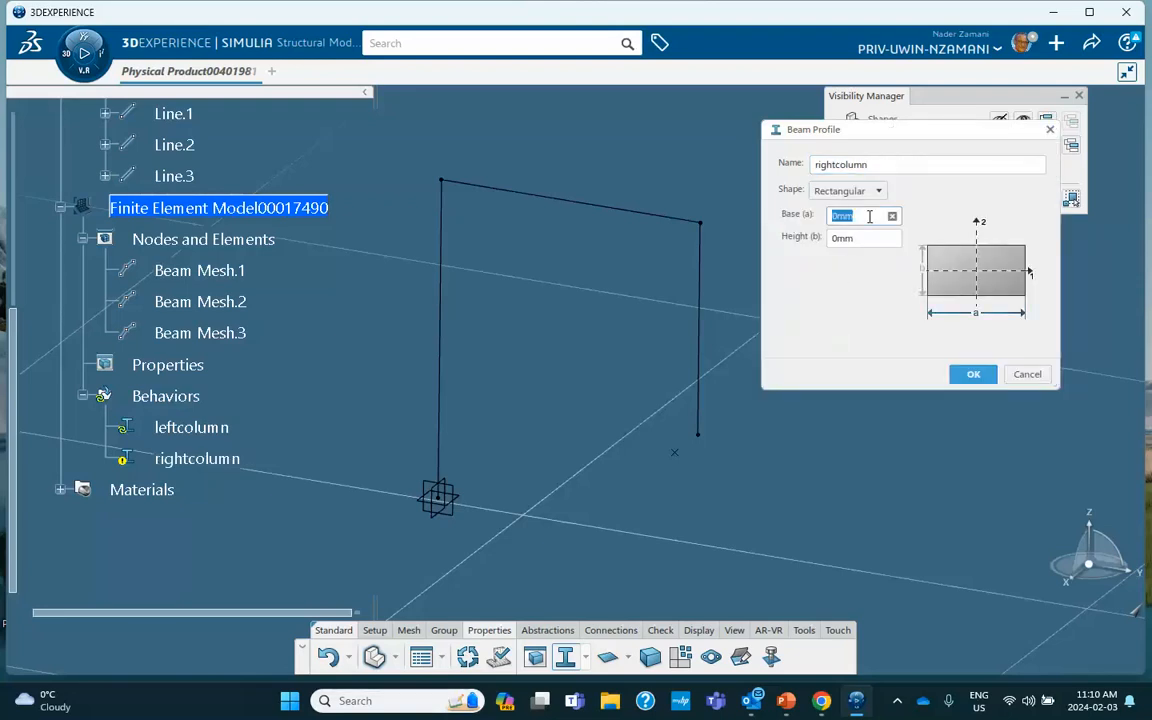
text(225)
double_click(858, 237)
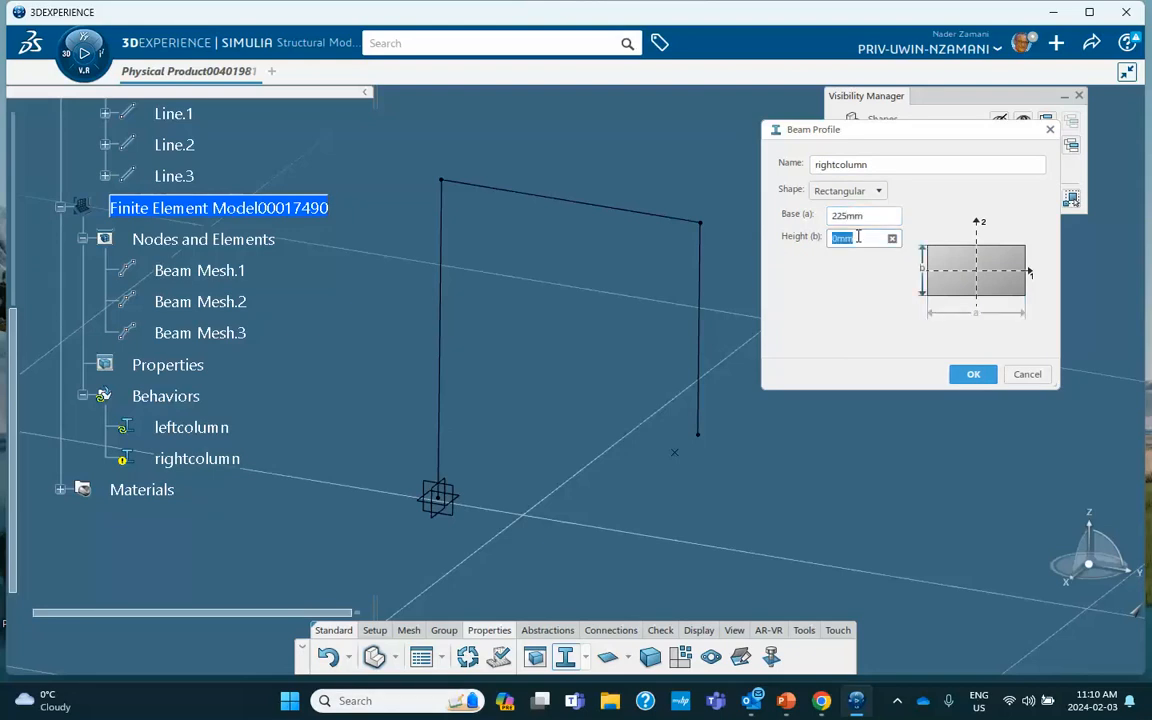
text(225)
click(972, 374)
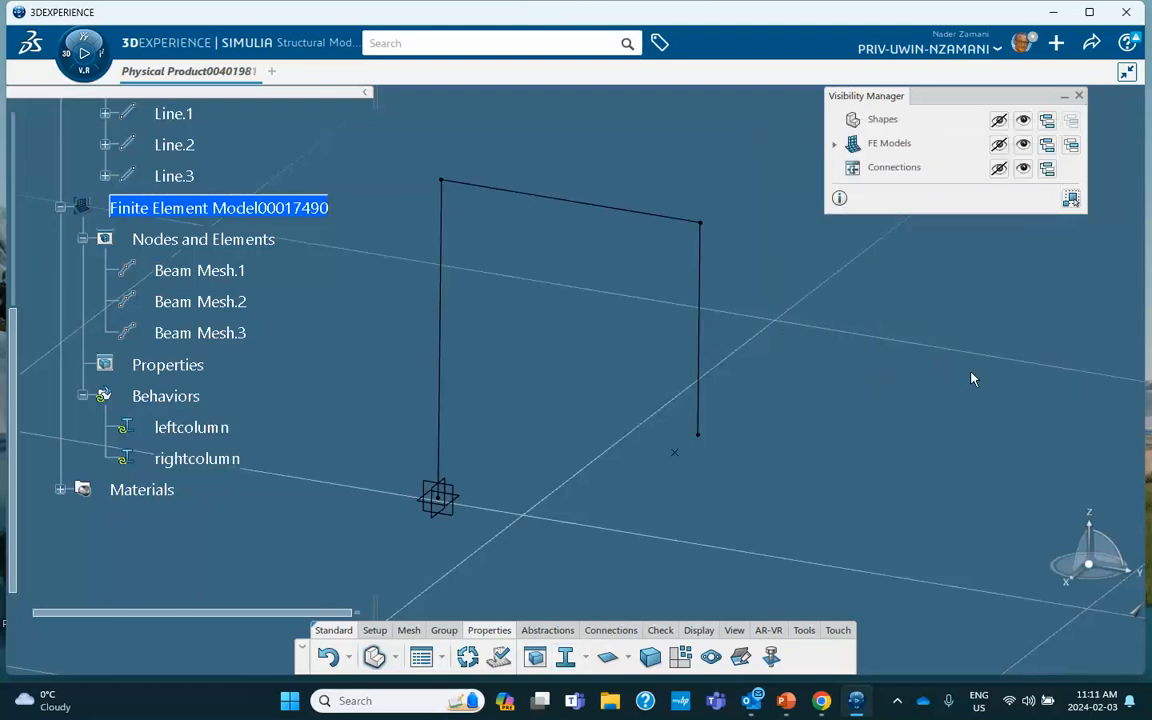
Step: Create a third beam profile named topbeam with a rectangular shape
click(566, 662)
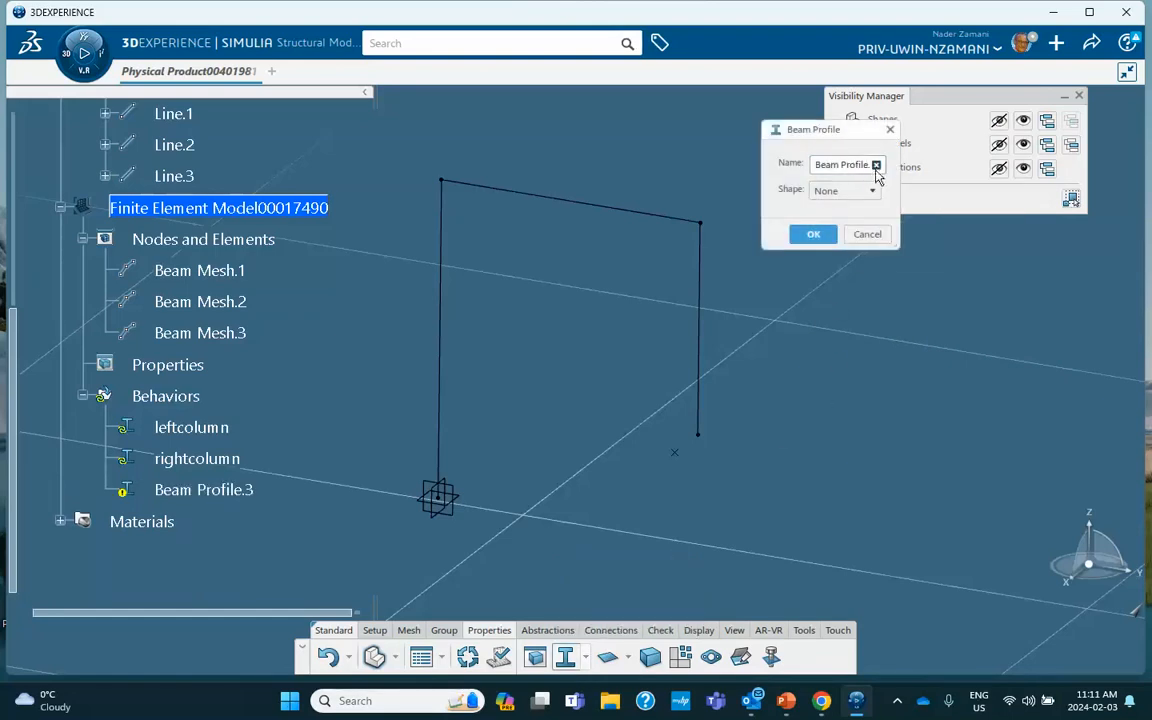
click(876, 166)
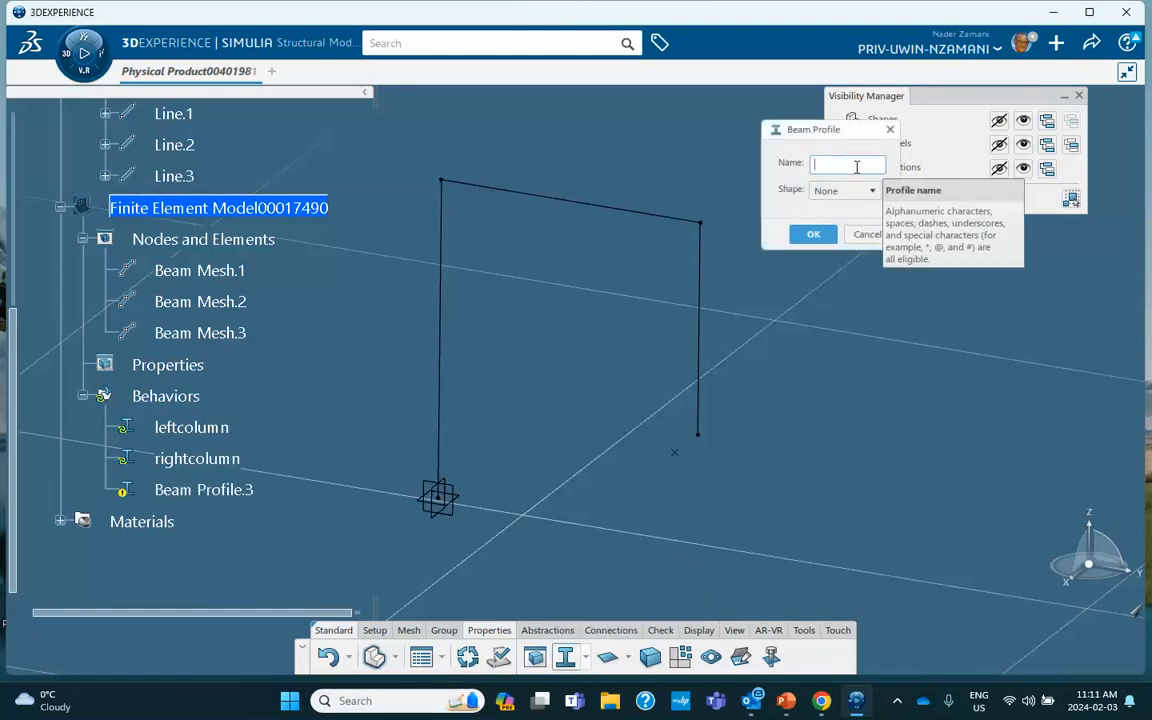
text(beam)
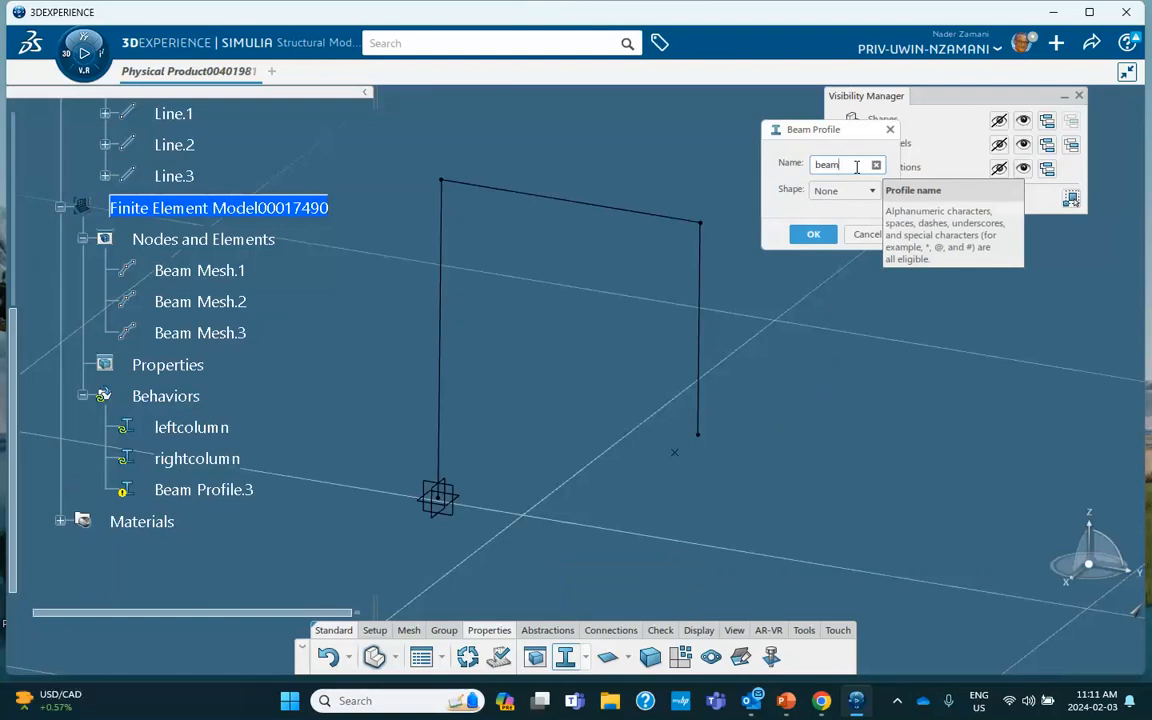
key(BackSpace)
key(BackSpace)
key(BackSpace)
key(BackSpace)
text(topbe)
click(868, 191)
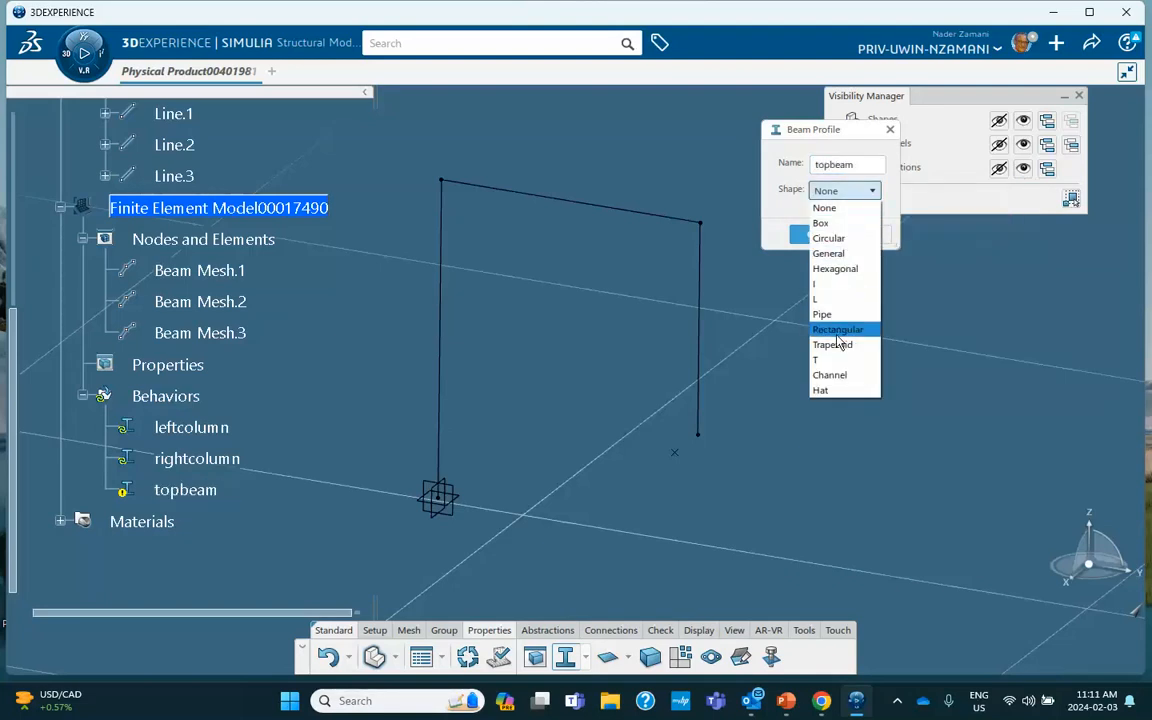
click(836, 329)
Step: Set the topbeam profile's base and height to 100 mm each, and update the finite element model
double_click(859, 217)
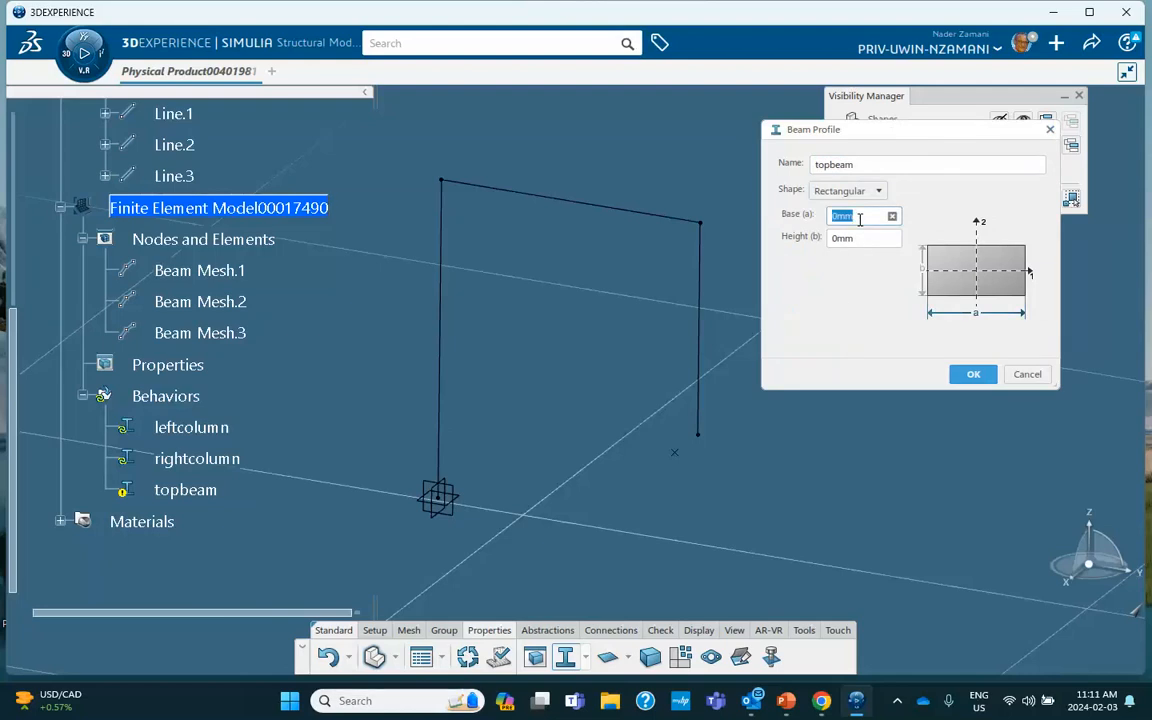
text(100)
click(860, 238)
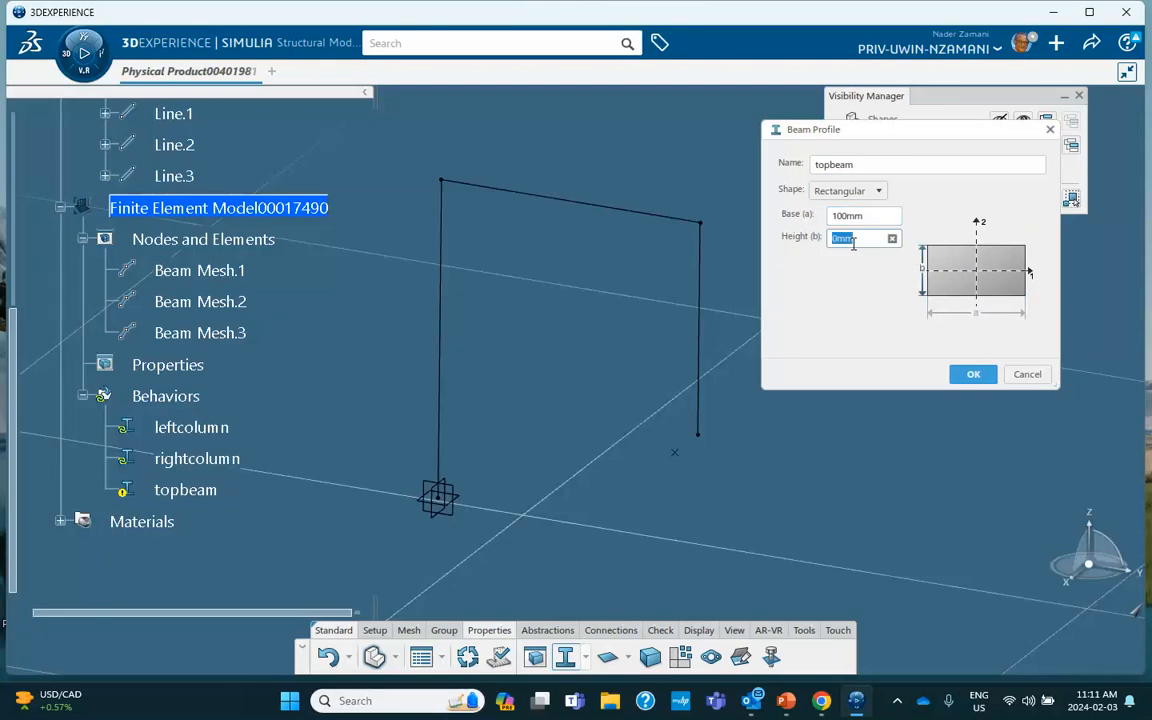
text(100)
click(985, 374)
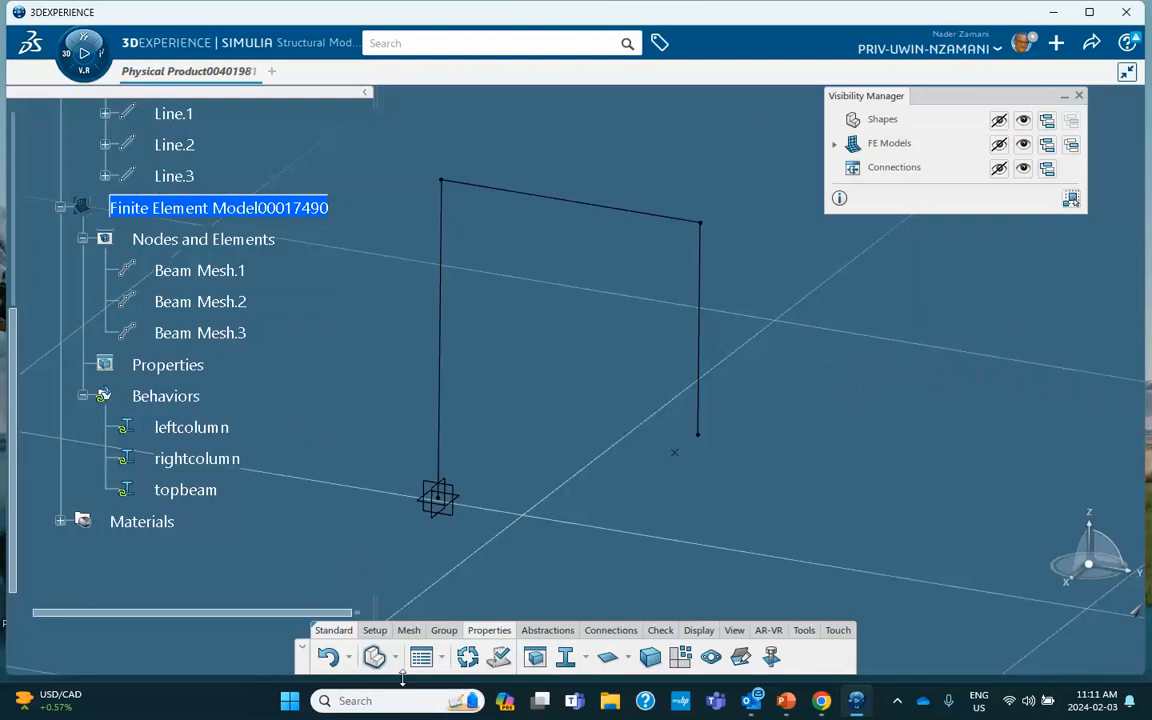
click(467, 656)
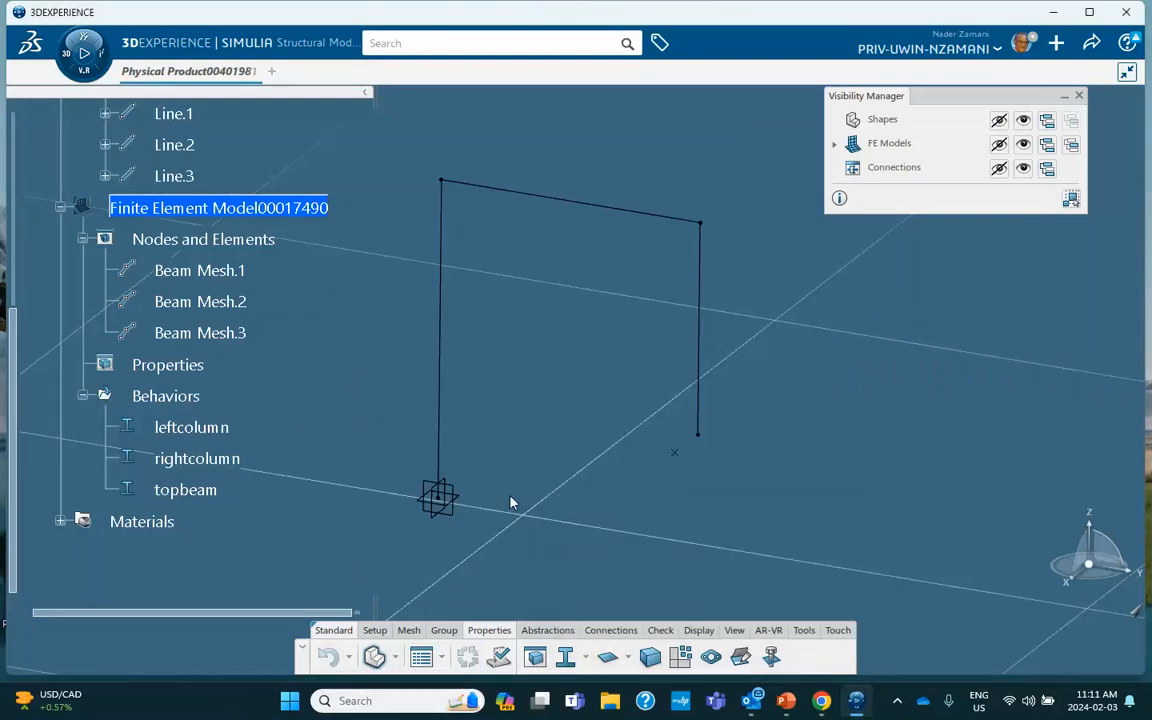
Step: Start a new beam section and name it left column
click(586, 658)
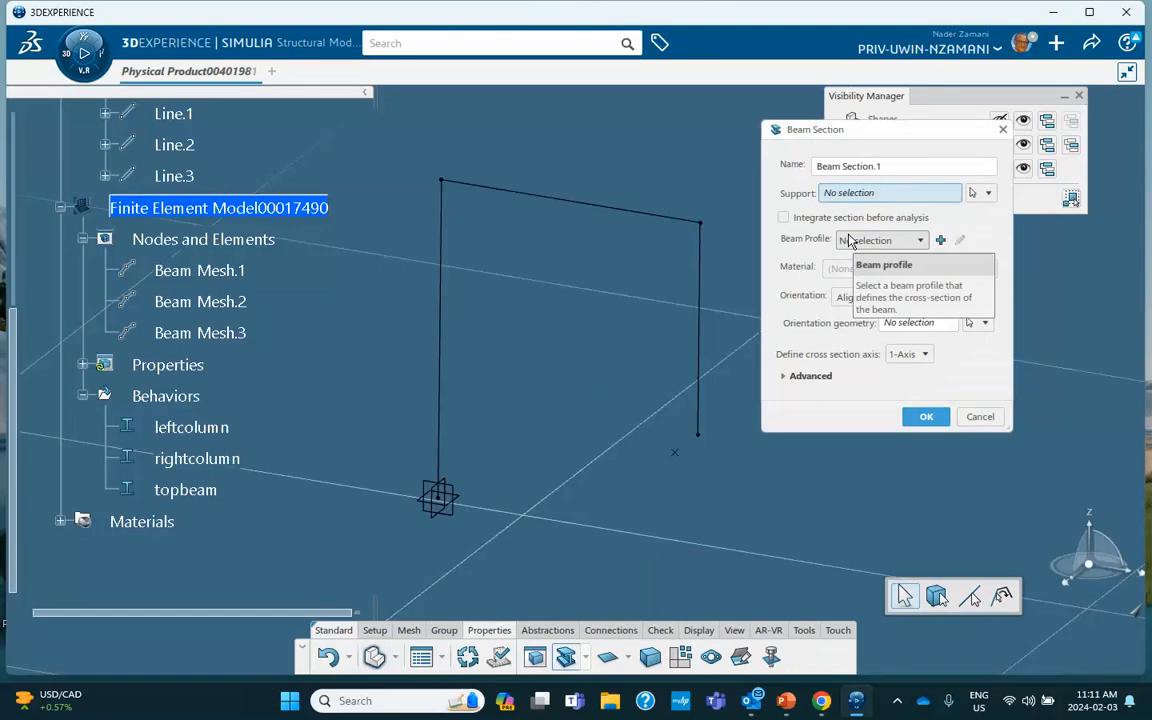
triple_click(882, 166)
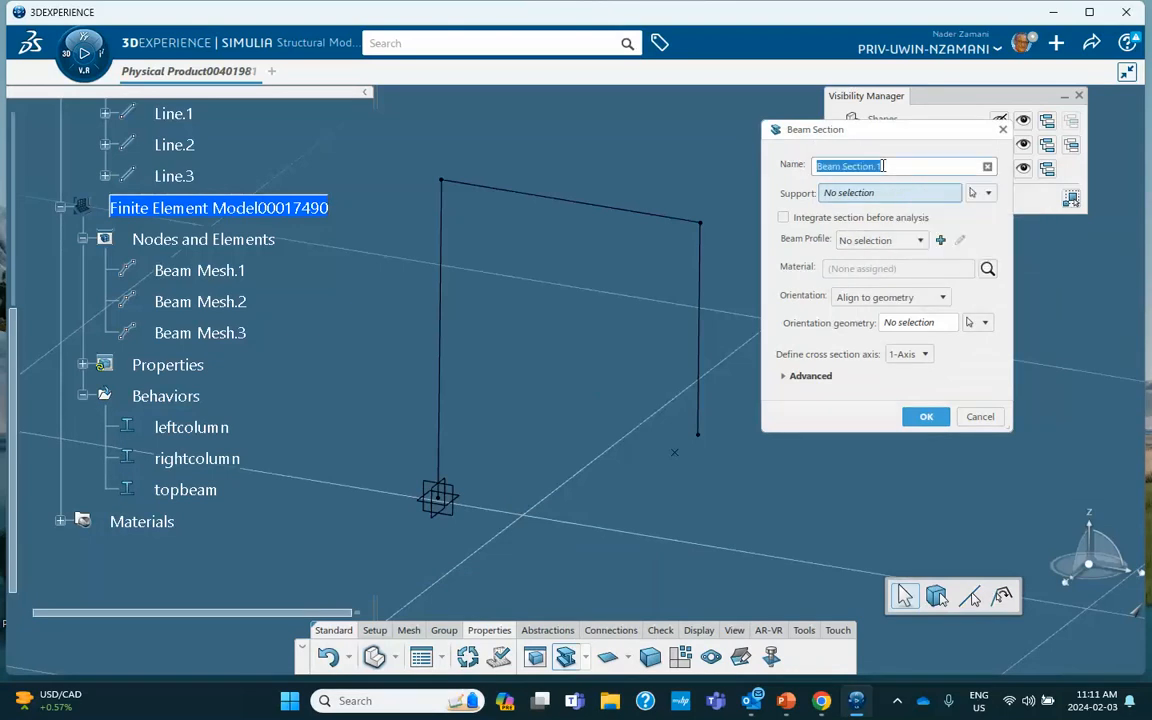
text(left)
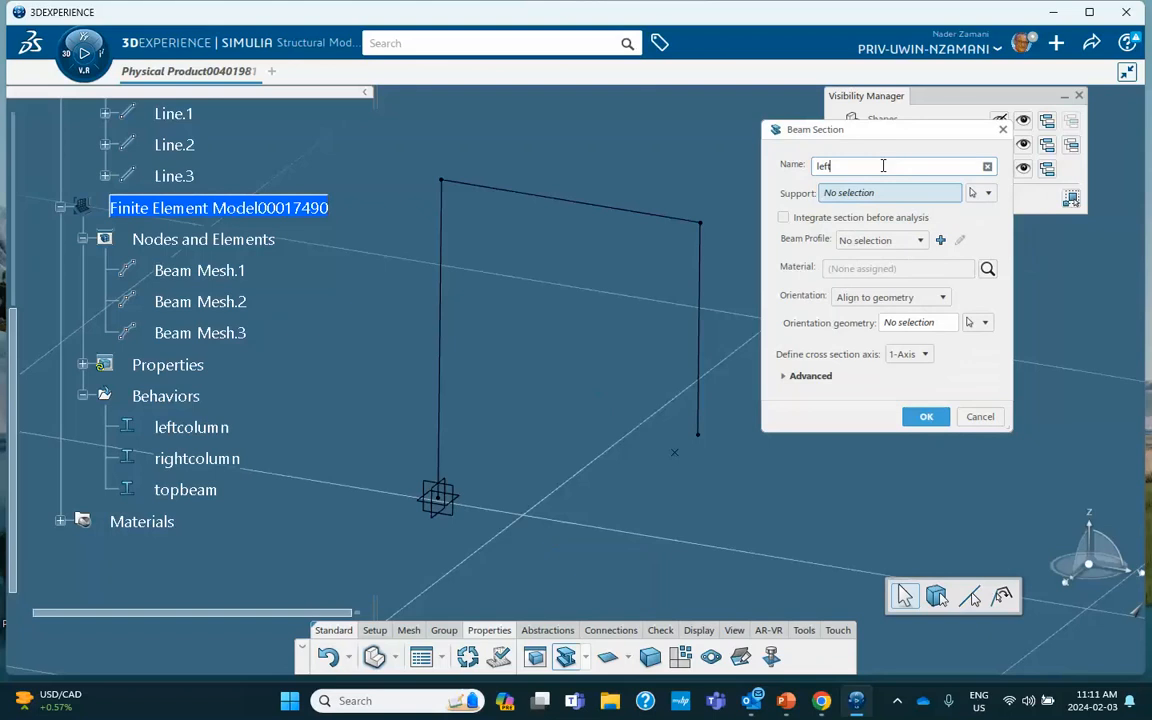
text( colum)
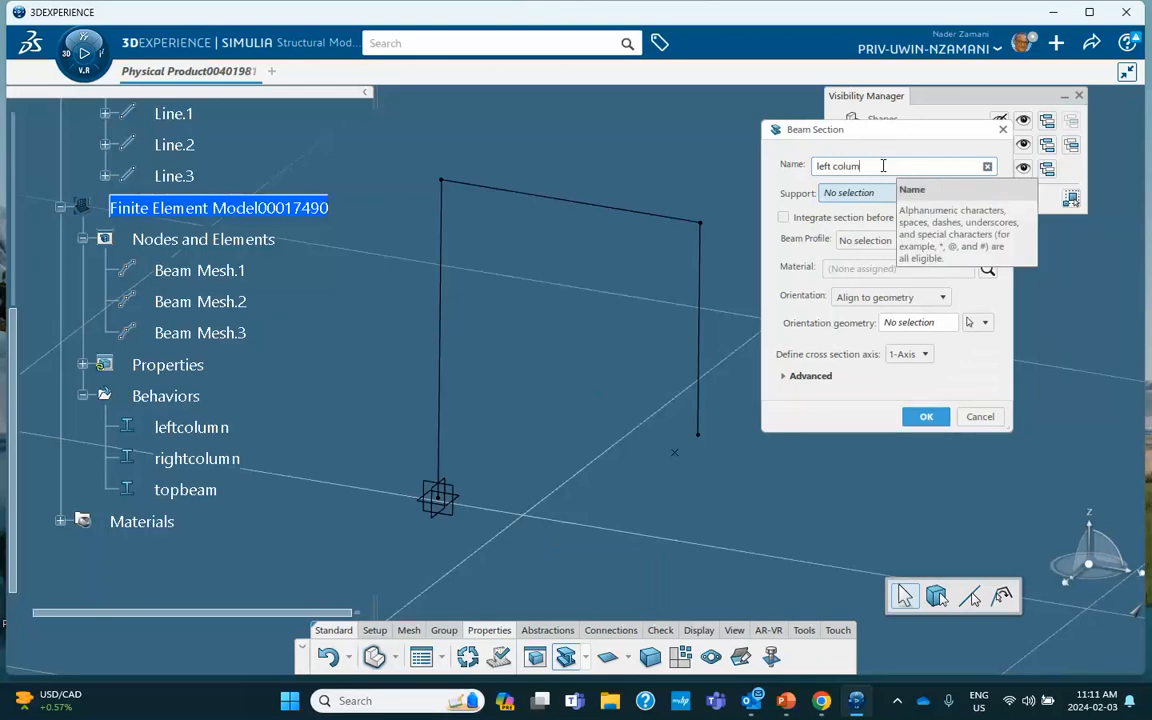
text(n)
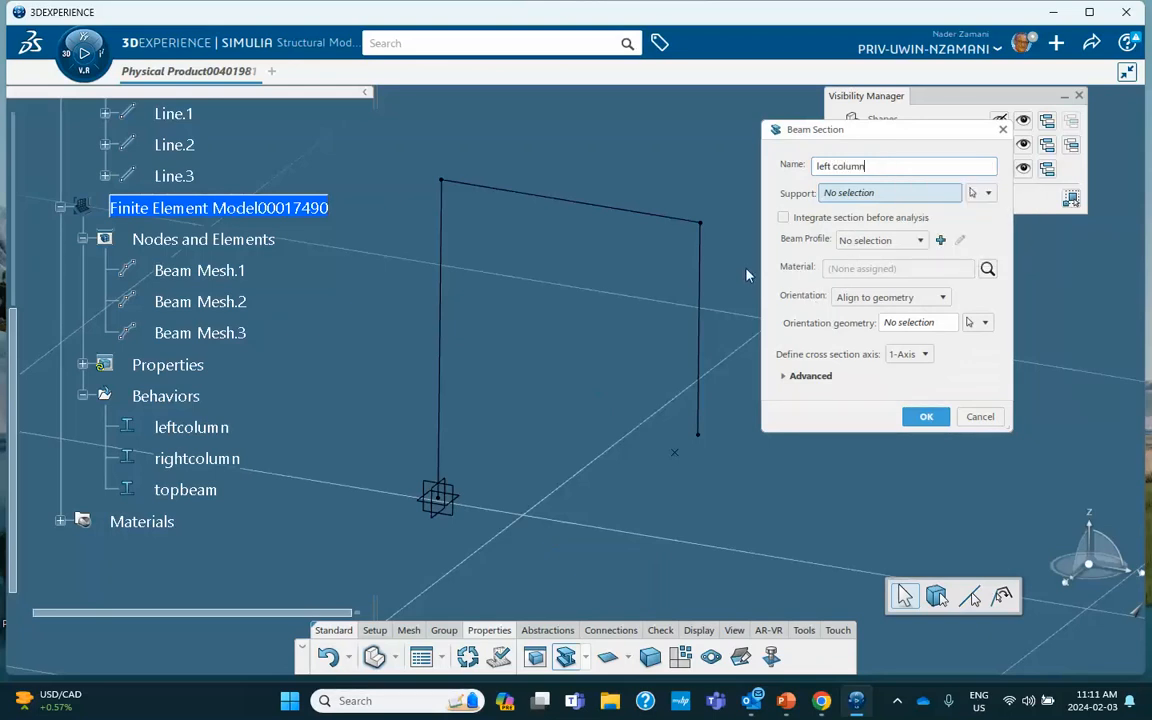
Step: Assign the left column section to Line.1 with the leftcolumn profile, orient it to the isolated point, and expand the Properties node
click(446, 316)
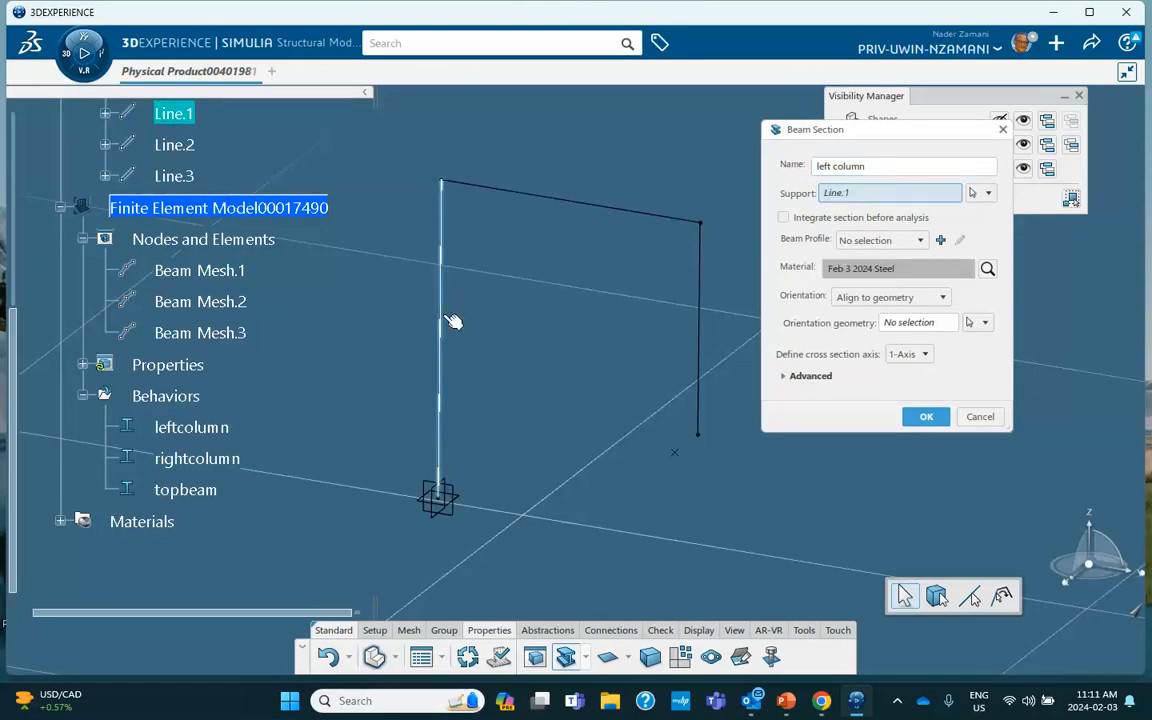
click(919, 240)
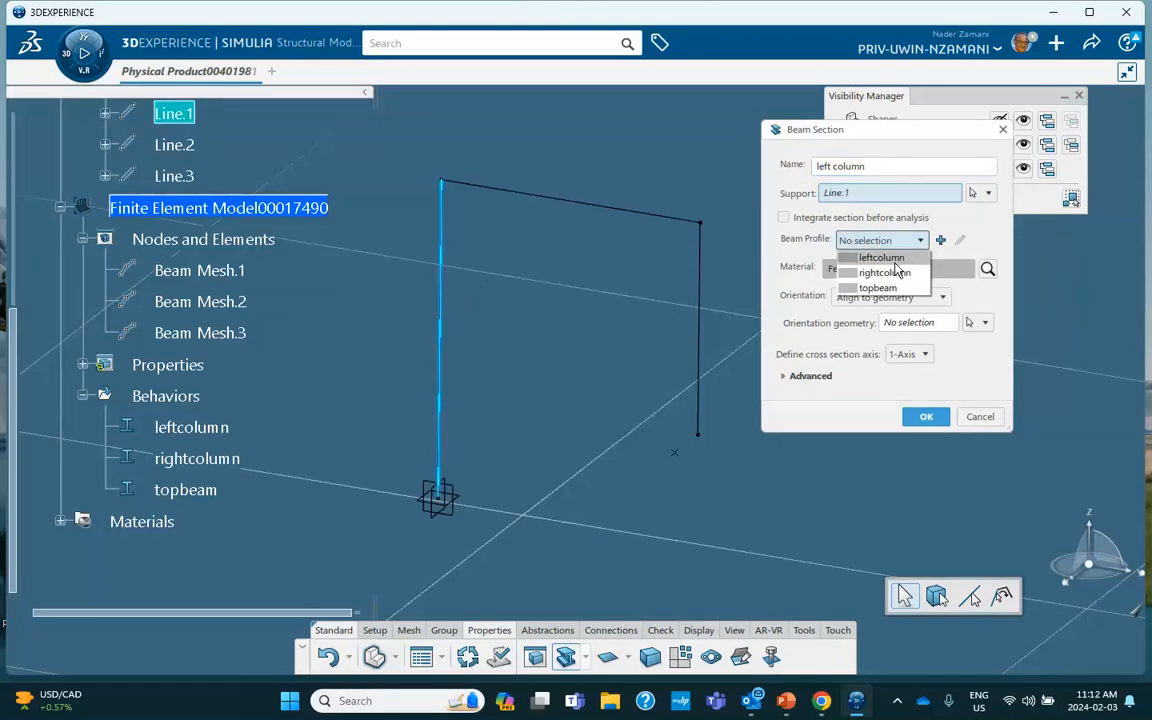
click(881, 257)
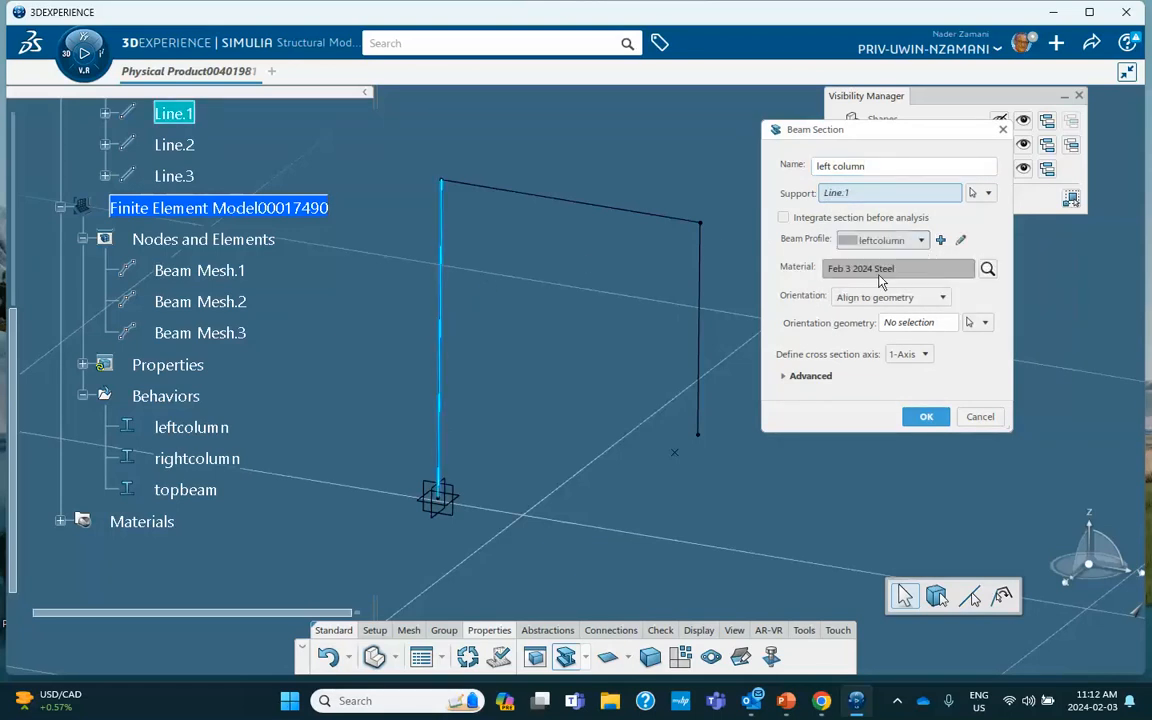
click(899, 330)
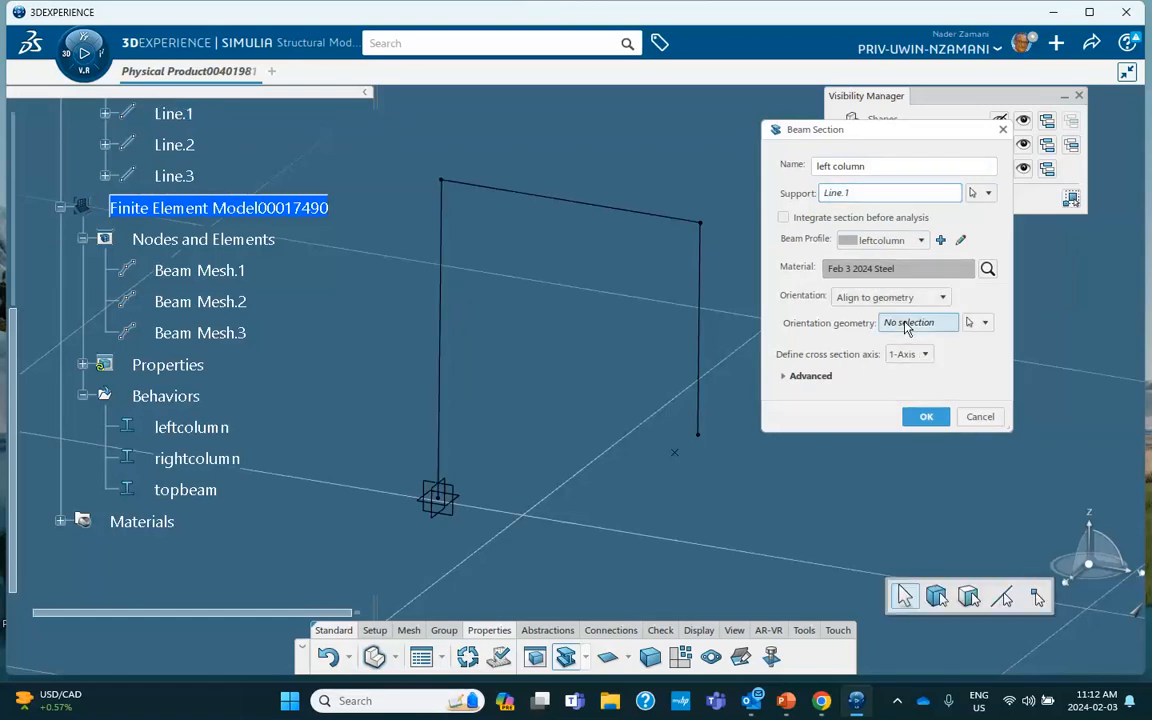
click(675, 453)
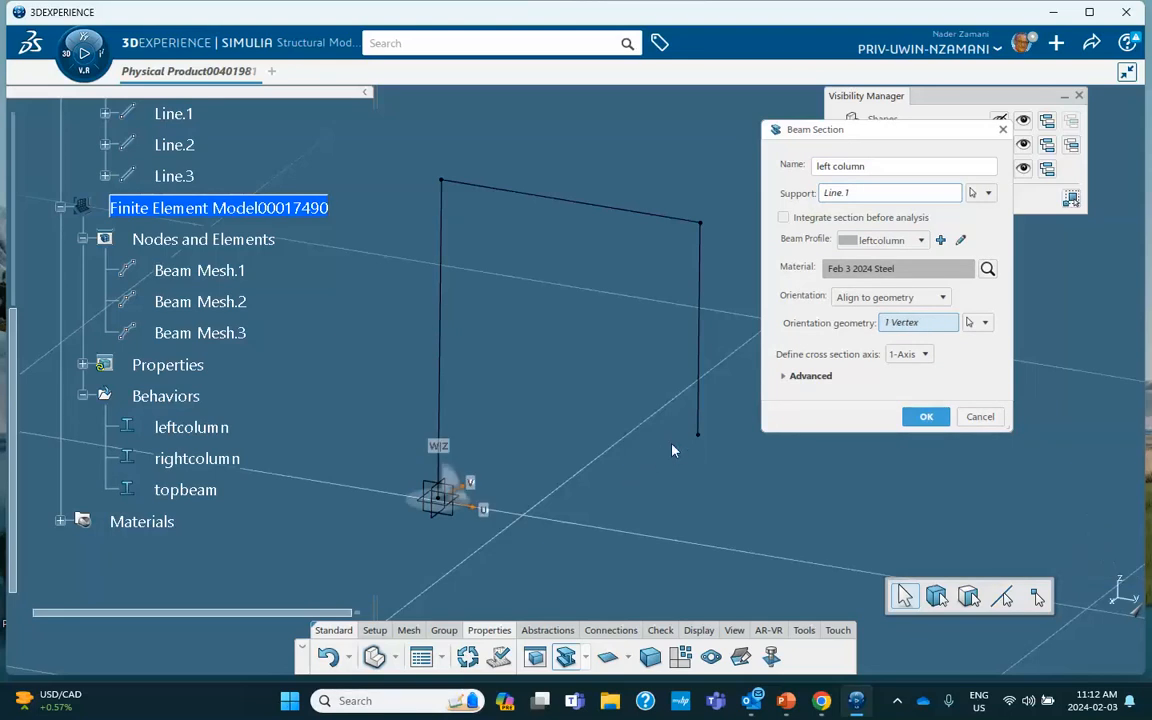
click(925, 419)
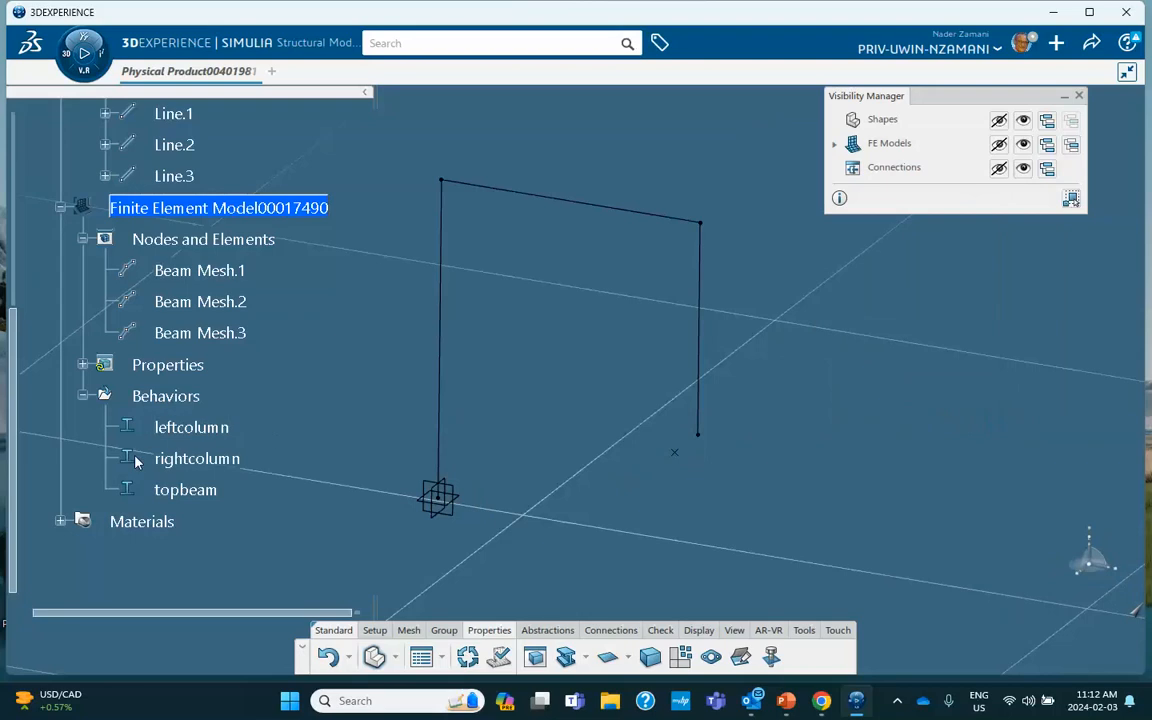
scroll(115, 428, down, 3)
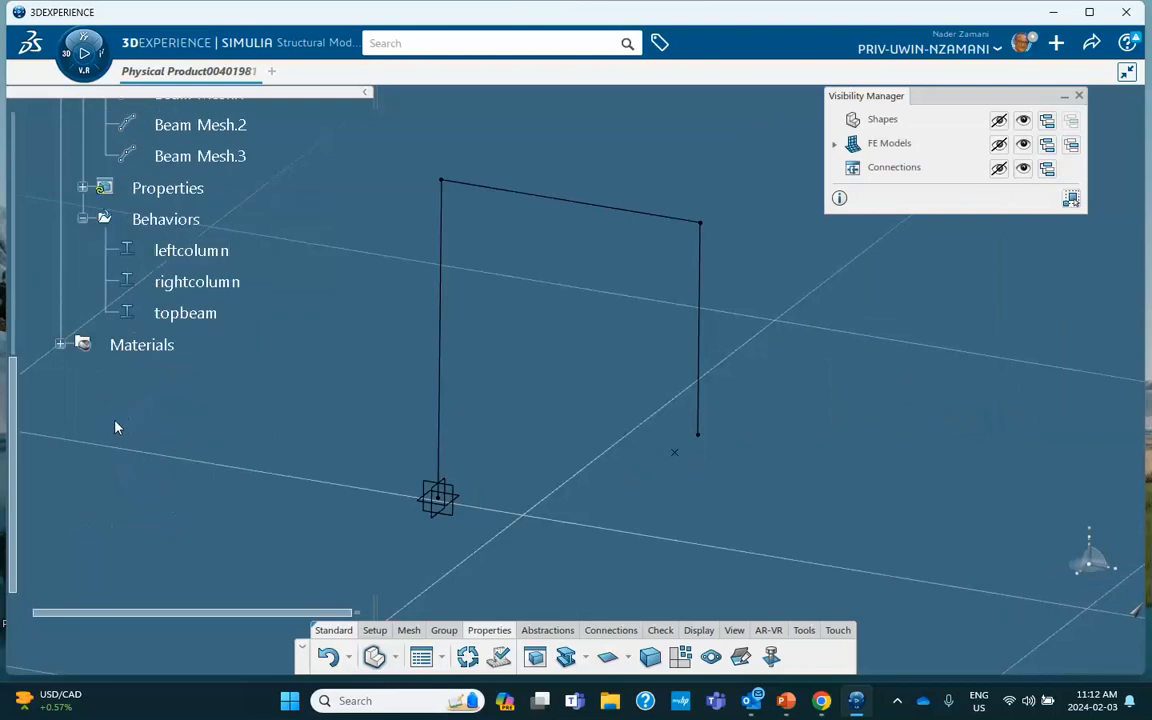
click(82, 188)
click(191, 281)
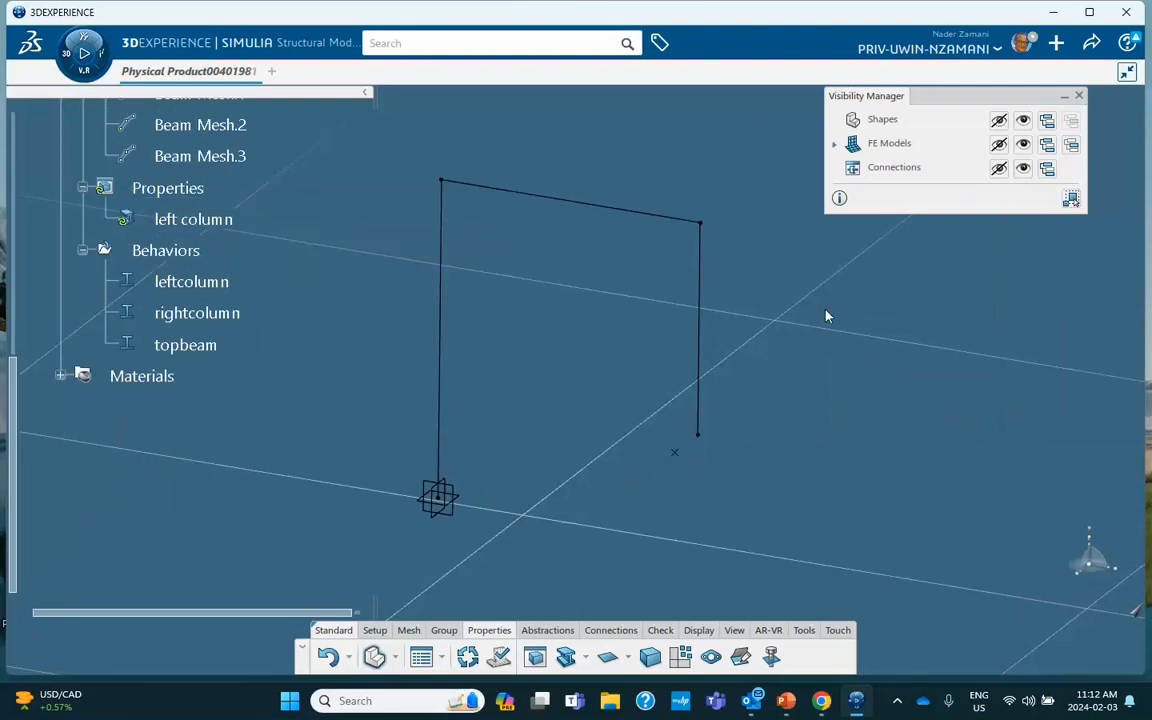
Step: Create a new beam section supported by Line.3, the frame's right vertical member, and name it right column
click(565, 656)
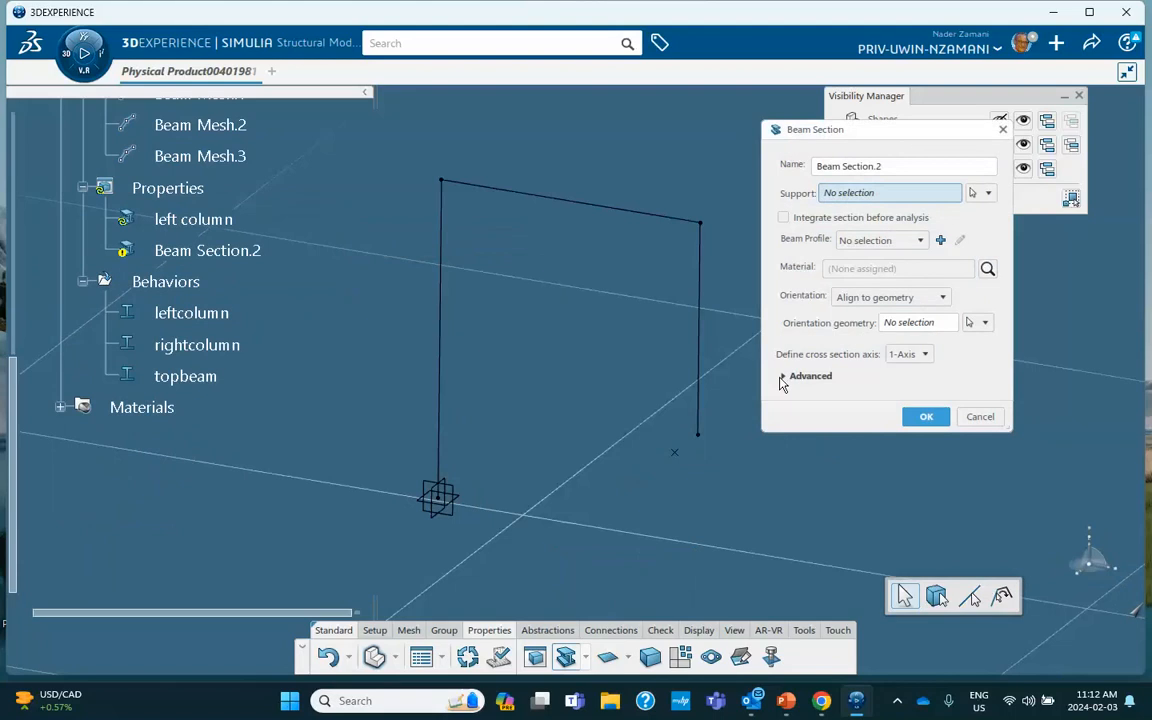
click(699, 330)
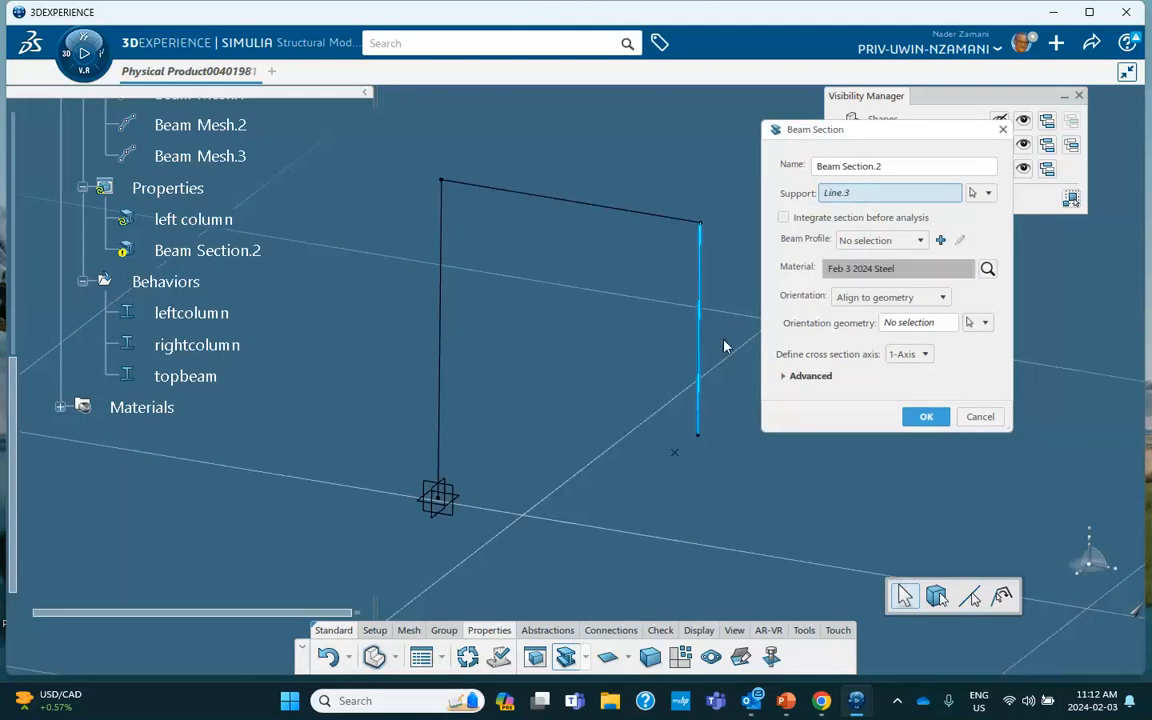
triple_click(882, 165)
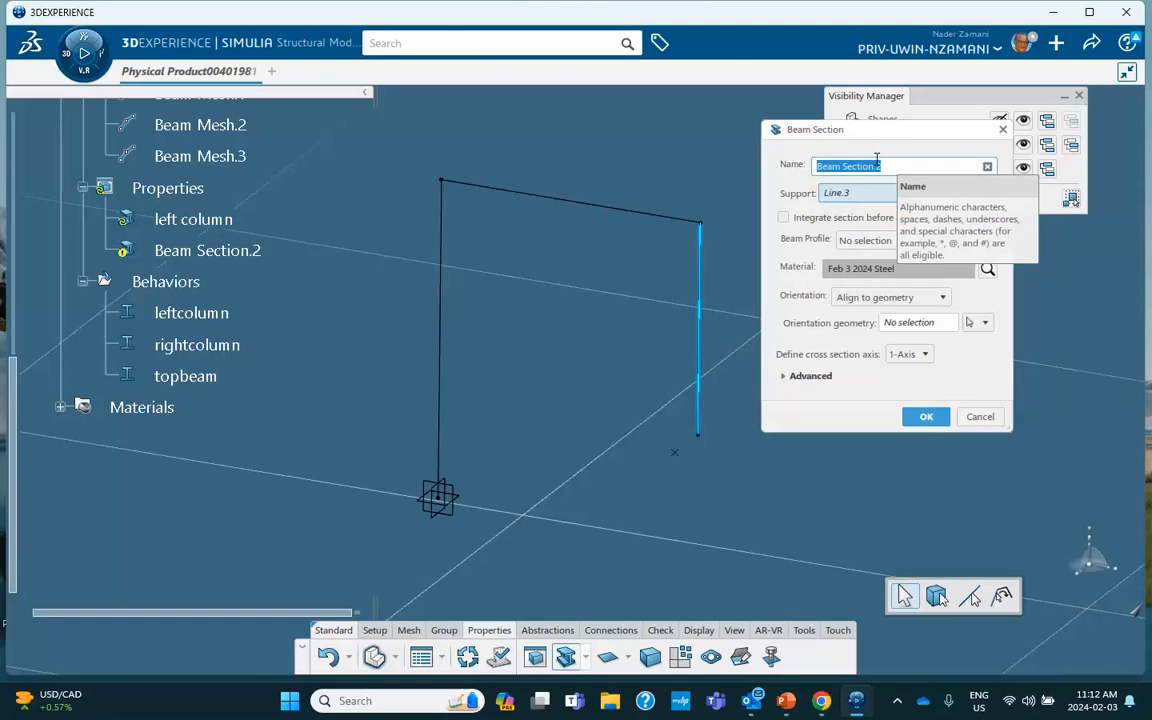
text(right column)
click(876, 194)
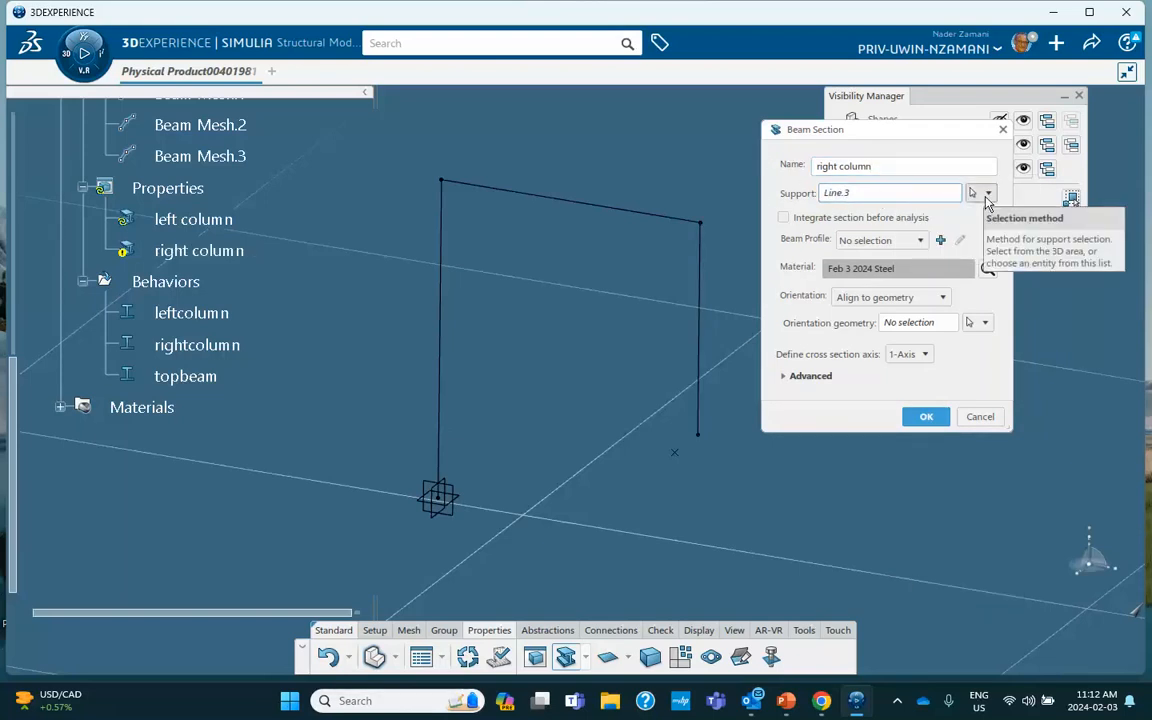
click(988, 193)
click(868, 203)
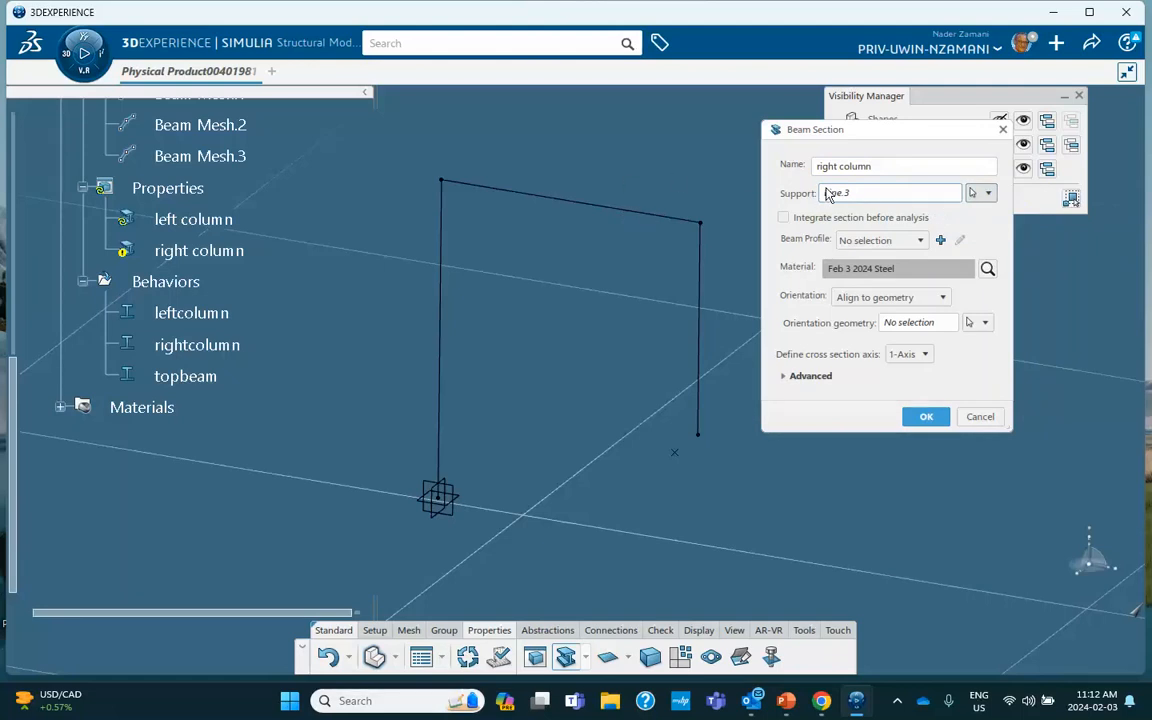
click(849, 194)
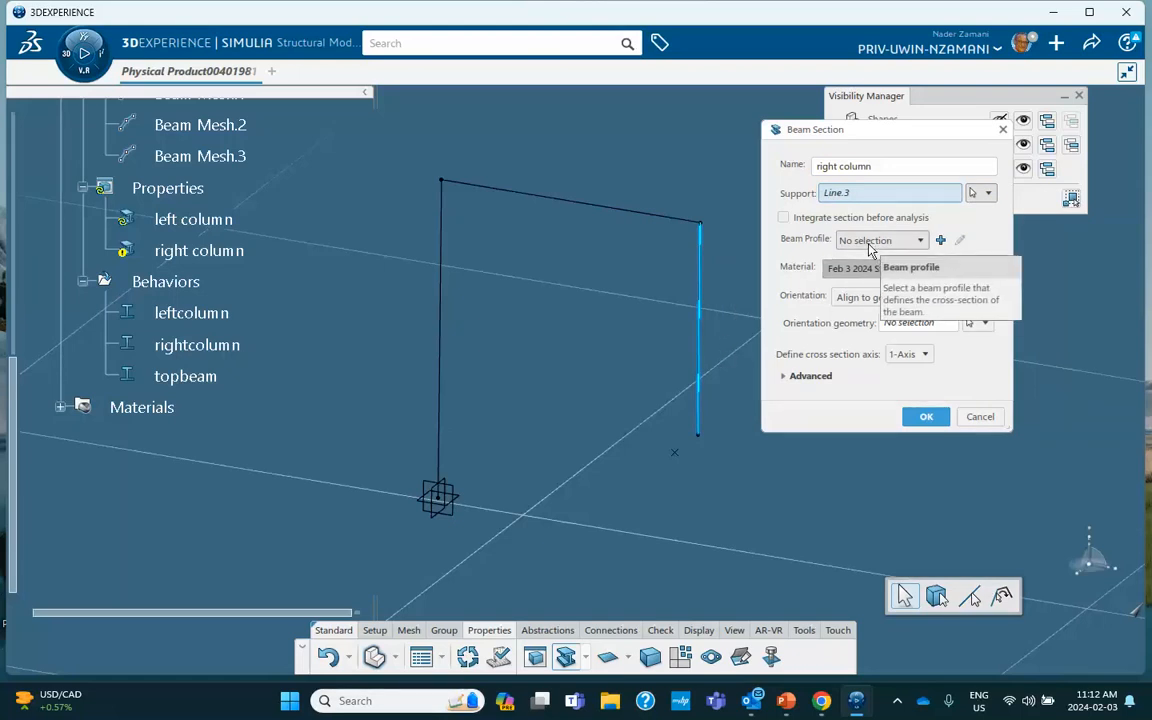
Step: Assign the rightcolumn profile to the right column section and orient it to the isolated point
click(880, 240)
click(885, 273)
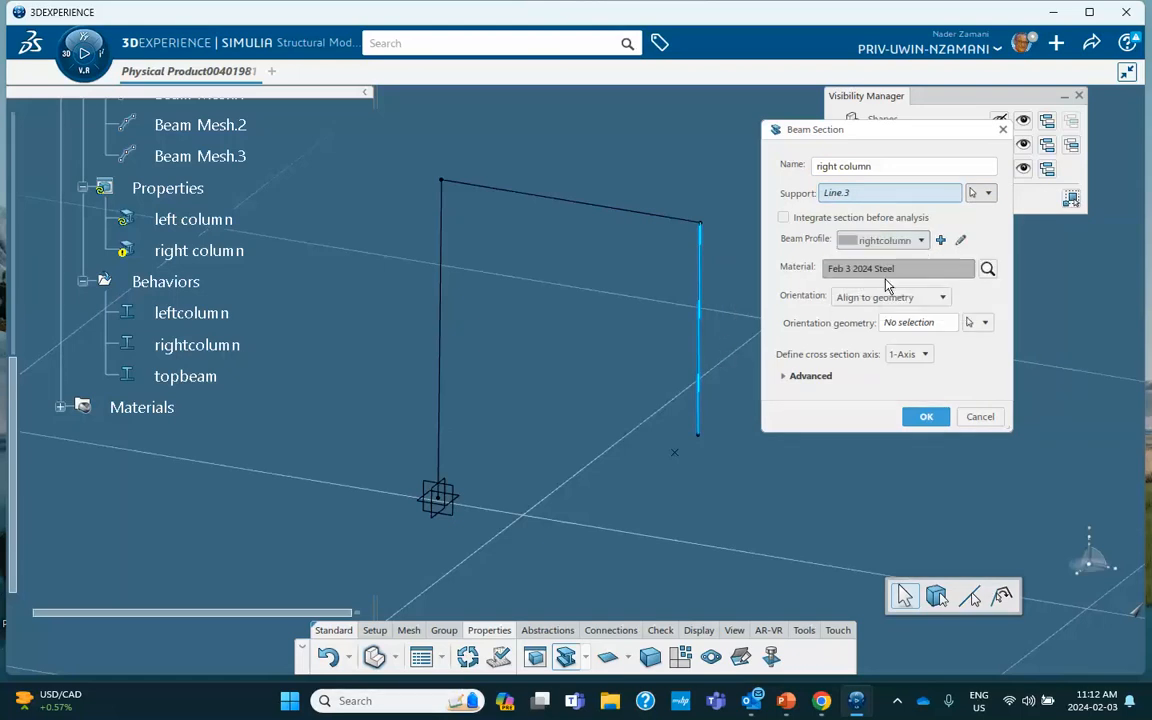
click(895, 322)
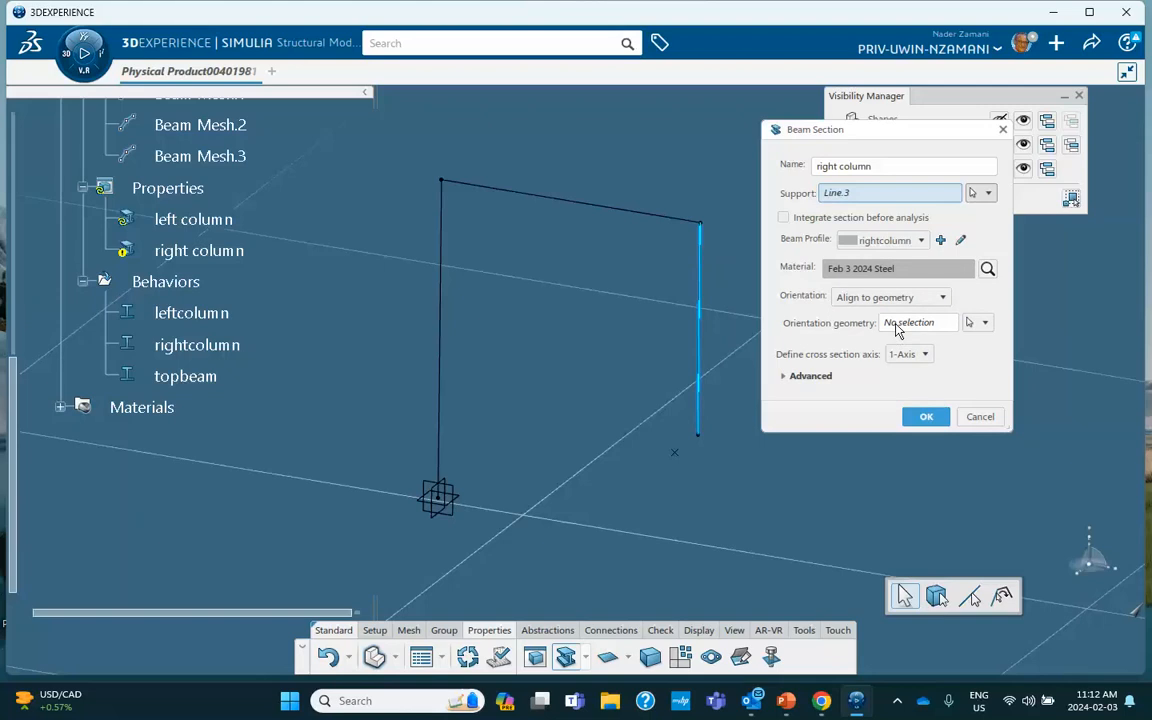
click(675, 454)
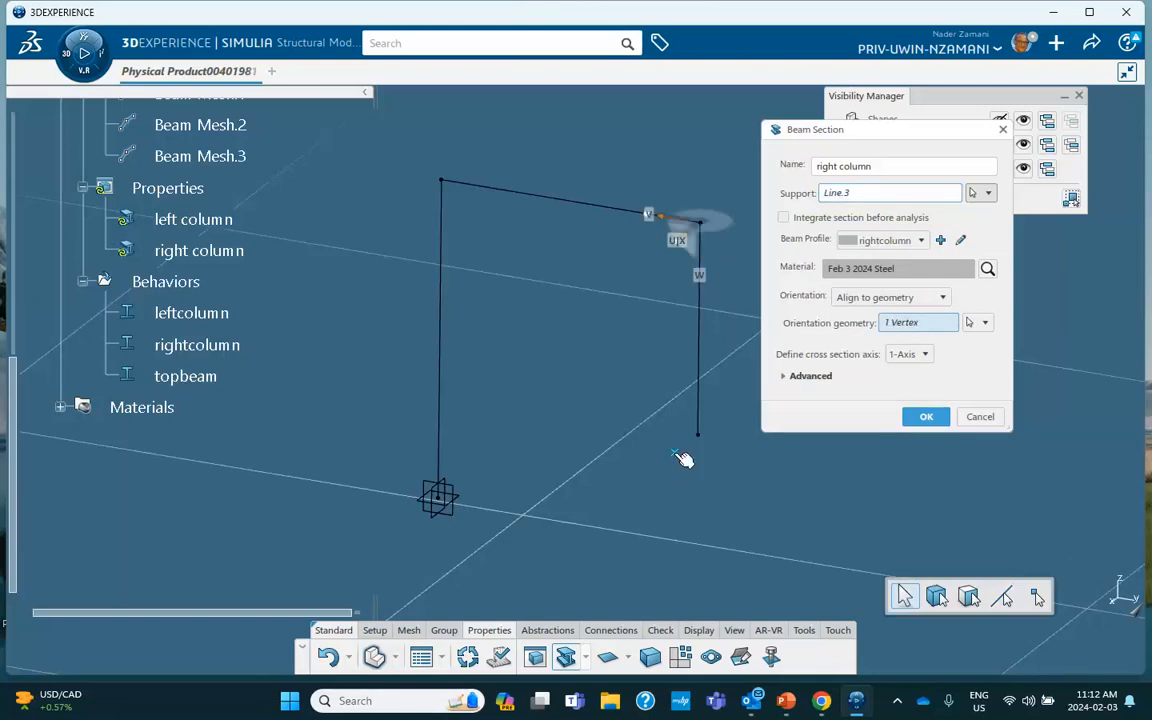
click(926, 418)
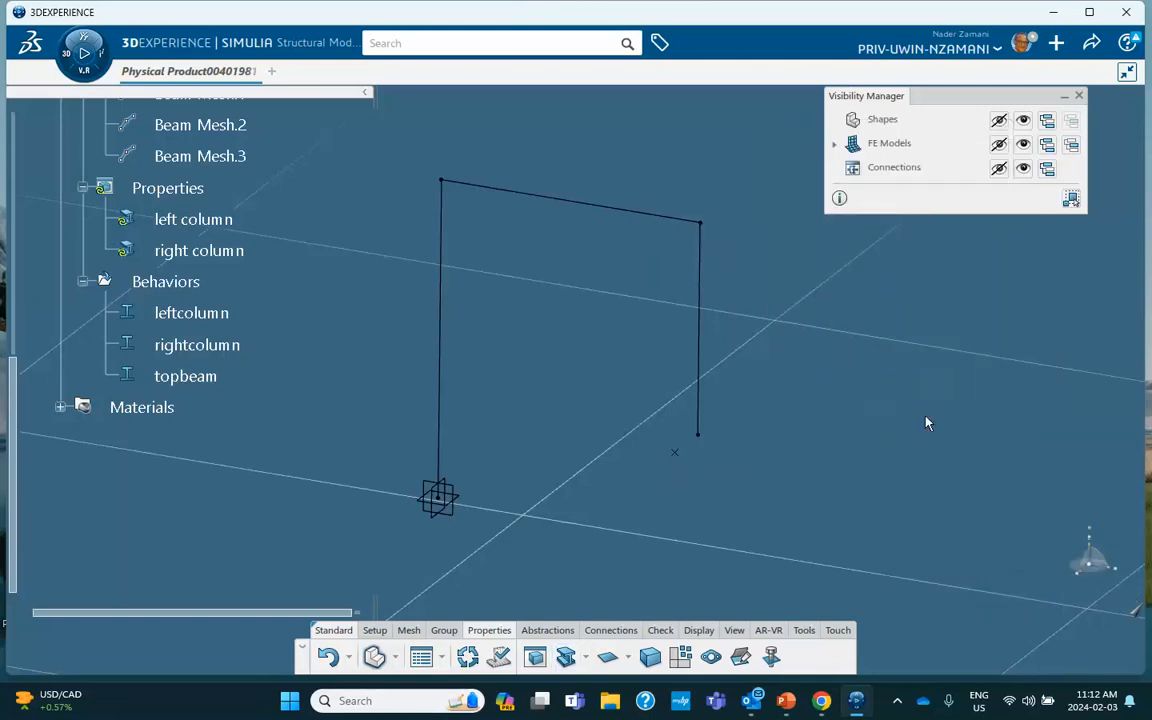
click(231, 251)
Step: Create a third beam section supported by Line.2, the frame's upper member, and name it top beam
click(565, 656)
click(612, 209)
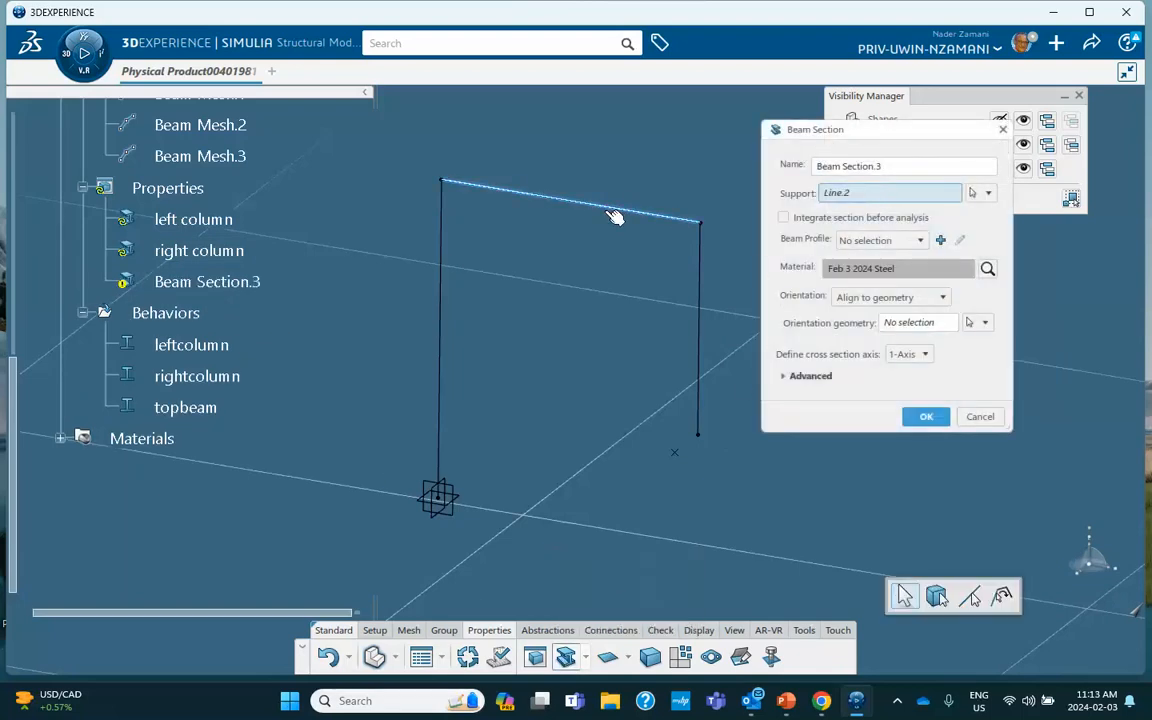
double_click(910, 165)
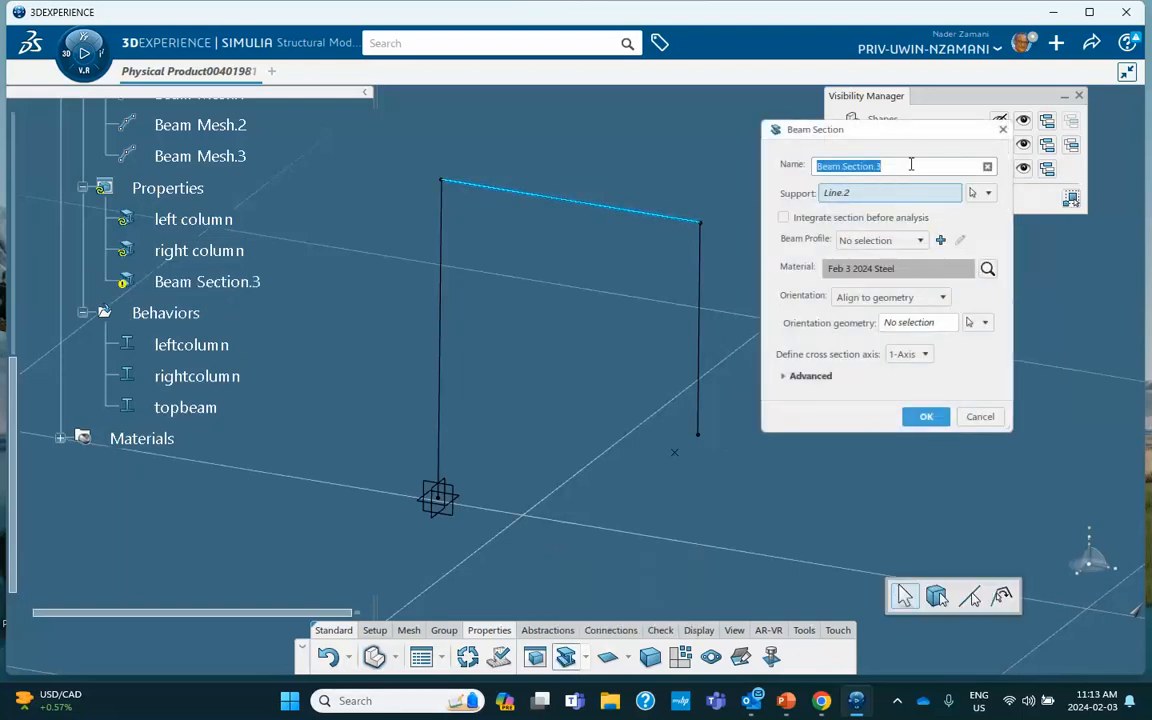
text(to)
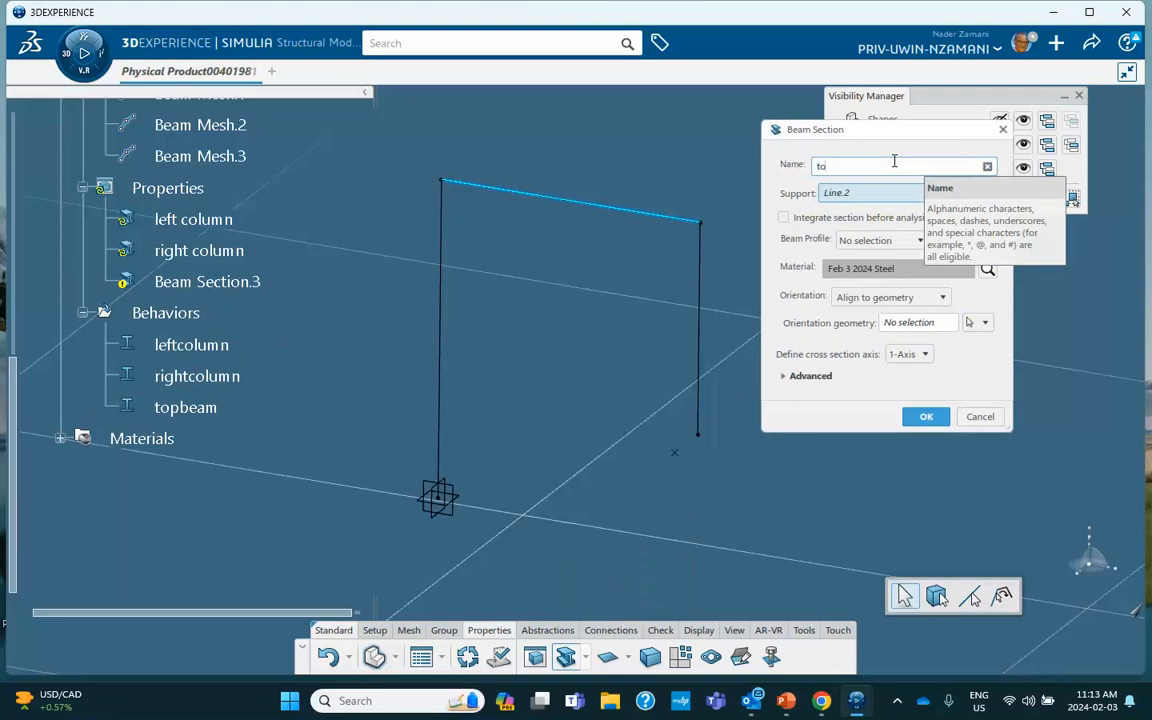
text(p beam)
Step: Assign the topbeam profile to the top beam section, orient it to the isolated point, and update the finite element model
click(858, 241)
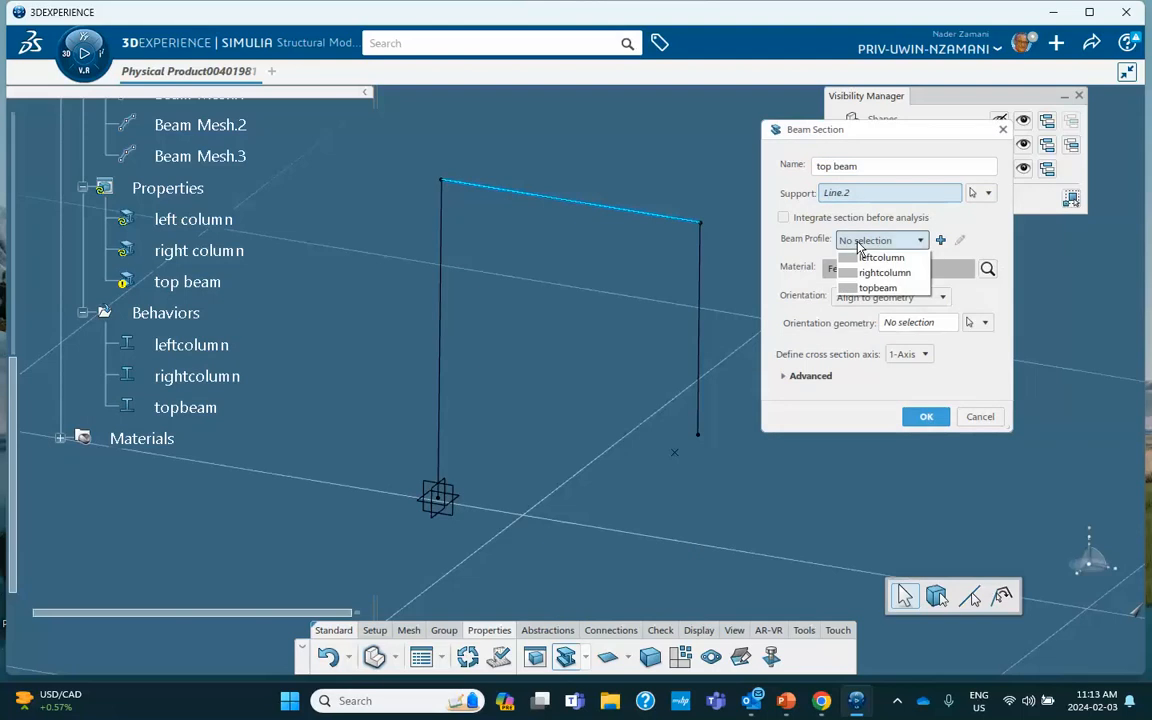
click(877, 288)
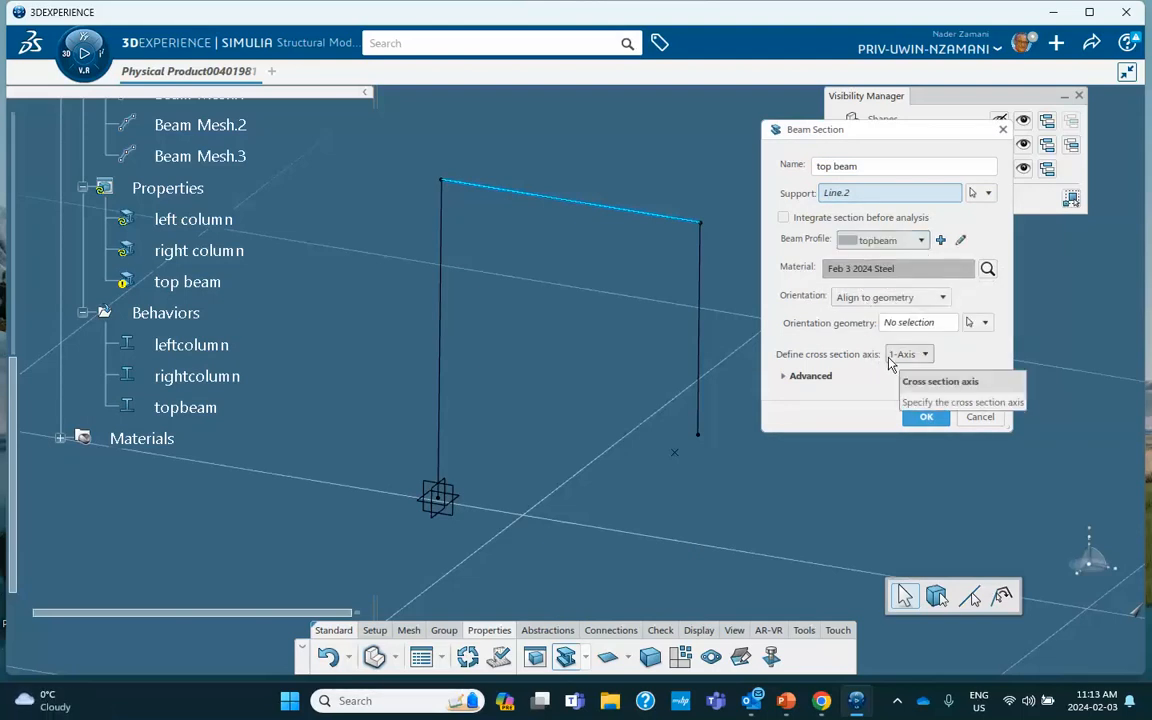
click(908, 328)
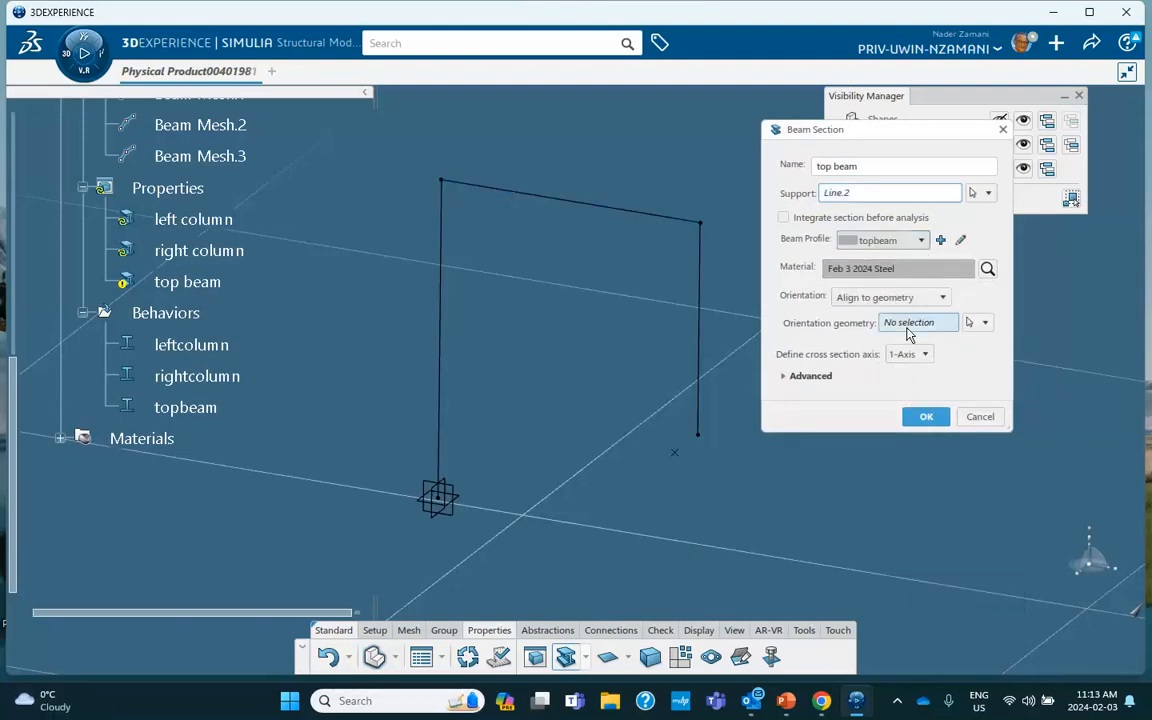
click(674, 453)
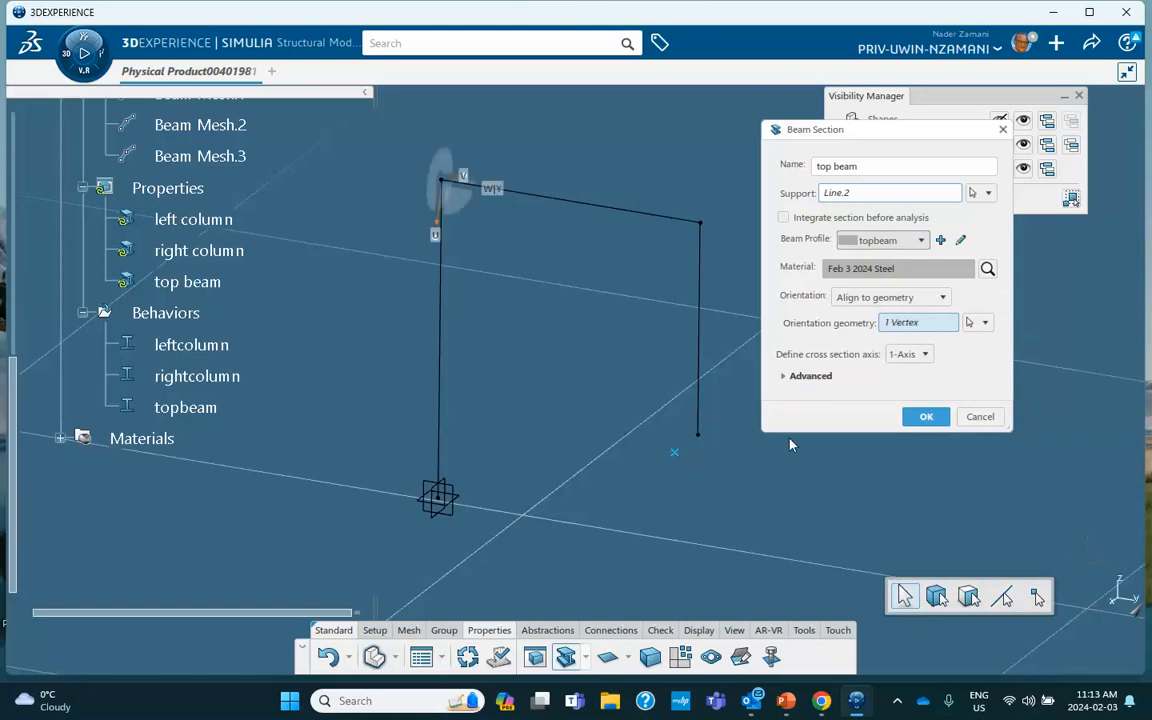
click(924, 418)
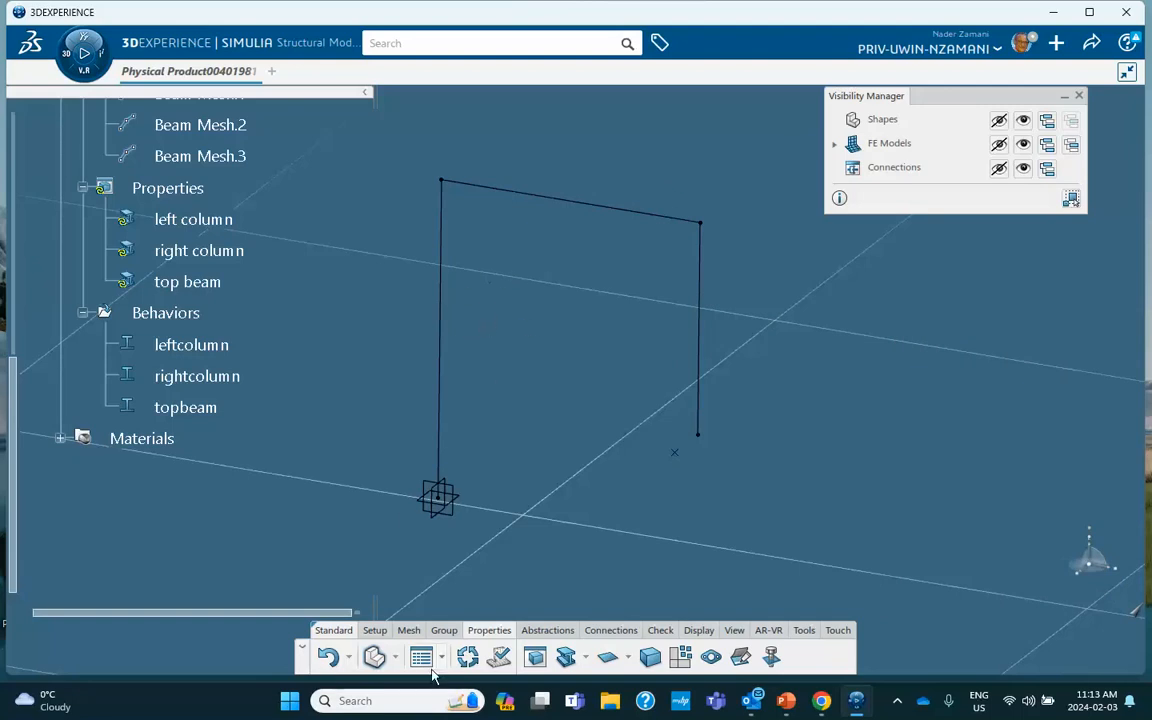
click(465, 658)
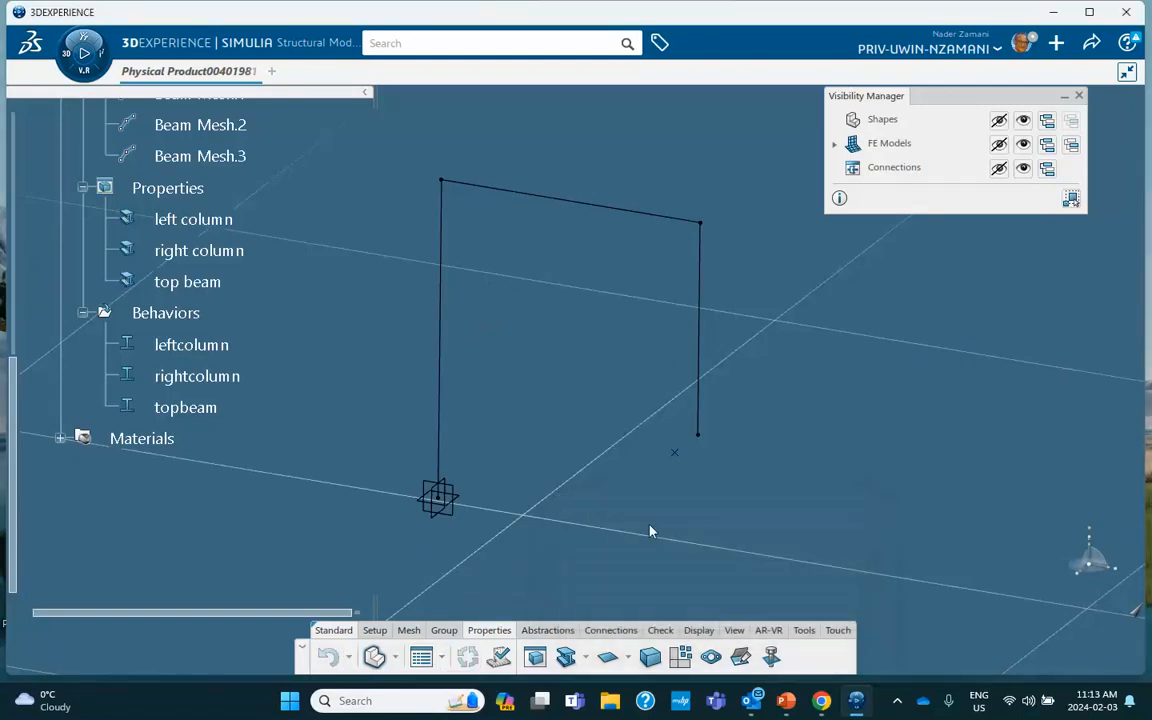
Step: Set the beam rendering style to Solid in the display preferences to show the members' cross sections
click(699, 631)
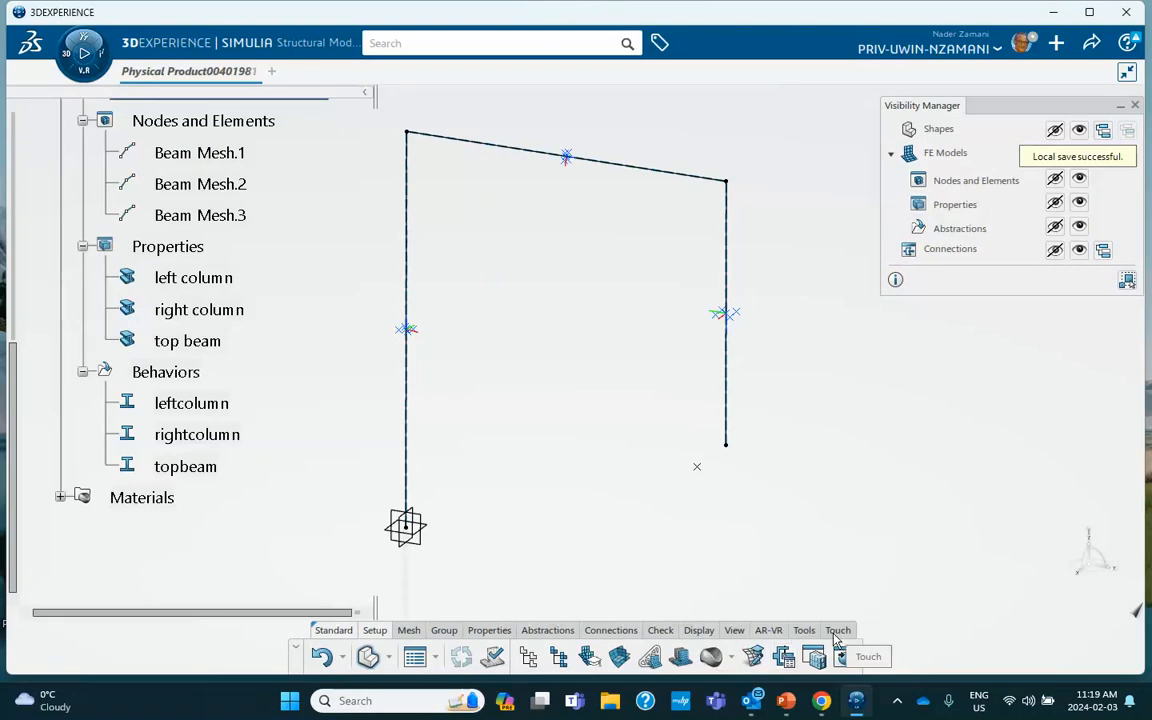
click(699, 630)
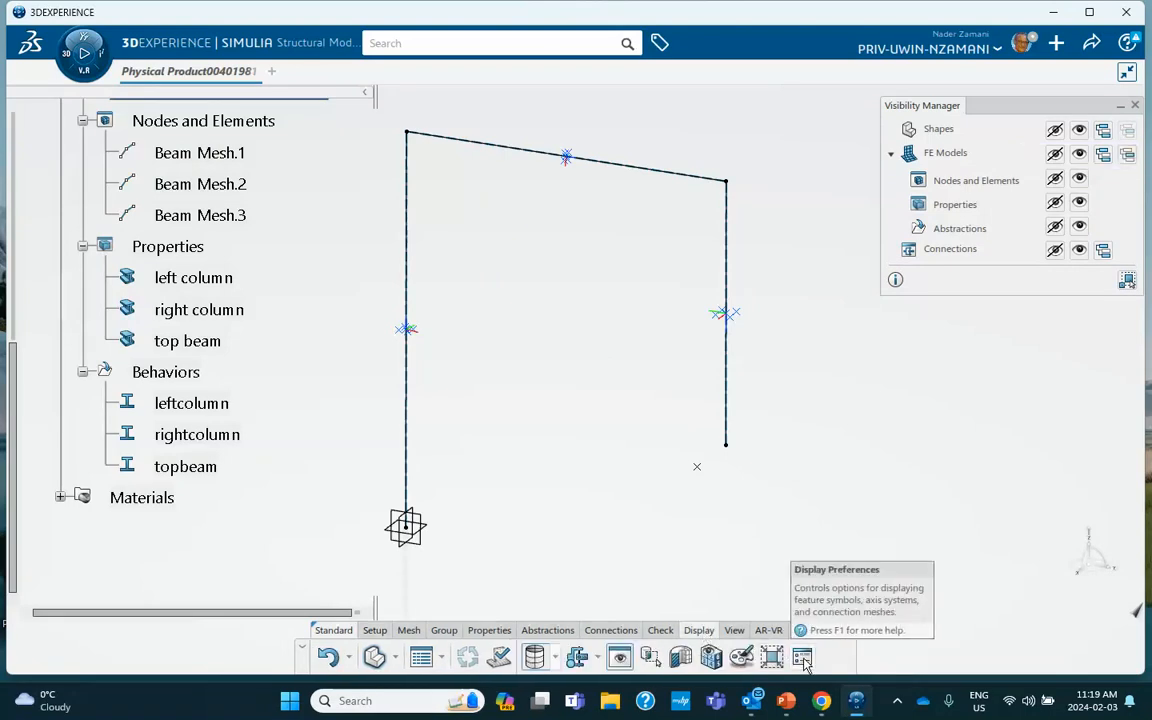
click(802, 657)
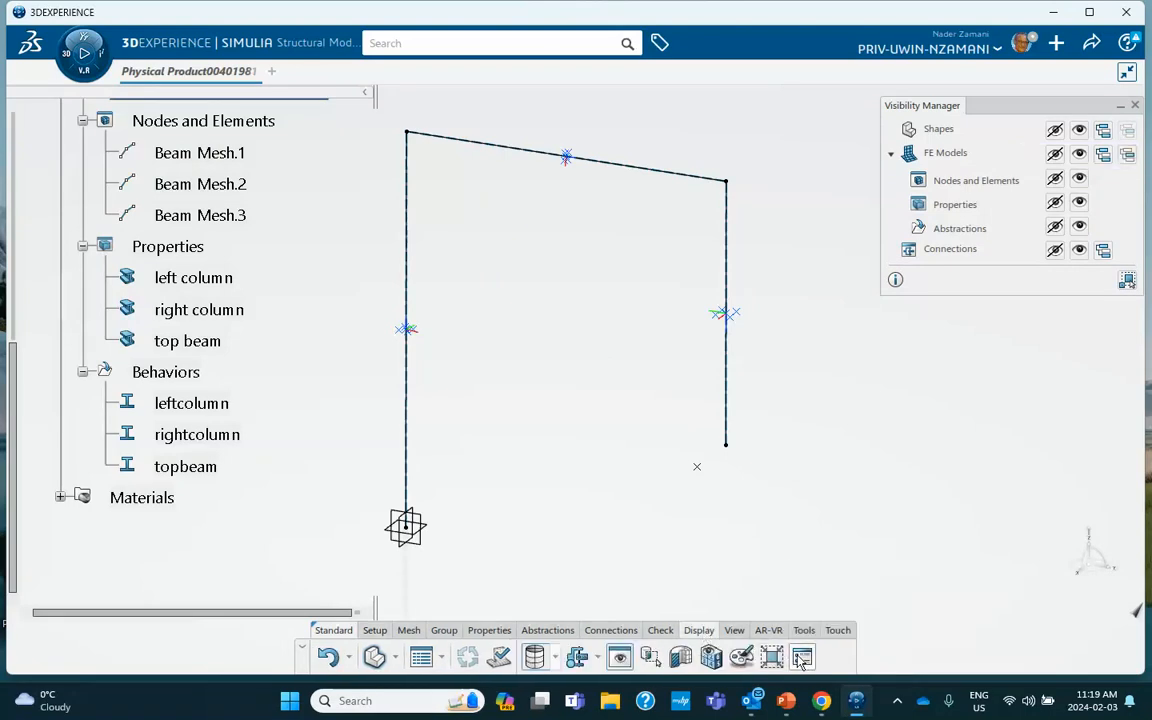
drag(740, 133, 912, 200)
click(897, 345)
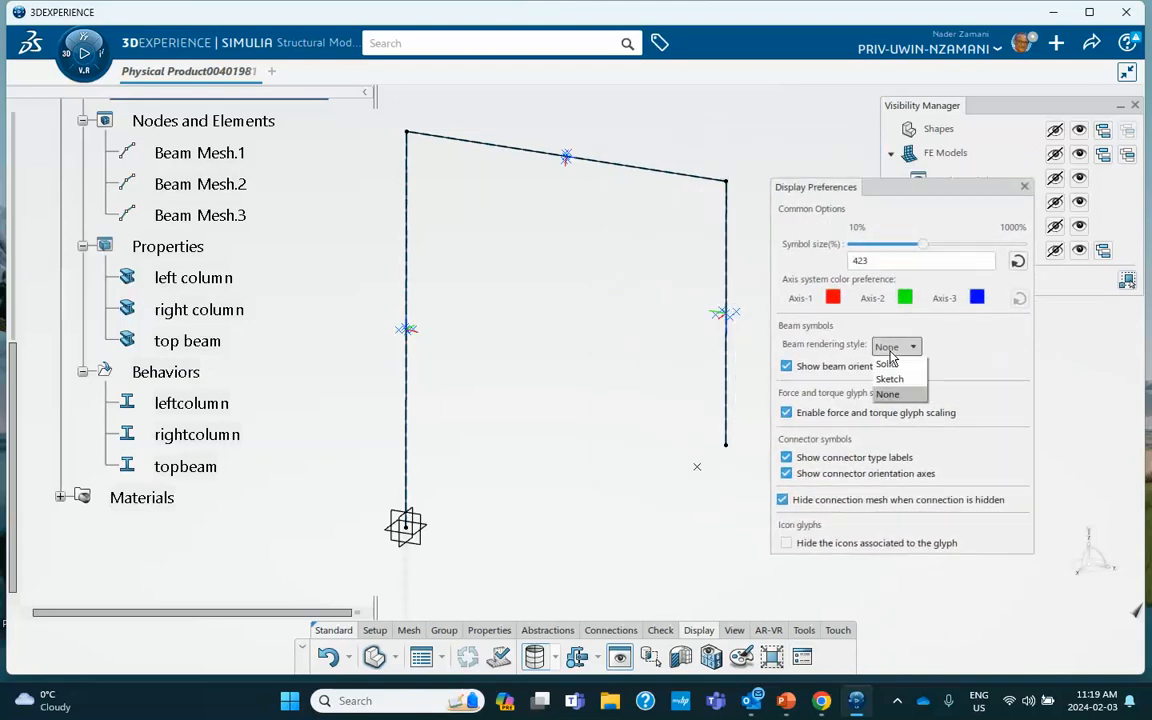
click(886, 364)
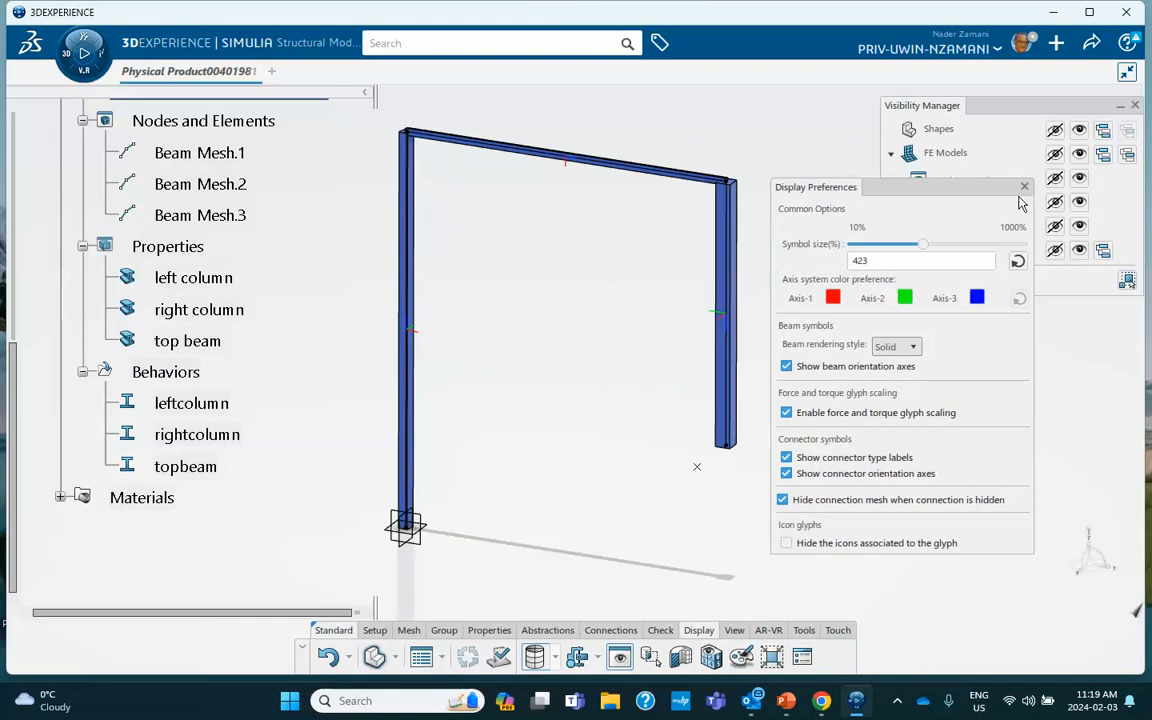
Step: Set the beam rendering style back to None and close the display preferences
click(900, 346)
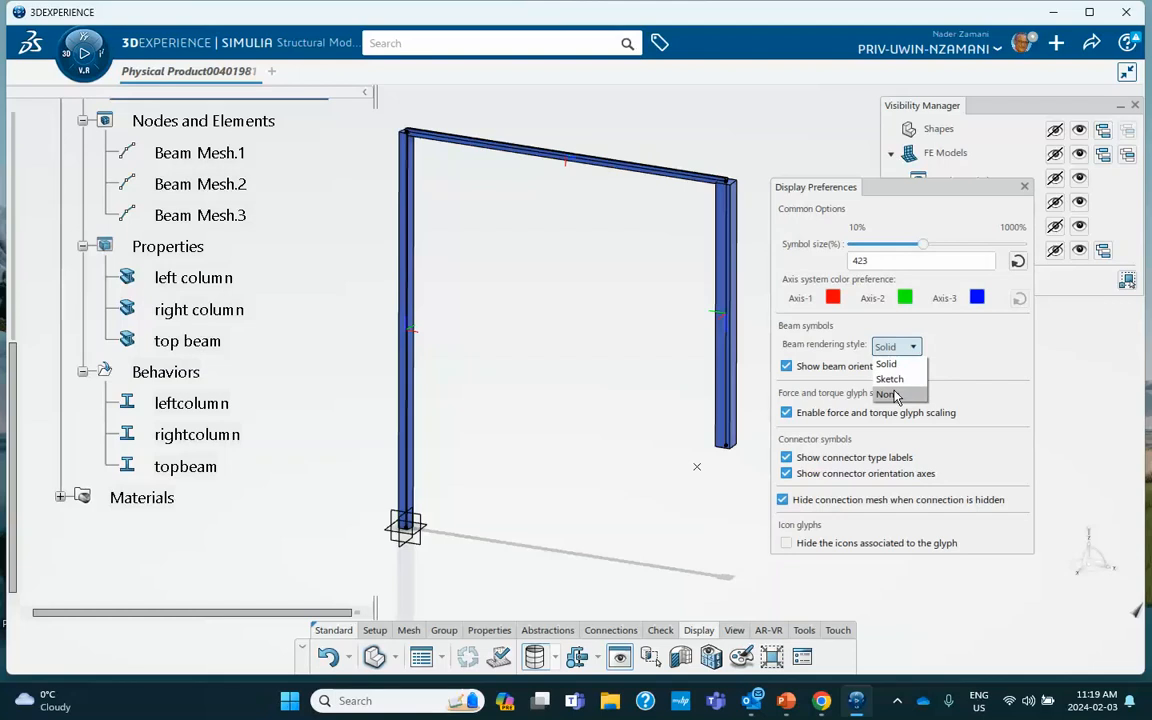
click(892, 394)
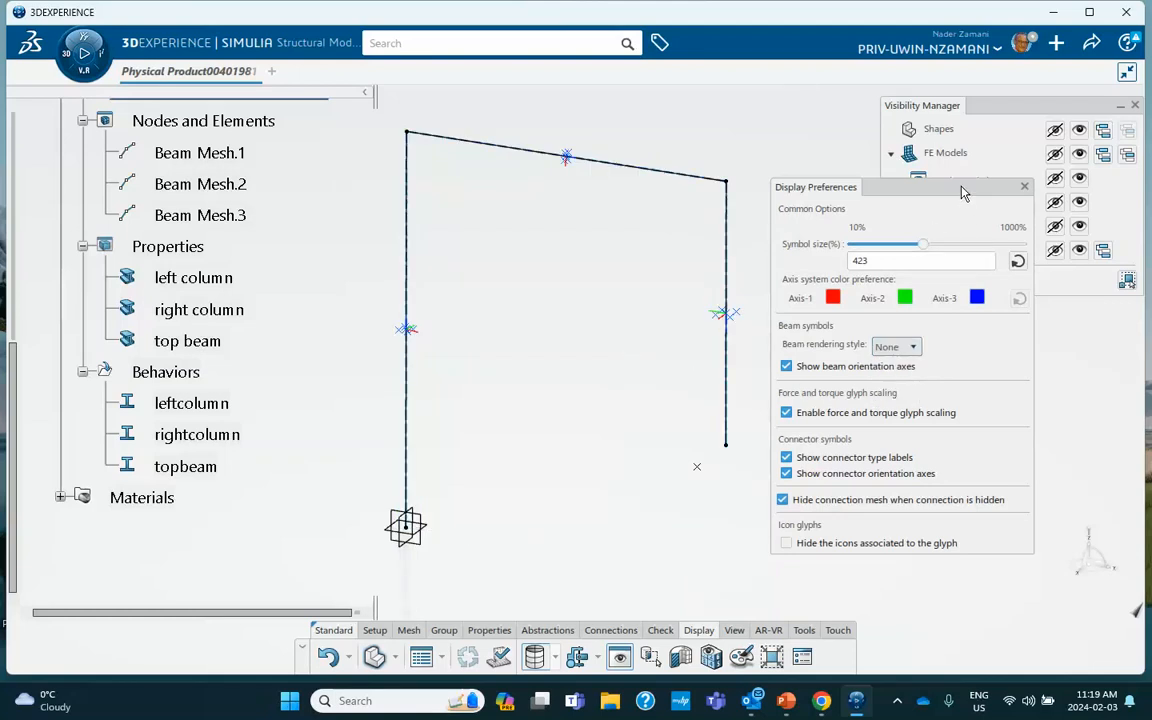
click(1024, 188)
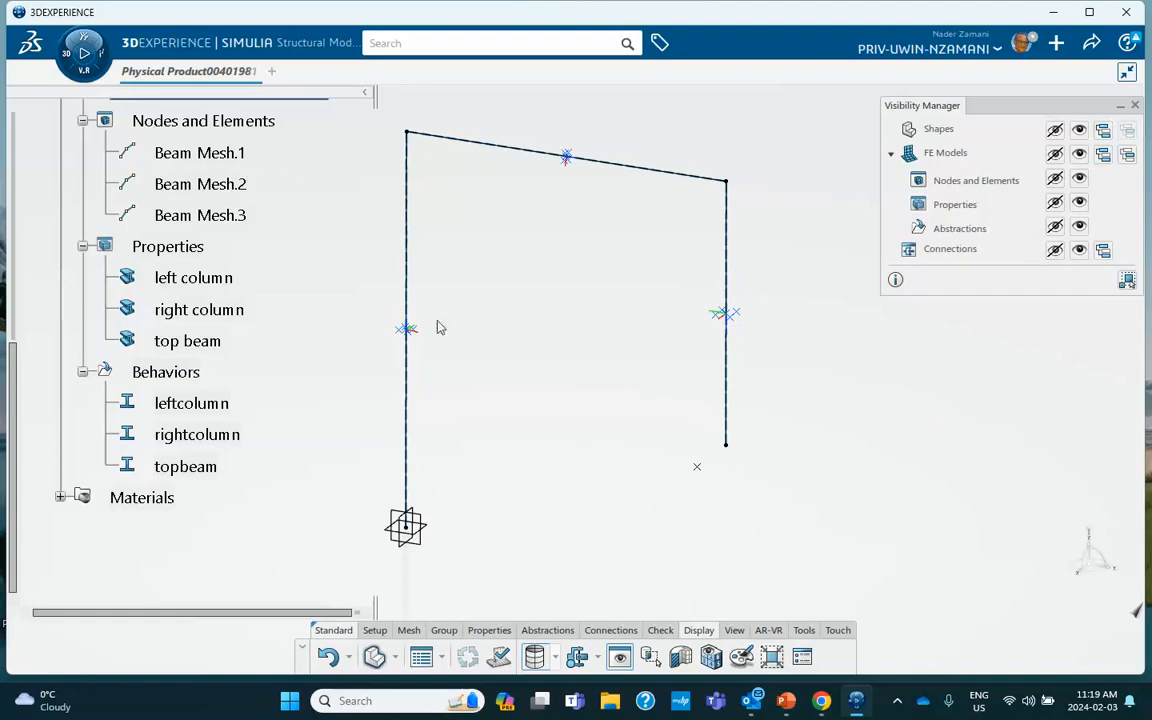
Step: Switch to Structural Scenario Creation and initialize a structural simulation using the frame's existing finite element model
click(63, 55)
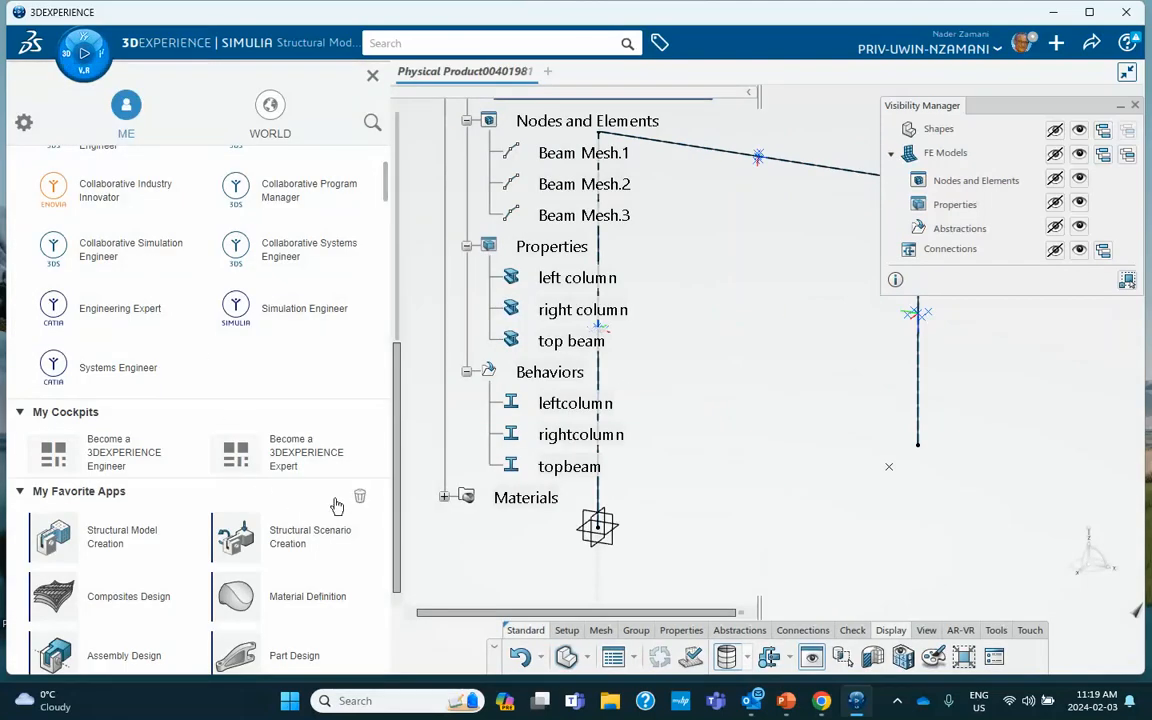
click(290, 537)
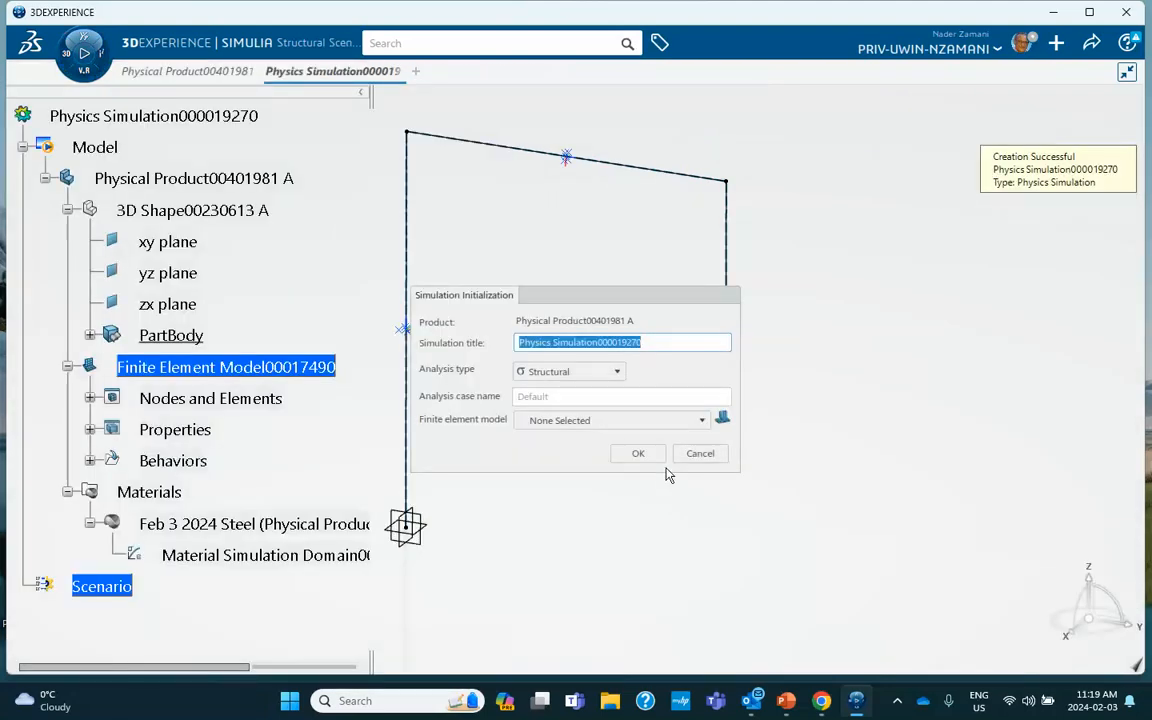
click(618, 422)
click(600, 456)
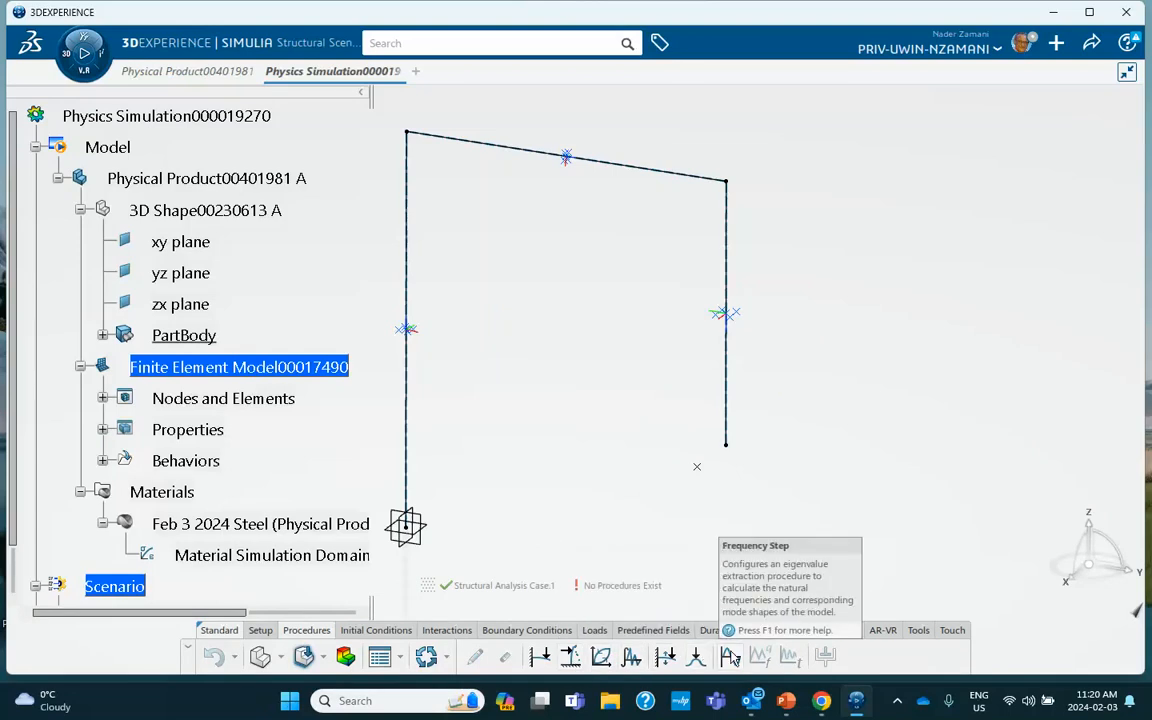
Step: Add a frequency step with the Lanczos solver and 10 modes
click(731, 657)
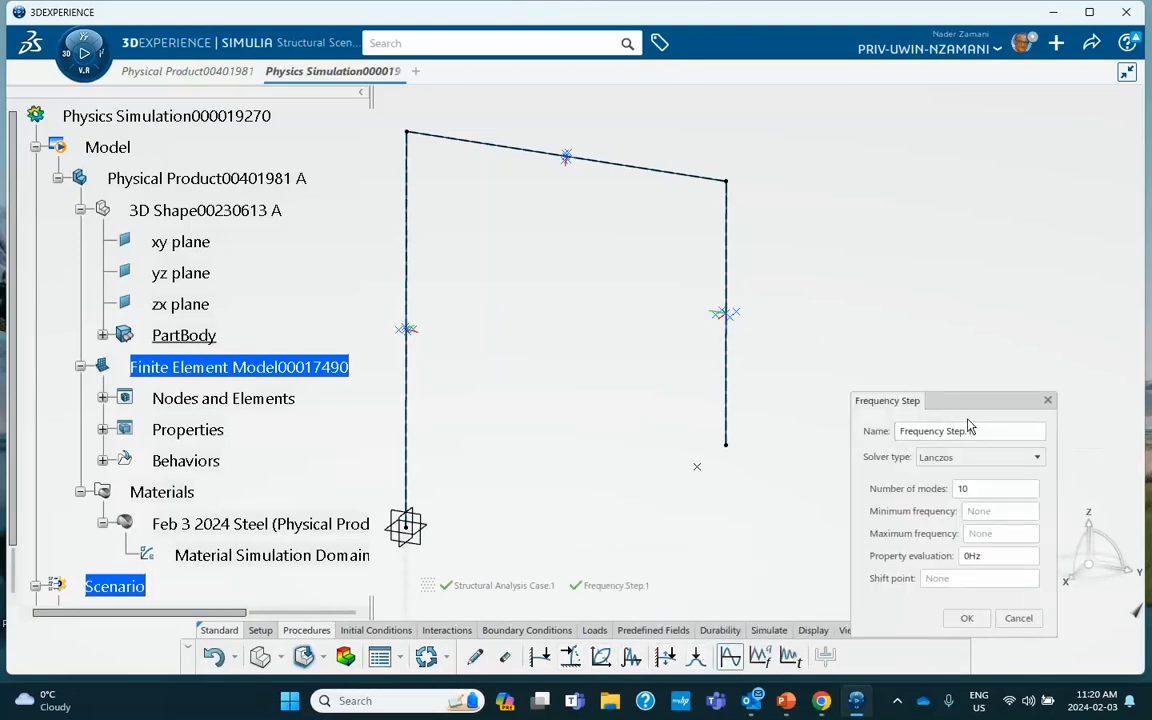
drag(973, 415, 958, 260)
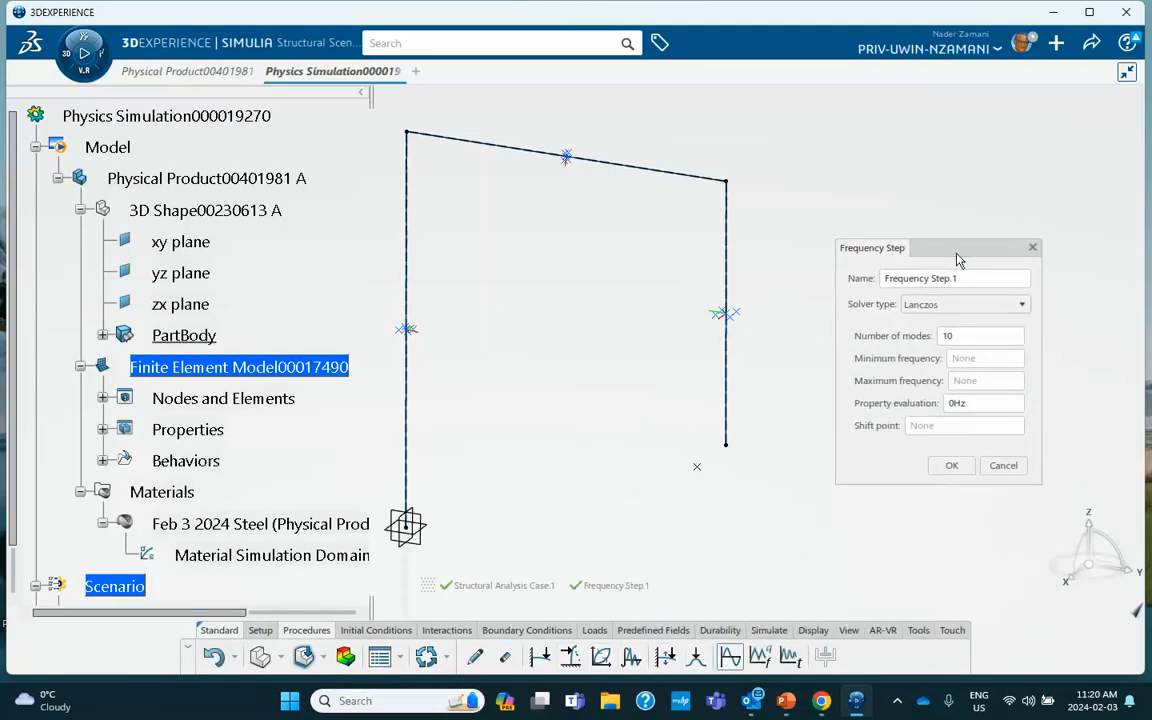
click(950, 464)
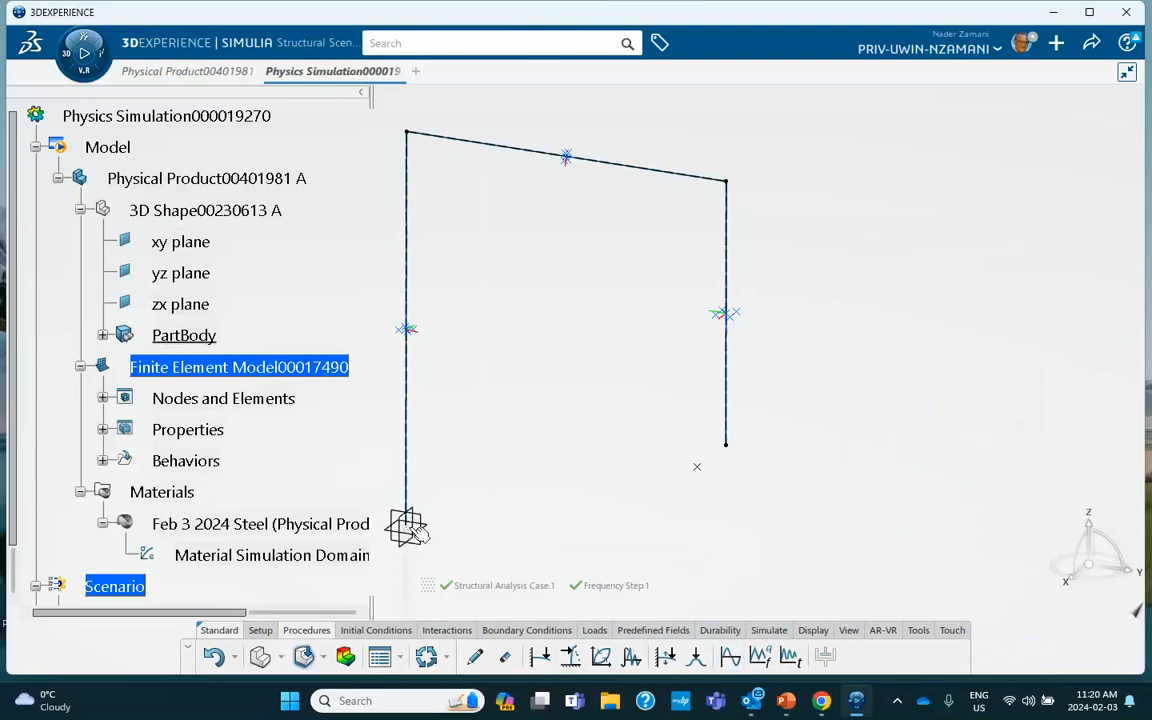
Step: Apply a fixed displacement to the base vertex of the left column, restraining X, Y and Z translations and rotations
click(506, 630)
click(495, 658)
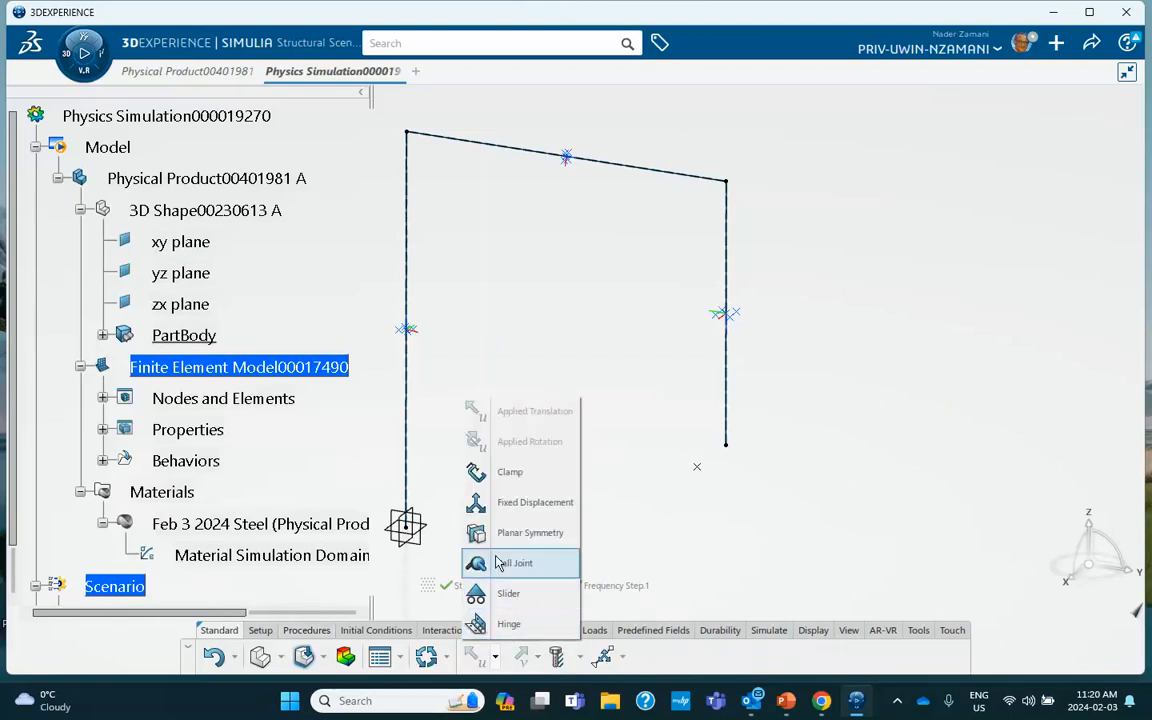
click(510, 502)
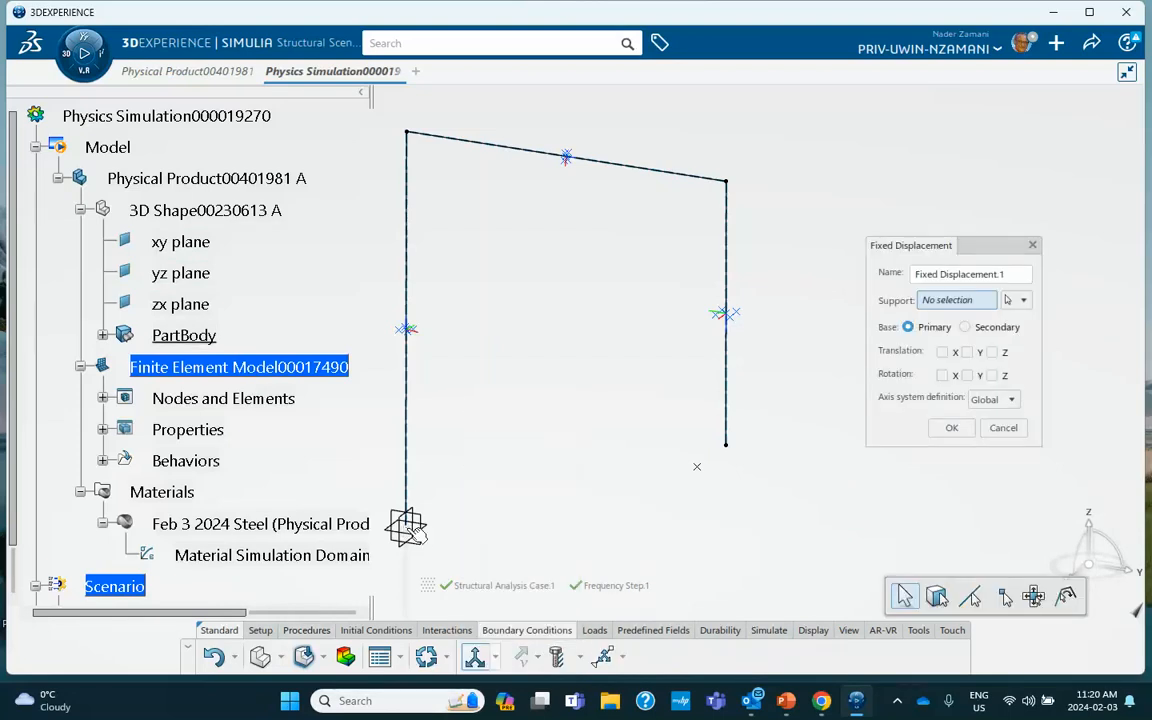
click(405, 525)
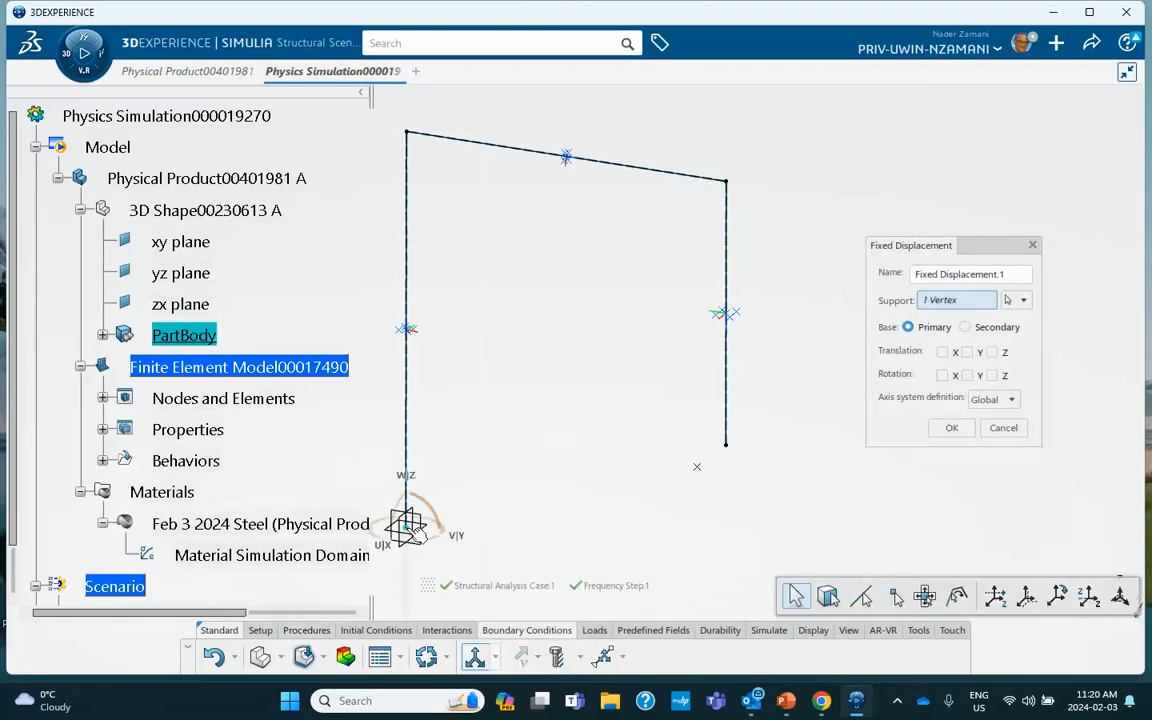
click(942, 352)
click(967, 352)
click(992, 352)
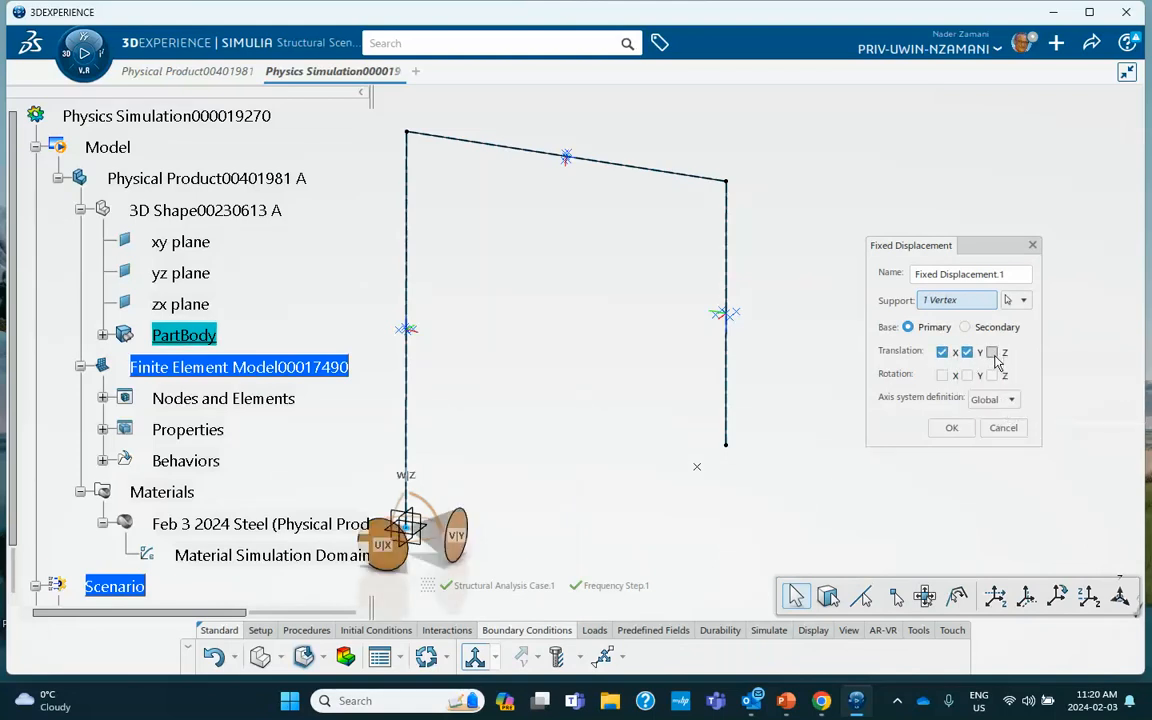
click(942, 375)
click(967, 375)
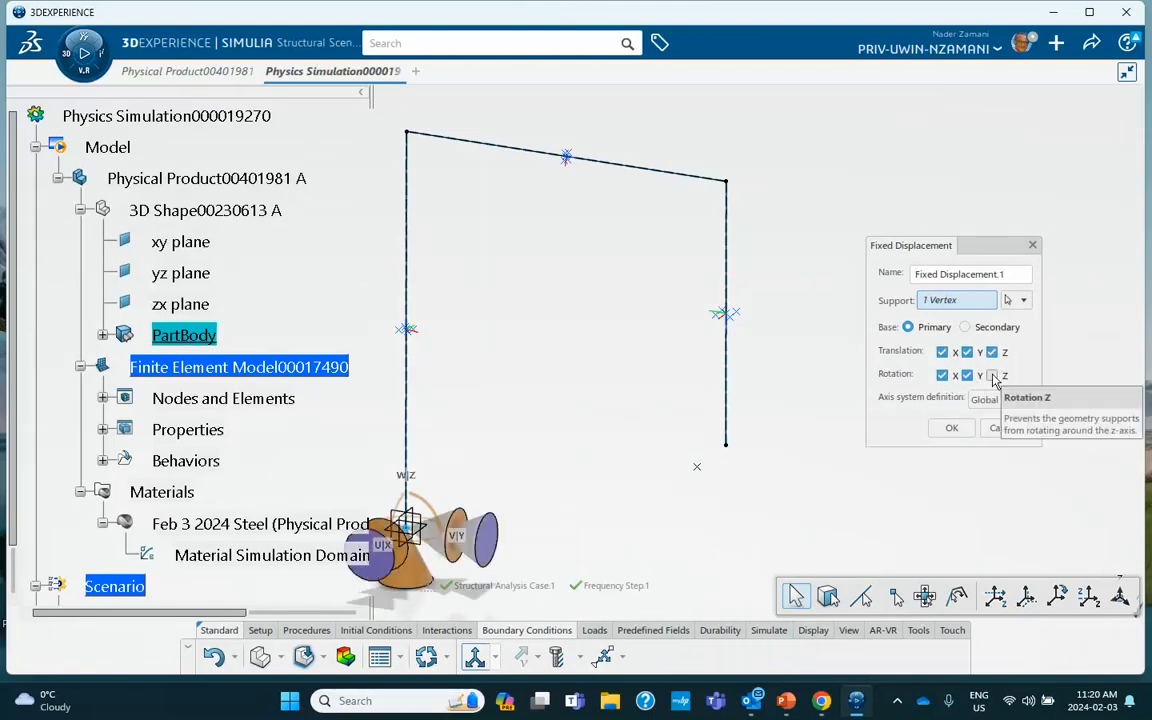
click(992, 375)
click(951, 428)
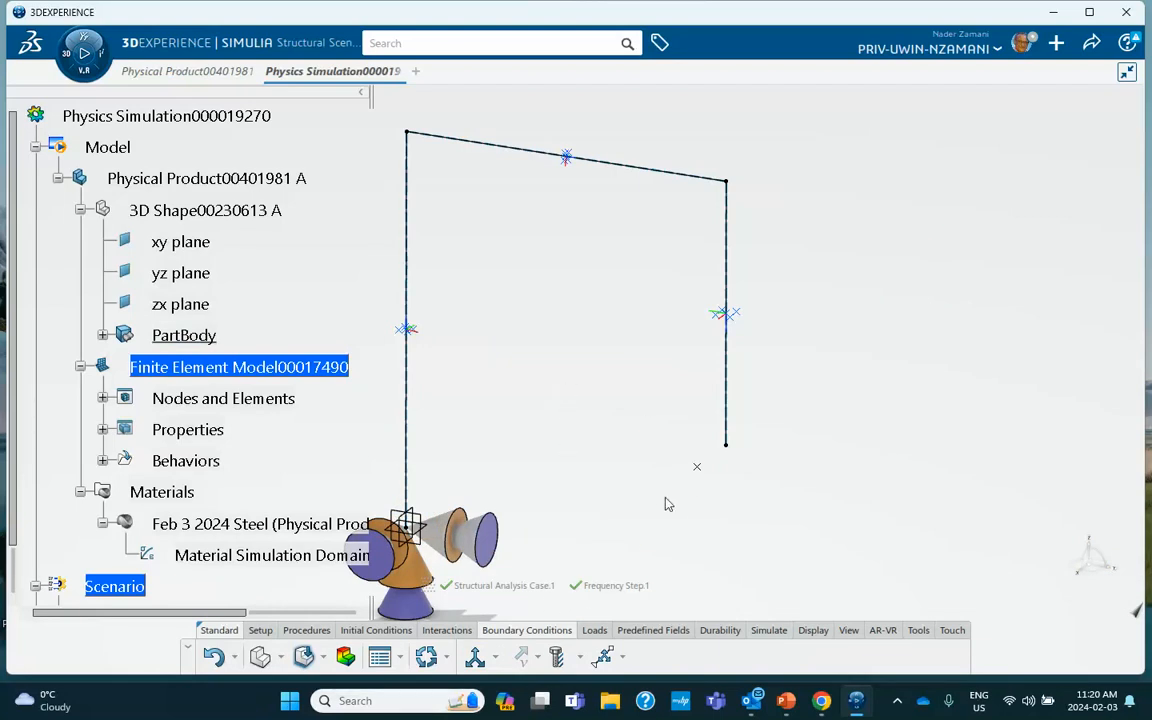
Step: Reduce the symbol size to 150% in the display preferences and close them
click(824, 630)
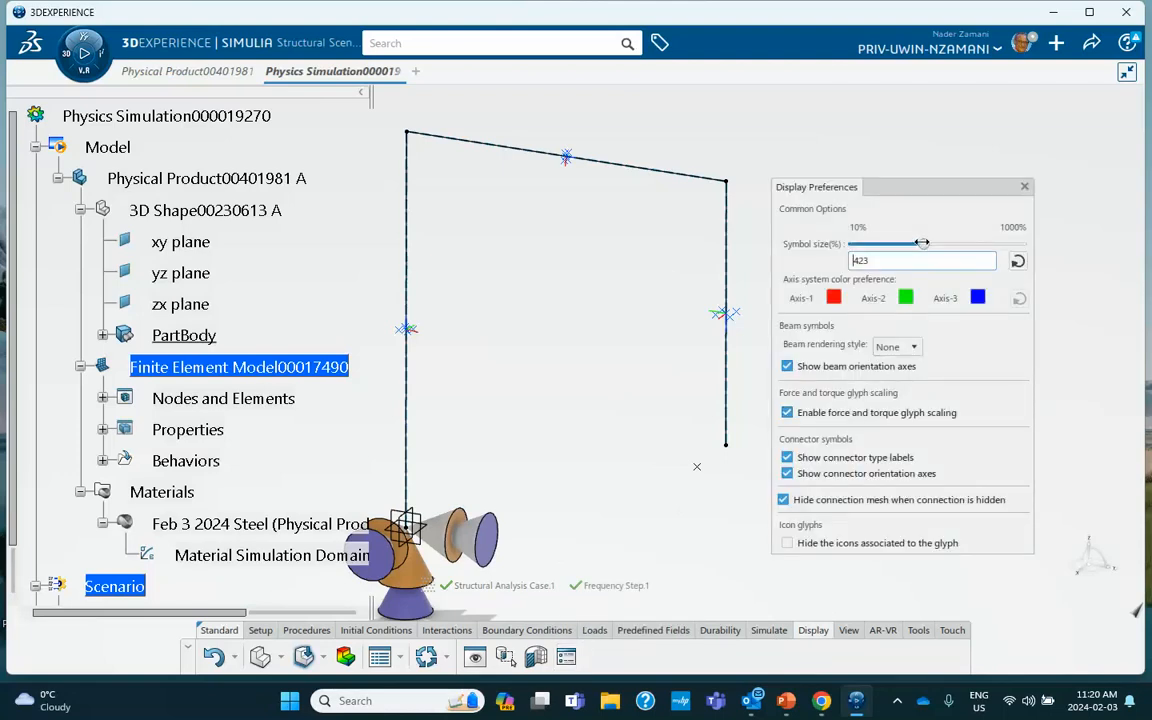
drag(922, 244, 876, 244)
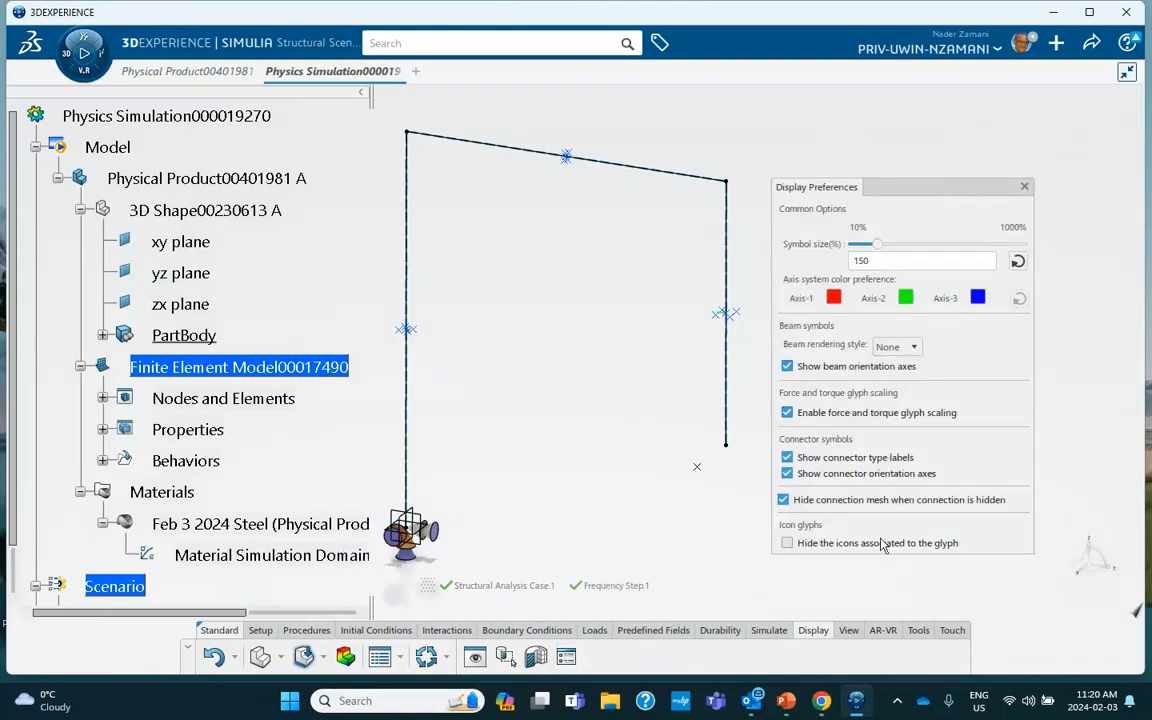
click(1024, 186)
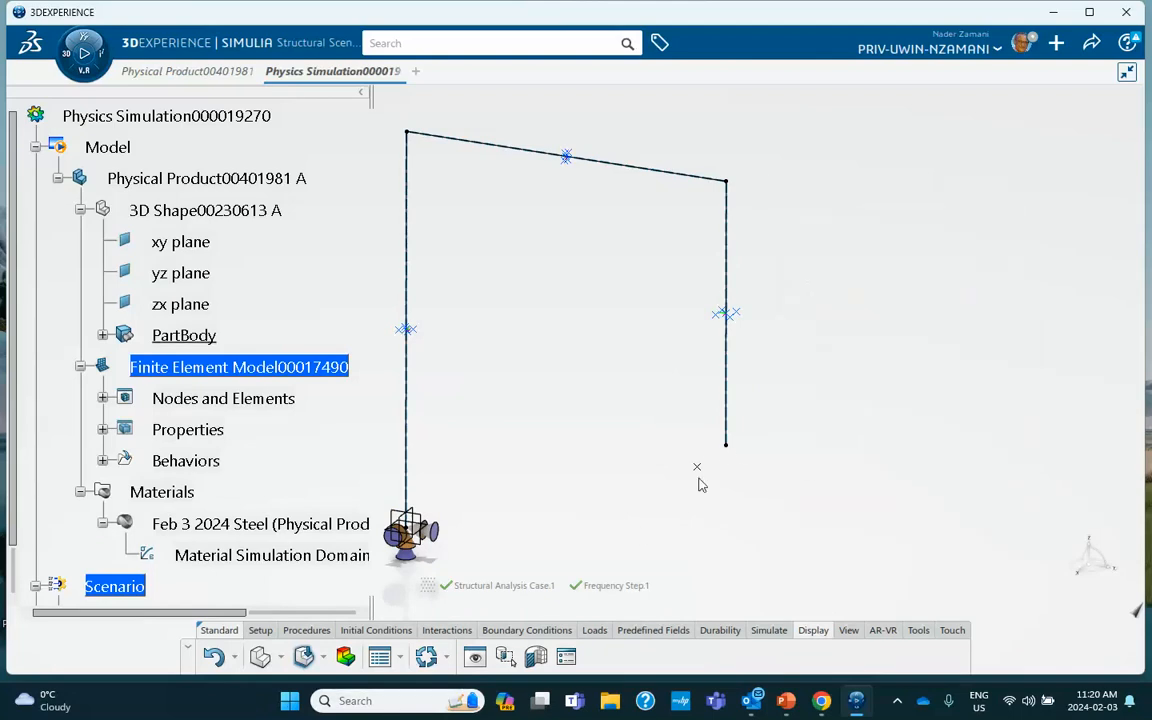
Step: Apply a second fixed displacement to the base vertex of the right column, restraining only X, Y and Z translations
click(517, 630)
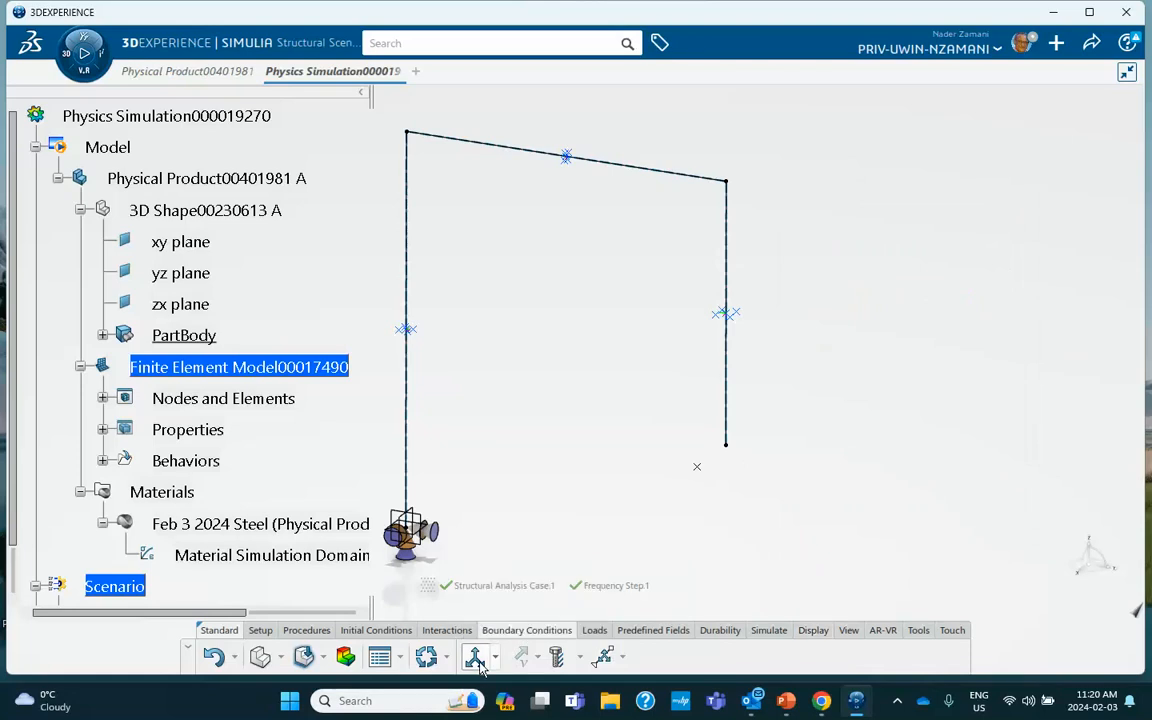
click(474, 656)
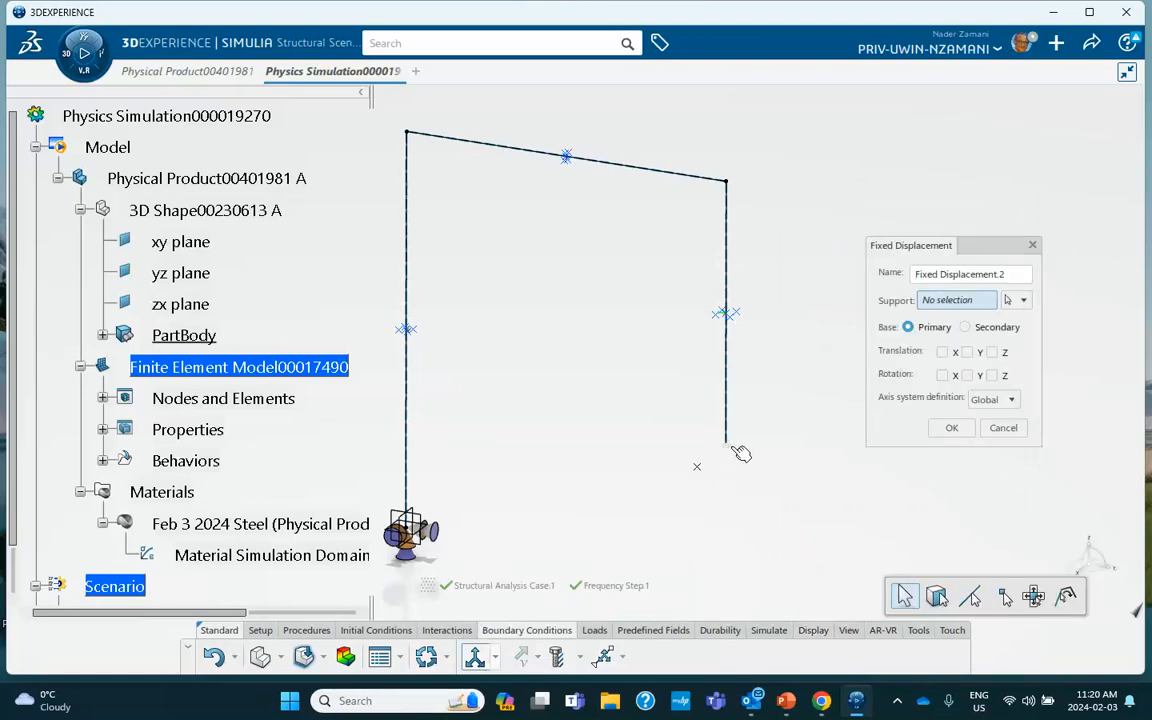
click(733, 455)
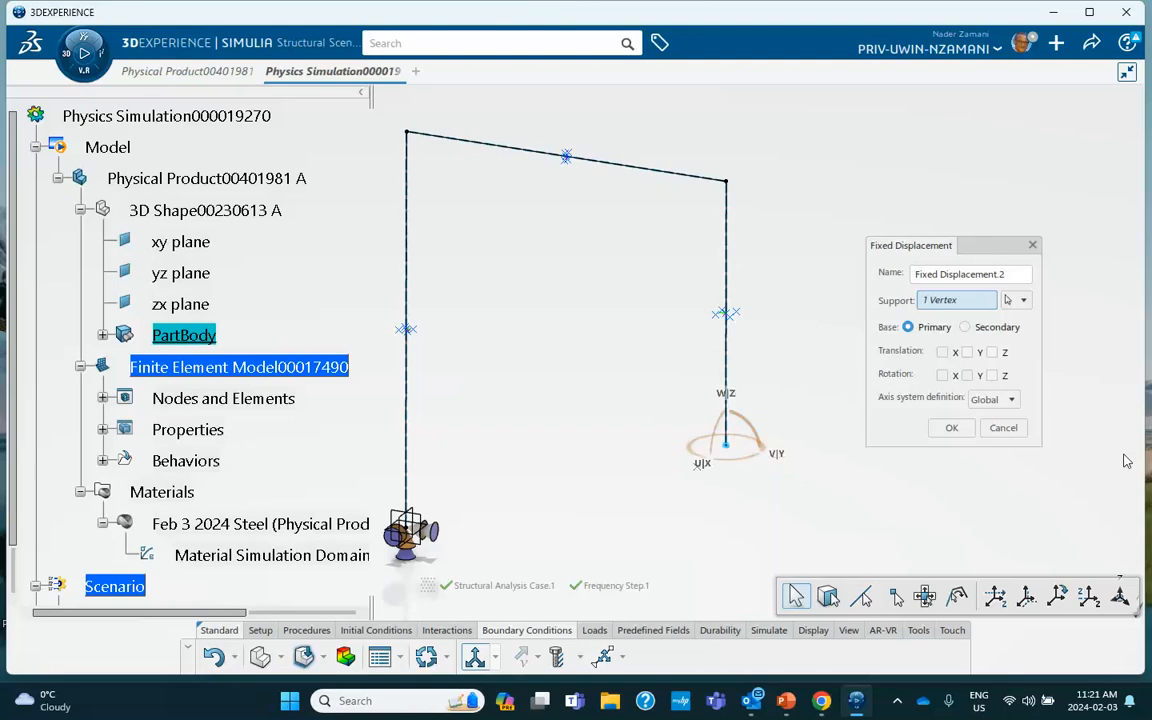
click(943, 352)
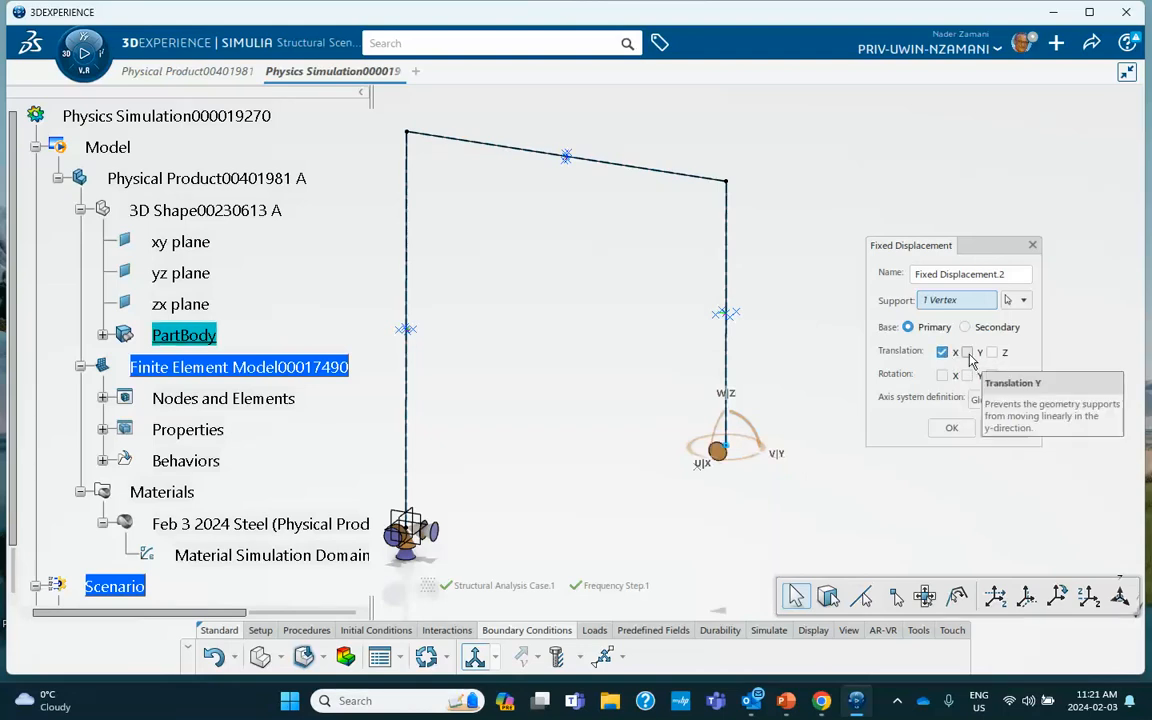
click(967, 352)
click(992, 352)
click(952, 428)
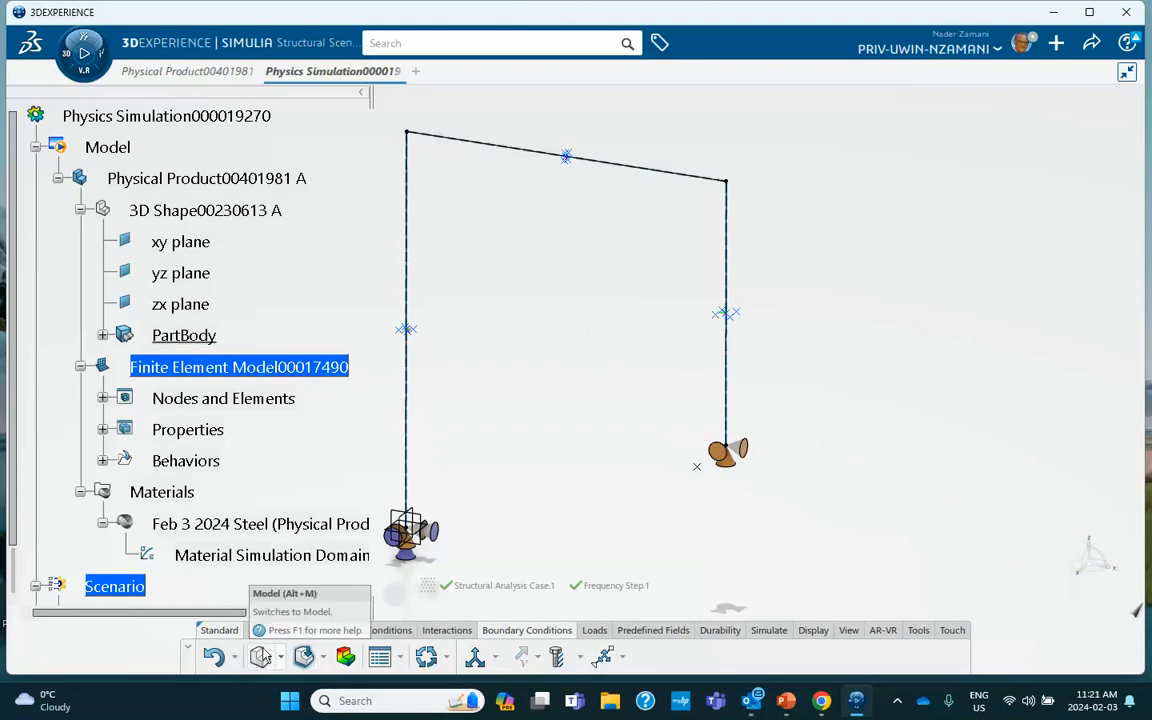
Step: Switch to the structural model, start a rigid connection with the top beam's edge as Support 1, and clear Support 2
click(150, 367)
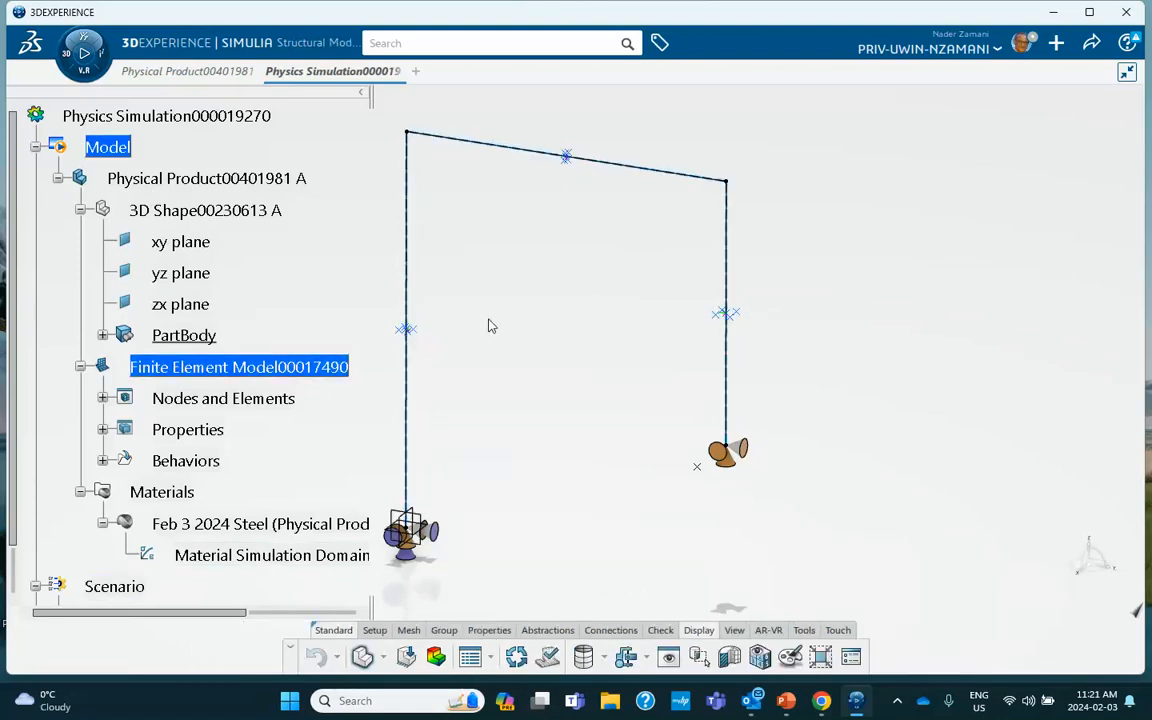
middle_drag(492, 320, 592, 330)
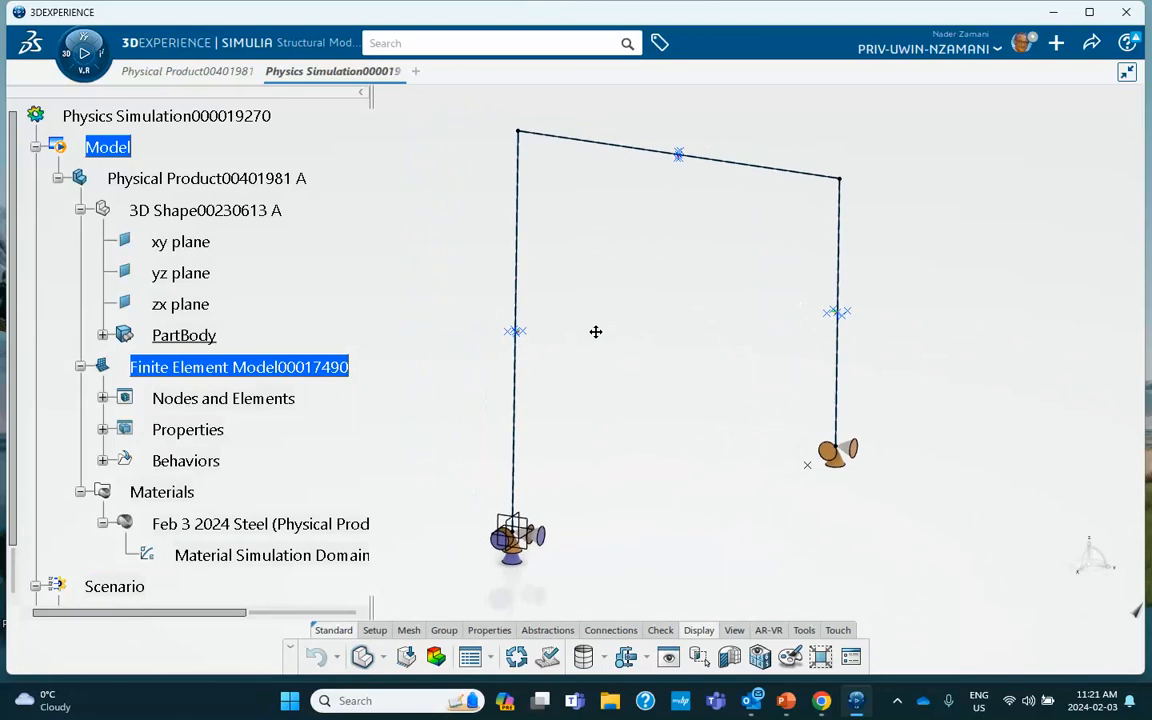
click(607, 632)
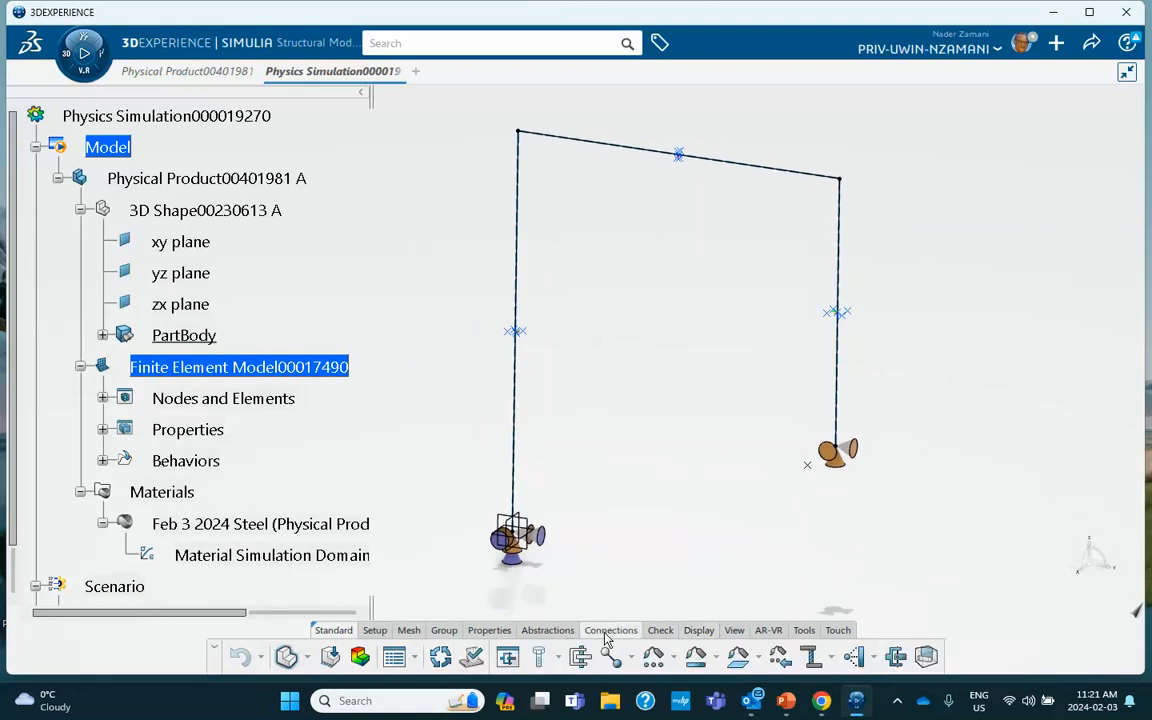
click(812, 662)
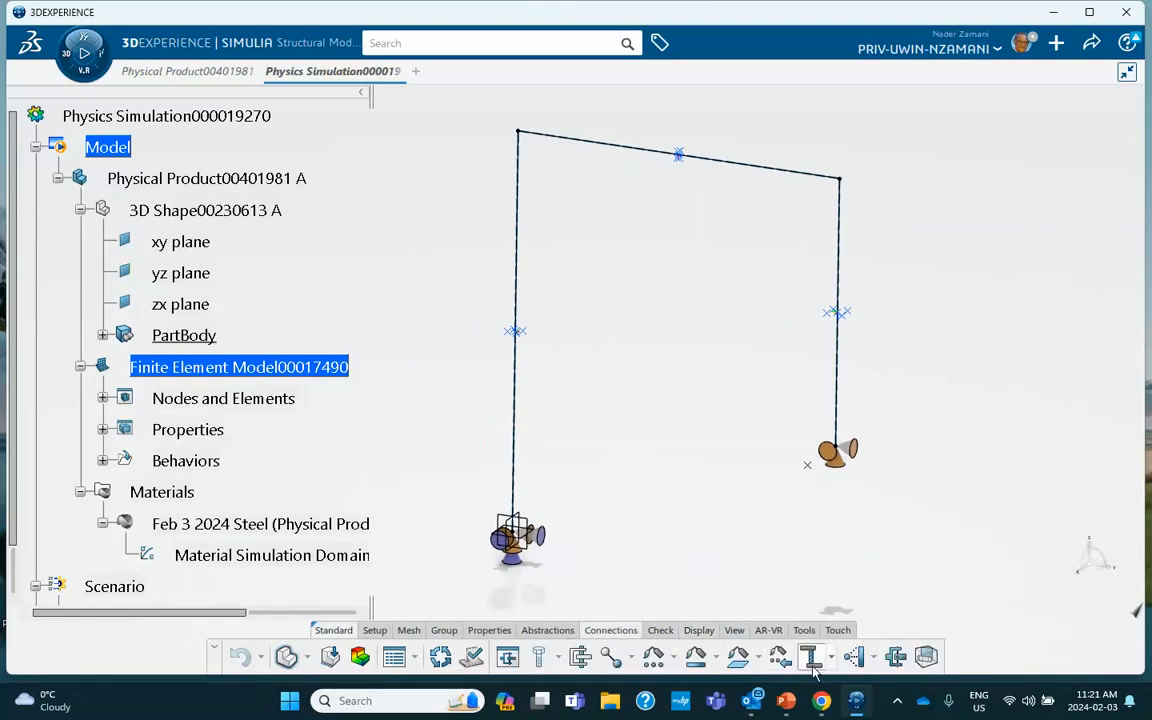
click(730, 166)
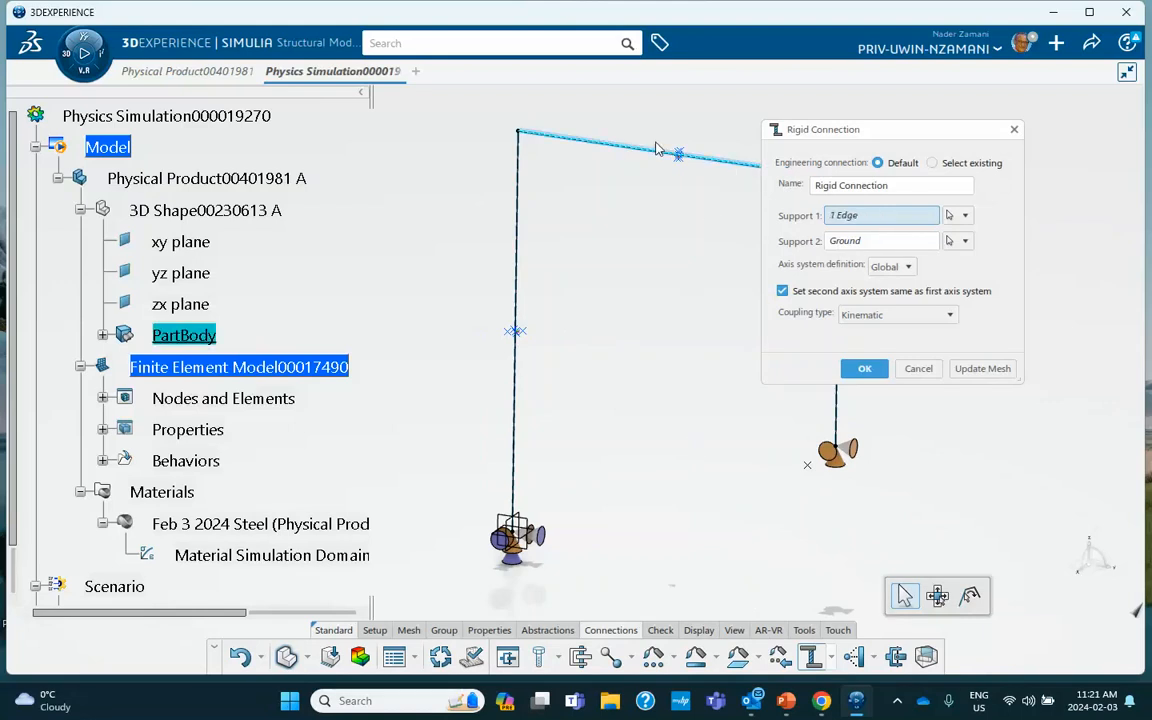
middle_drag(662, 197, 592, 202)
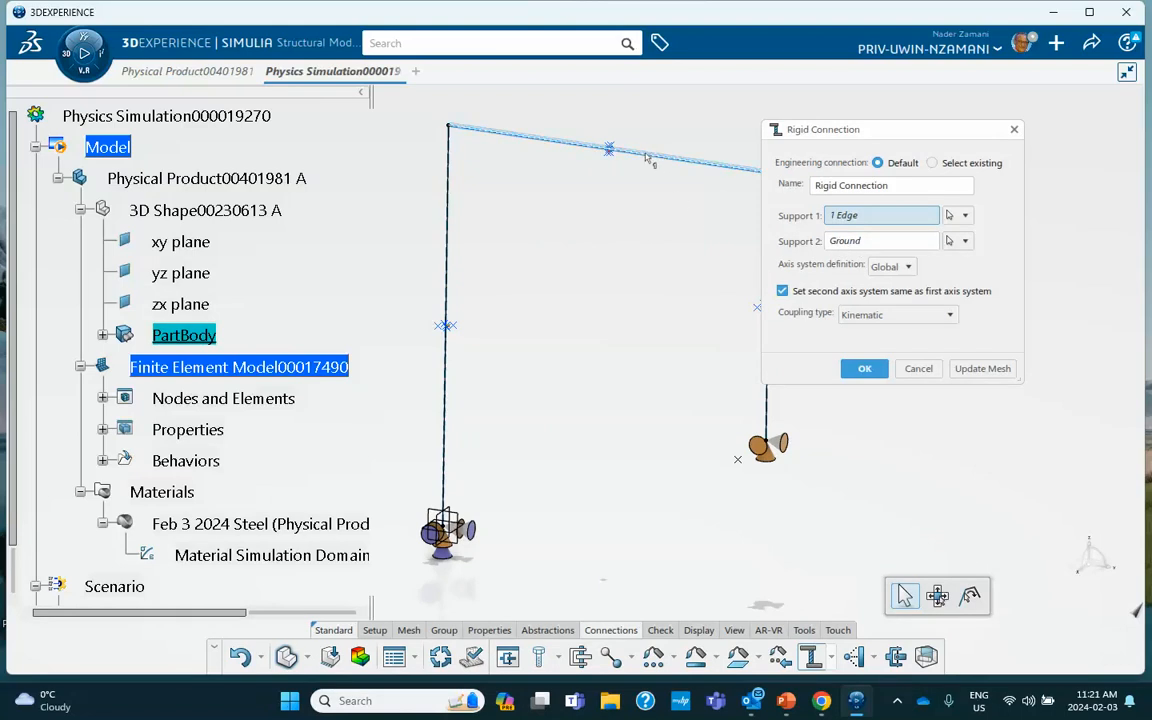
right_click(861, 245)
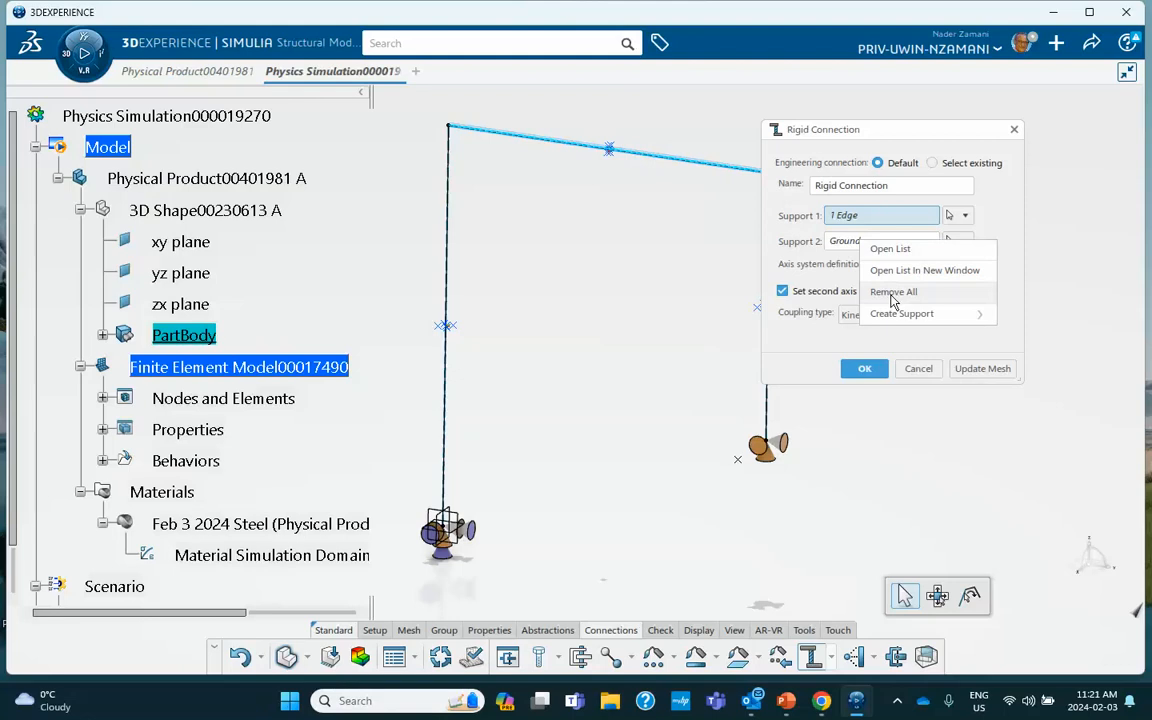
click(893, 292)
Step: Start creating a new point for the rigid connection's Support 2, with the top beam as parent, and move the connection dialog aside
right_click(878, 243)
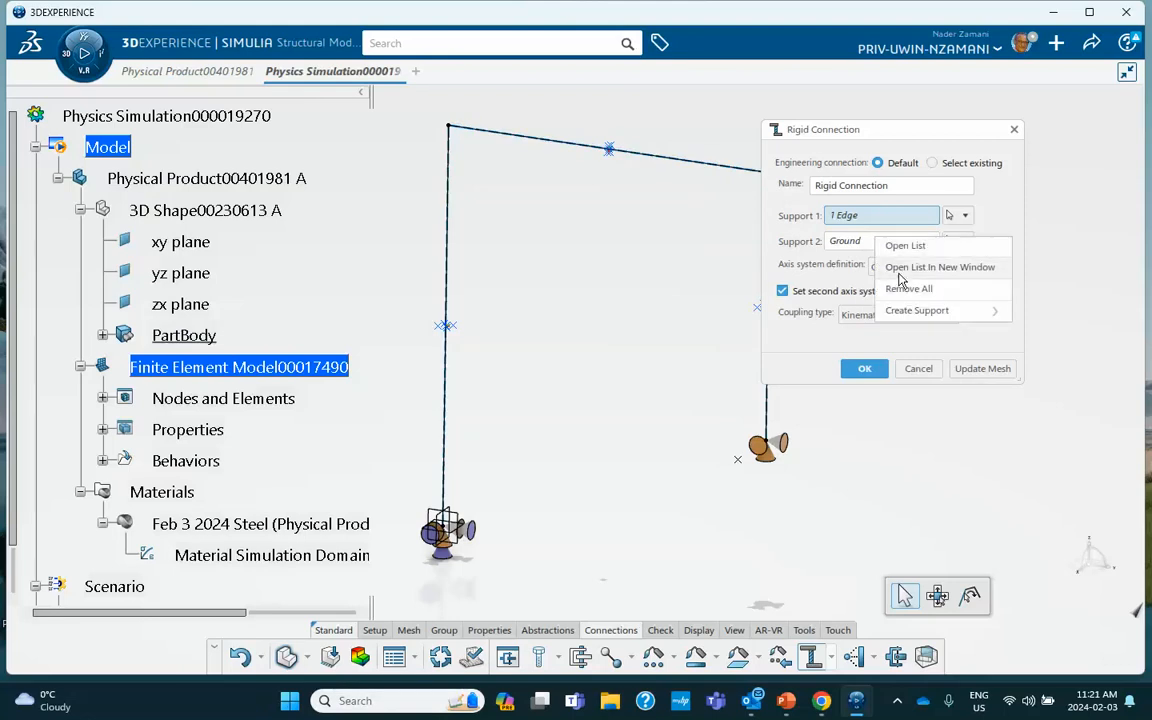
mouse_move(913, 311)
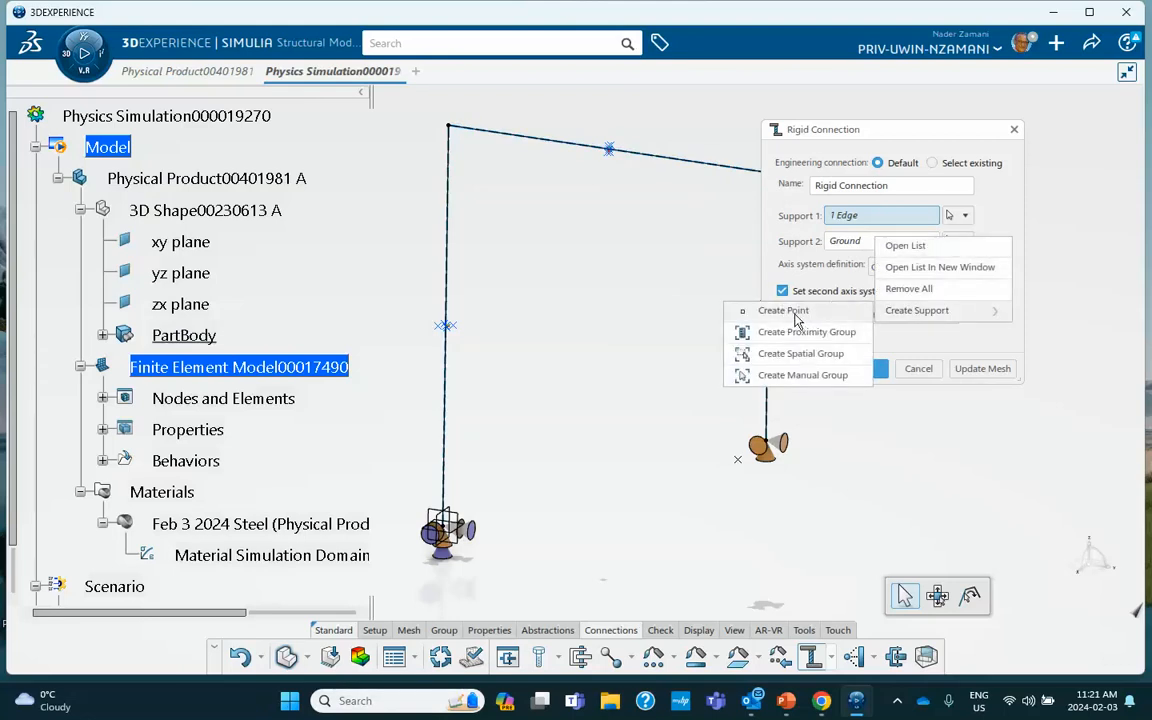
click(795, 312)
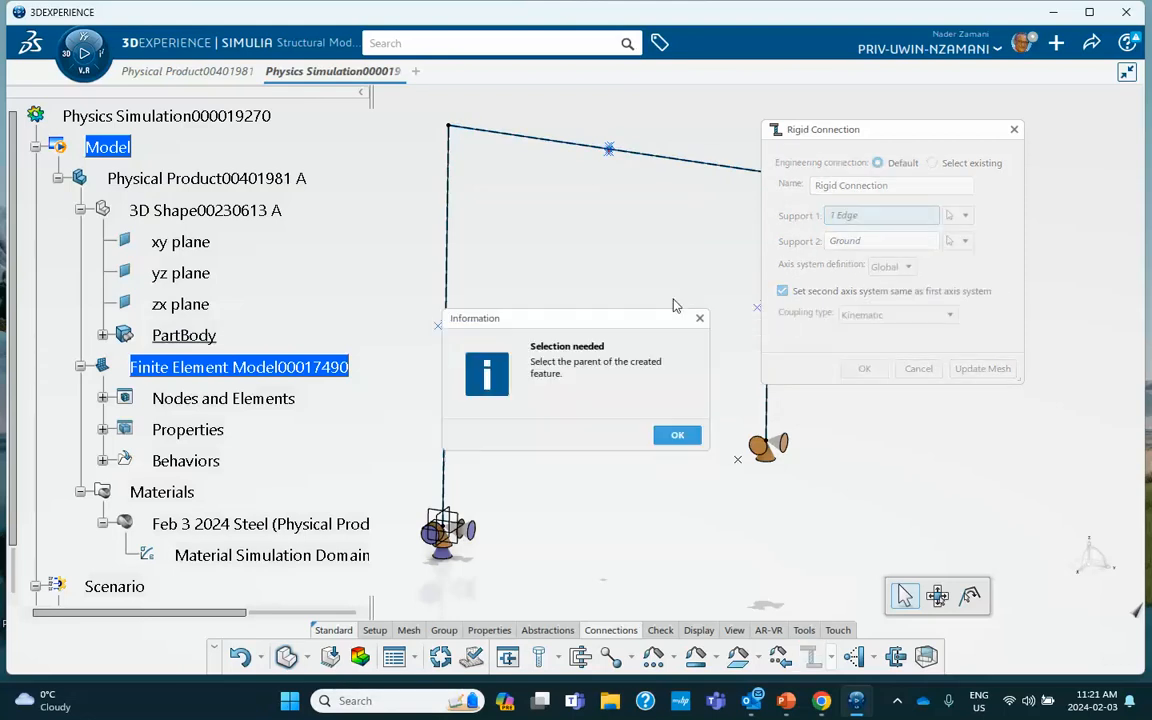
click(680, 164)
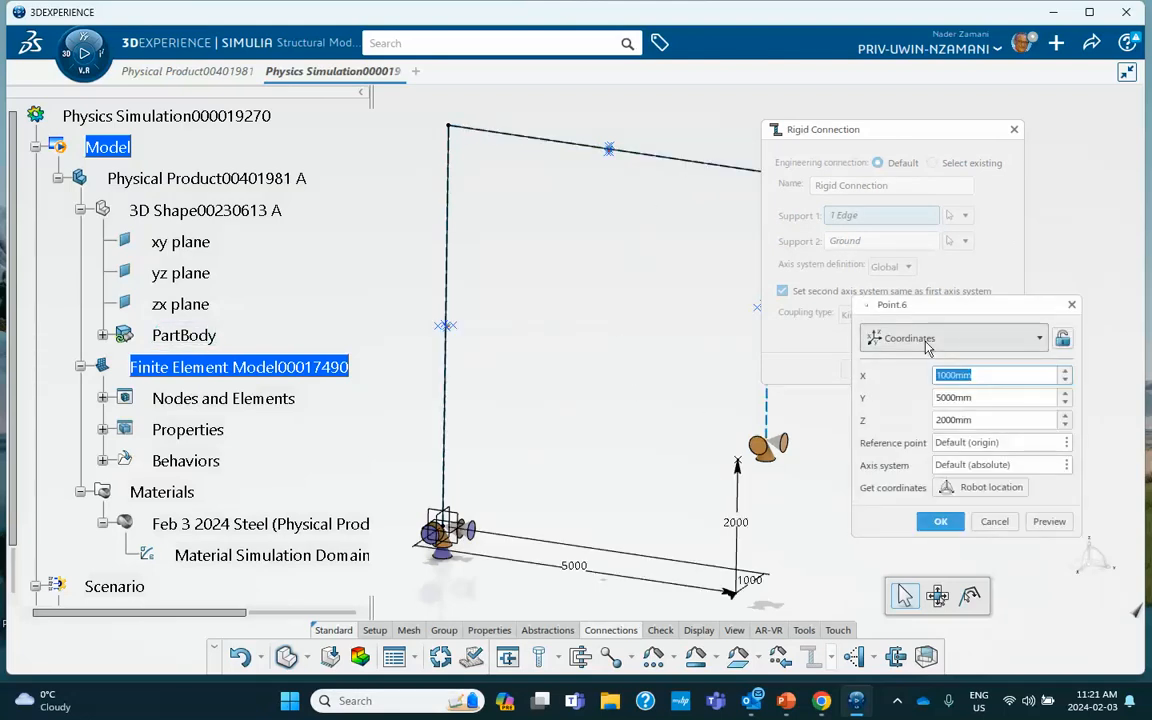
drag(783, 128, 841, 123)
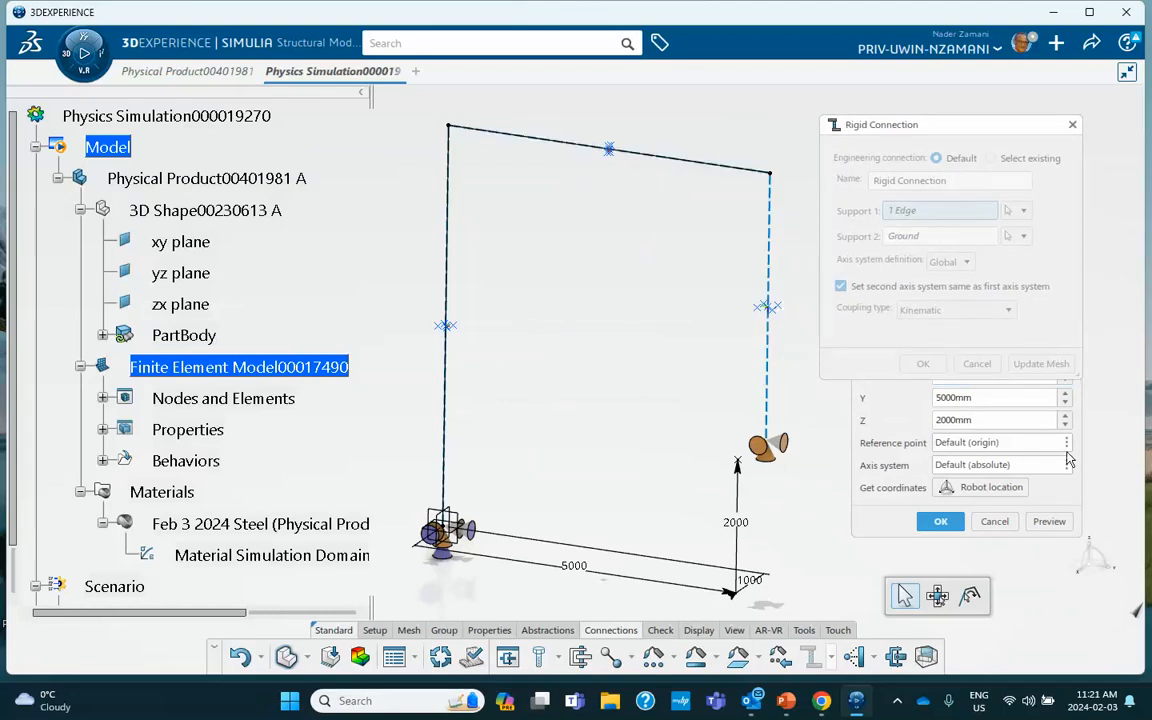
click(1066, 502)
Step: Define the point as On curve on the top beam line at a curve-length ratio of 0.5 and create it
click(900, 340)
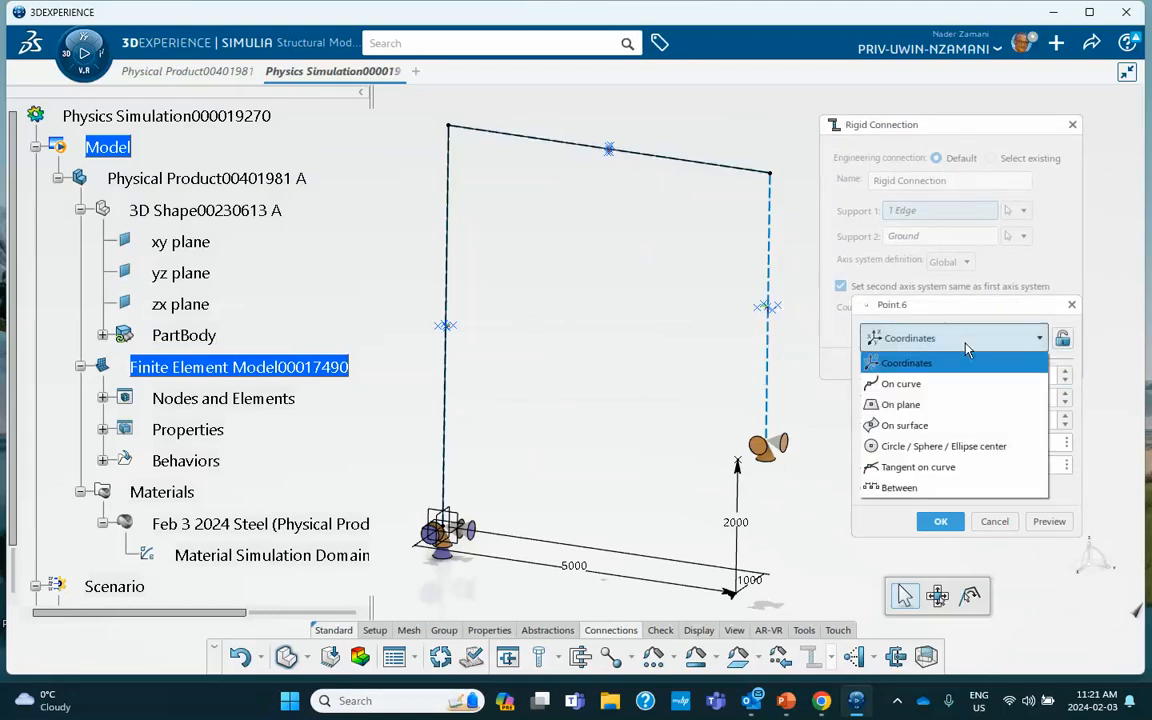
click(912, 384)
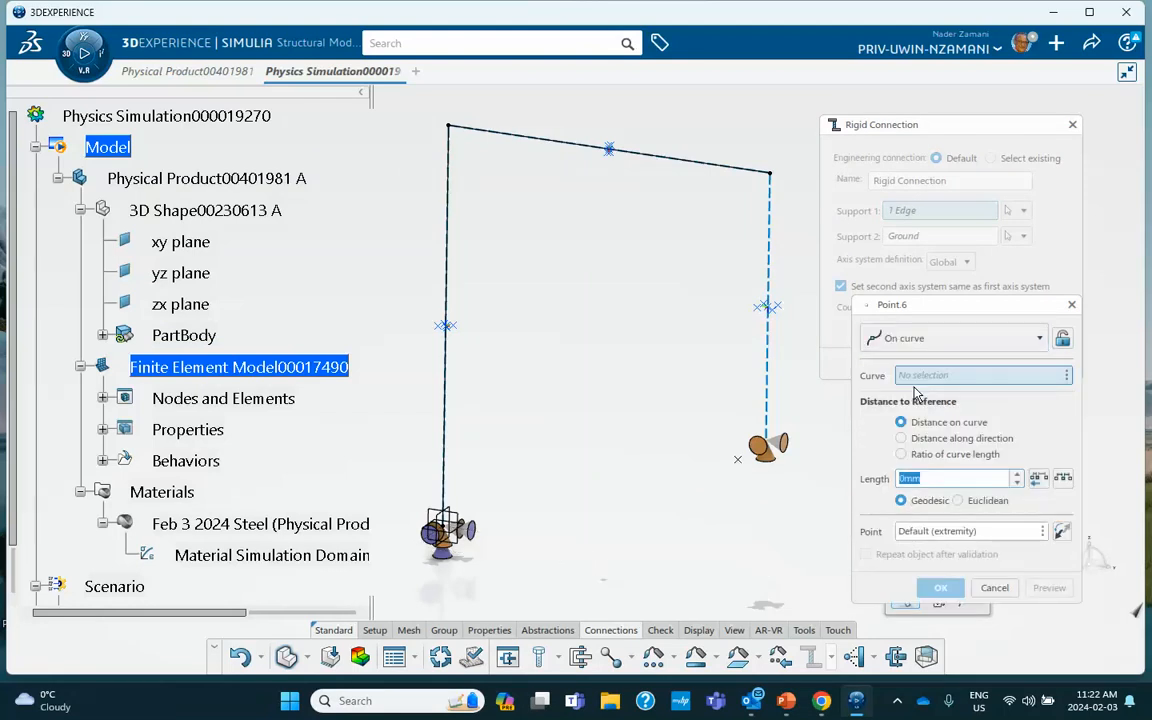
click(700, 166)
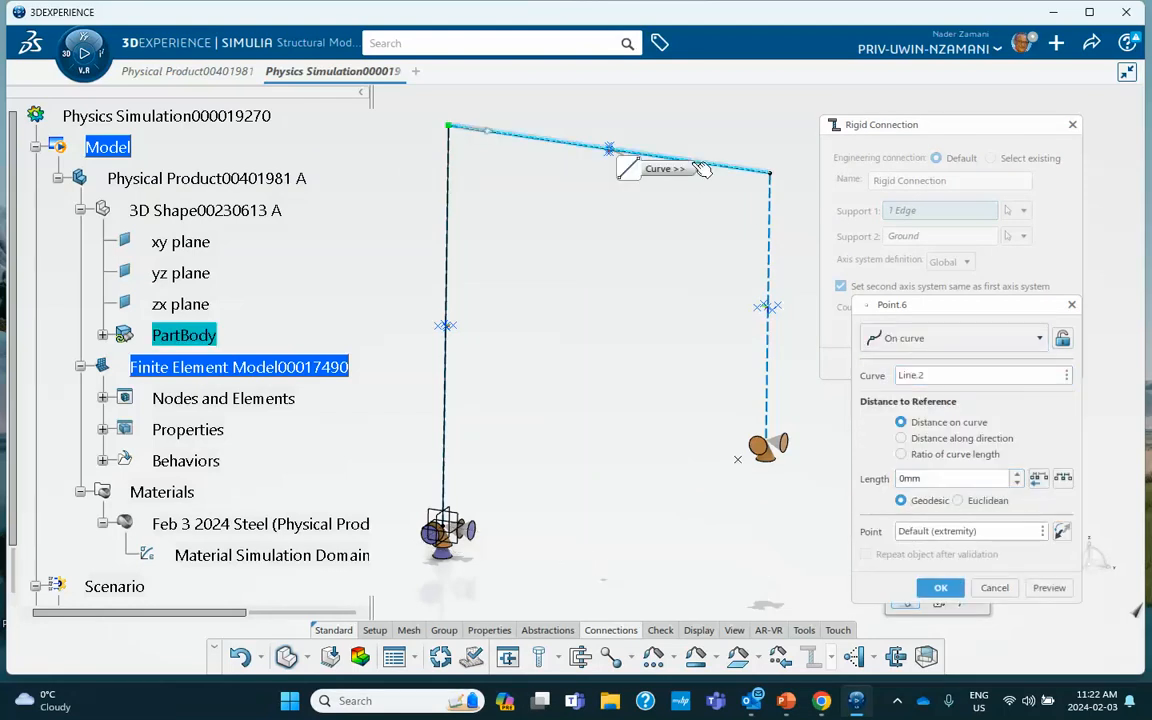
click(901, 455)
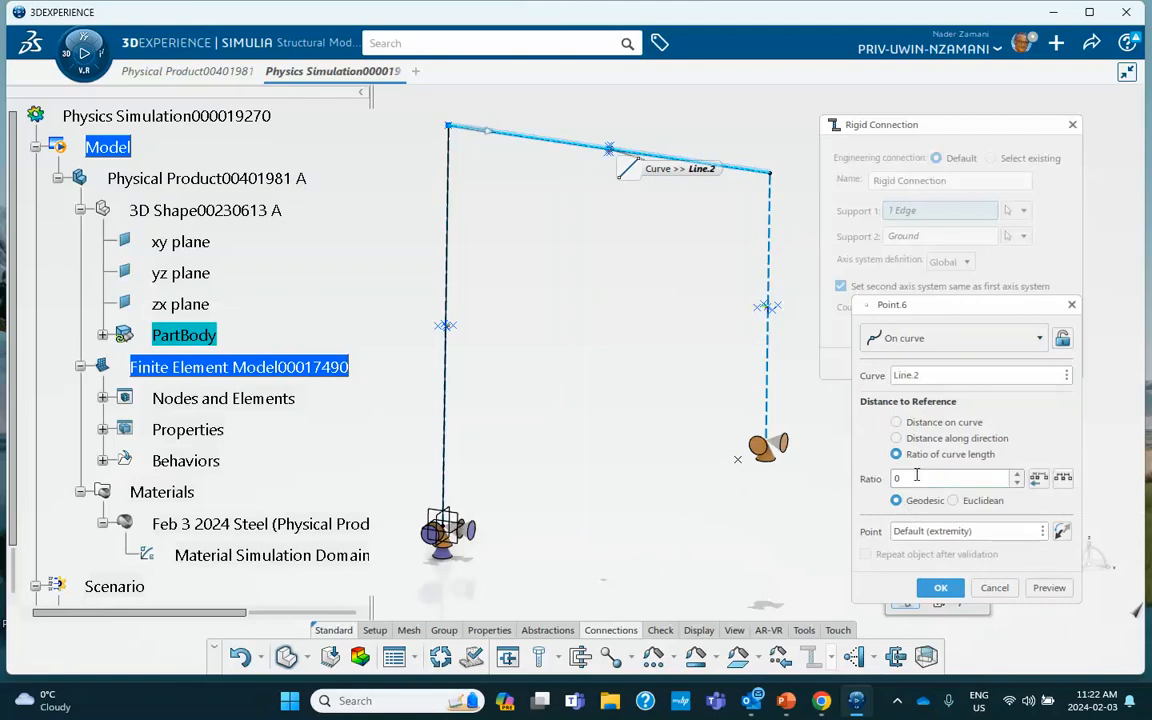
key(BackSpace)
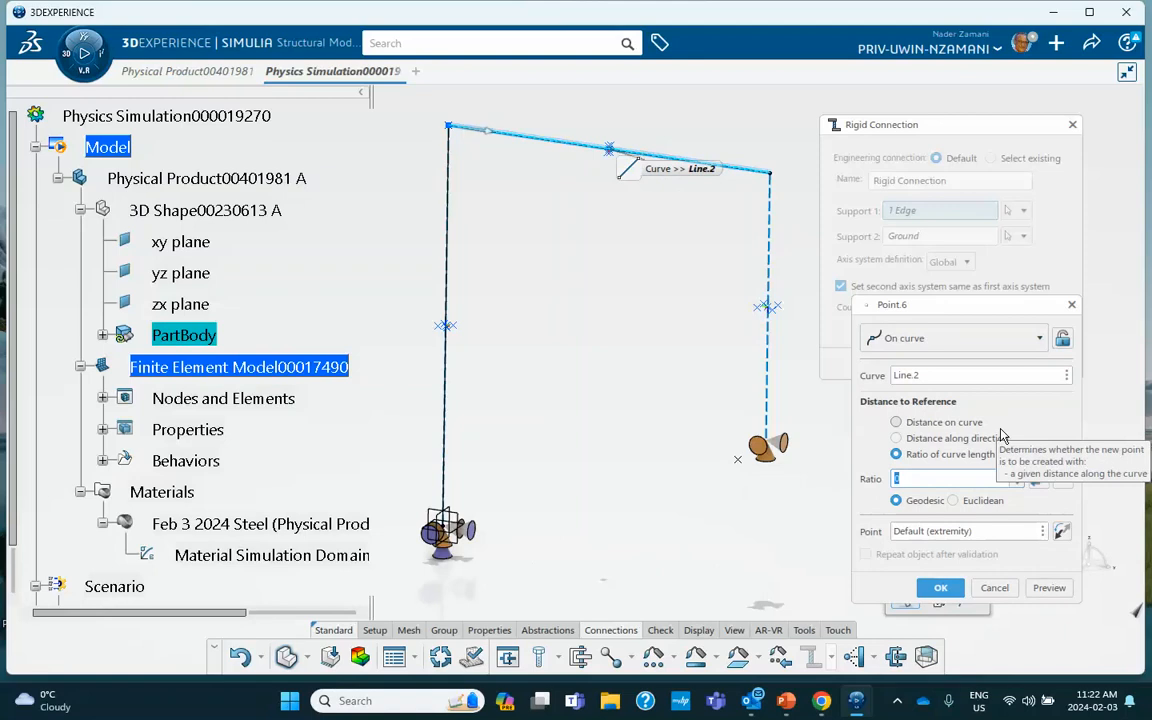
text(.5)
click(940, 589)
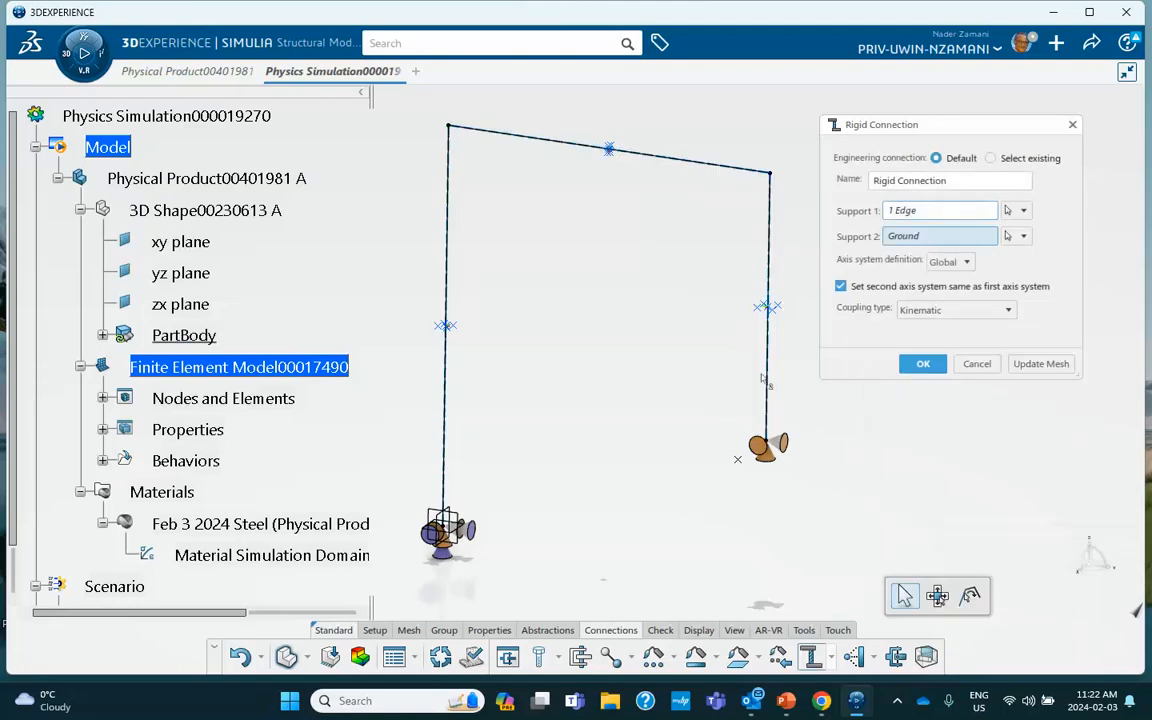
Step: Expand PartBody in the tree and create the rigid connection between the top beam's edge and Ground with kinematic coupling
click(103, 336)
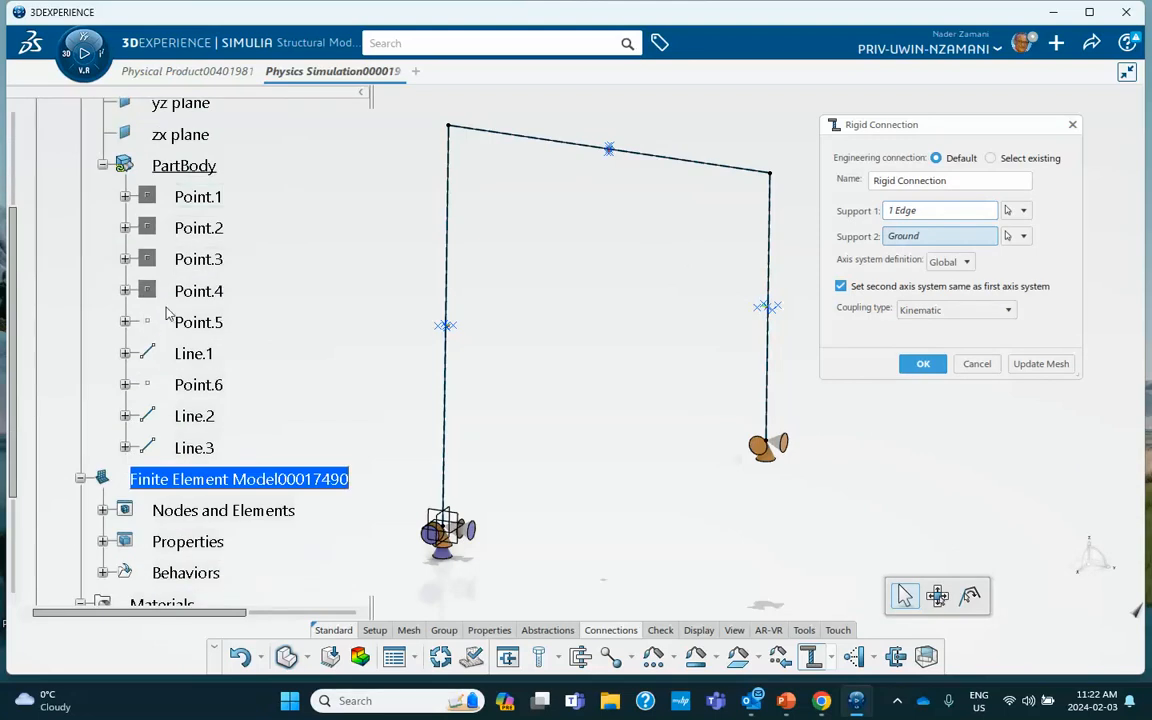
scroll(212, 316, down, 2)
scroll(215, 318, up, 2)
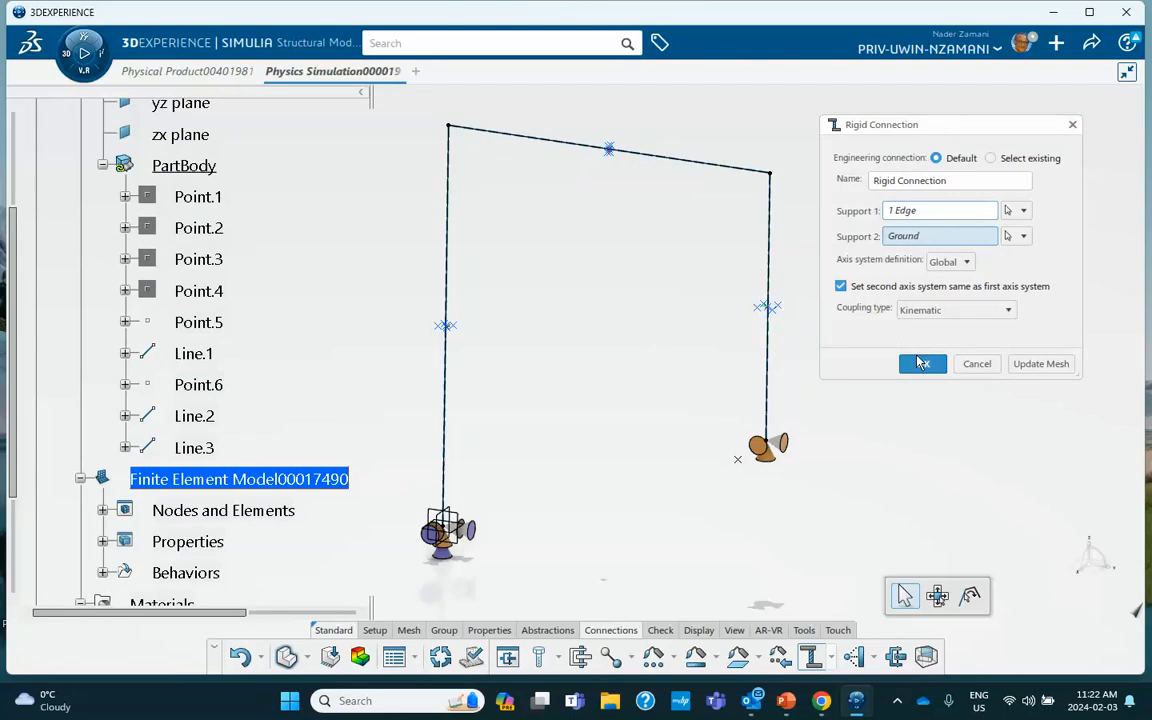
click(919, 365)
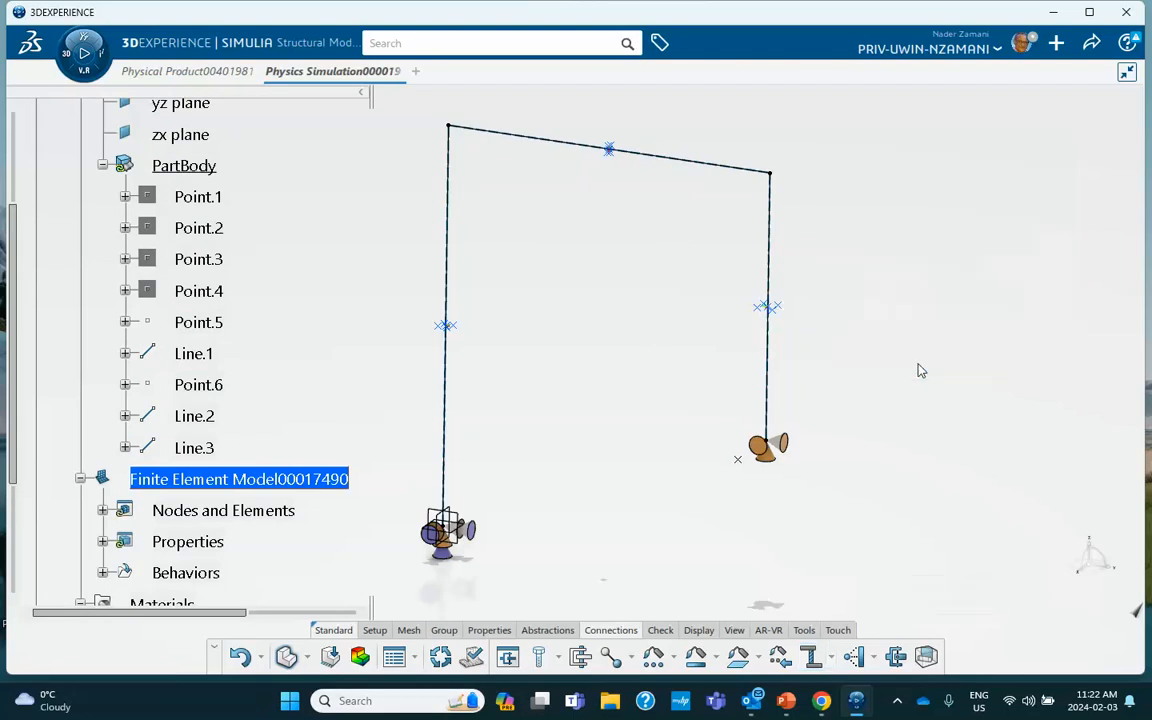
Step: Create a point inertia of 500 kg on the top beam's midpoint, Point.6
click(540, 630)
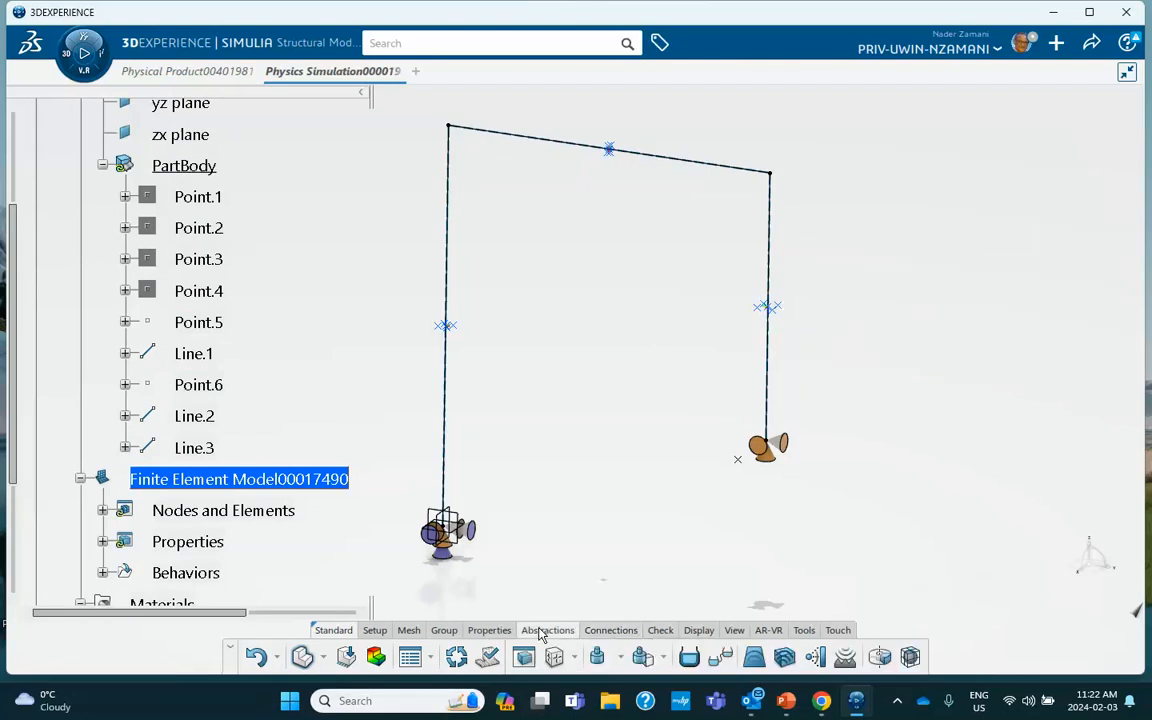
click(597, 659)
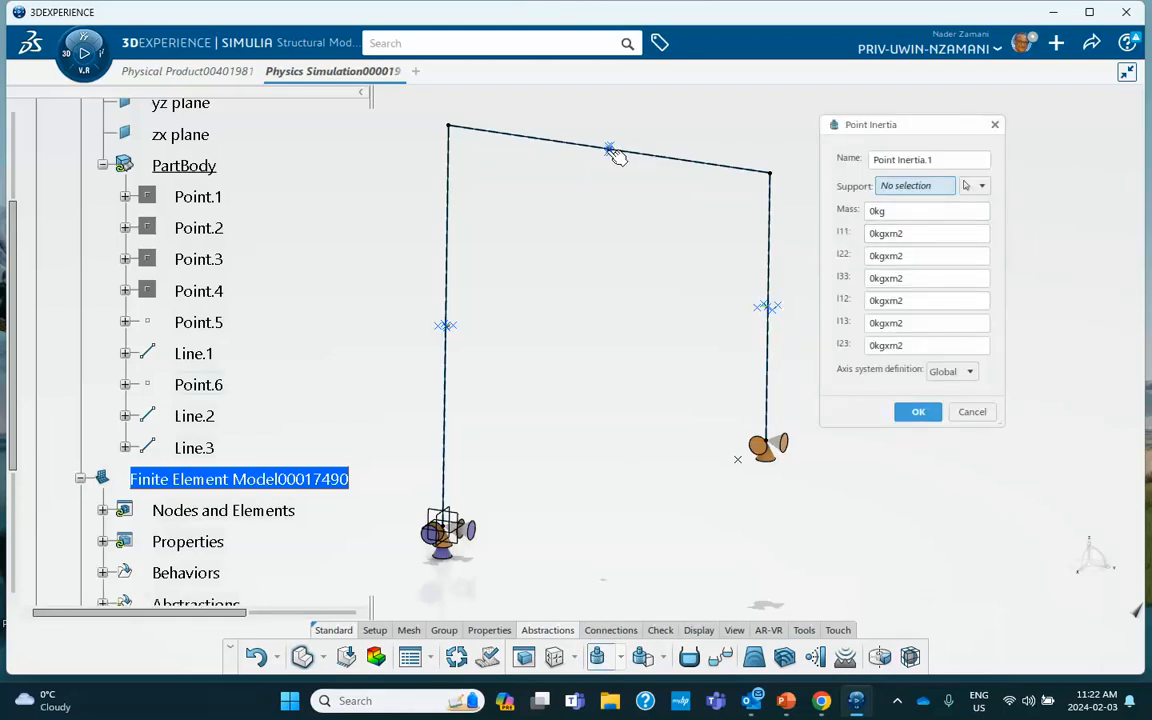
click(225, 388)
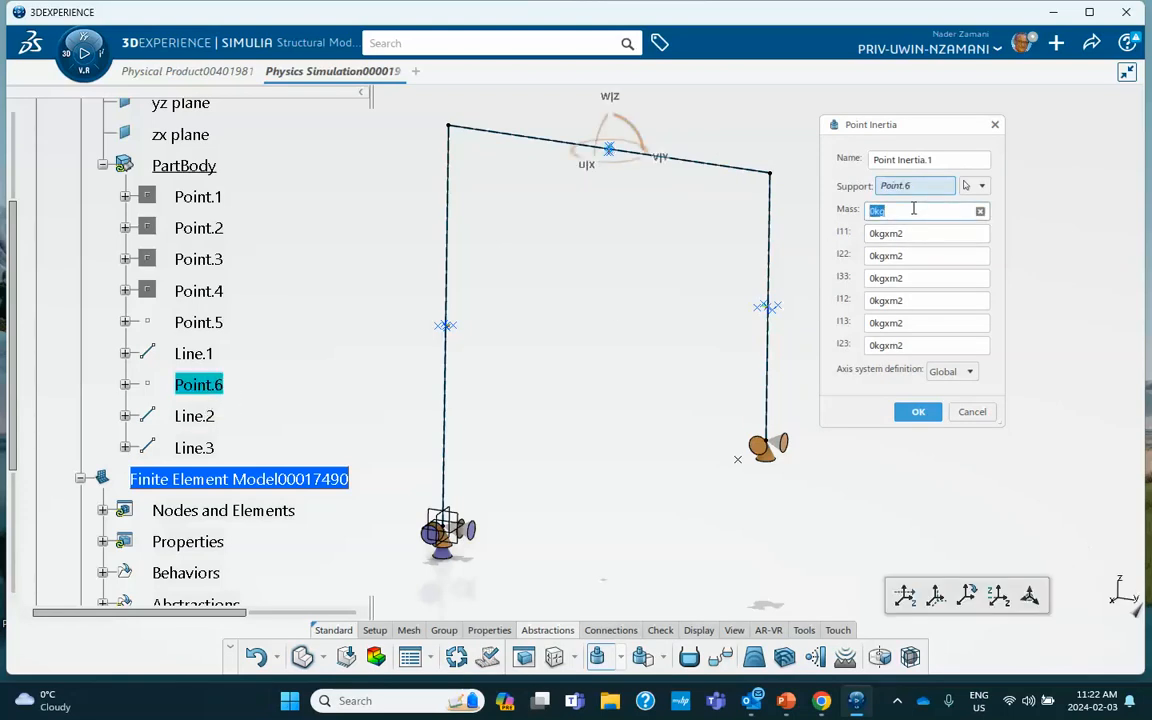
click(918, 412)
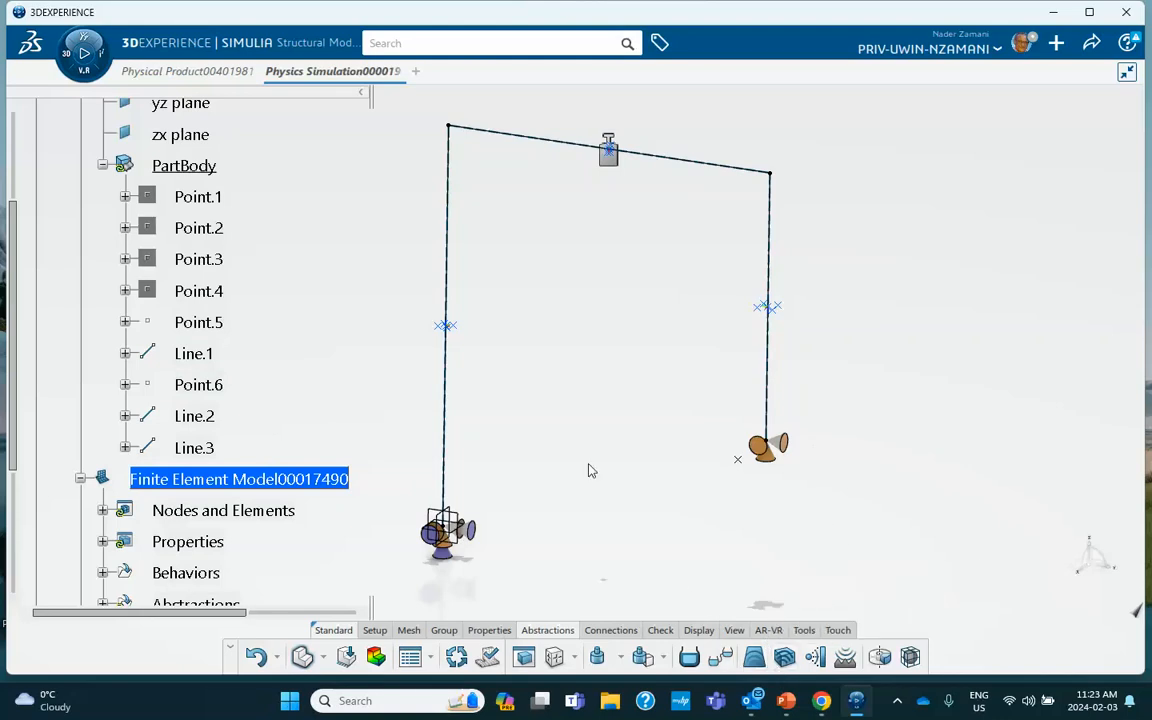
Step: Set the beam rendering style to Solid in the display preferences and close them
click(697, 631)
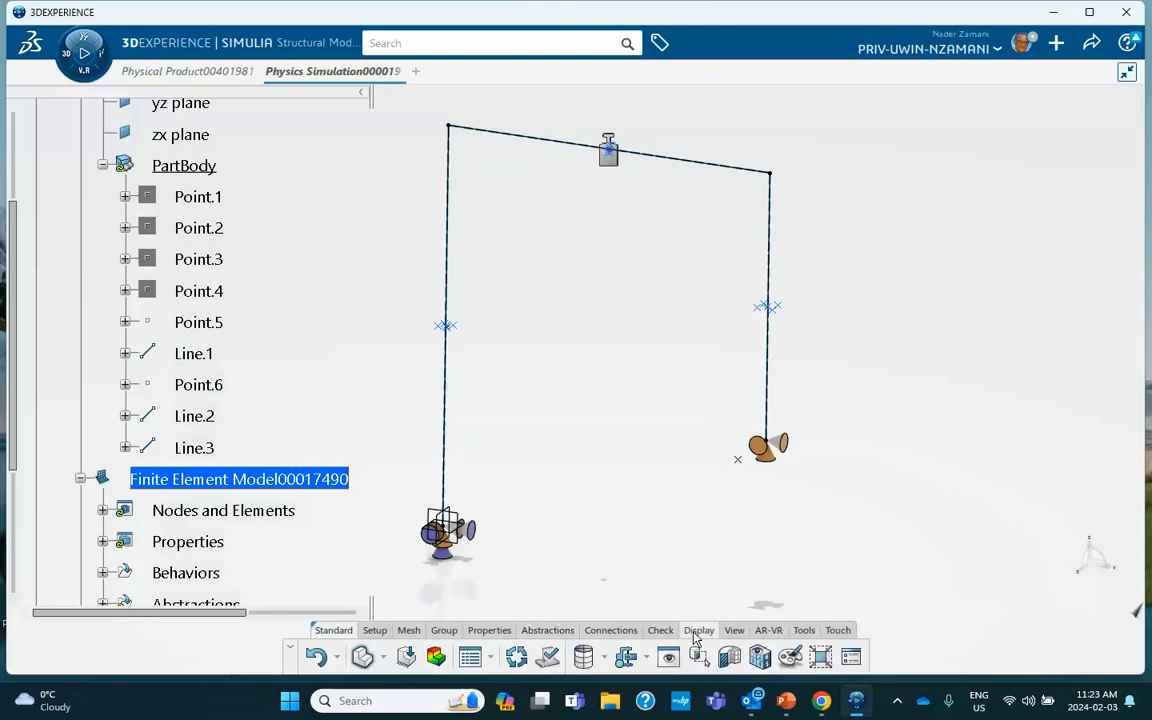
click(820, 656)
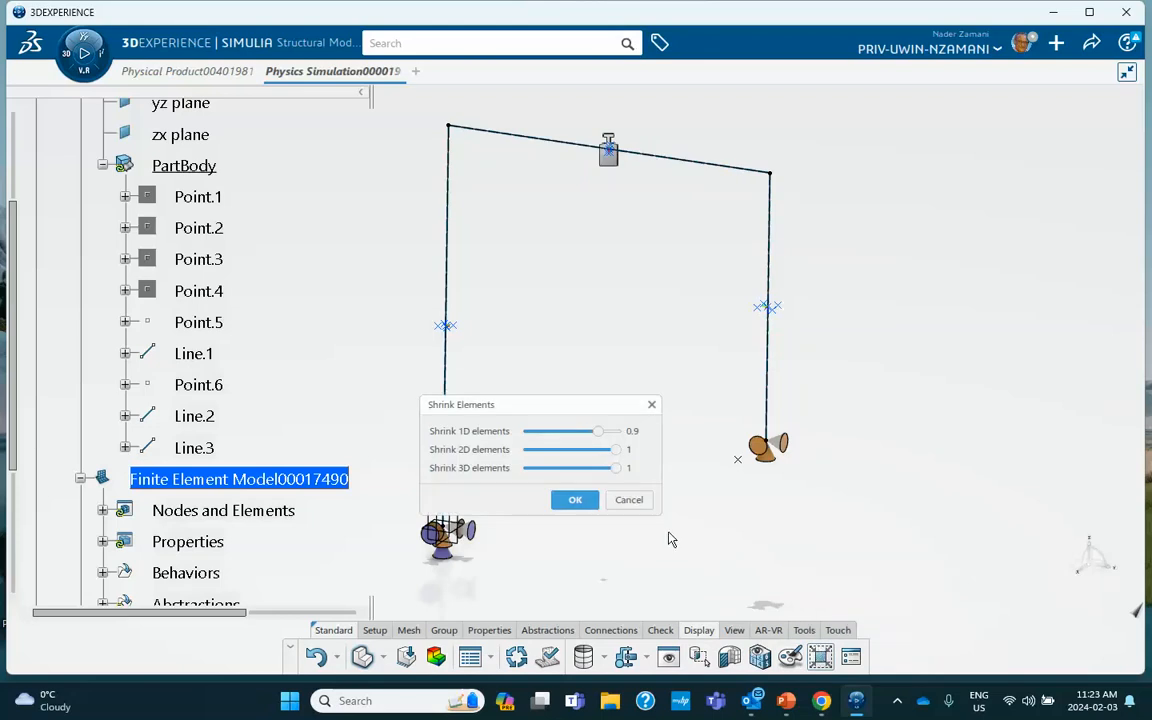
click(630, 506)
click(849, 657)
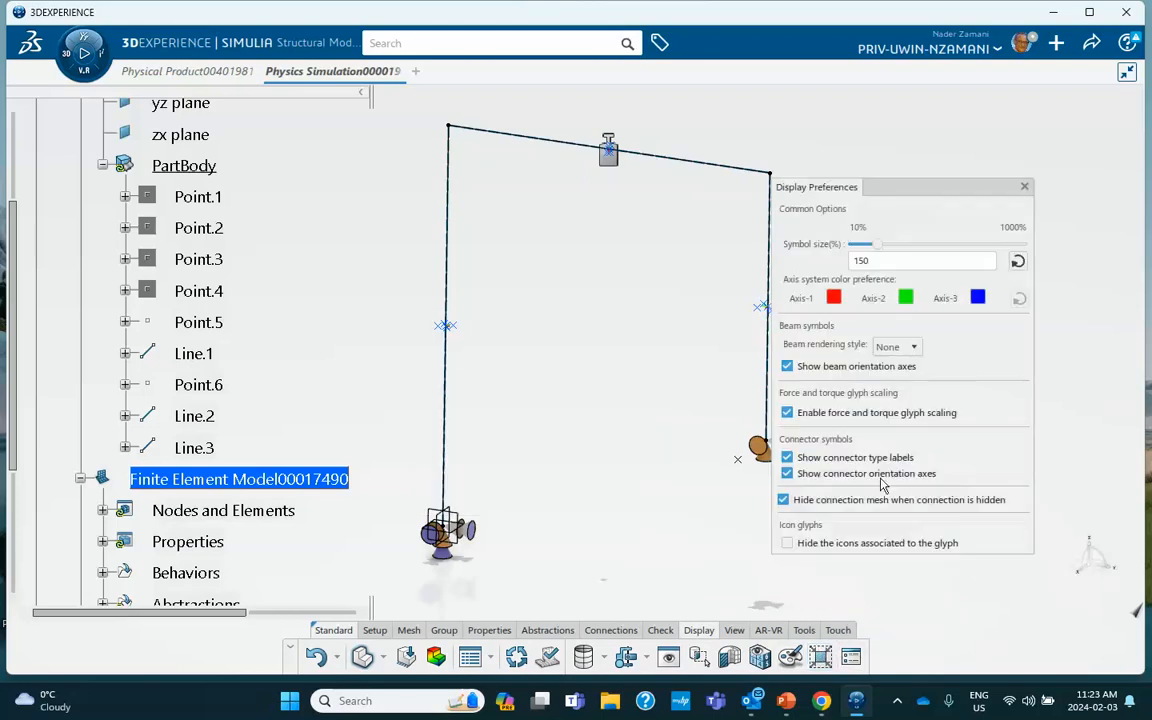
click(894, 347)
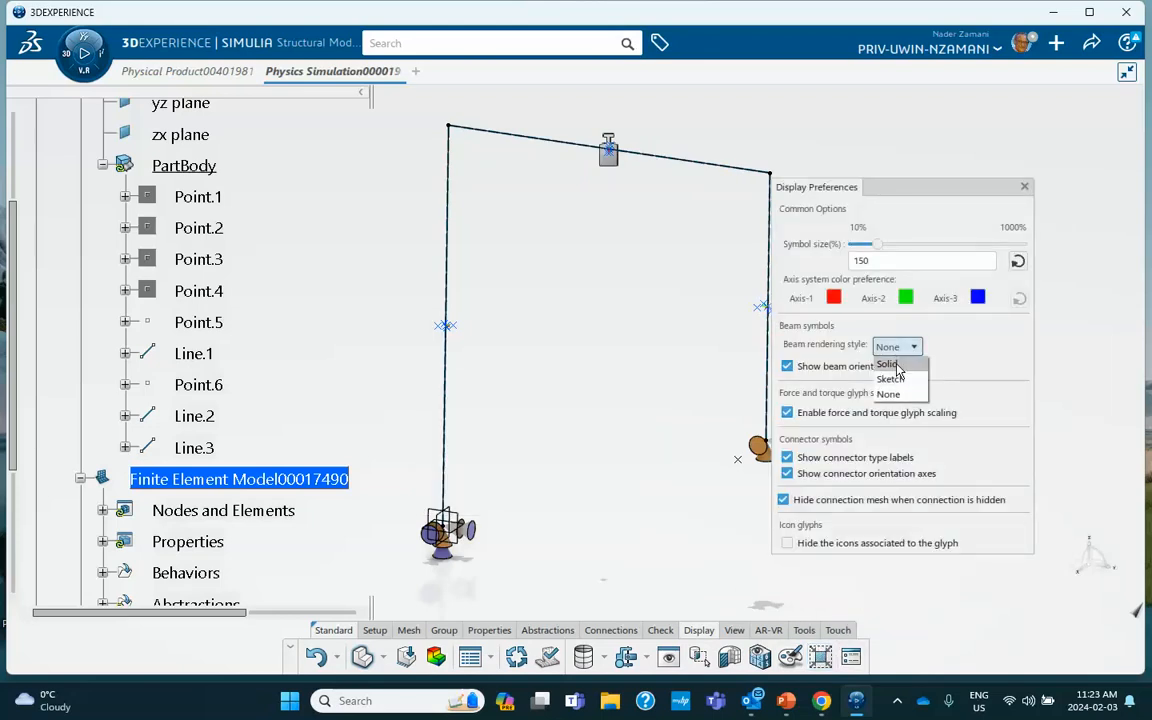
click(888, 365)
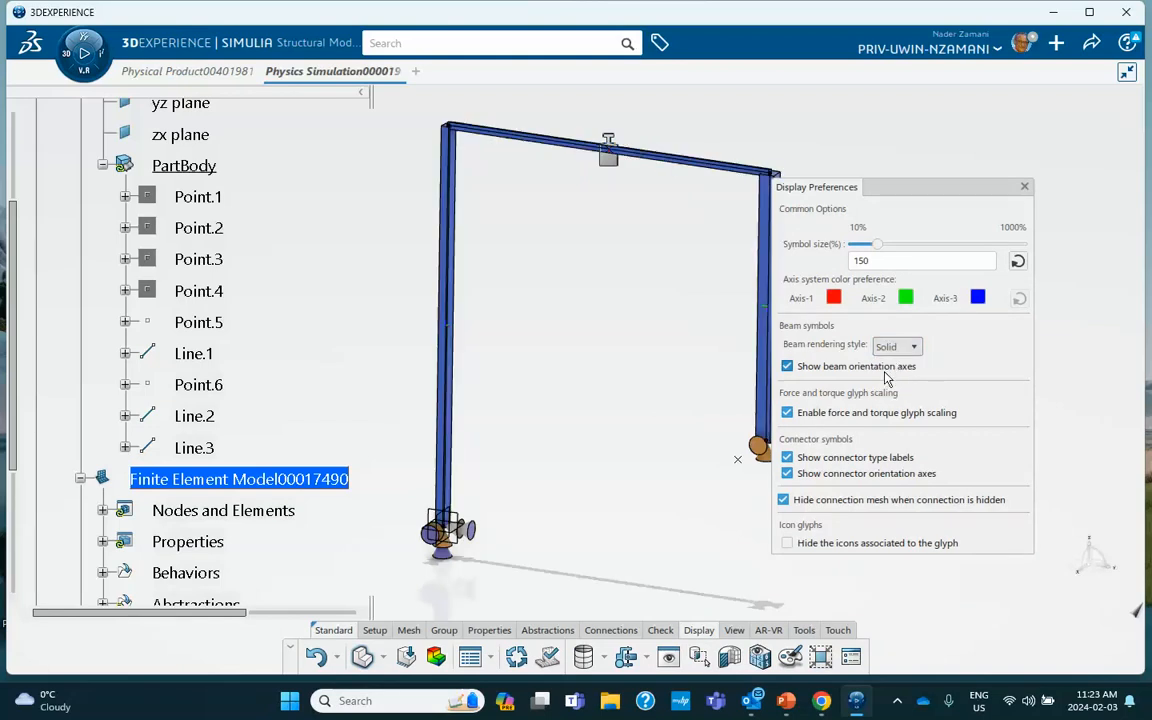
click(1023, 189)
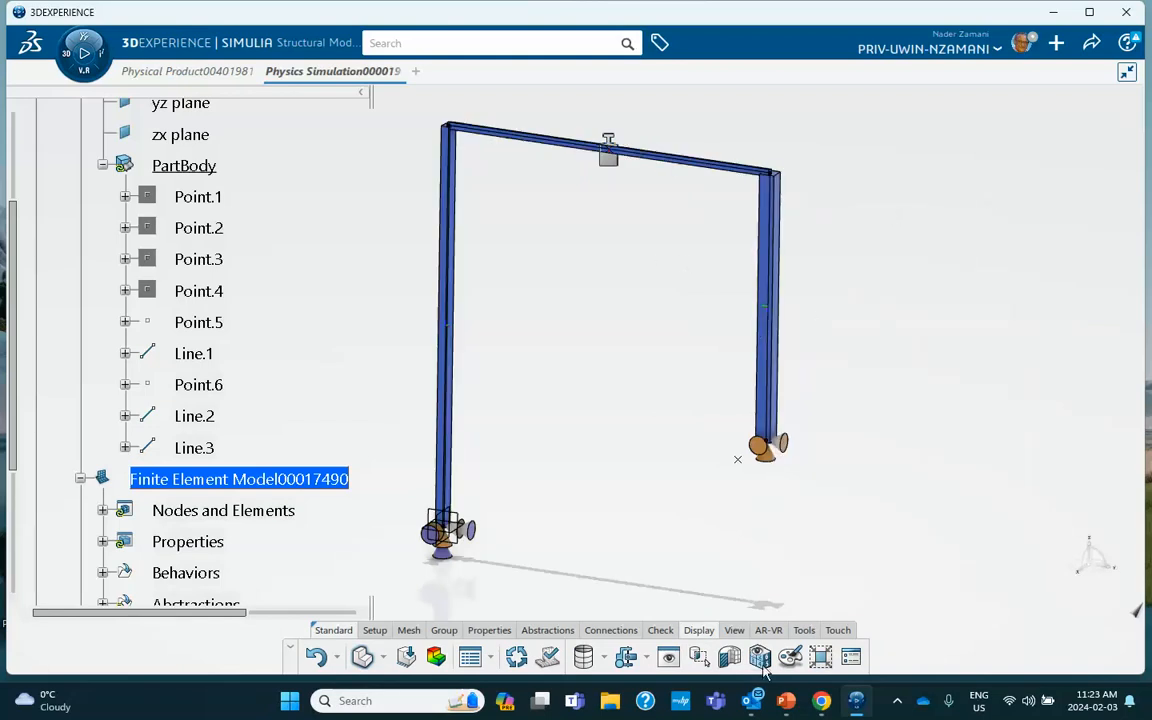
Step: Switch to the PowerPoint tutorial, check slide 4's rigid connection and point inertia settings, and return to 3DEXPERIENCE
click(786, 700)
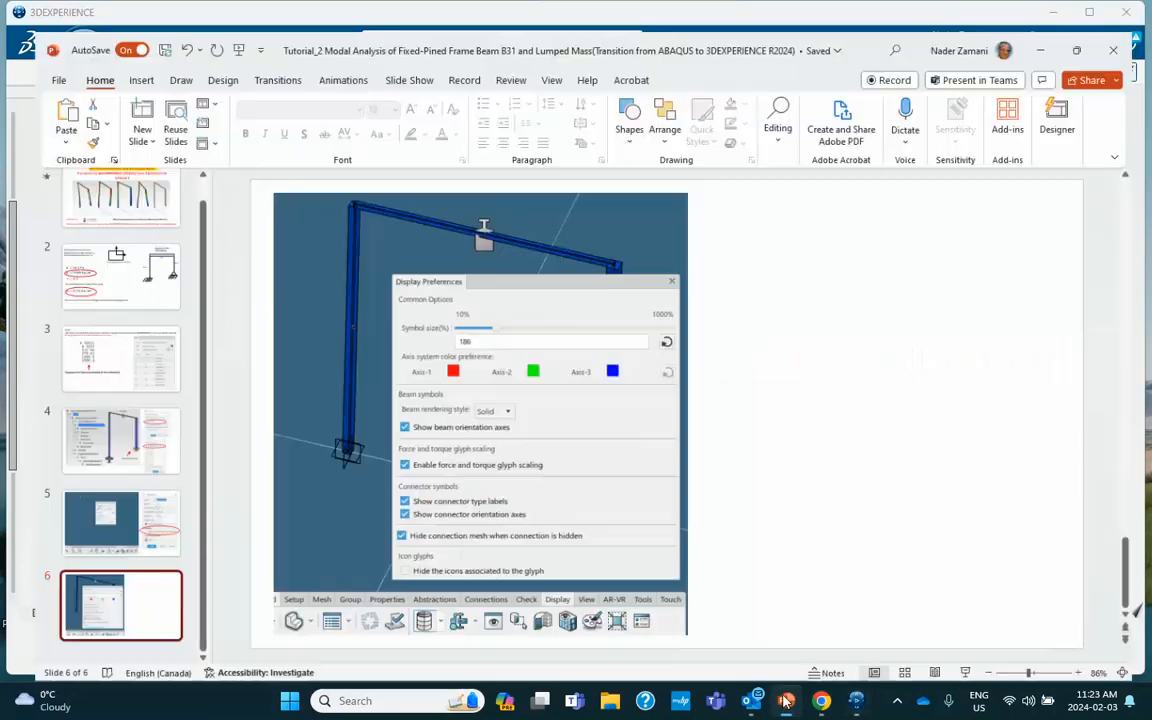
click(84, 395)
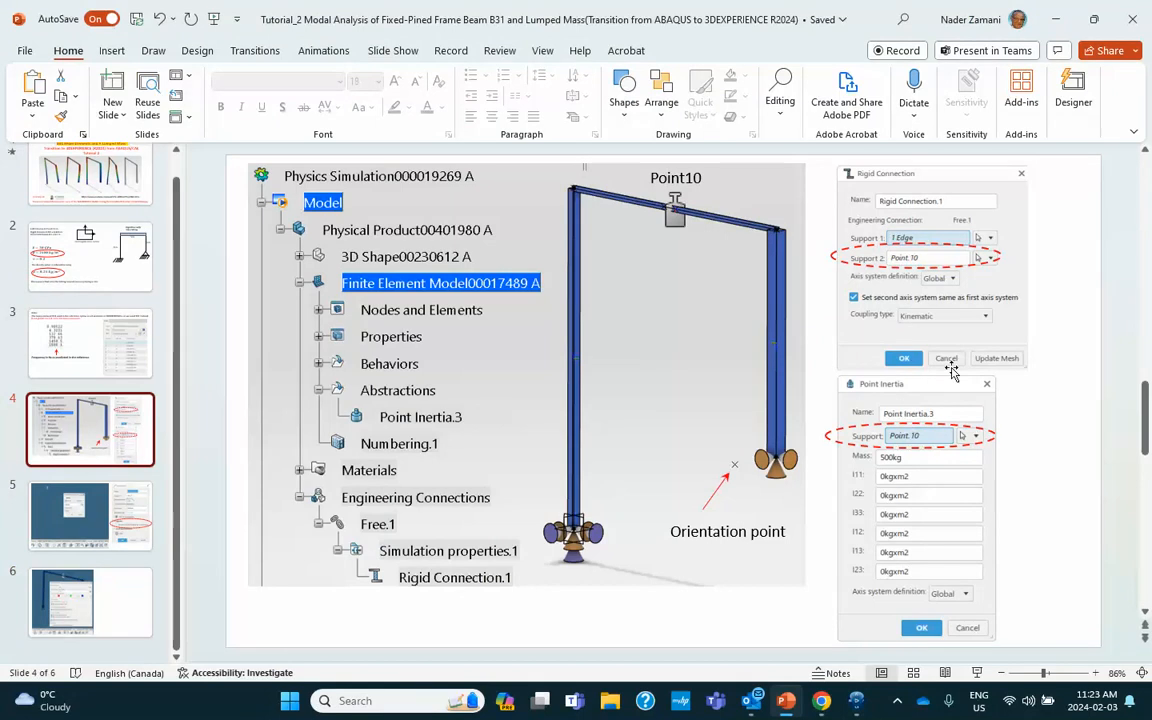
click(1056, 20)
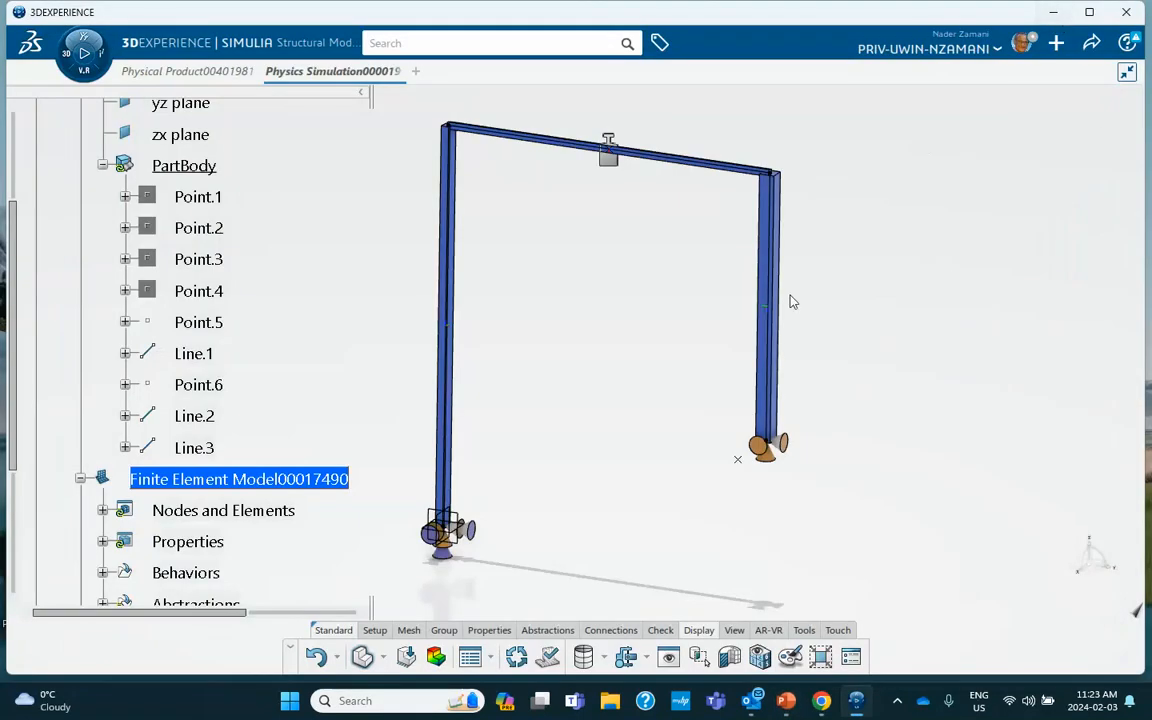
Step: Expand the engineering connections down to the rigid connection, review its supports and coupling type, and close it without changes
scroll(237, 419, down, 3)
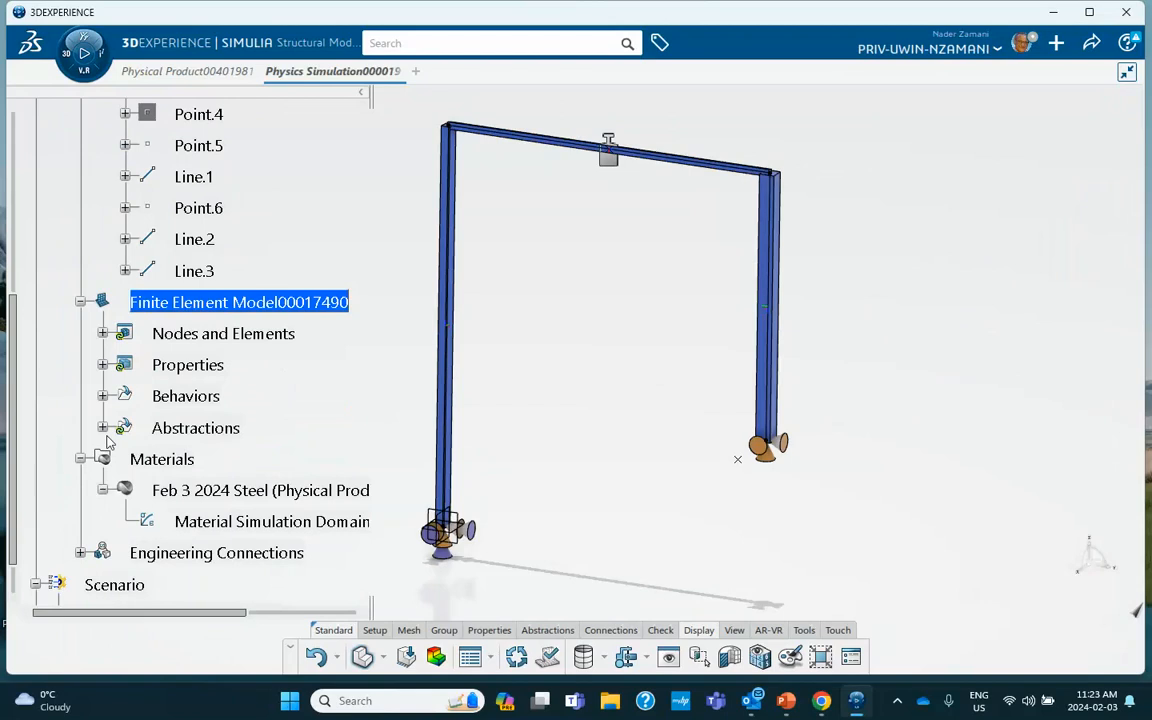
click(79, 552)
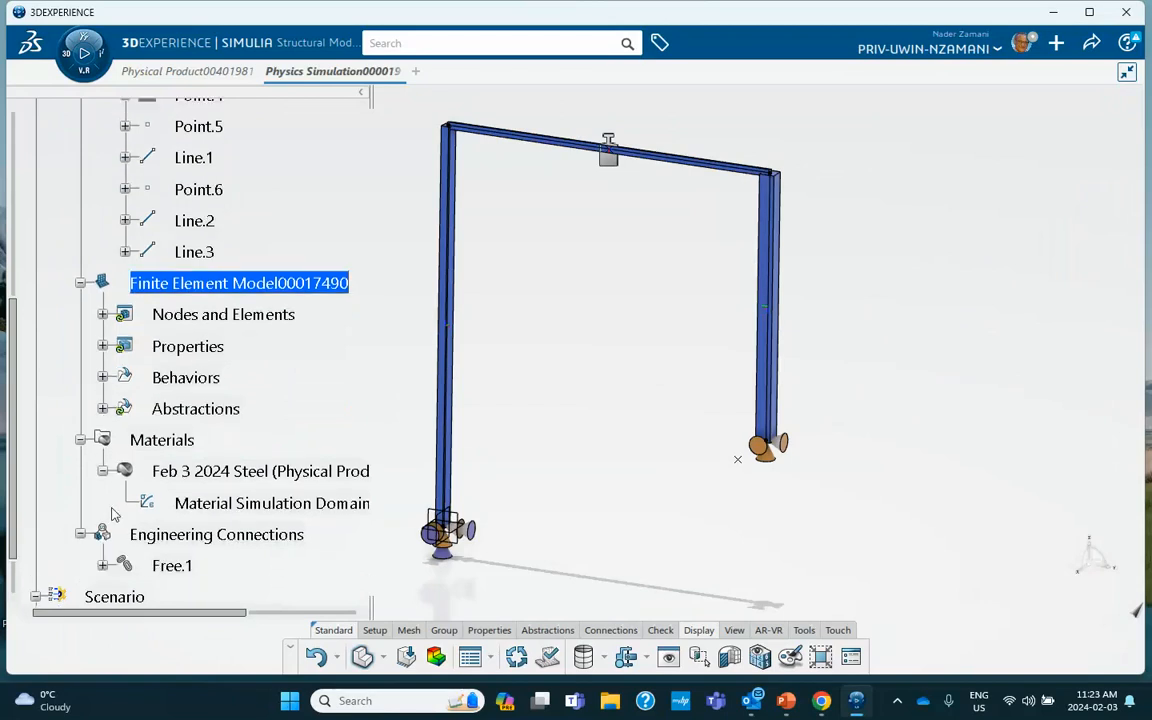
scroll(110, 500, down, 2)
click(102, 448)
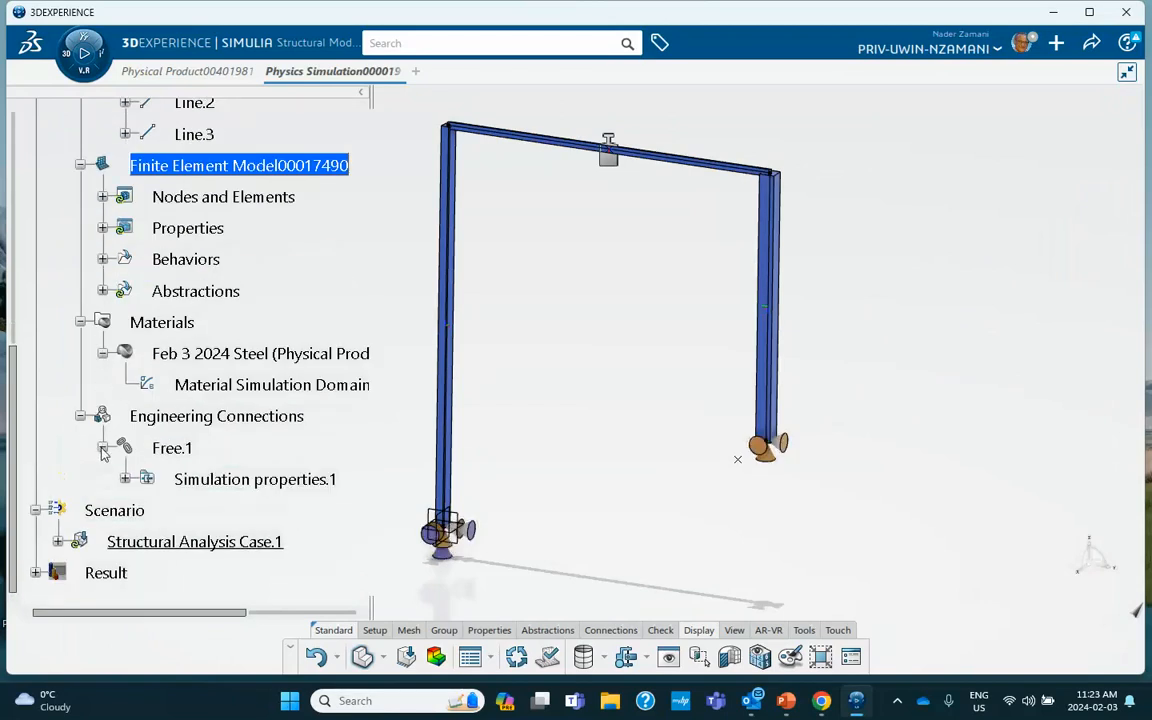
click(125, 479)
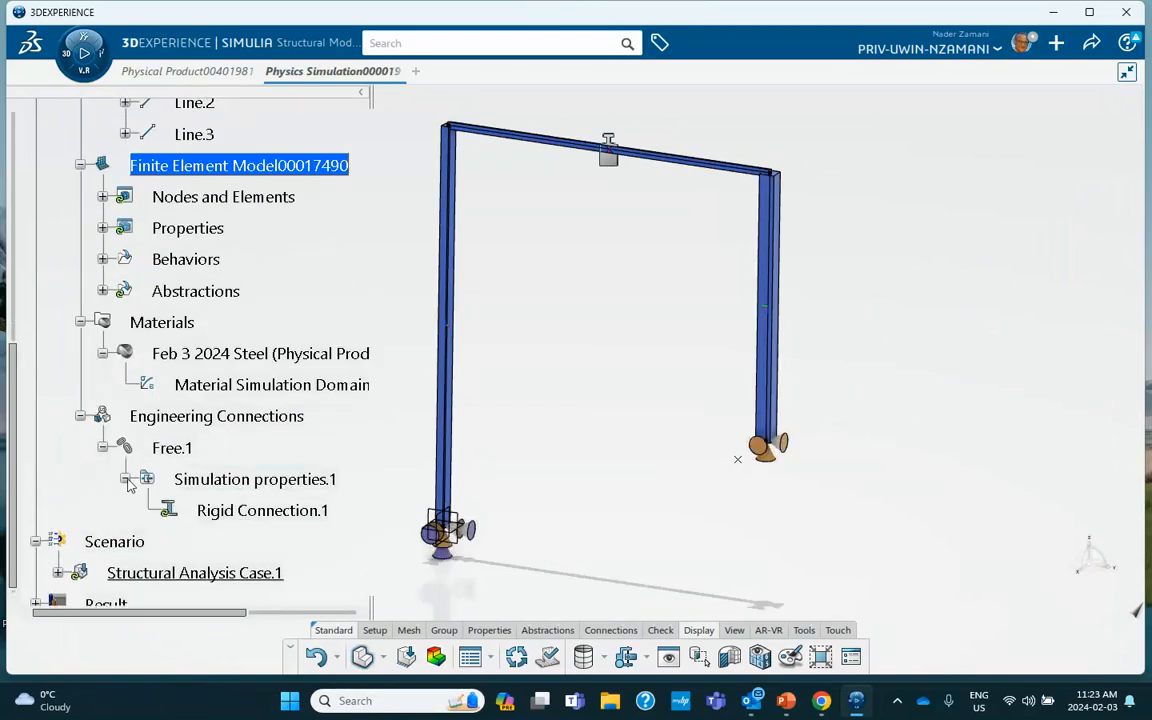
double_click(270, 510)
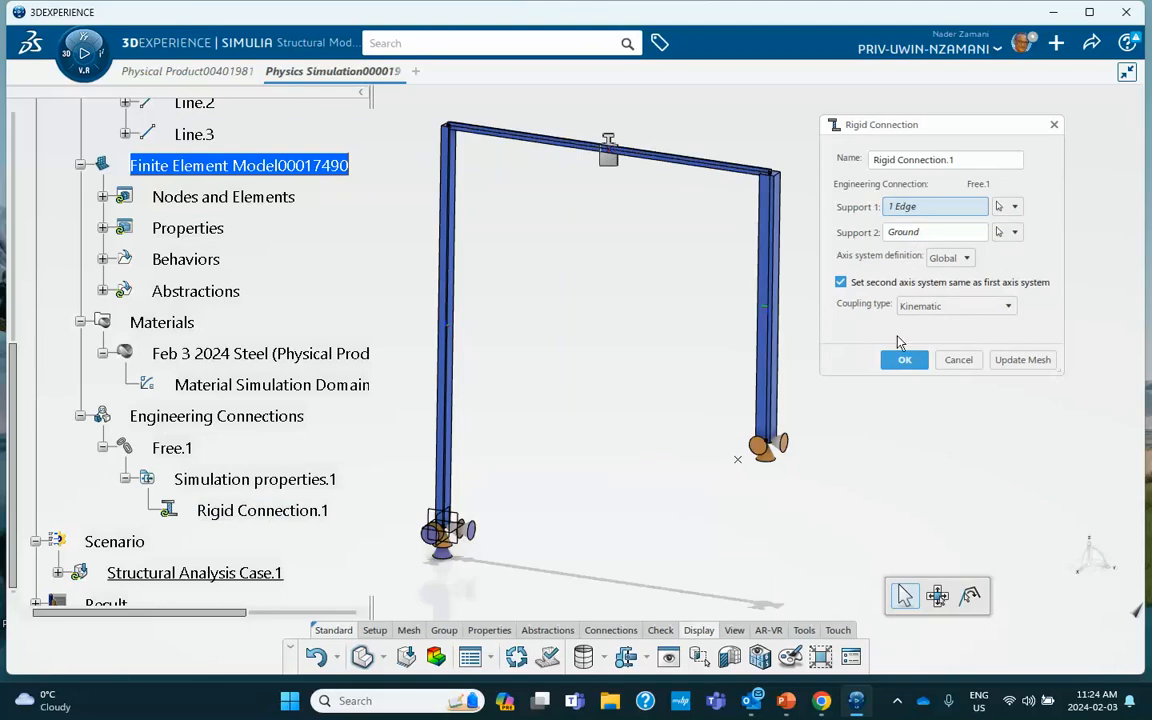
click(957, 360)
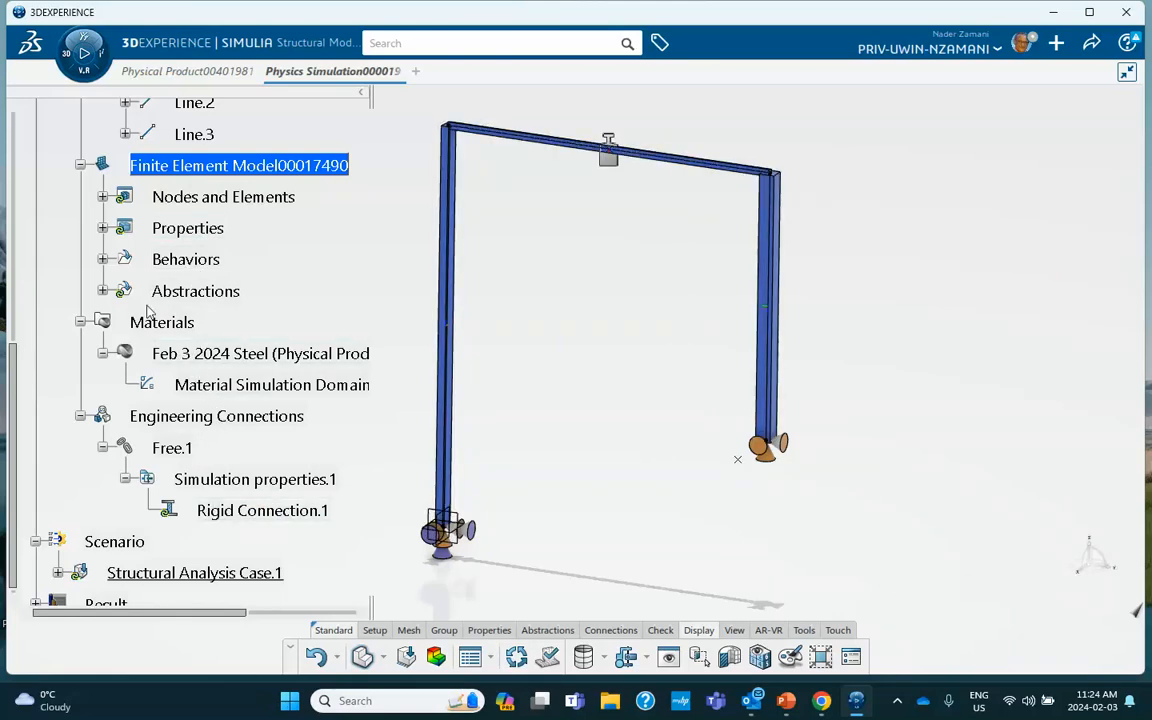
Step: Expand the abstractions, review the support and mass of Point Inertia.1, and close it without changes
click(102, 290)
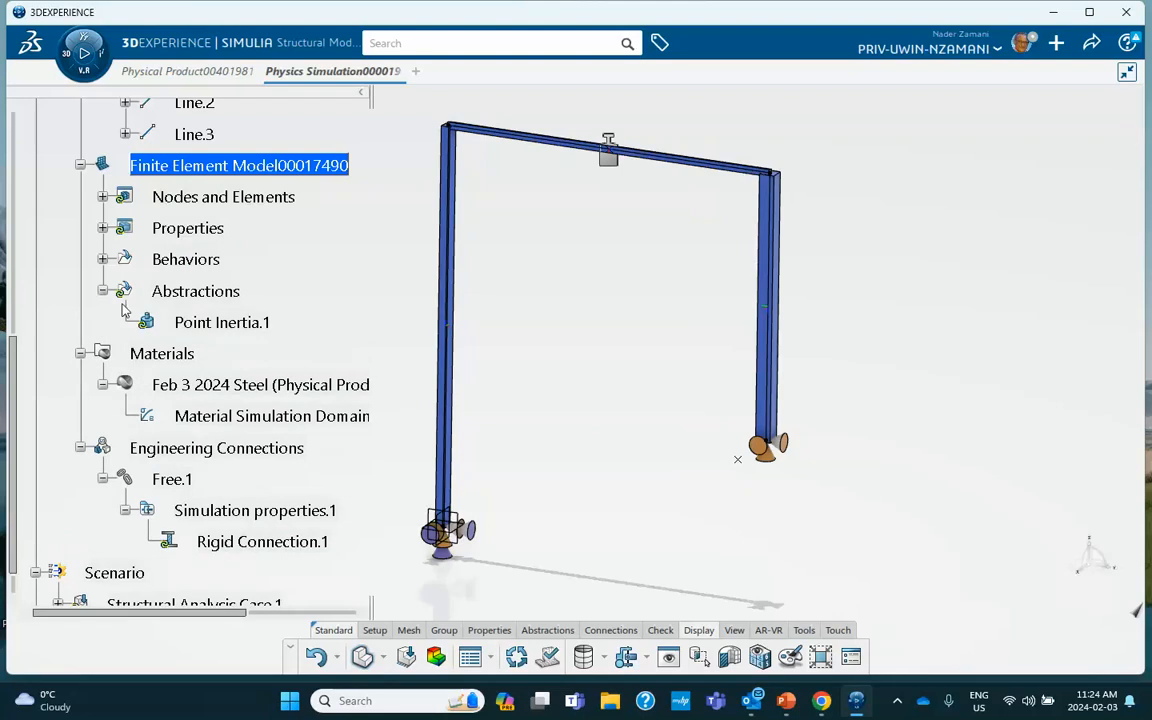
double_click(224, 322)
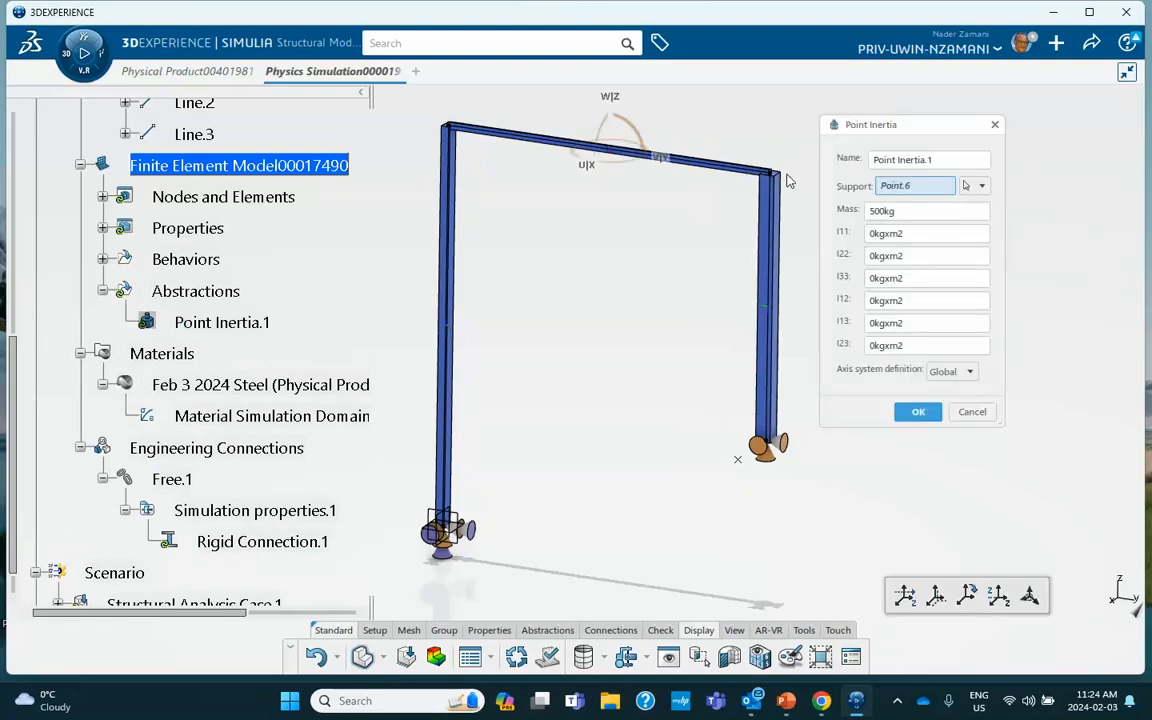
click(972, 412)
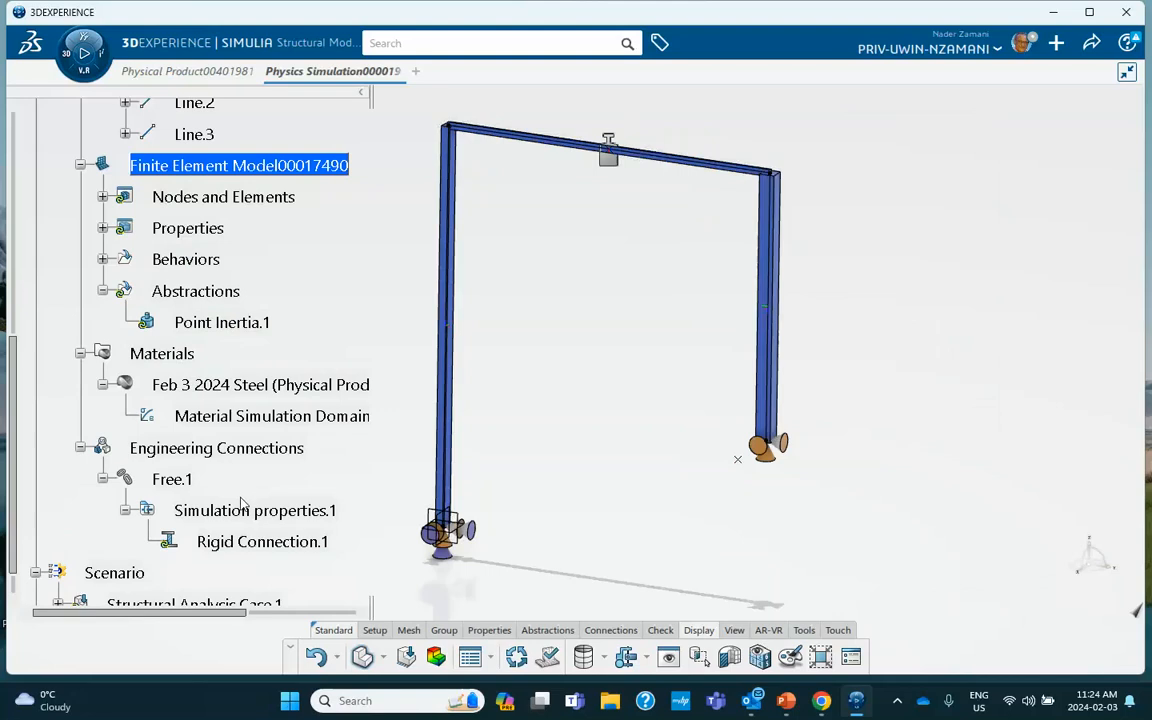
Step: Change Support 2 of Rigid Connection.1 to Point.6, keeping the kinematic coupling type, and confirm the edit
double_click(224, 543)
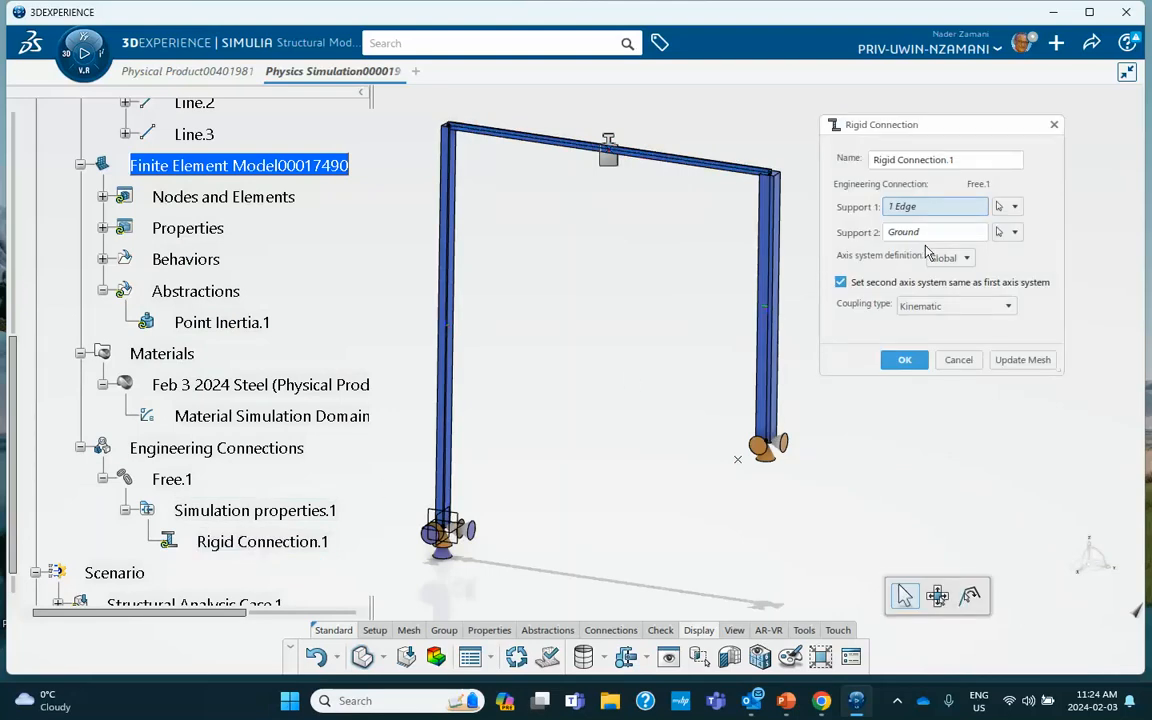
click(928, 233)
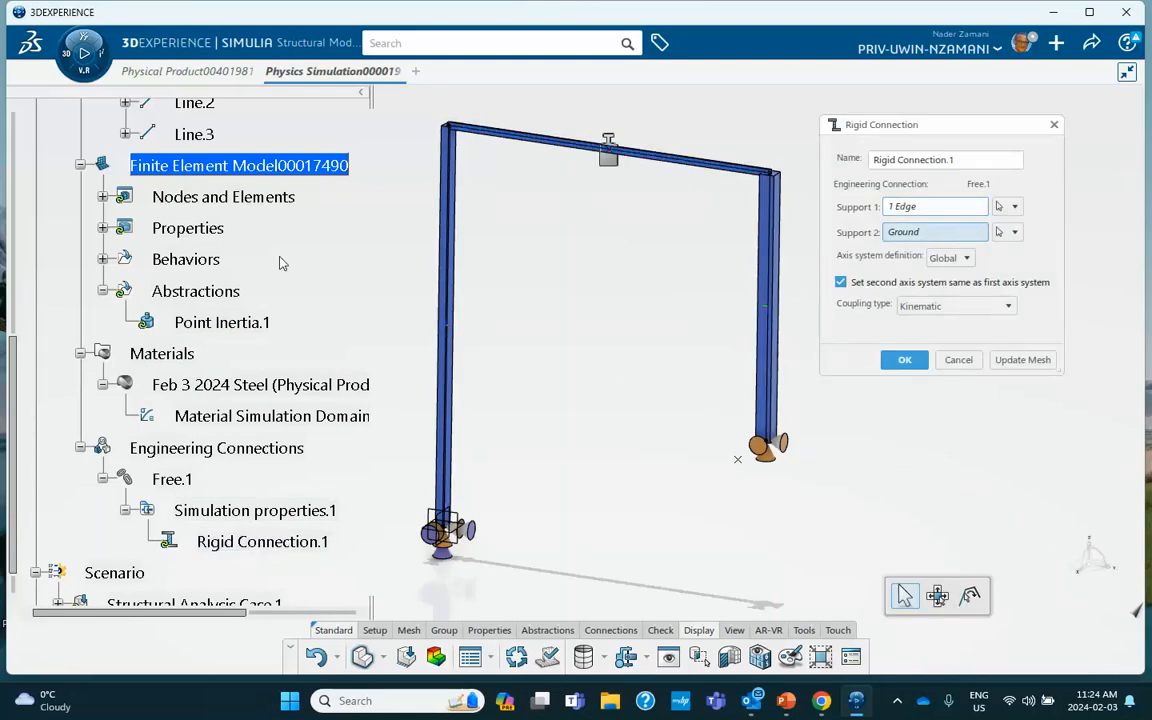
scroll(280, 263, up, 3)
click(205, 249)
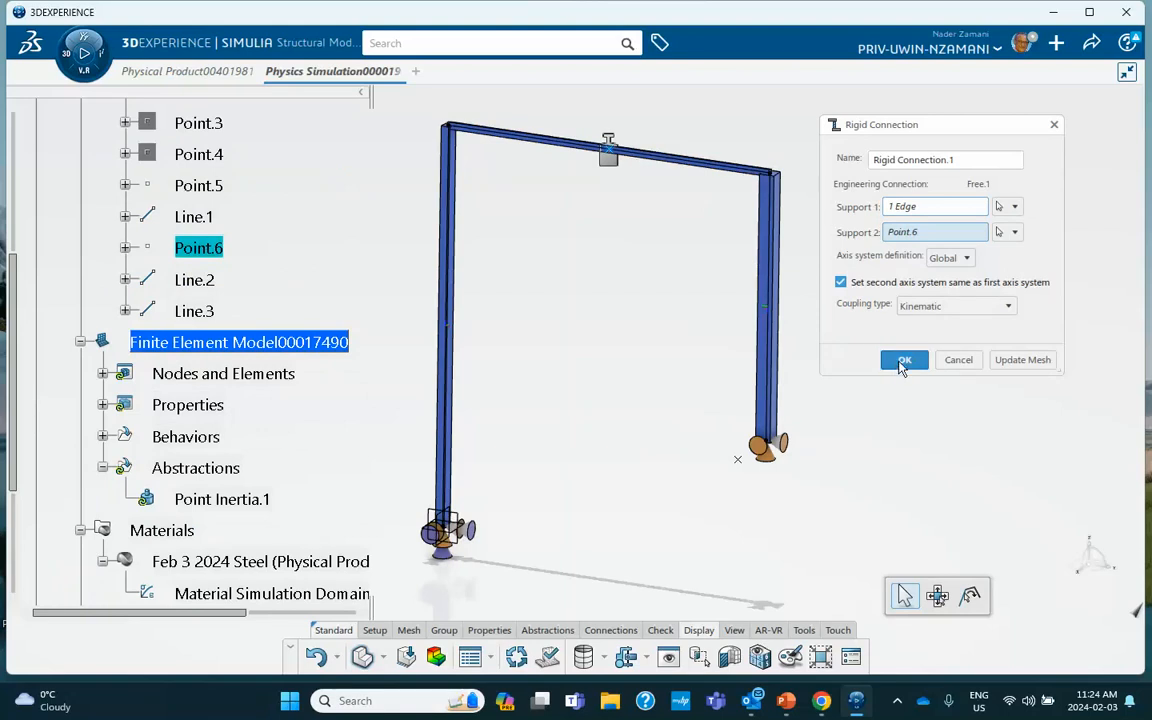
click(902, 362)
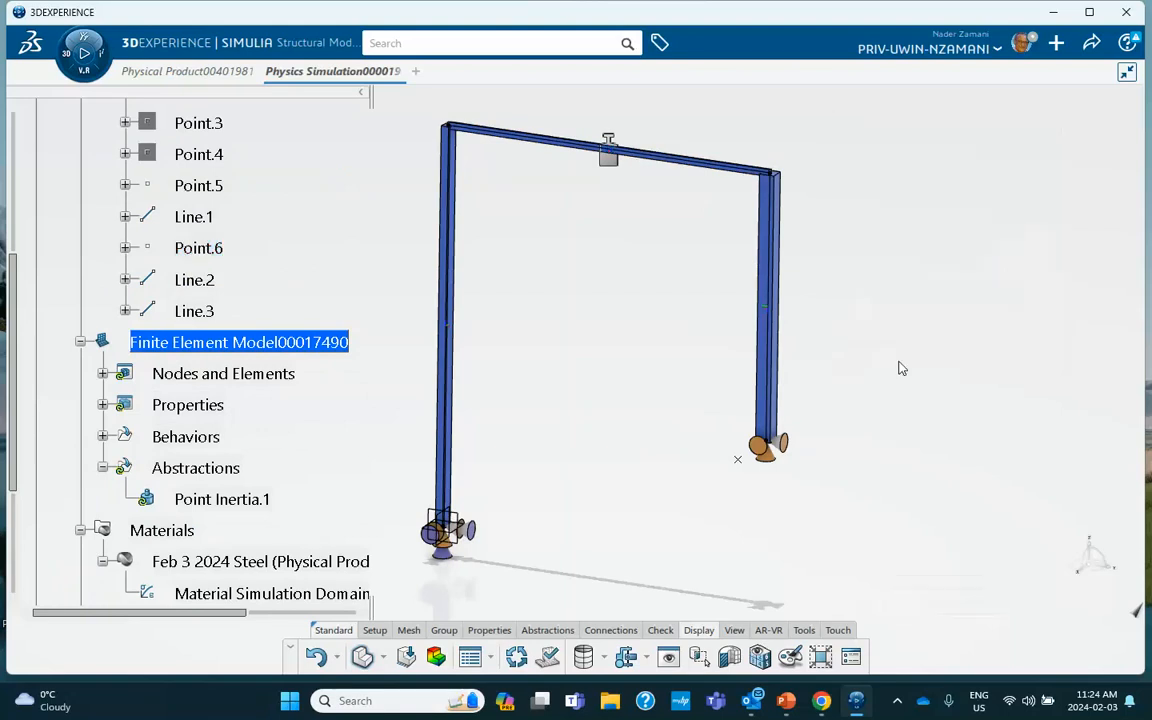
Step: Switch to the PowerPoint tutorial, compare slide 4's model tree and rigid connection supports, and return to 3DEXPERIENCE
click(848, 700)
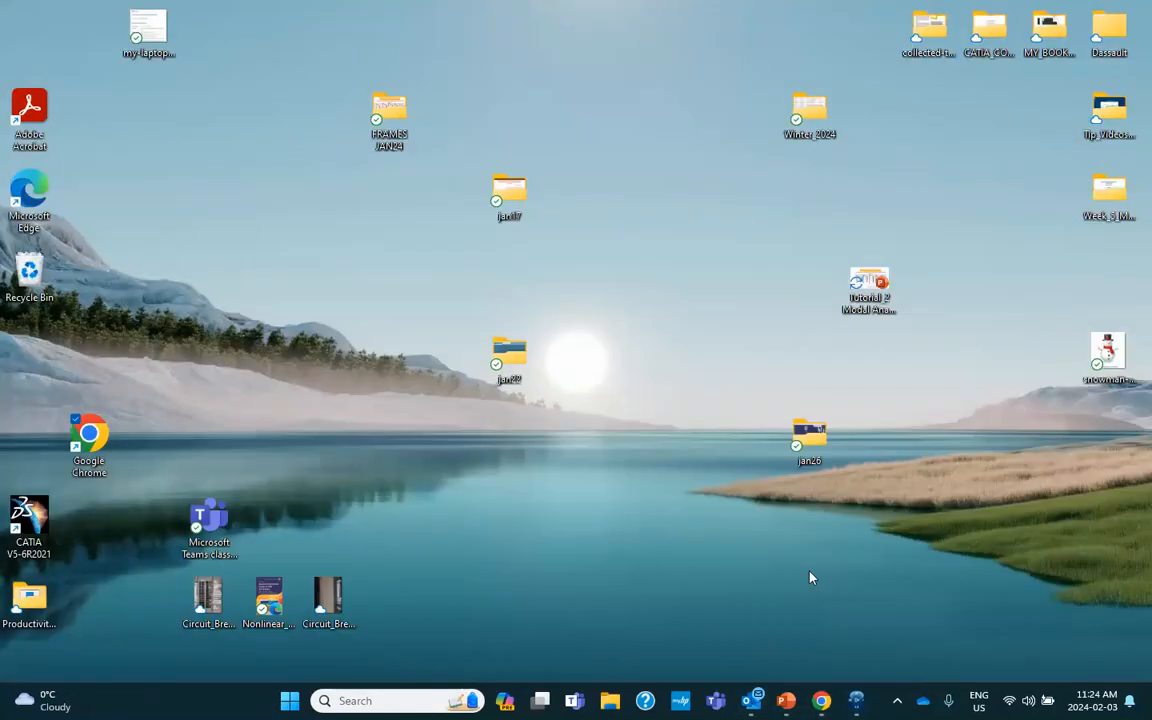
click(785, 699)
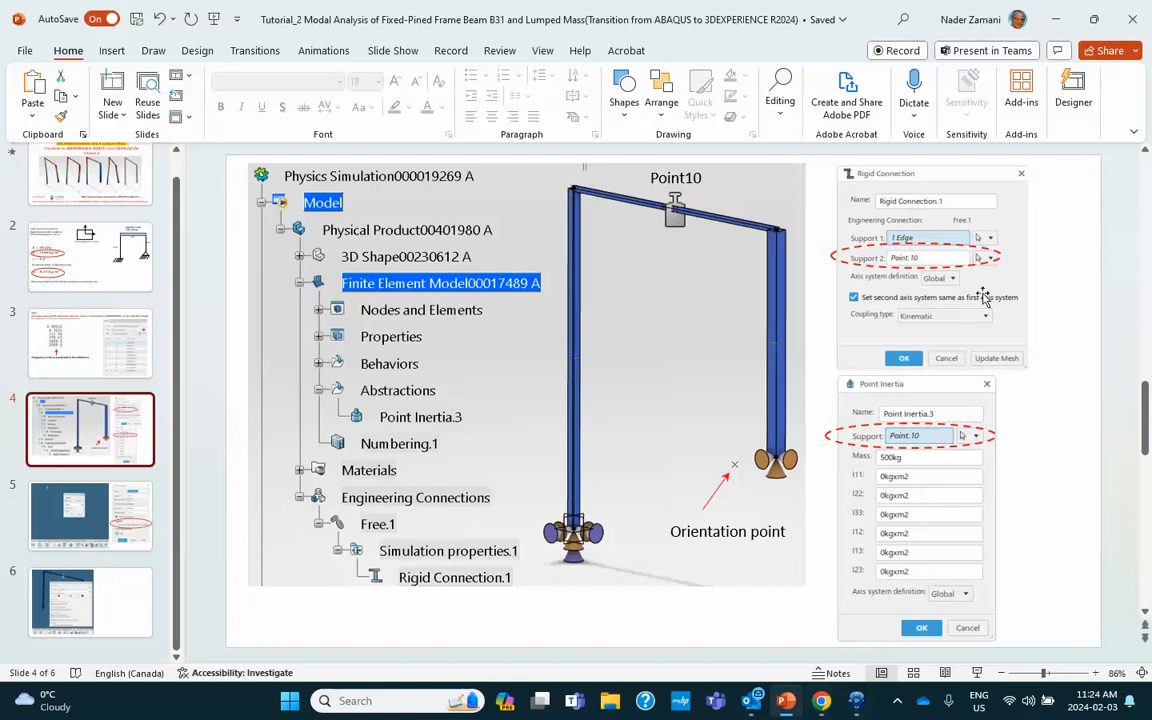
click(857, 703)
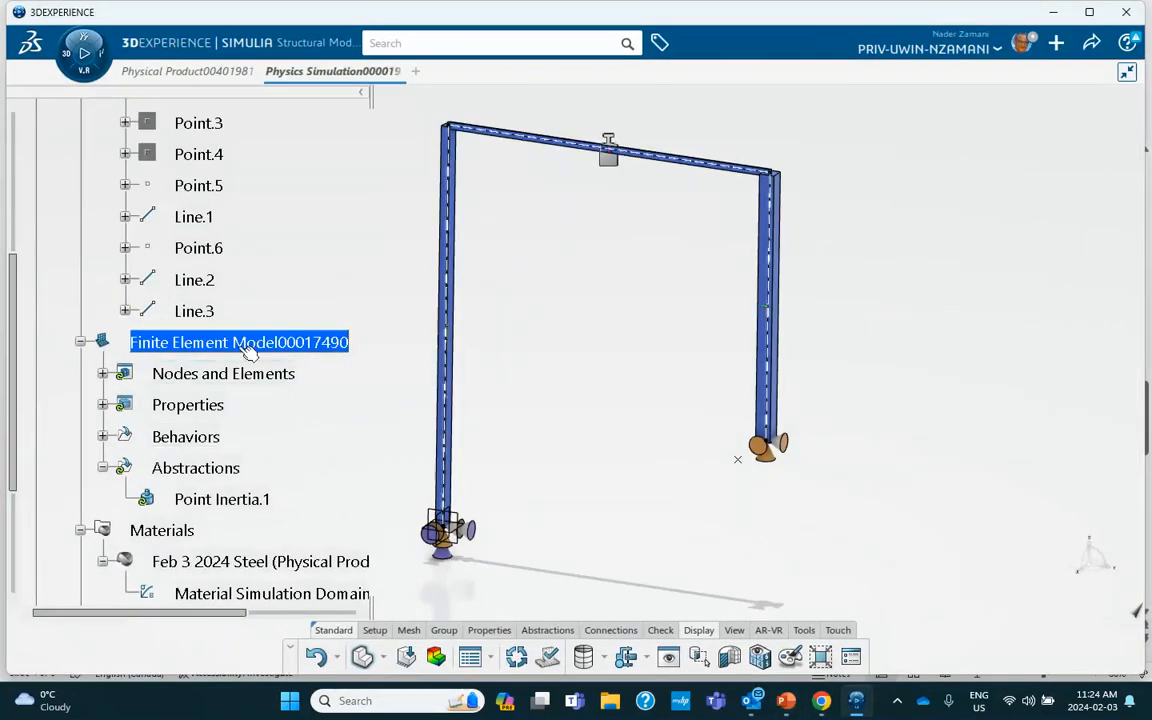
Step: Switch to the structural scenario environment, run the model and scenario checks, and dismiss their status report
scroll(306, 452, down, 2)
click(408, 656)
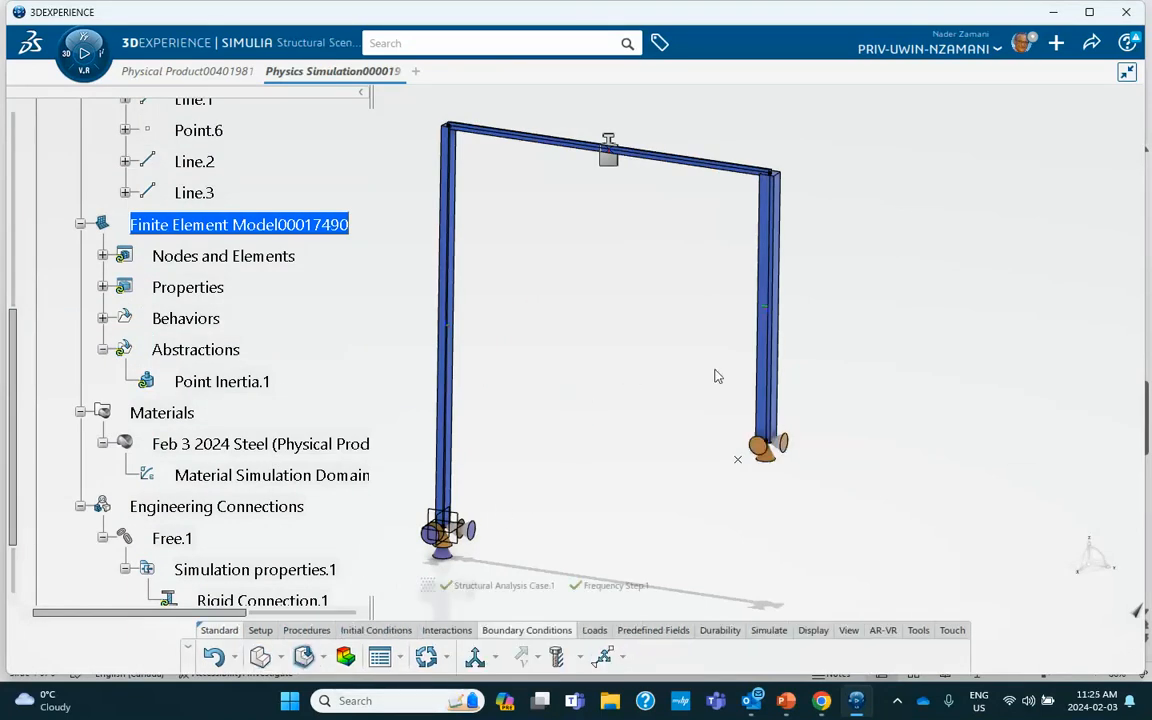
middle_drag(624, 275, 616, 273)
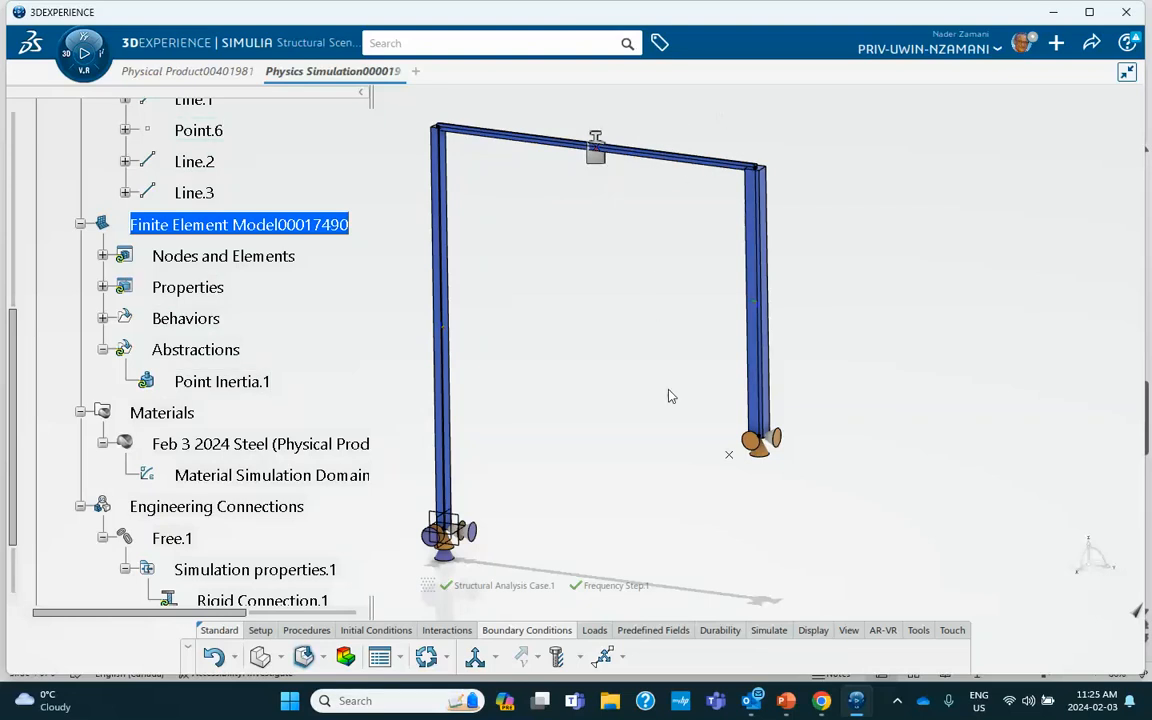
click(770, 632)
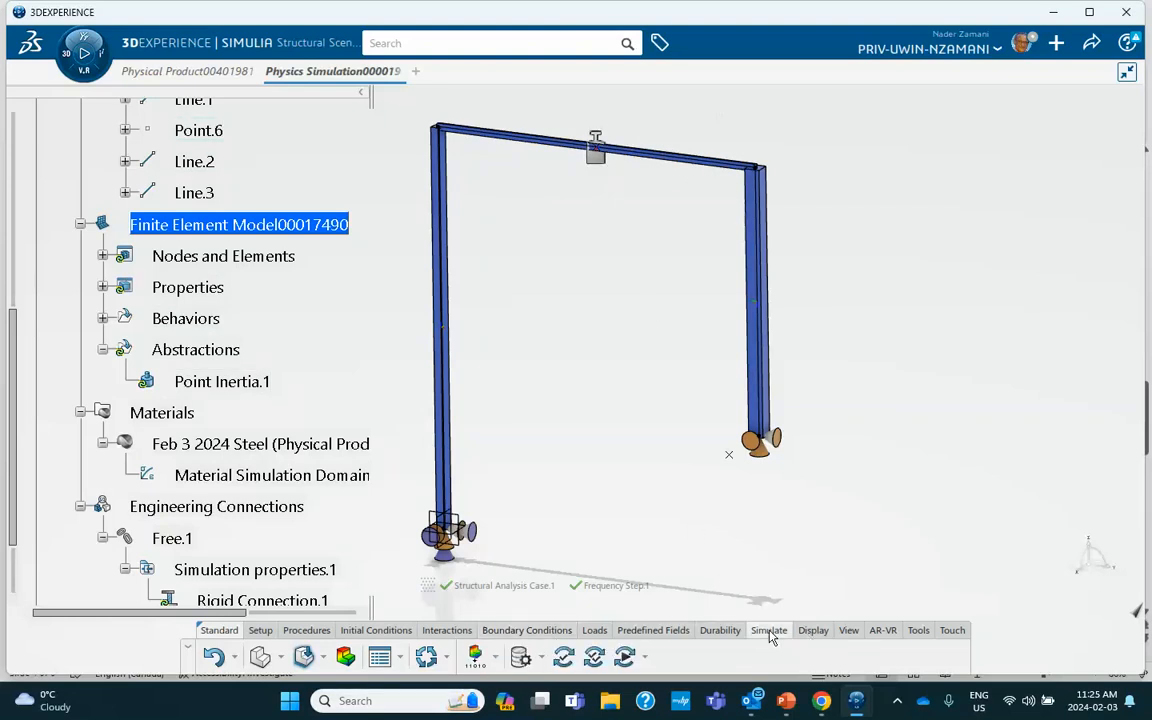
click(563, 657)
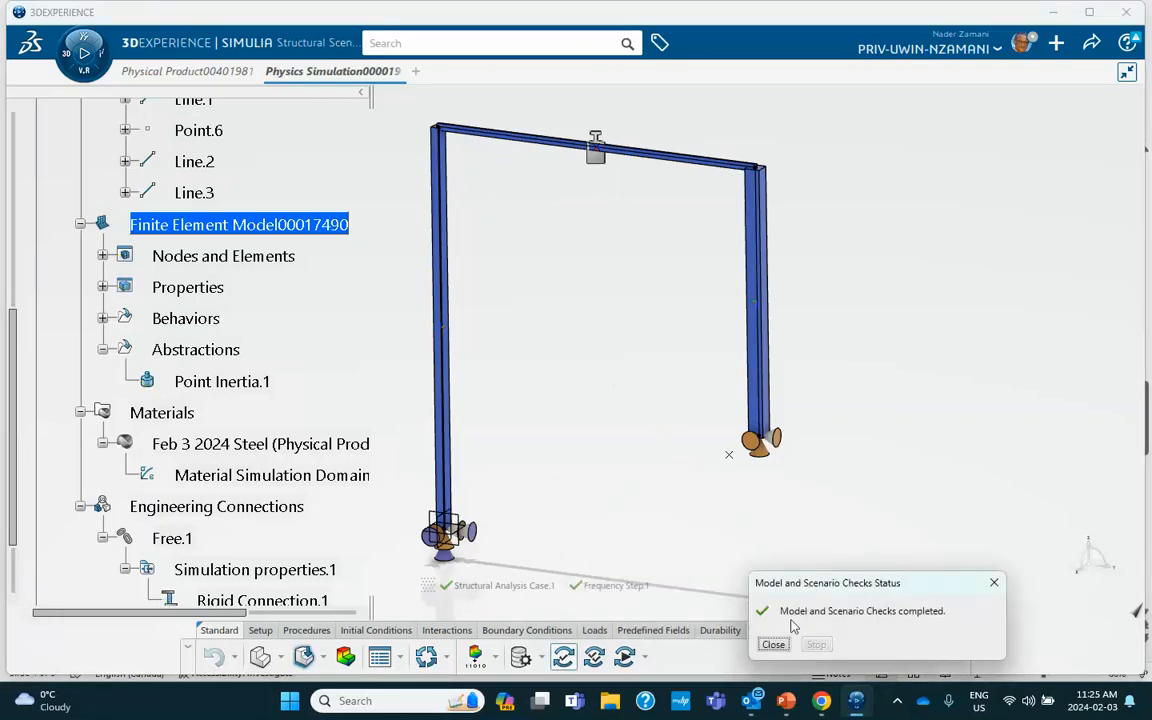
click(773, 644)
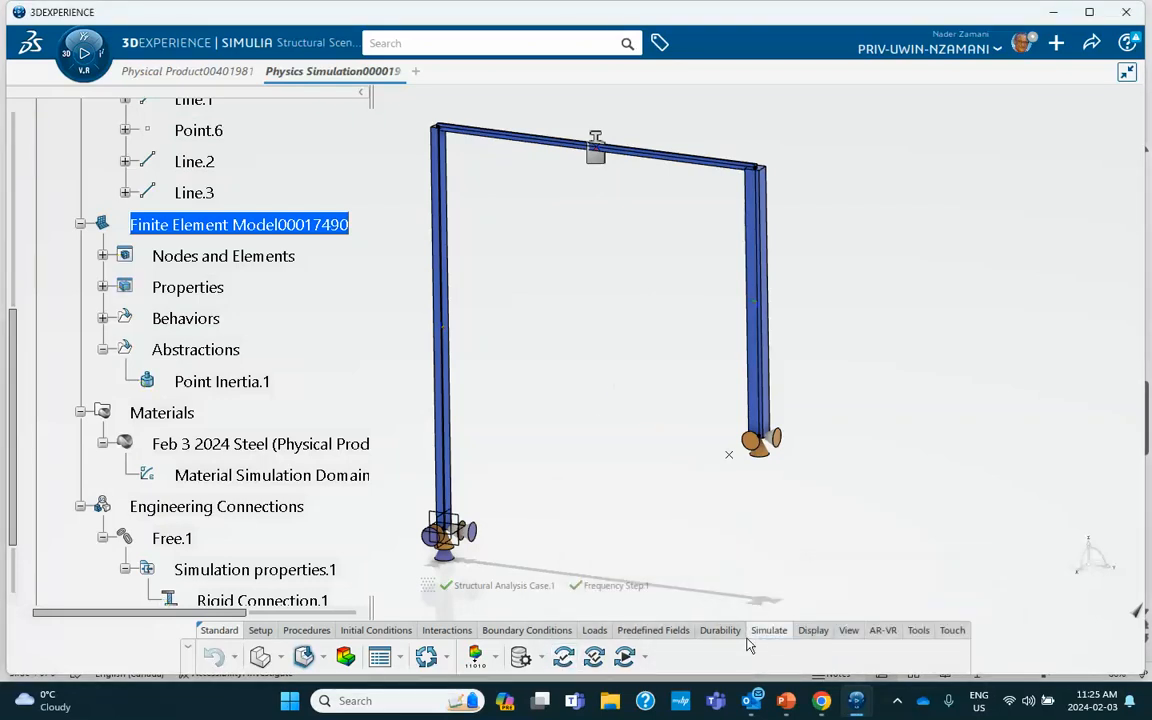
Step: Run the simulation checks on the structural analysis case locally with 4 cores, overwriting previous results, and close the status report
click(594, 657)
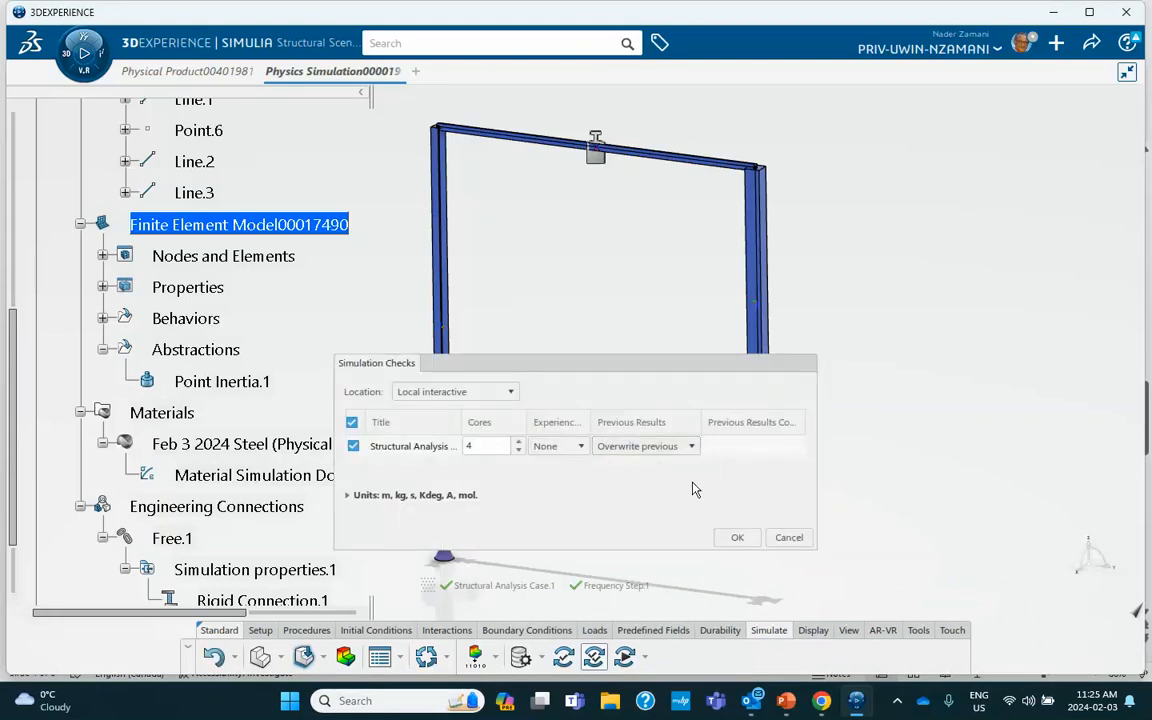
click(735, 538)
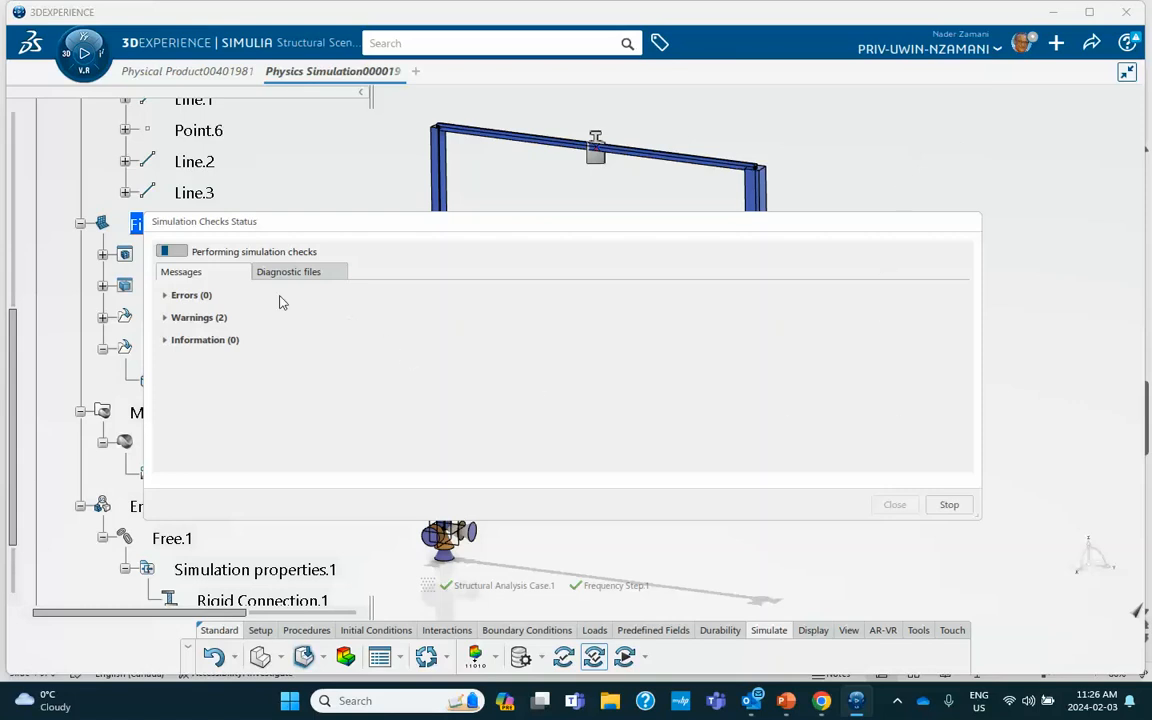
click(893, 504)
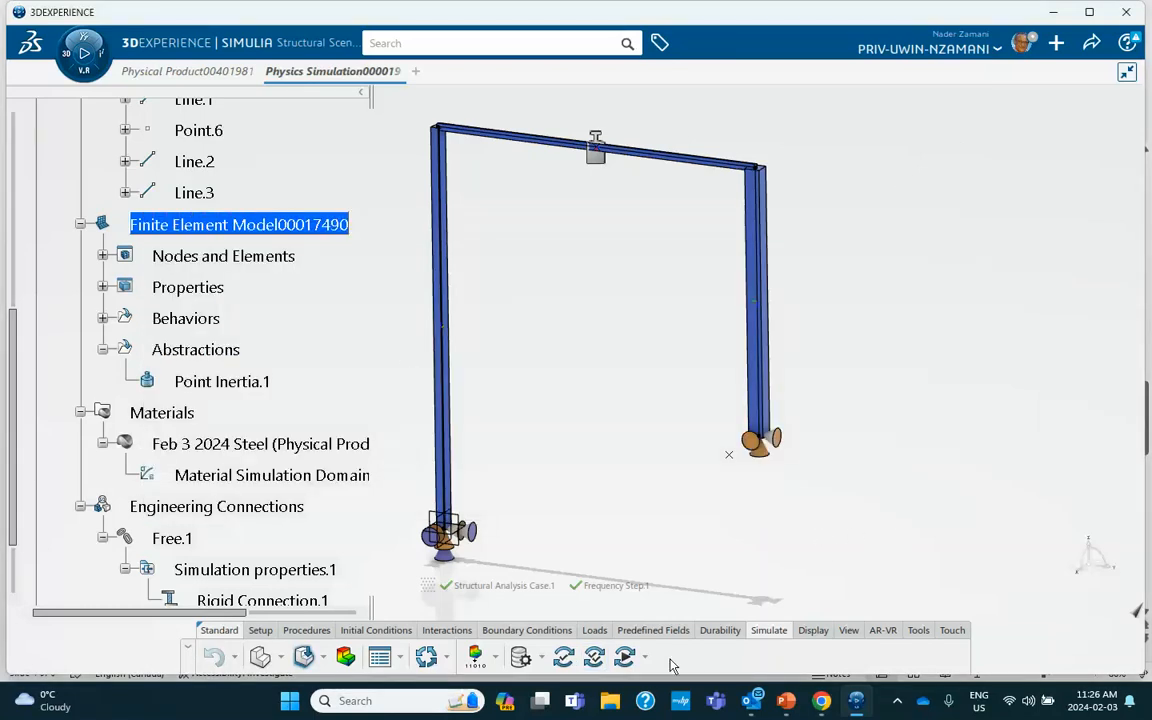
Step: Simulate the structural analysis case as Local interactive with 4 cores, overwriting previous results
click(625, 658)
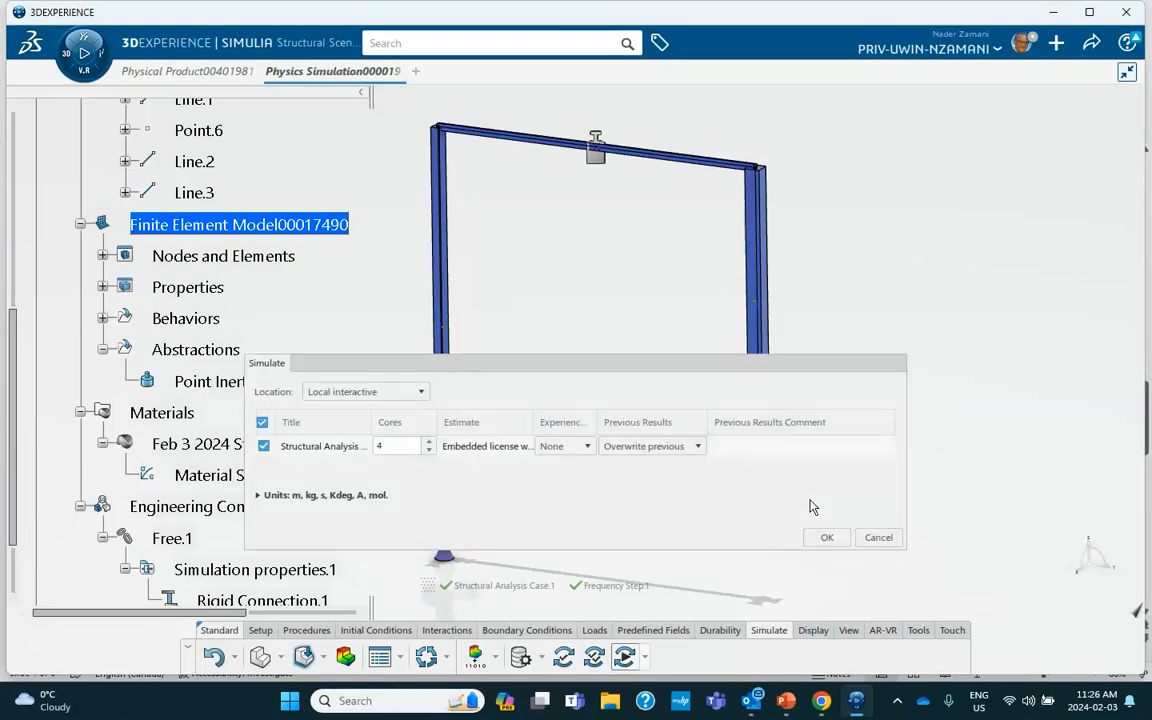
click(826, 537)
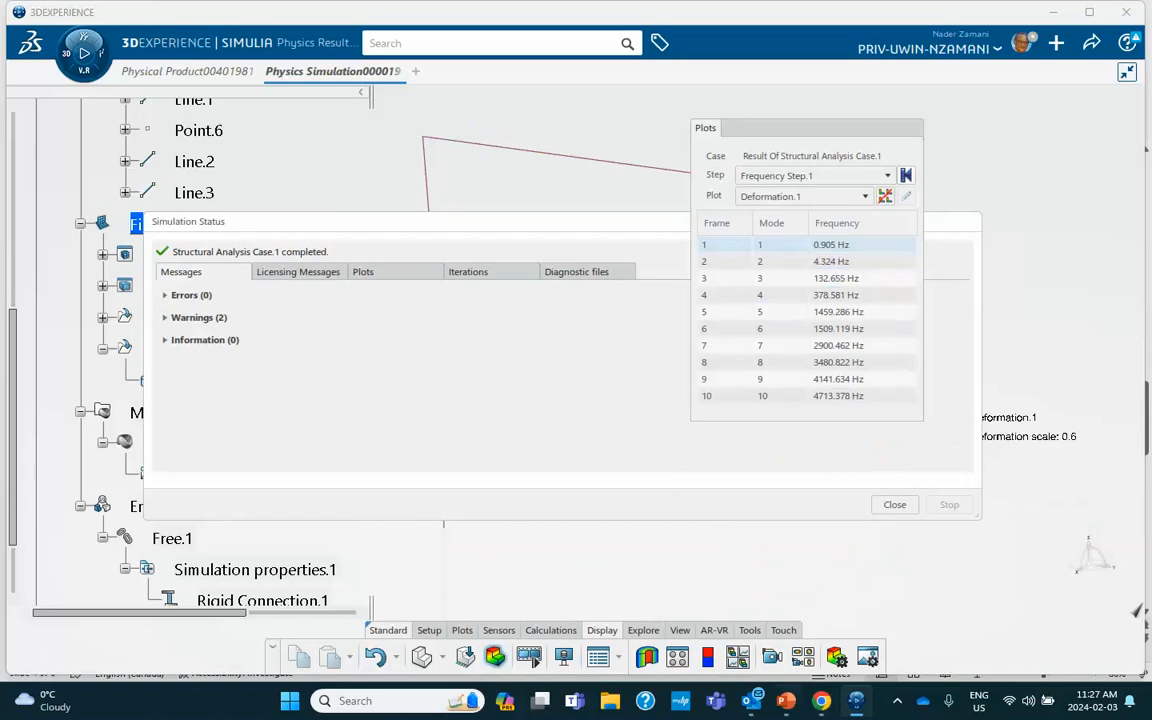
Step: Compare the computed modal frequencies with the reference values on slide 3 in PowerPoint, return to 3DEXPERIENCE, and close the simulation status
click(788, 703)
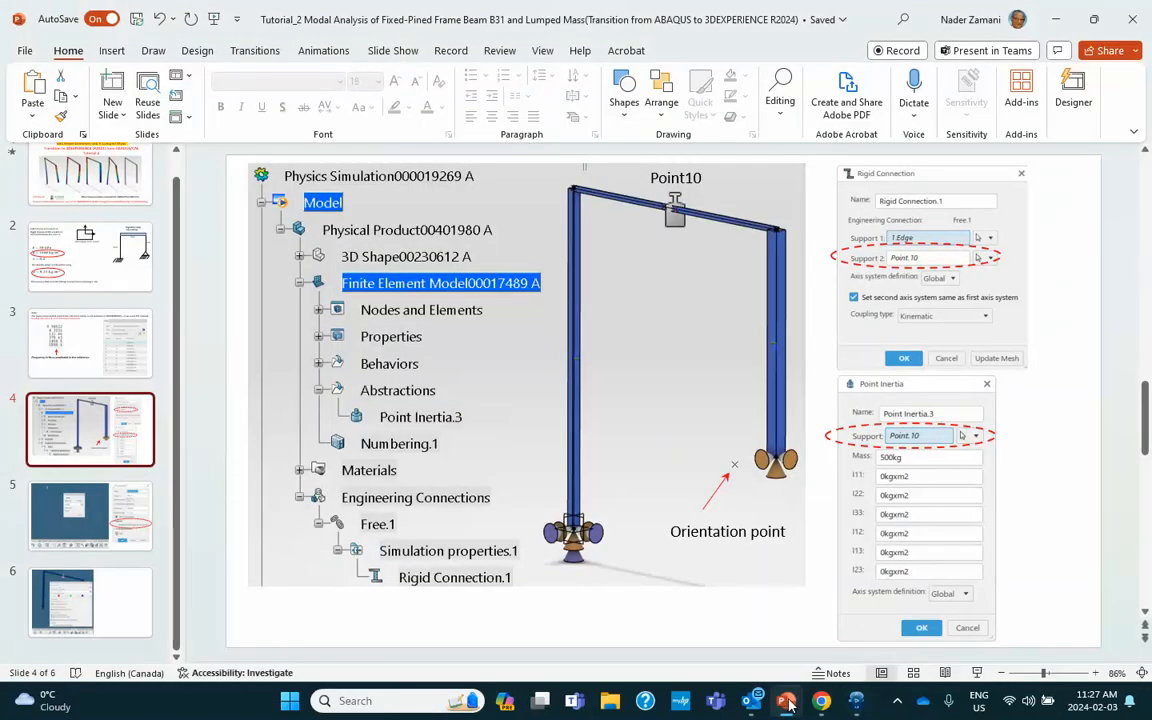
click(120, 342)
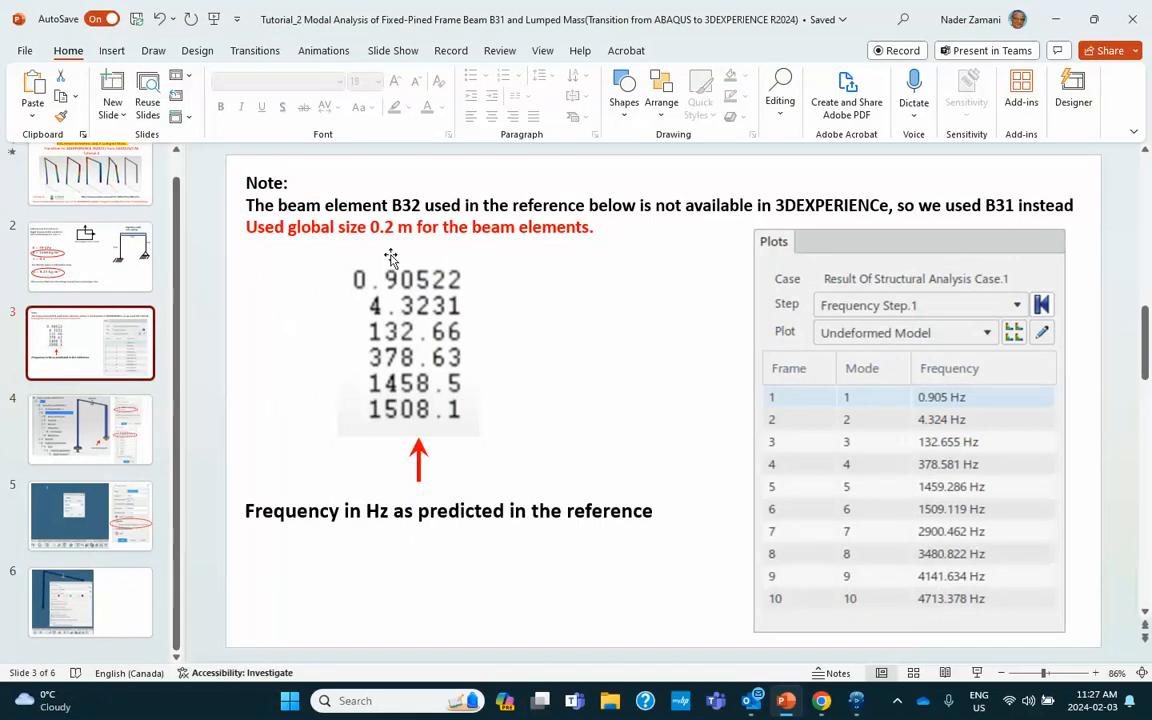
click(1052, 18)
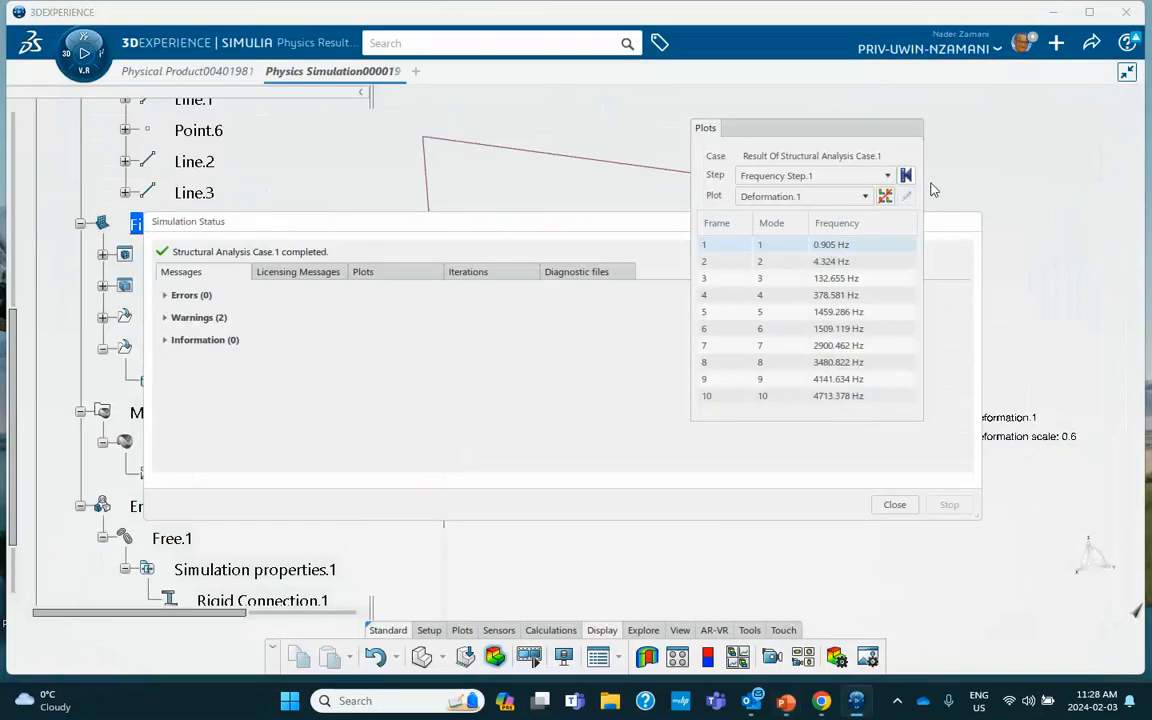
click(900, 509)
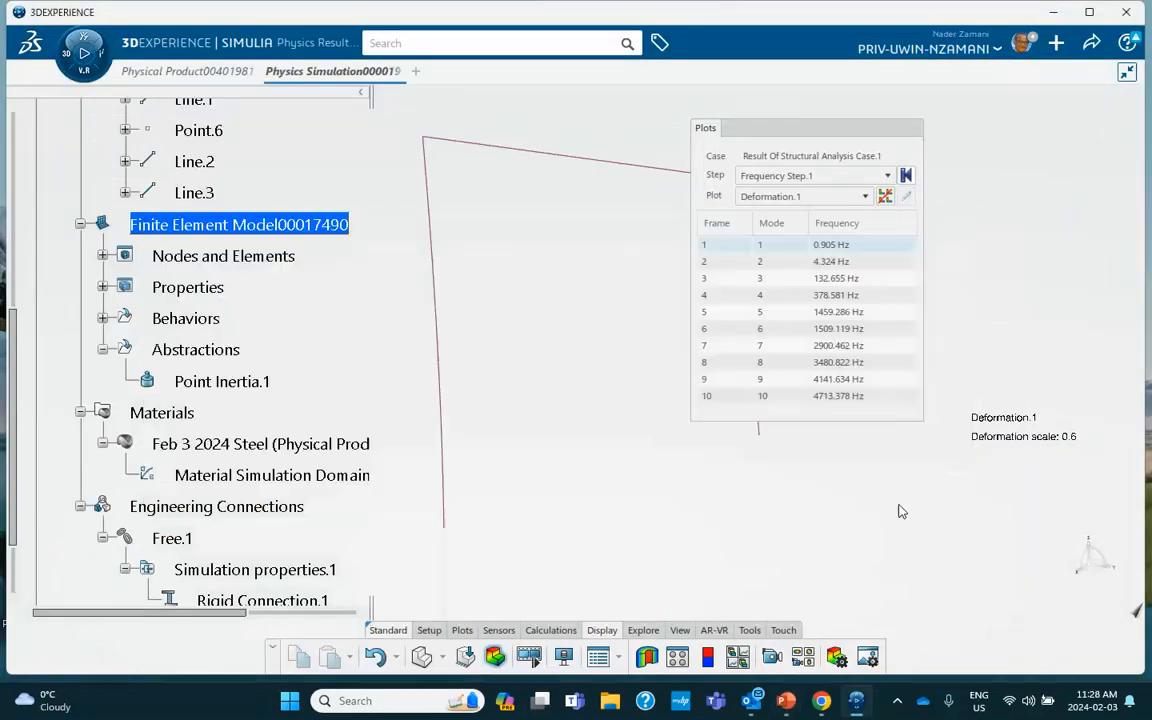